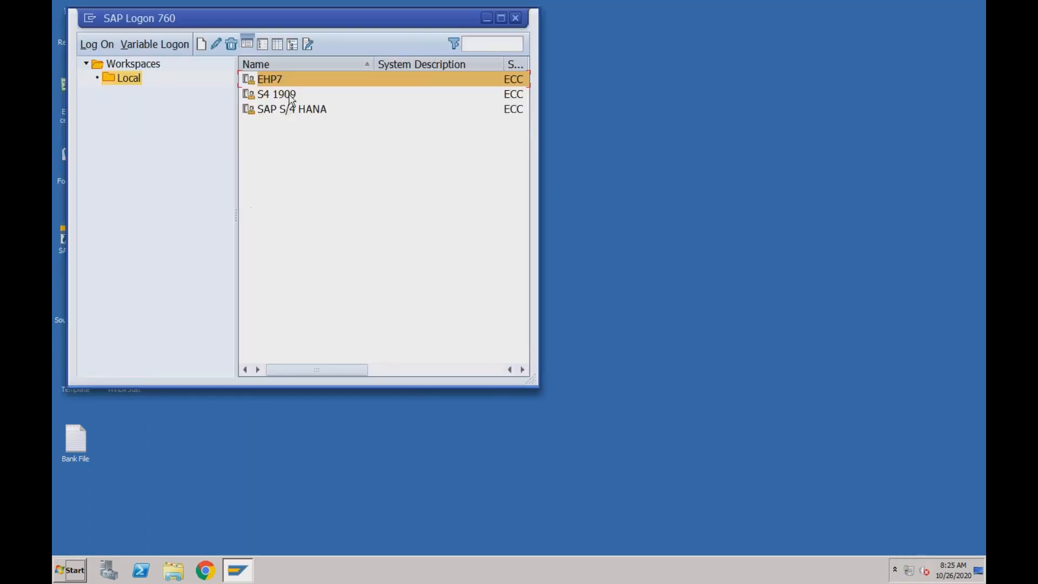
- Log on to S4 1909 client 400 with the saved user and run spro for Customizing
click(290, 95)
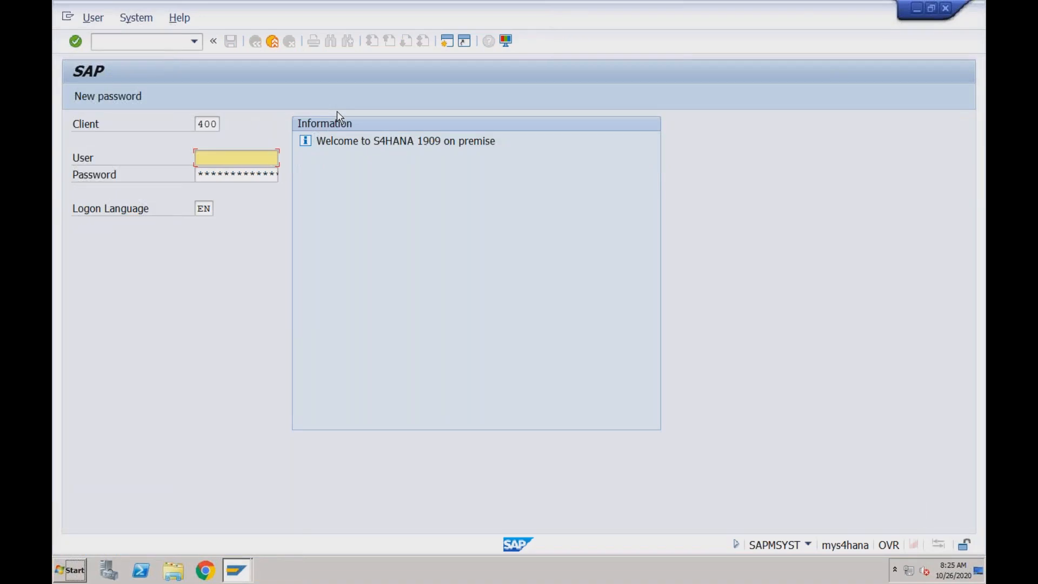
key(Down)
key(Return)
text(*********)
key(Return)
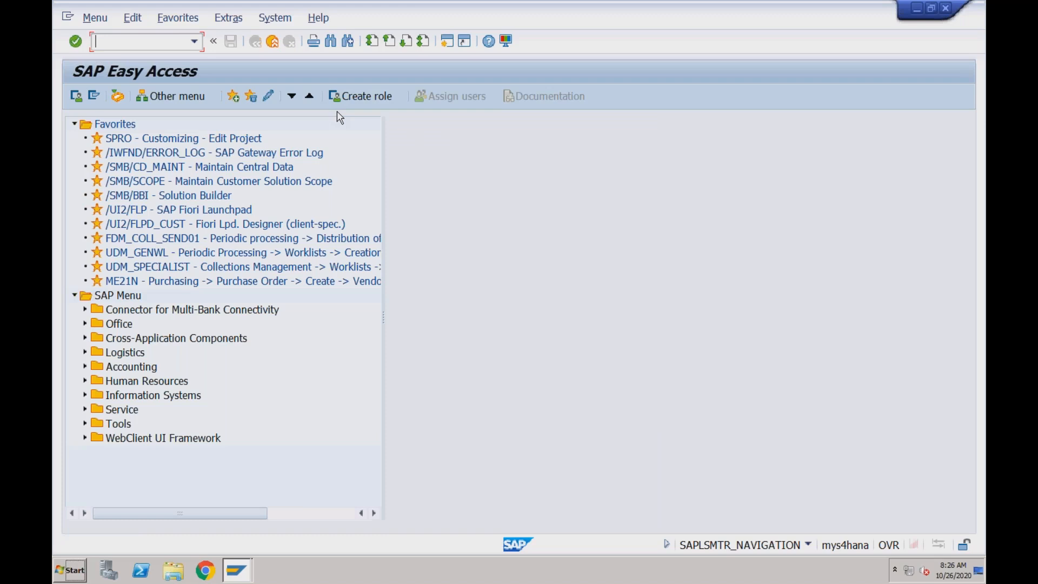
text(spro)
key(Return)
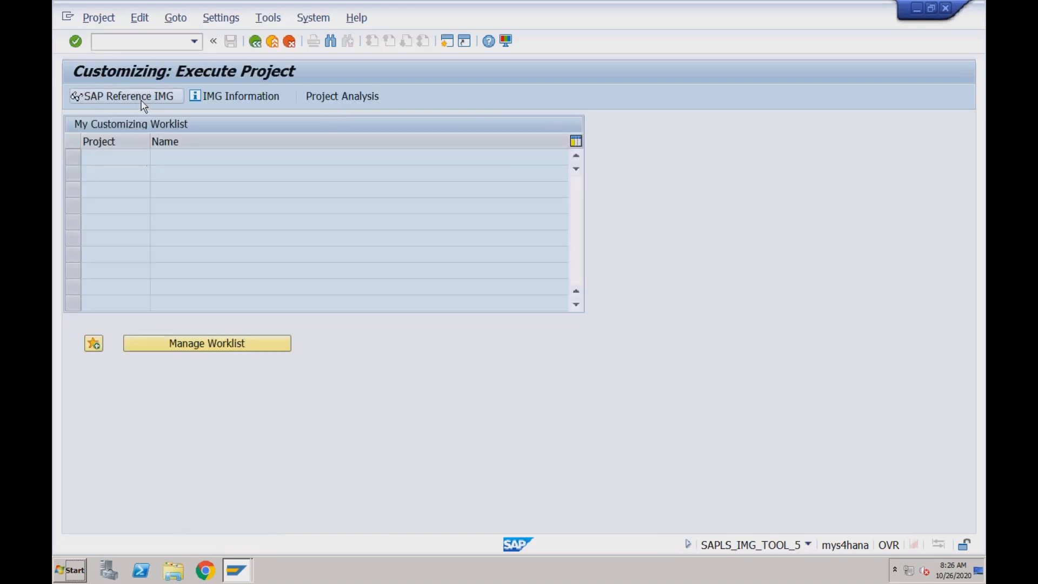
- In the SAP Reference IMG, expand Sales and Distribution > Basic Functions > Availability Check down to ATP Logic
click(144, 103)
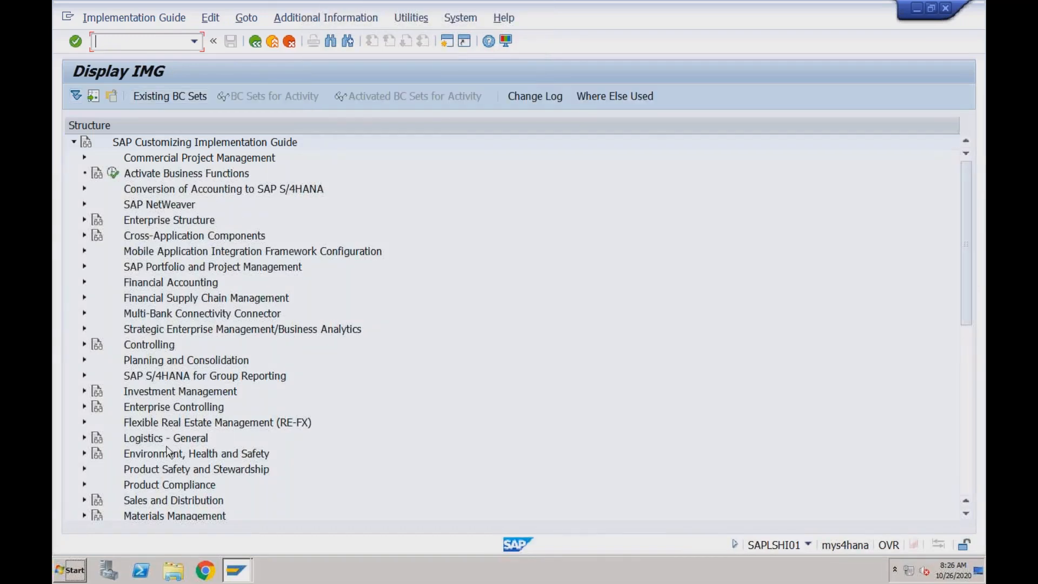
click(85, 501)
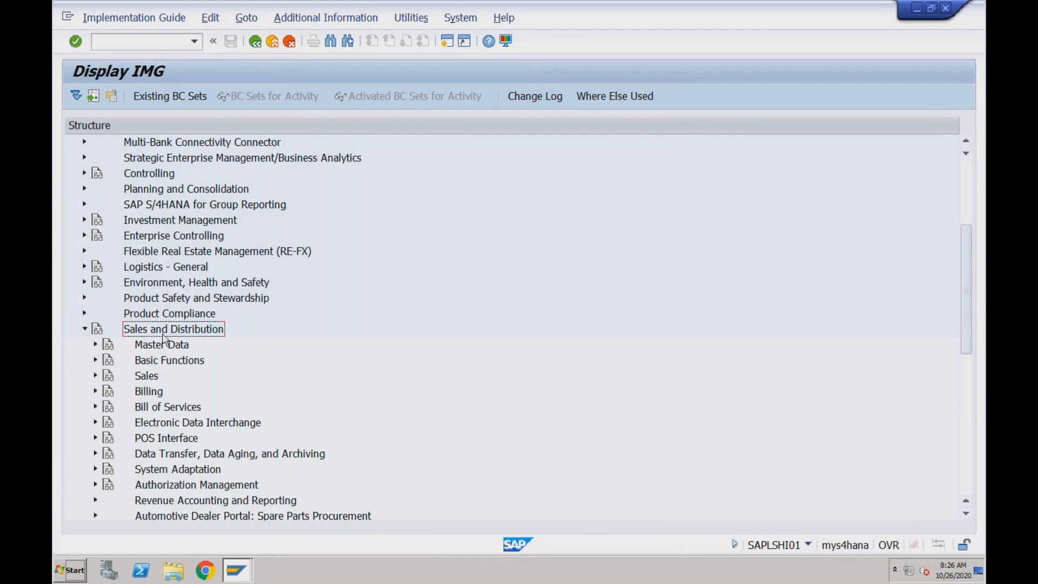
click(96, 362)
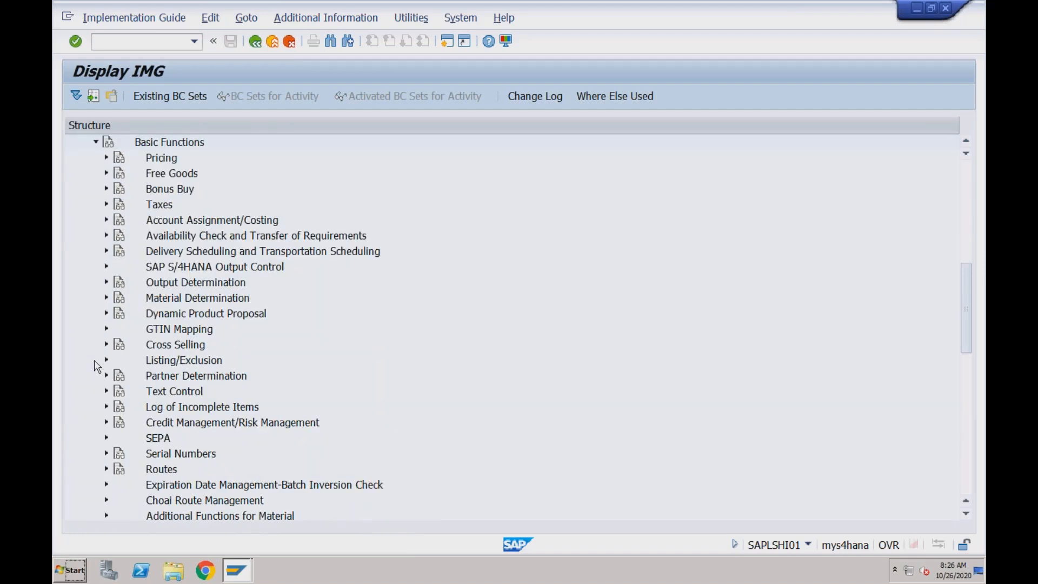
click(107, 236)
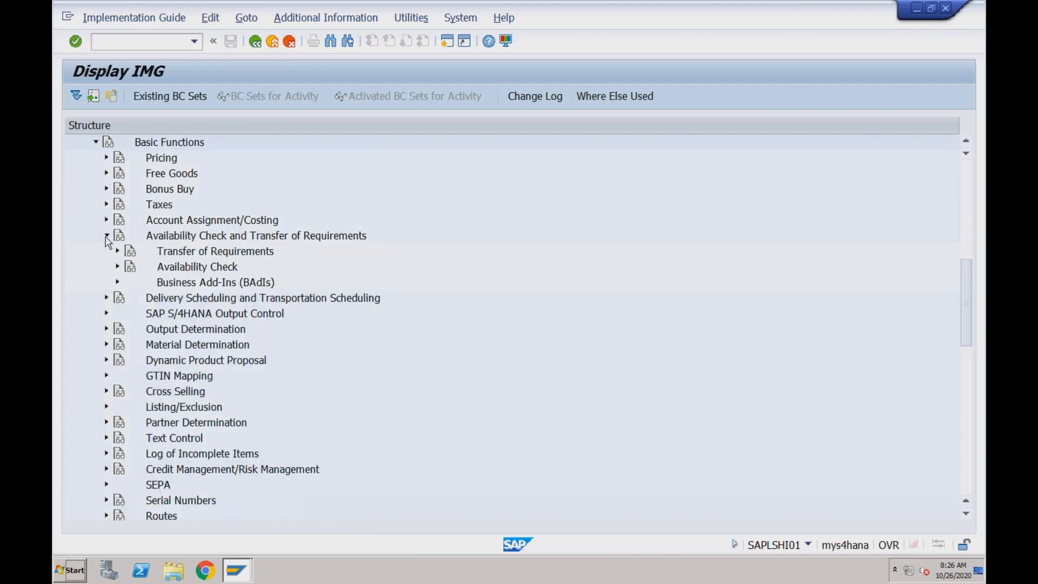
click(117, 268)
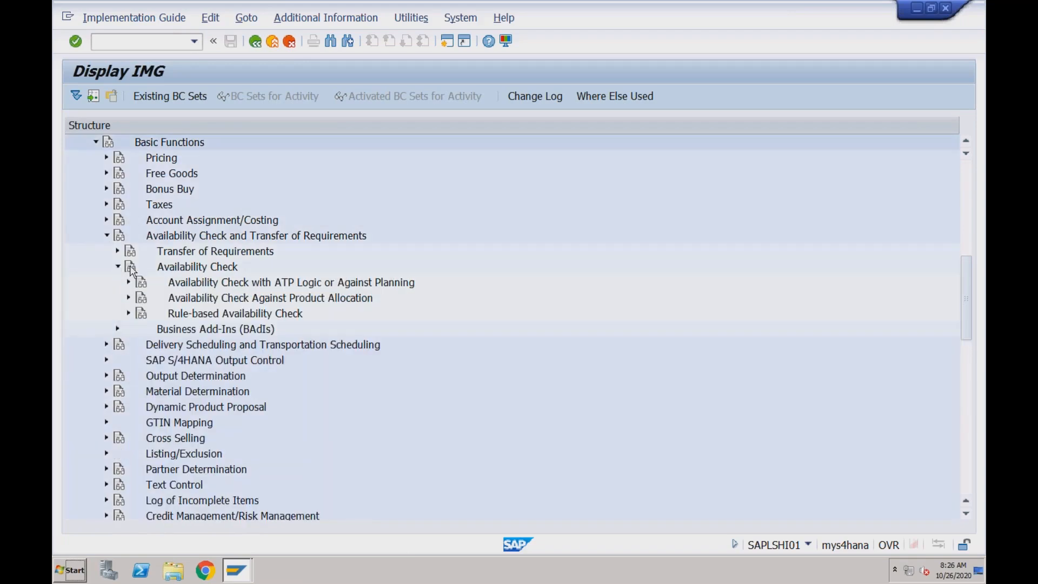
click(285, 298)
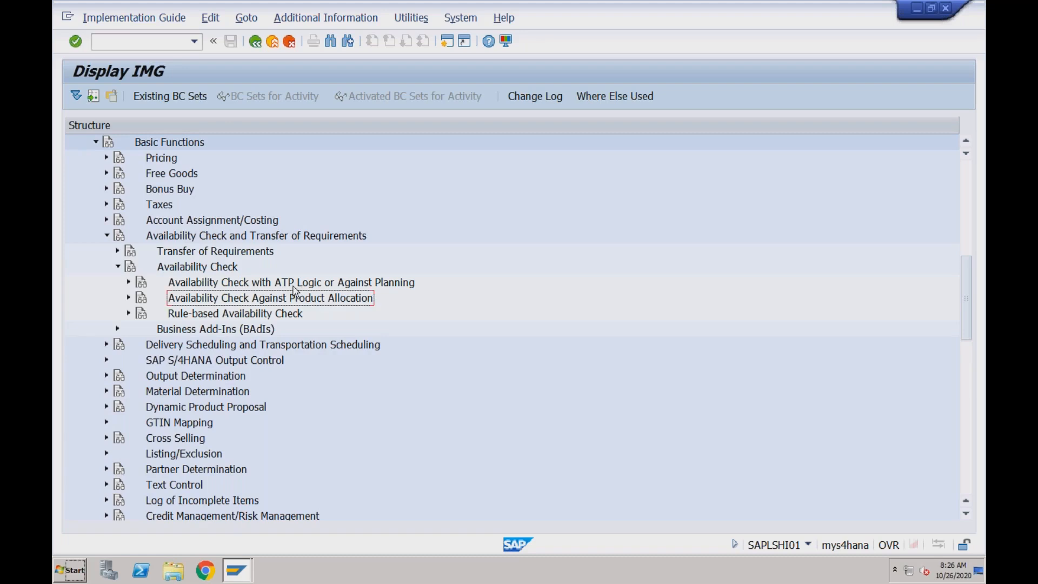
key(Up)
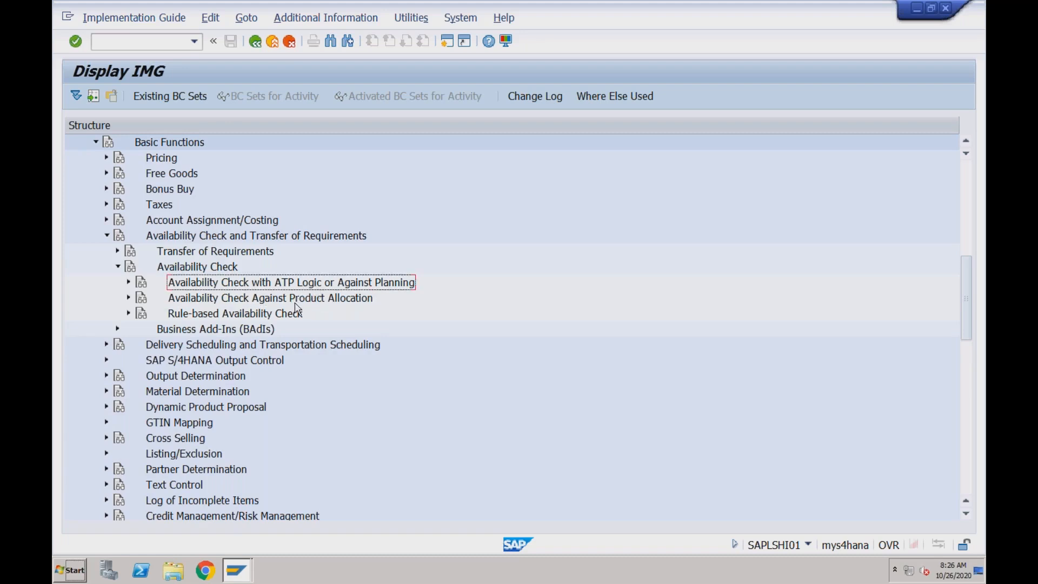
click(270, 301)
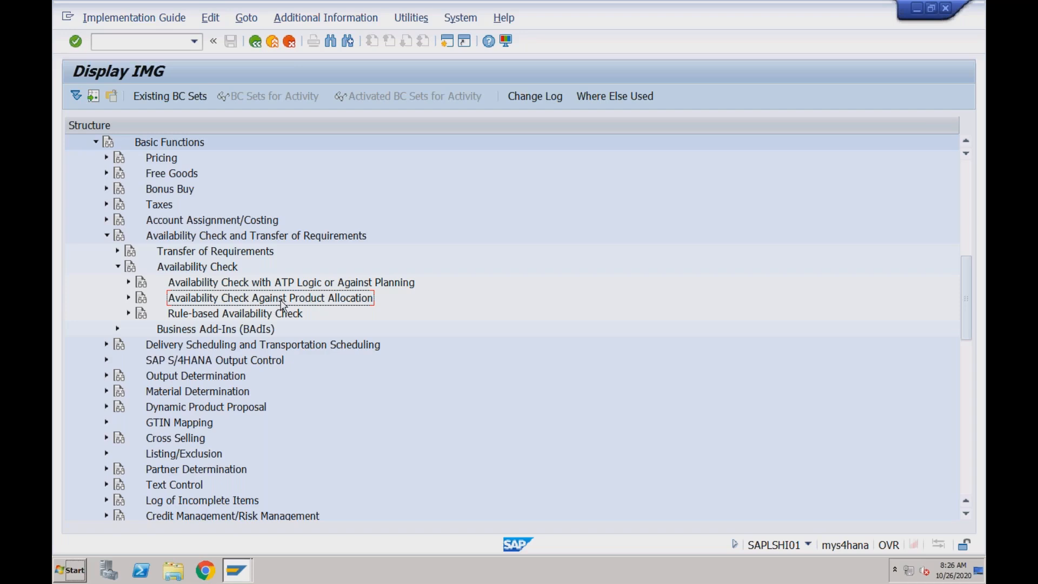
click(269, 284)
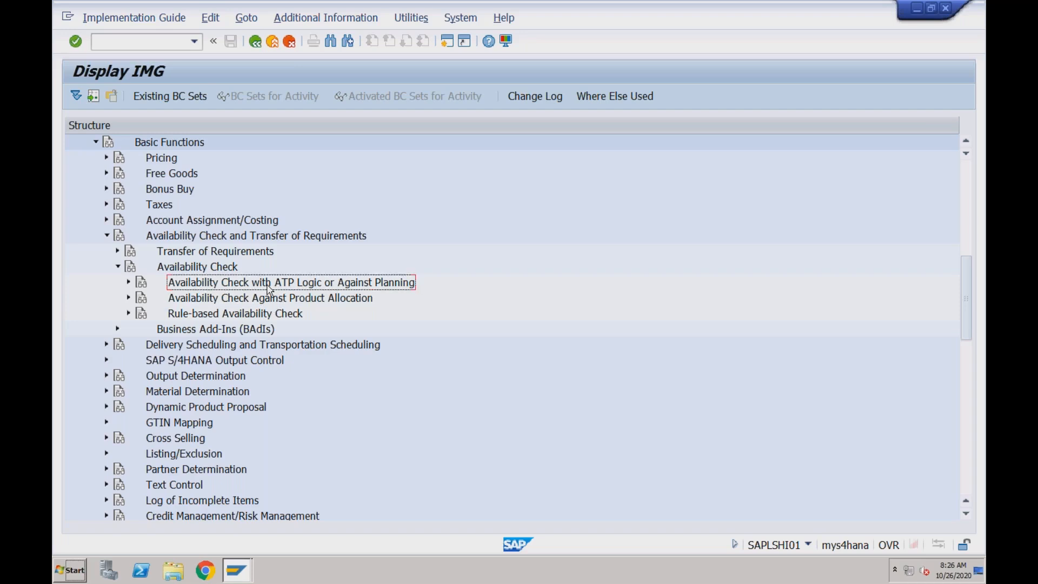
click(130, 283)
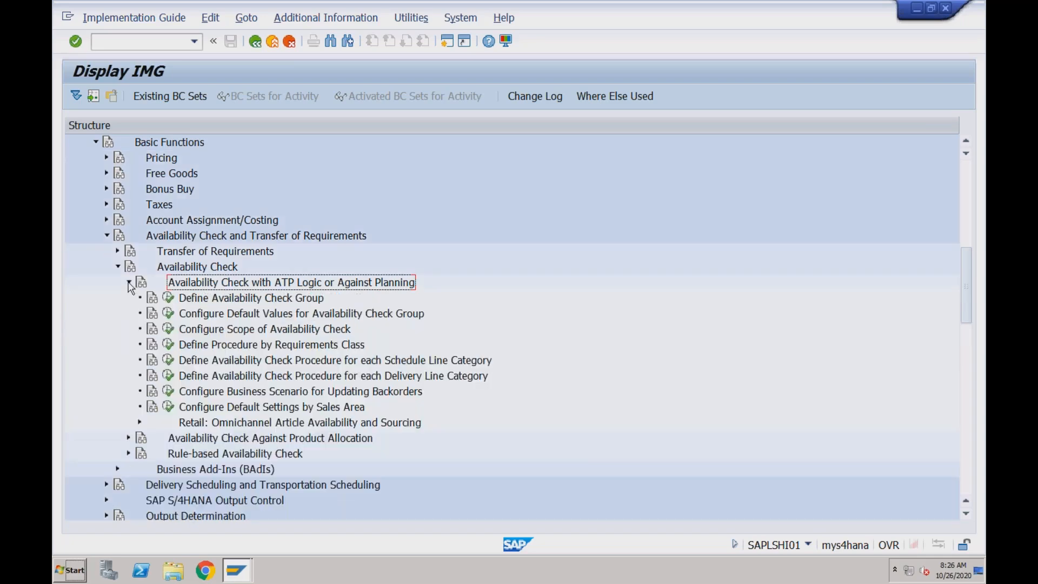
- Open Define Availability Check Group and inspect groups 01 Daily requirements and 02 Individ.requirements
click(169, 298)
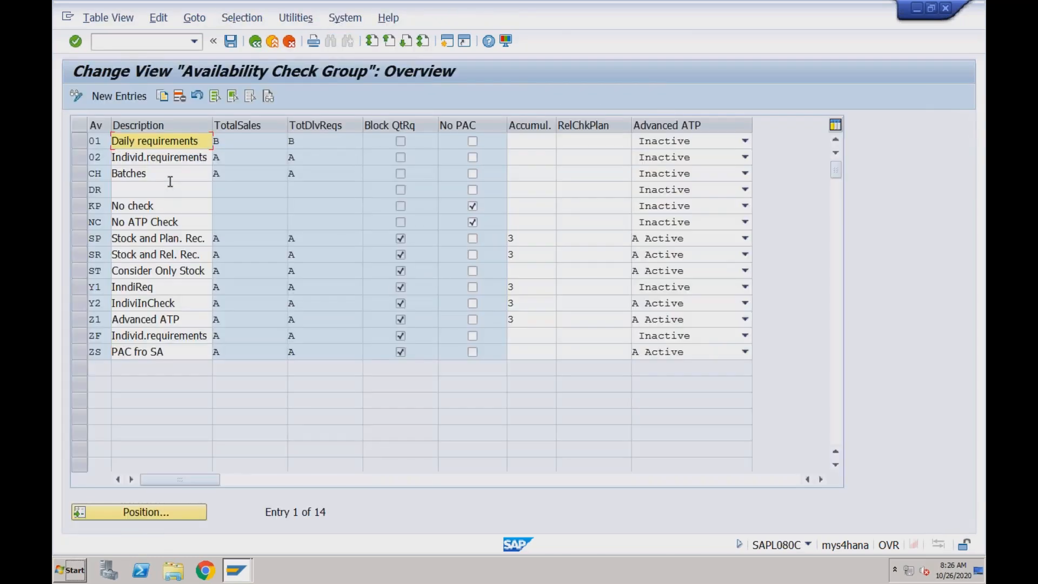
click(185, 142)
click(203, 142)
click(188, 156)
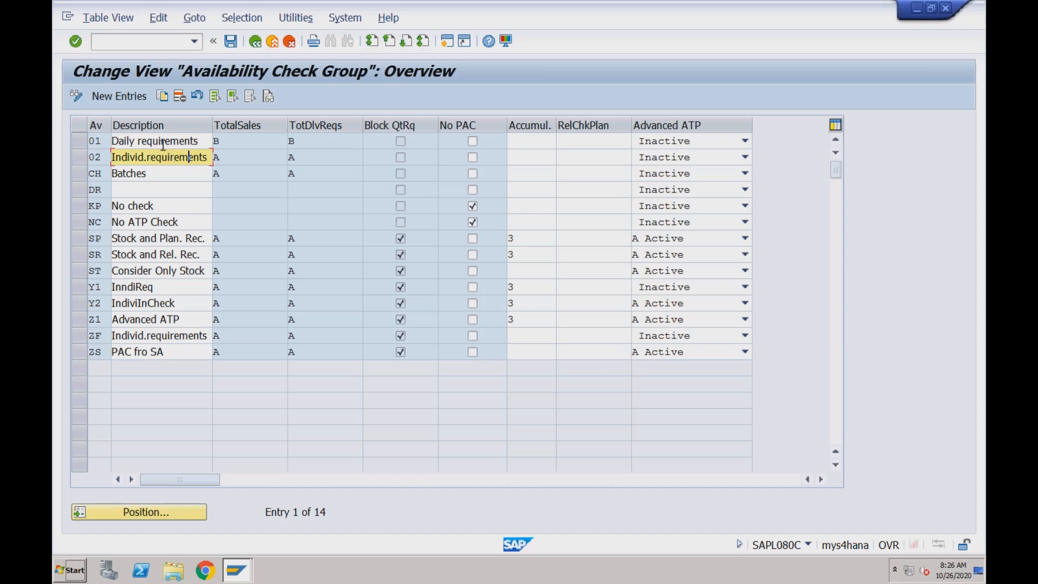
click(162, 142)
click(163, 157)
click(196, 141)
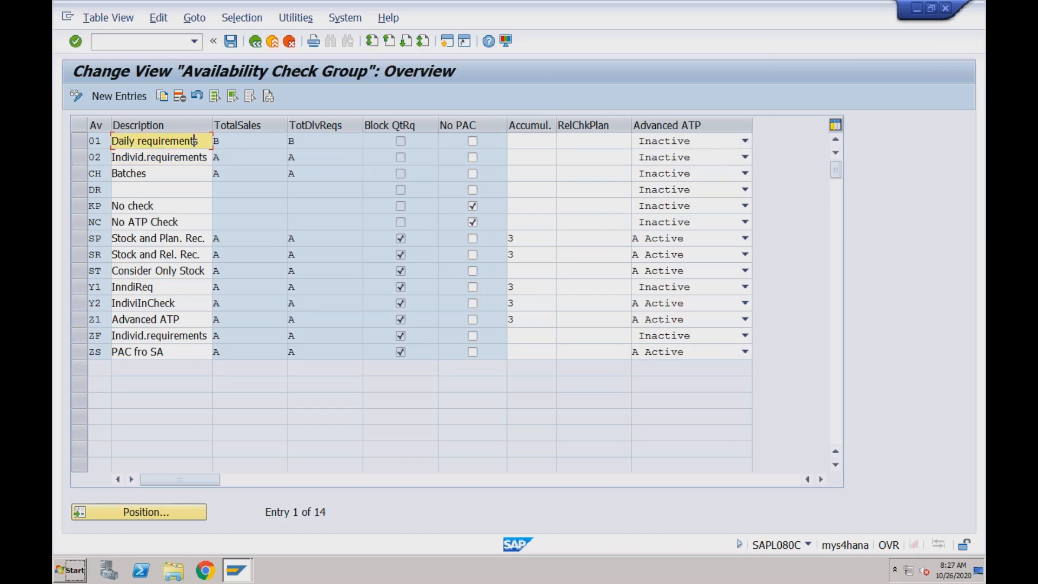
click(107, 142)
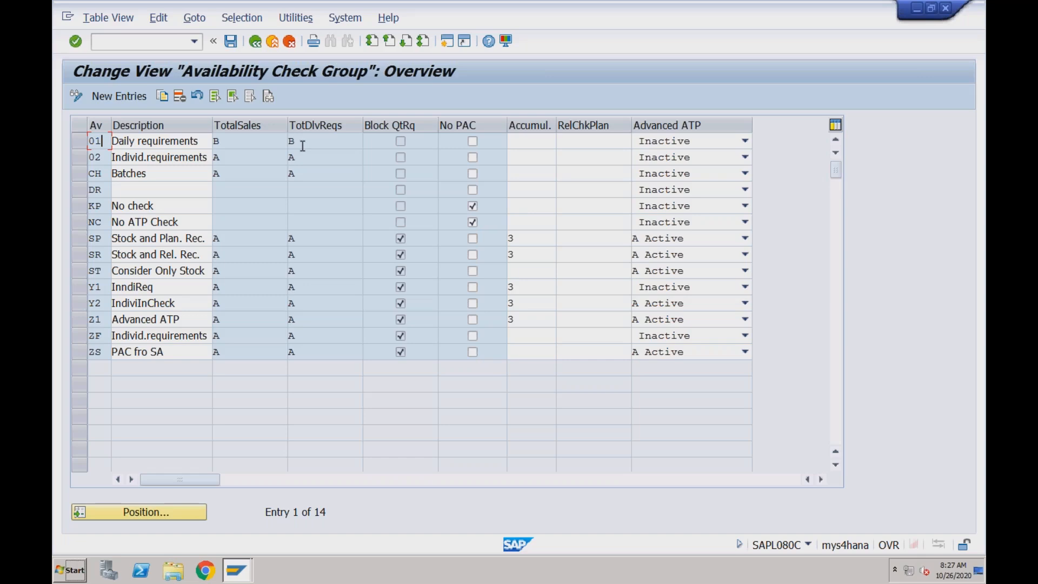
double_click(90, 141)
click(105, 142)
- Set Advanced ATP to A Active for group 01, leaving No PAC unchecked
click(745, 142)
click(677, 169)
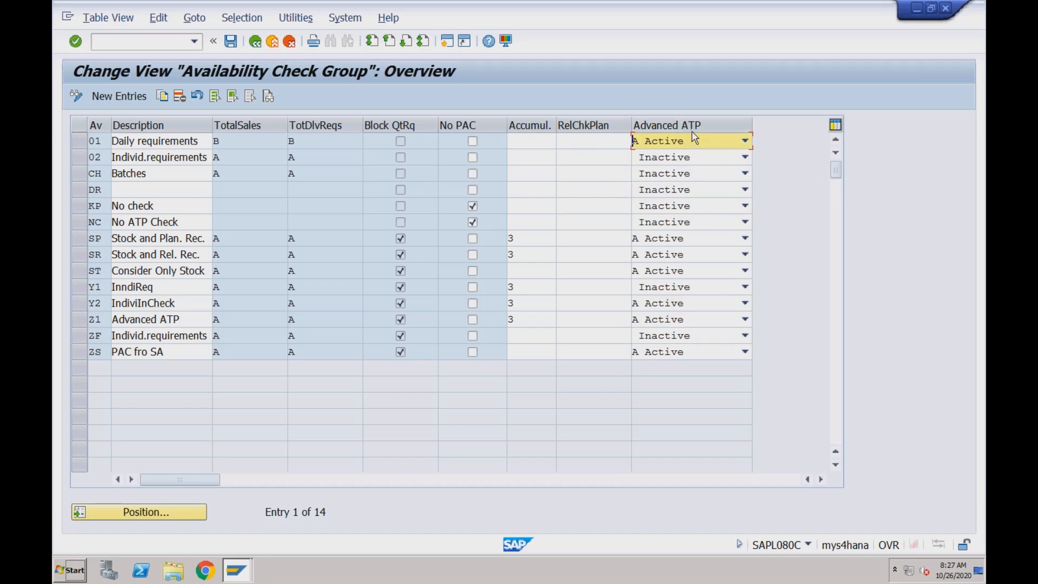
click(105, 141)
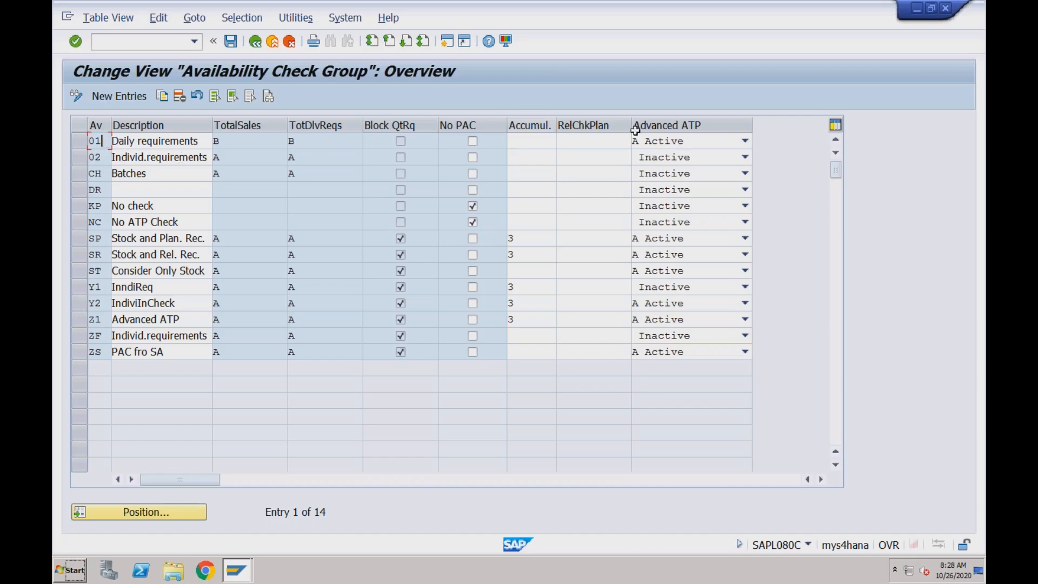
click(80, 143)
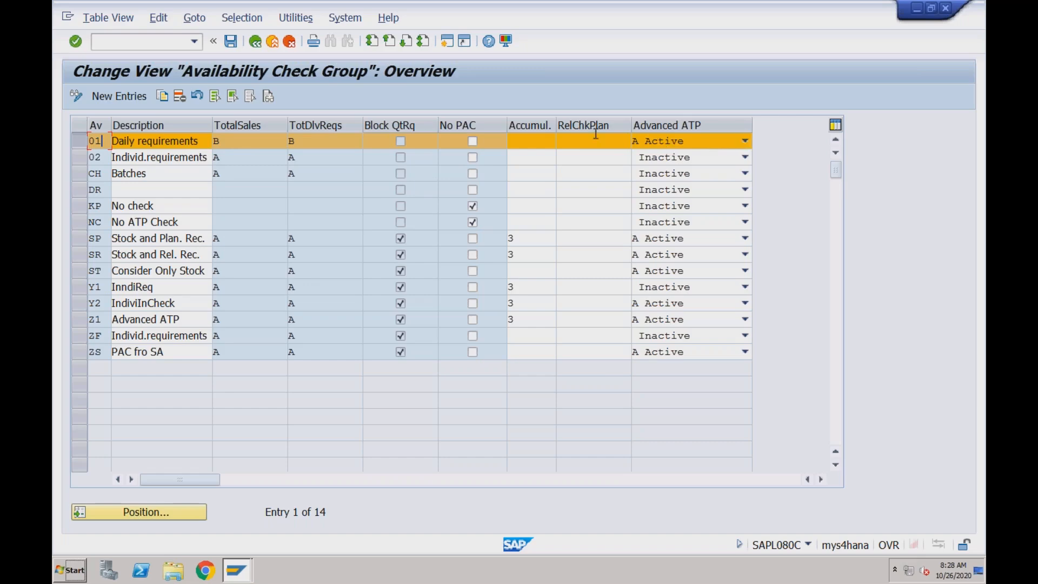
click(473, 141)
click(474, 142)
- Save the group change to the customizing request, then open /nsu01 for the user from history
click(232, 43)
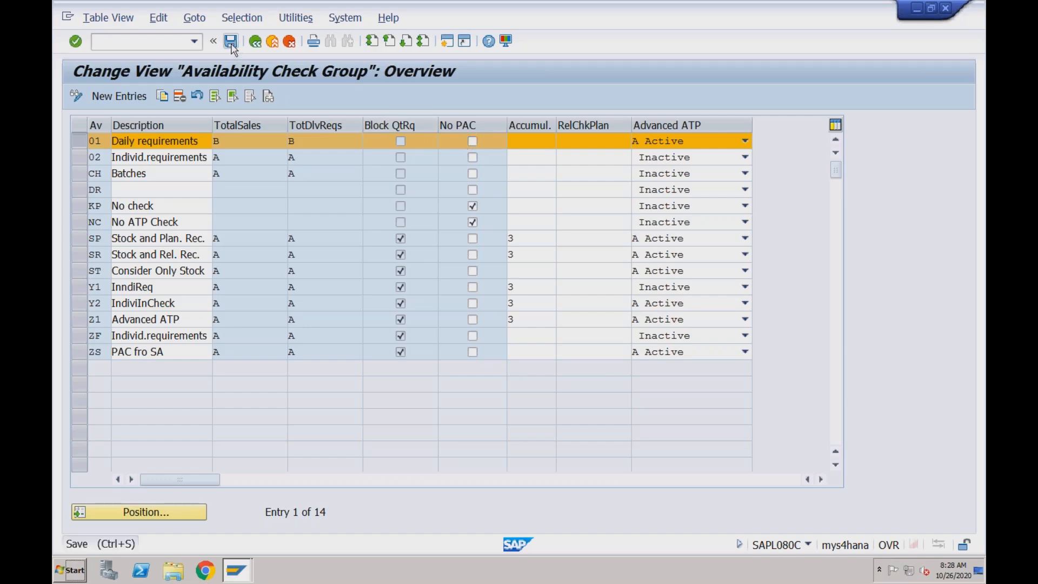
click(353, 260)
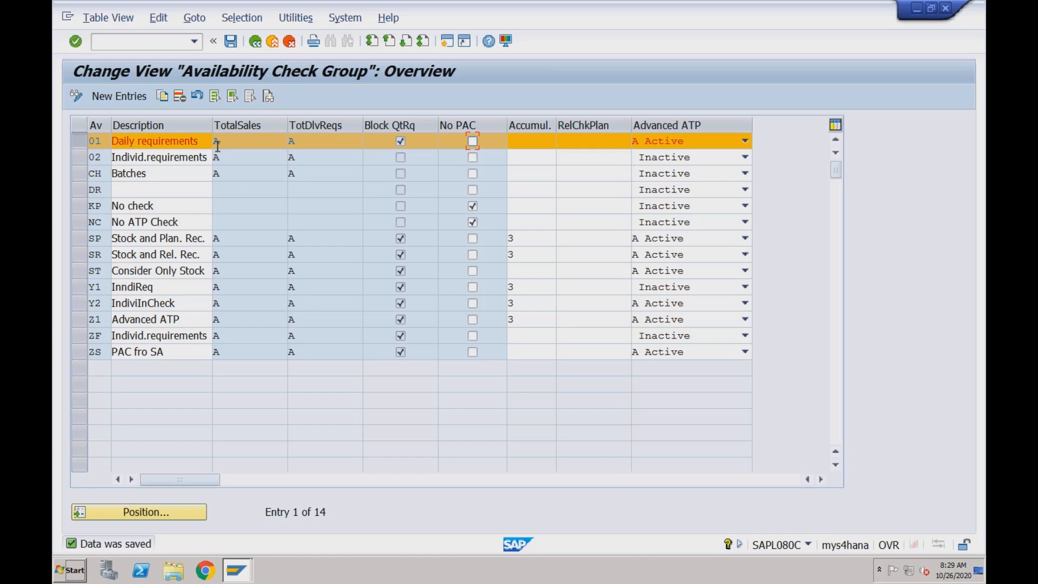
click(162, 44)
text(/nsu01)
key(Return)
key(Down)
key(Return)
- Check the user's roles SAP_BR_INTERNAL_SALES_REP and SAP_BR_ORDER_FULFILLMNT_MNGR in change mode
click(193, 95)
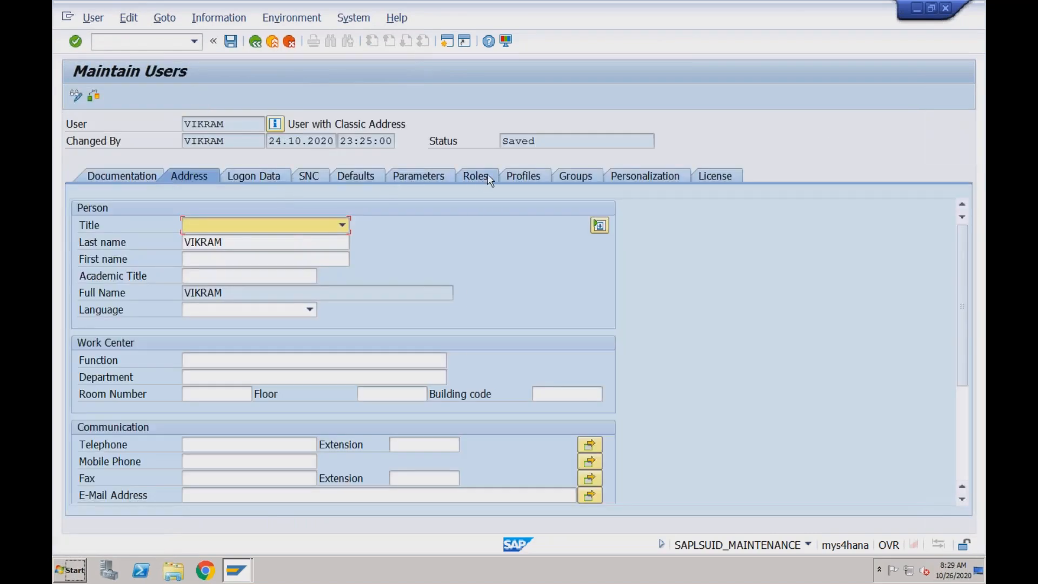
click(486, 178)
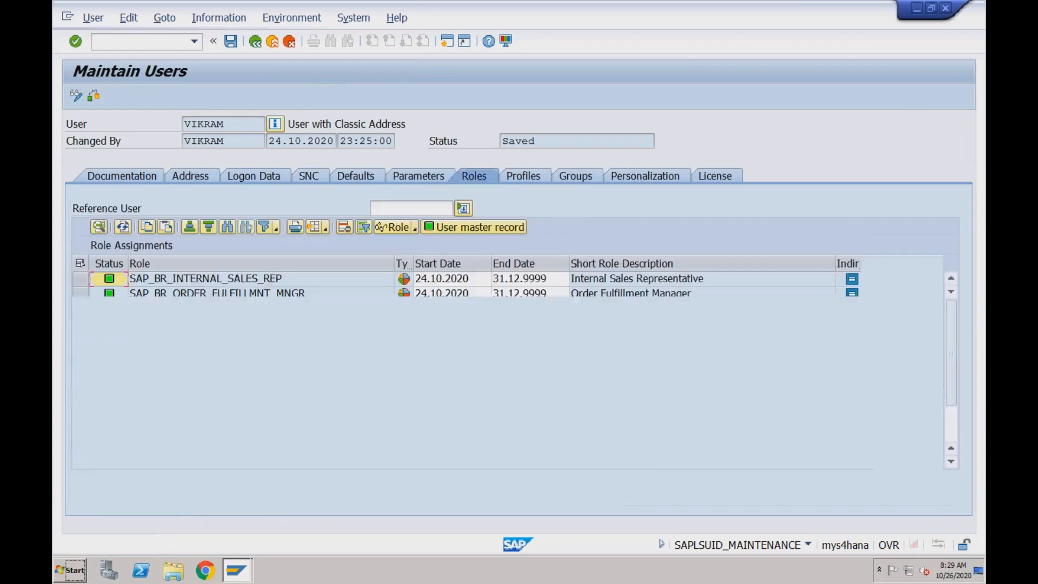
click(331, 296)
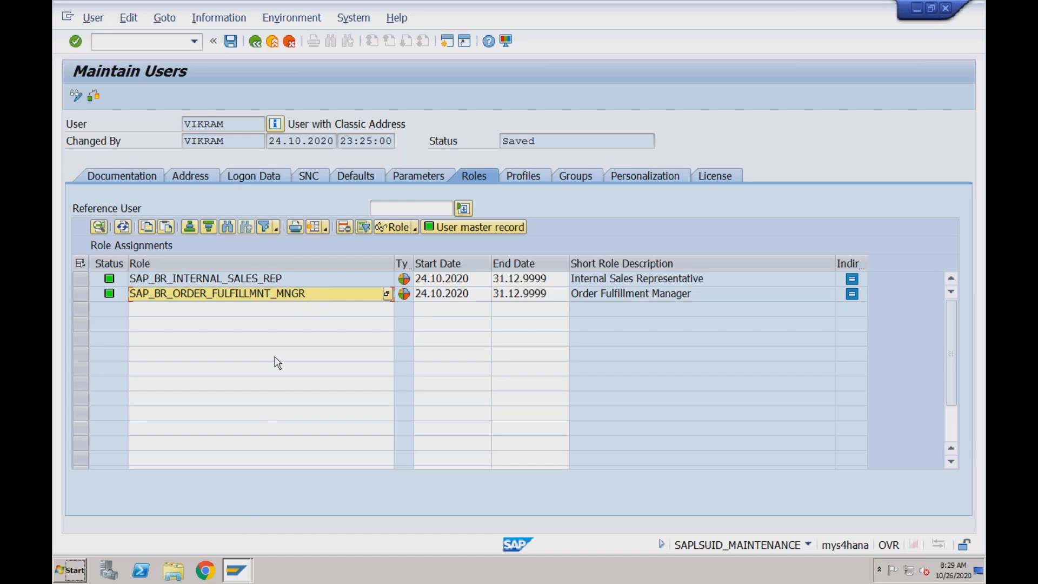
click(215, 568)
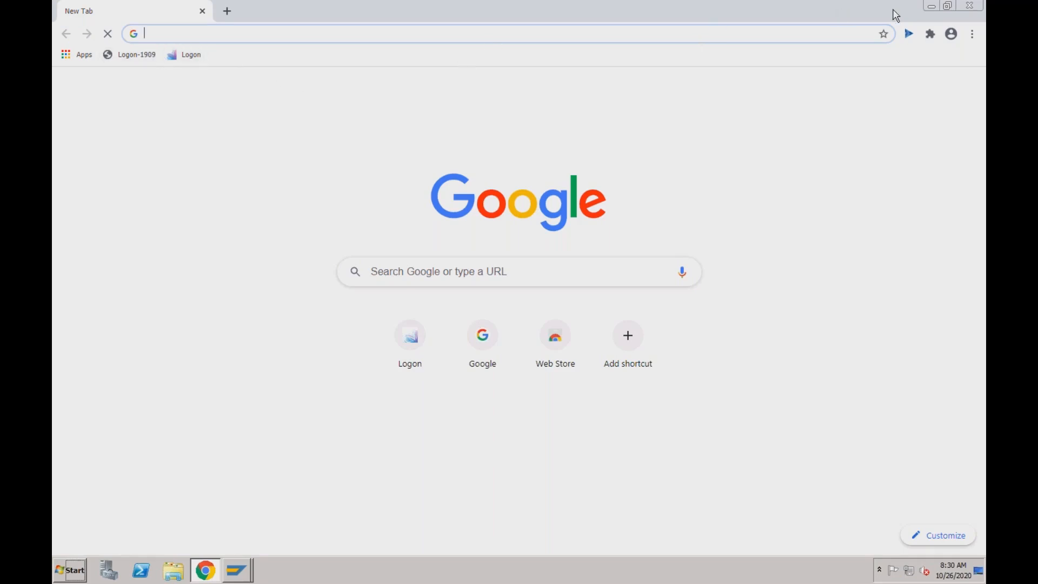
- Exit to SAP Easy Access, launch /n/ui2/flp, and close the Internet Explorer window it opens
click(930, 7)
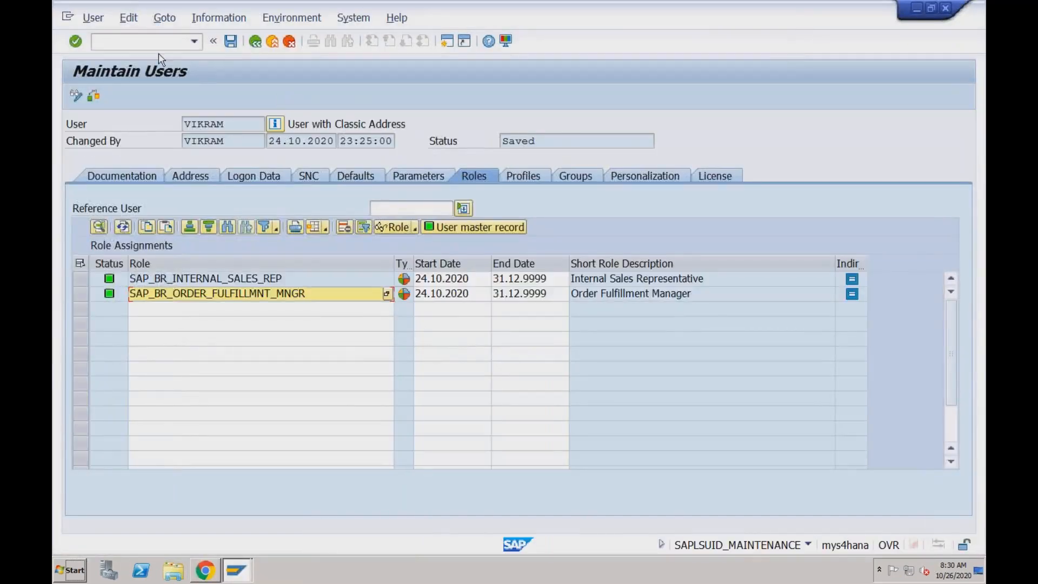
click(273, 41)
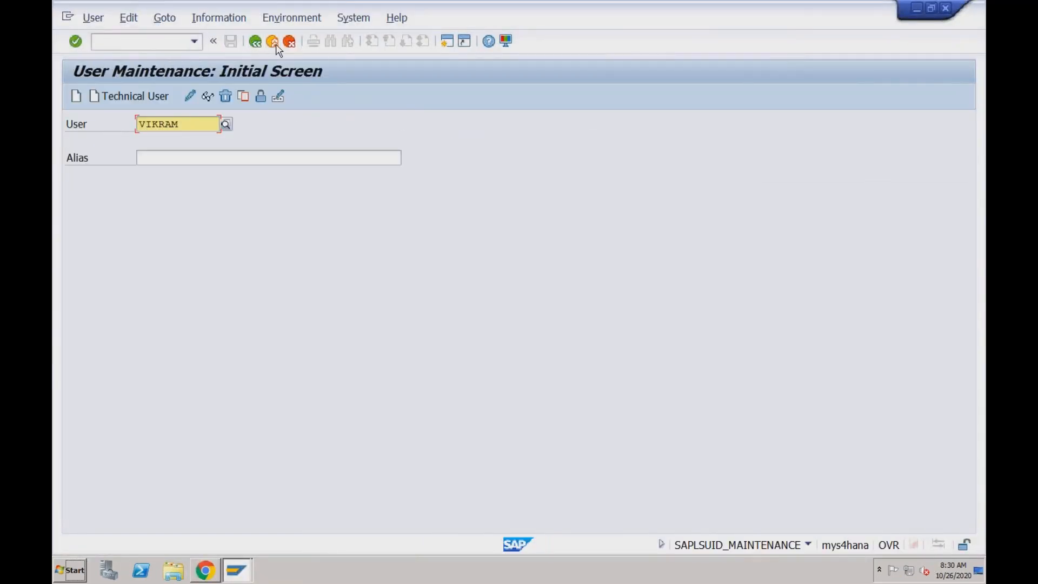
click(276, 45)
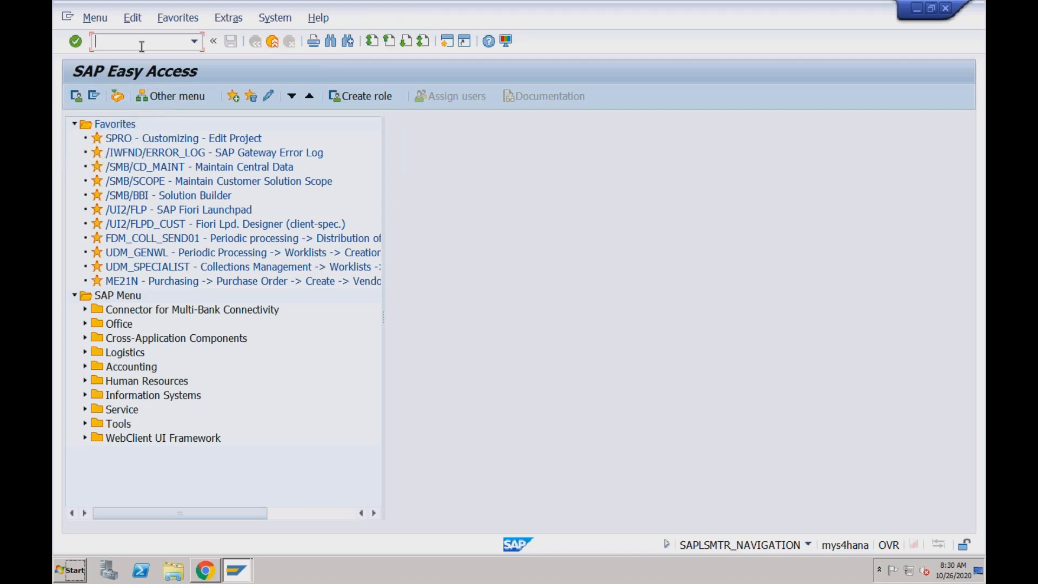
text(/n/ui2/flp)
key(Return)
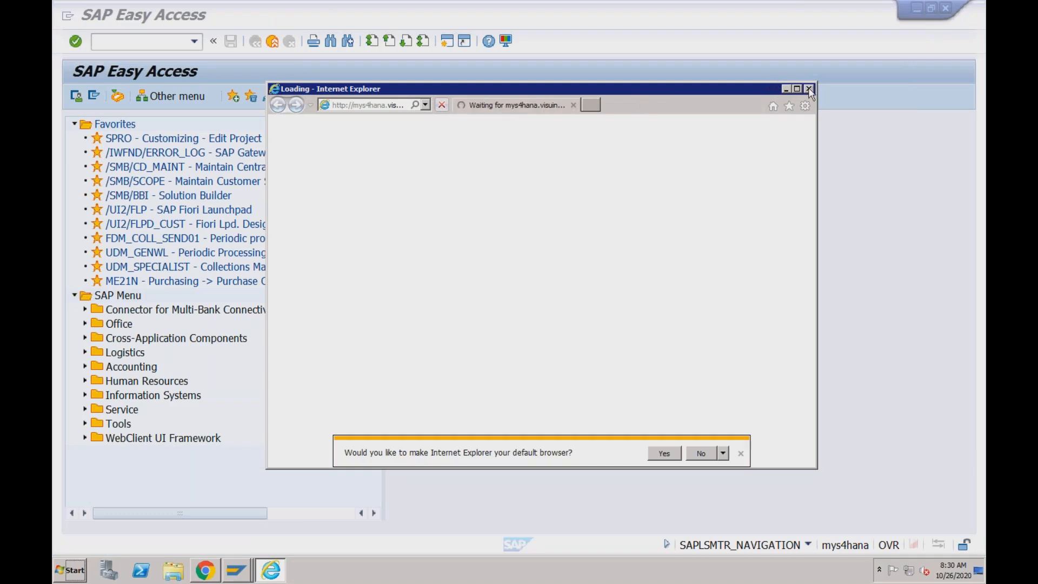
click(809, 88)
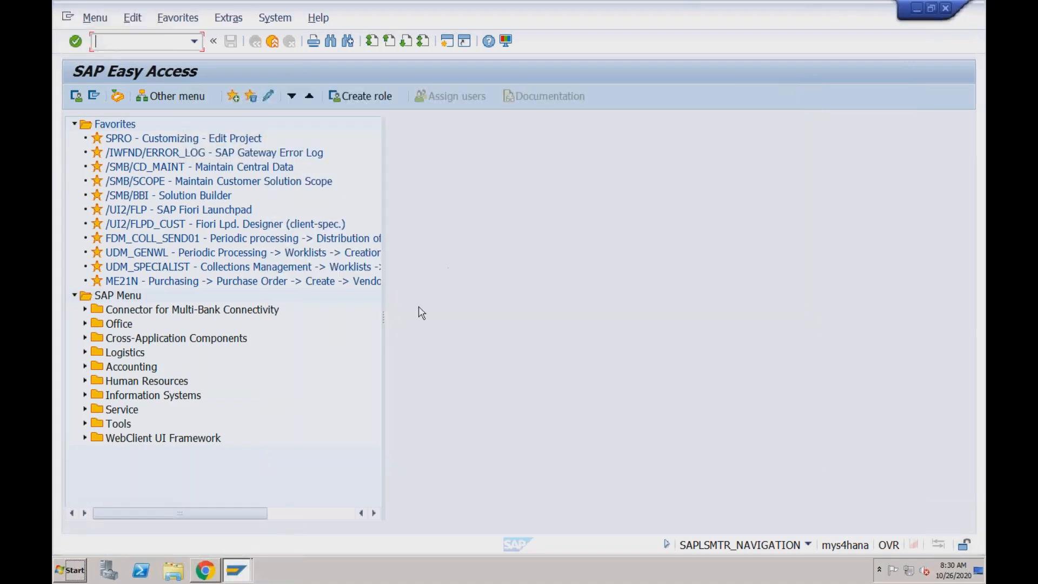
click(205, 571)
- Log on to the Fiori Launchpad via the Logon bookmark with the user name and password
click(190, 55)
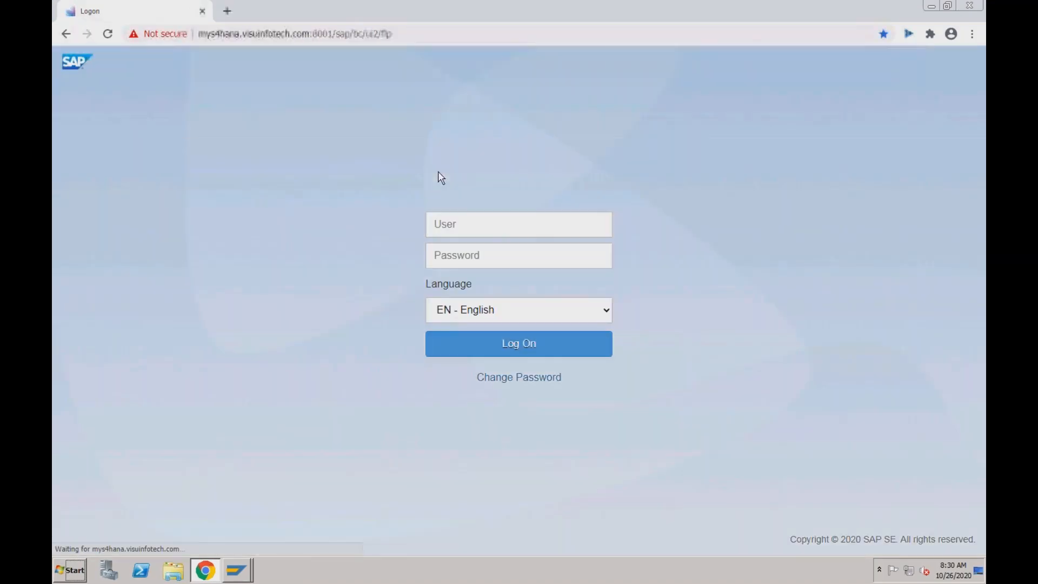
click(464, 227)
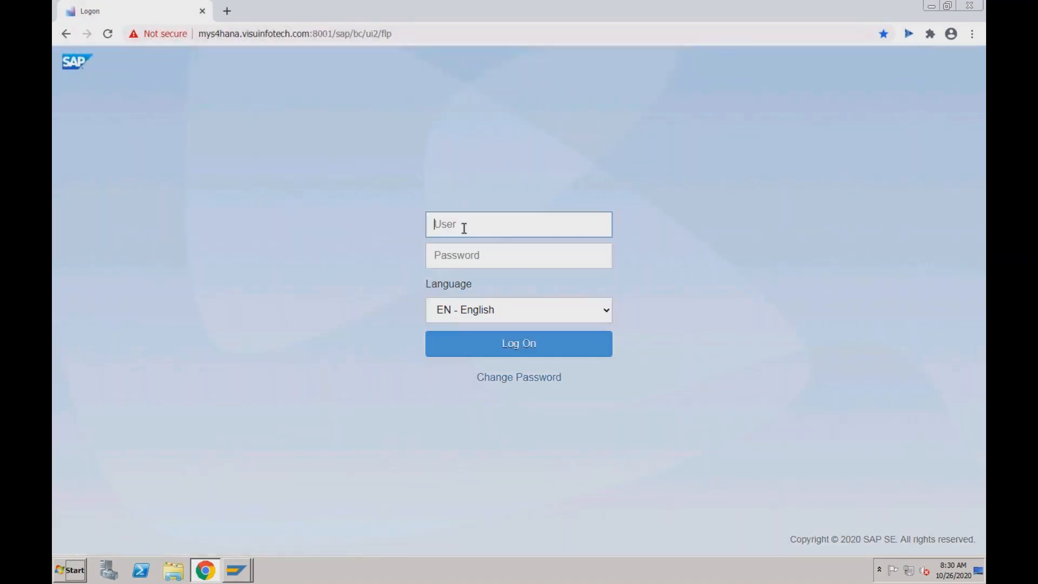
text(vikram)
key(Tab)
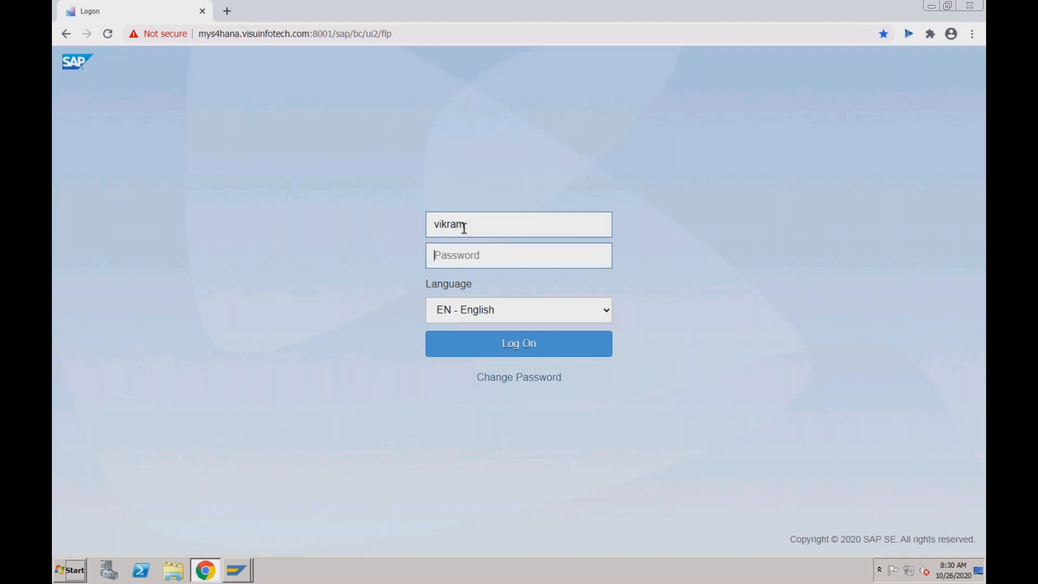
text(•••••••••••)
key(Return)
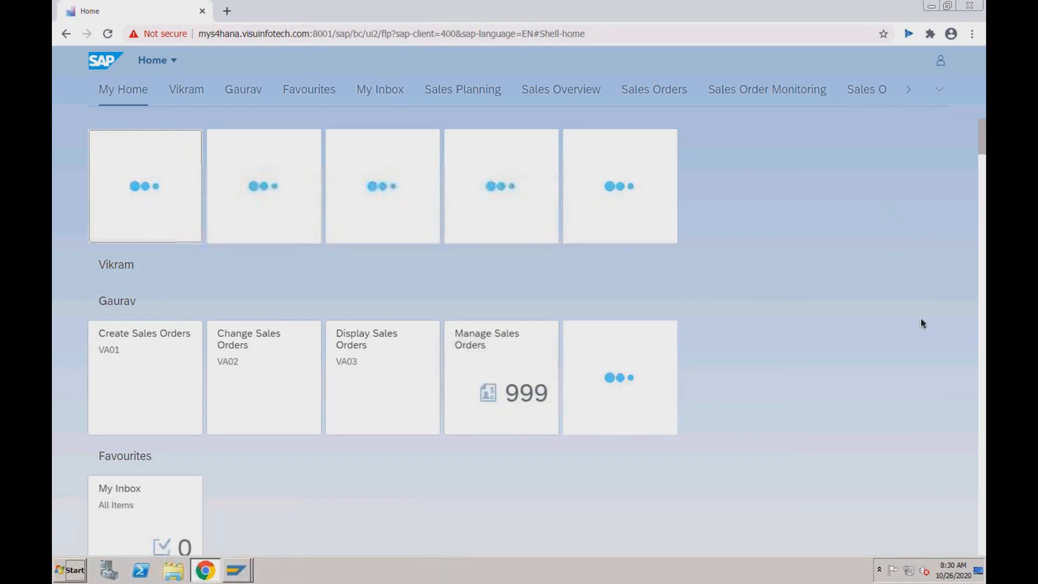
- Go to the ATP Backorder Processing group and launch Configure BOP Segment, showing seven segments
click(940, 90)
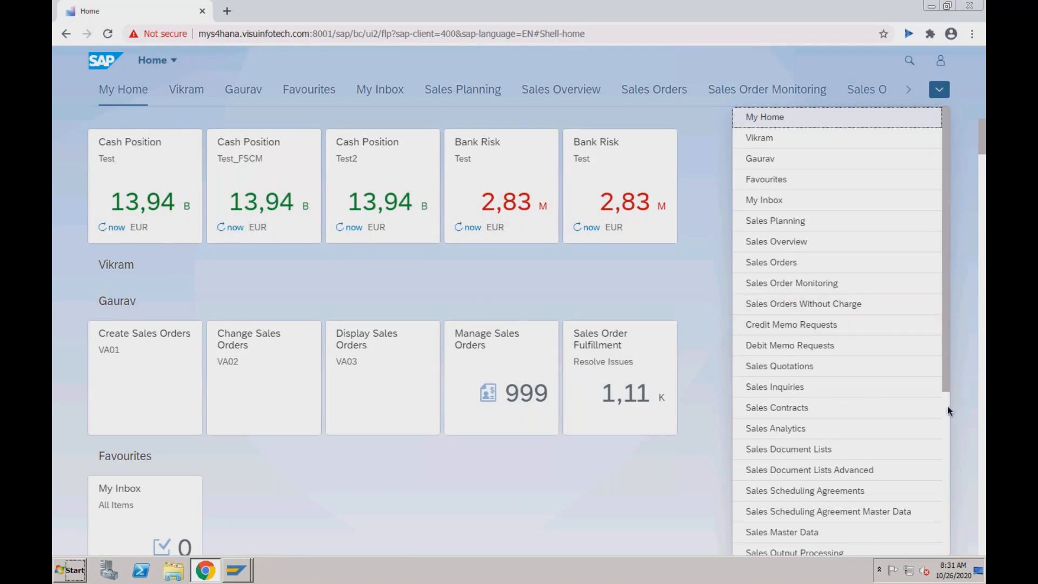
scroll(946, 406, down, 5)
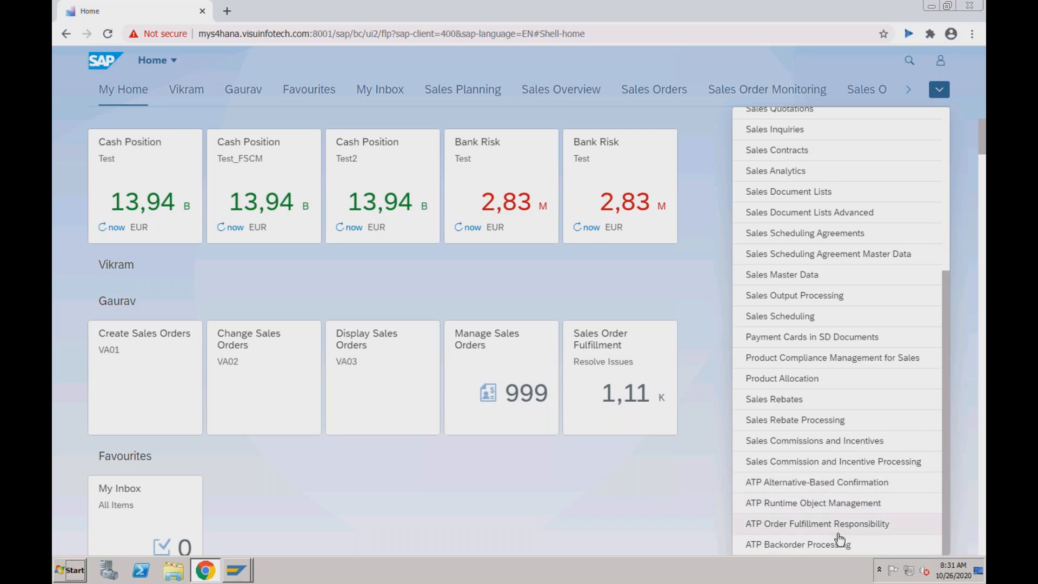
click(800, 545)
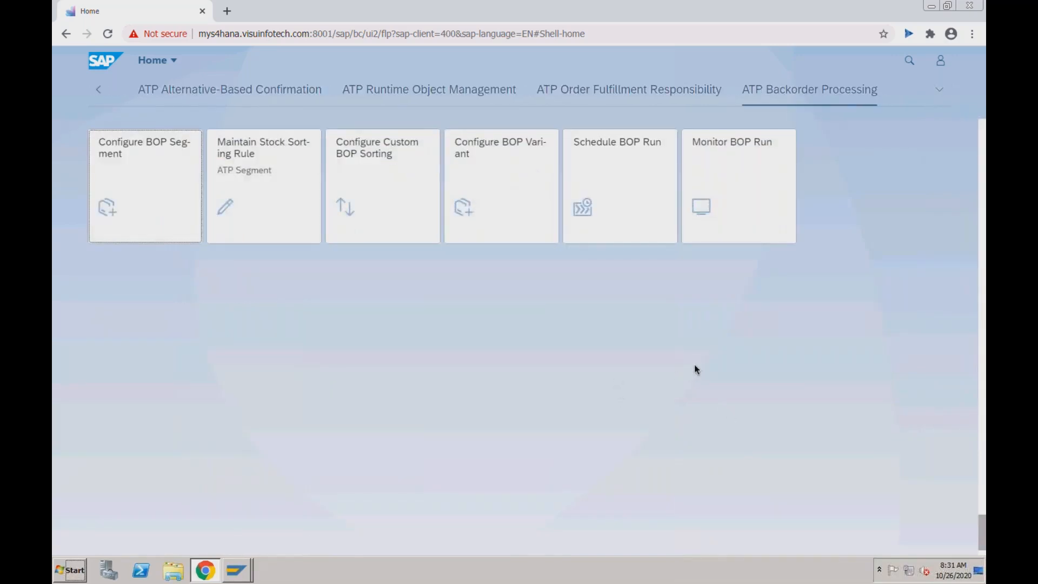
click(162, 185)
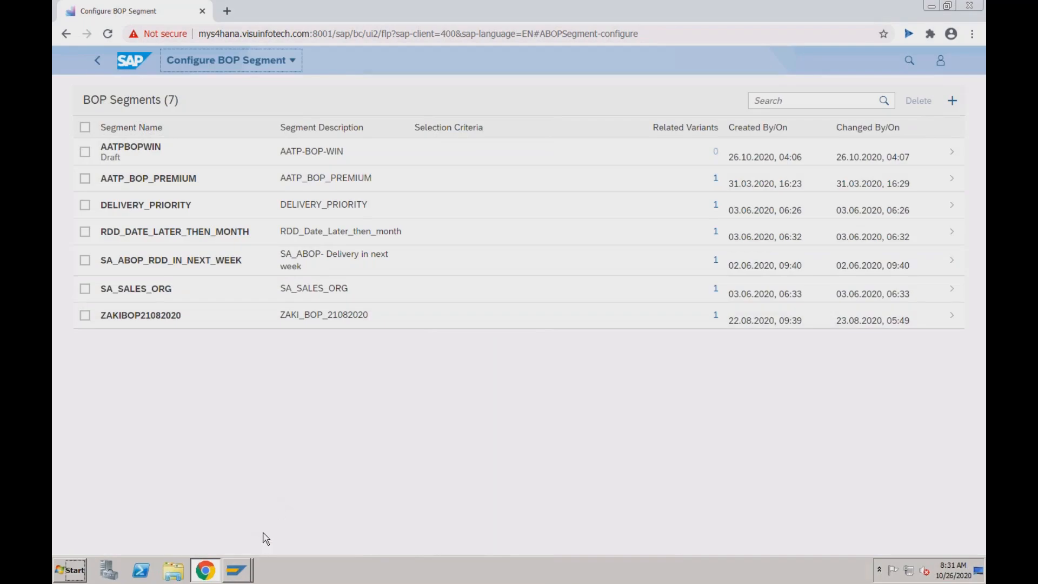
key(super+Tab)
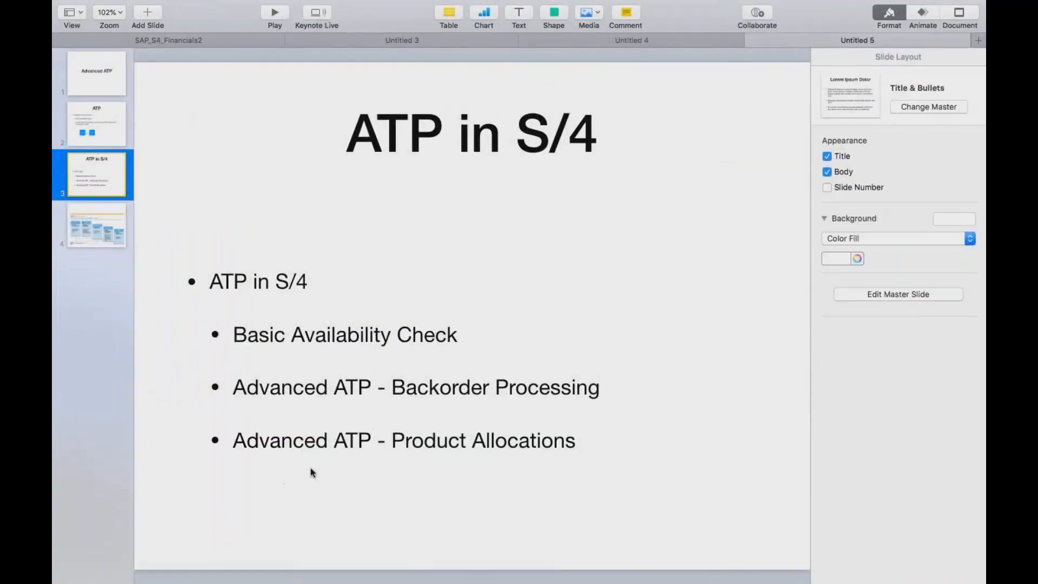
- Show Keynote slide 4 on the five BOP confirmation strategies, then return to the SAP session
click(76, 226)
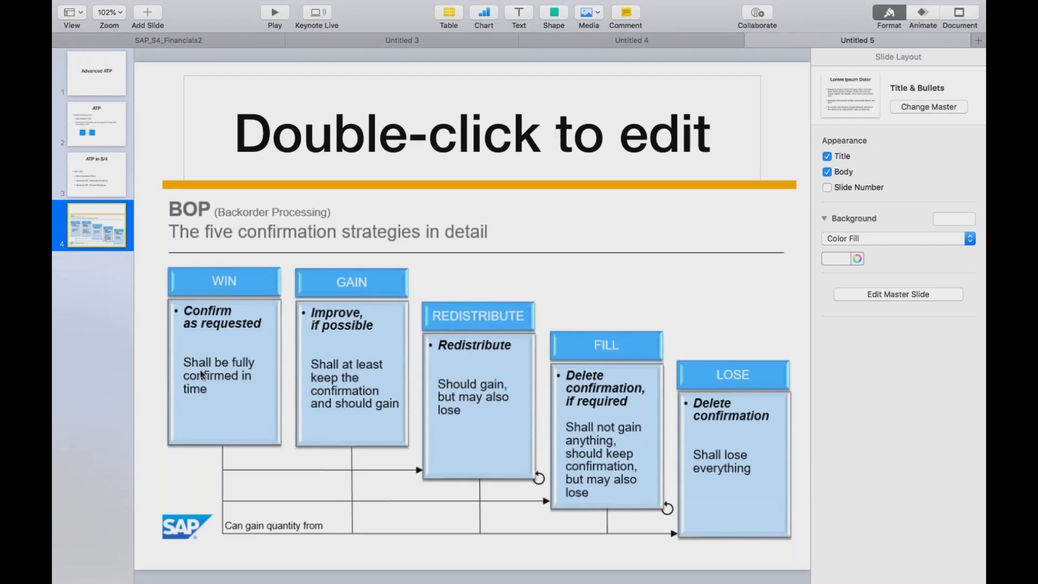
key(super+Tab)
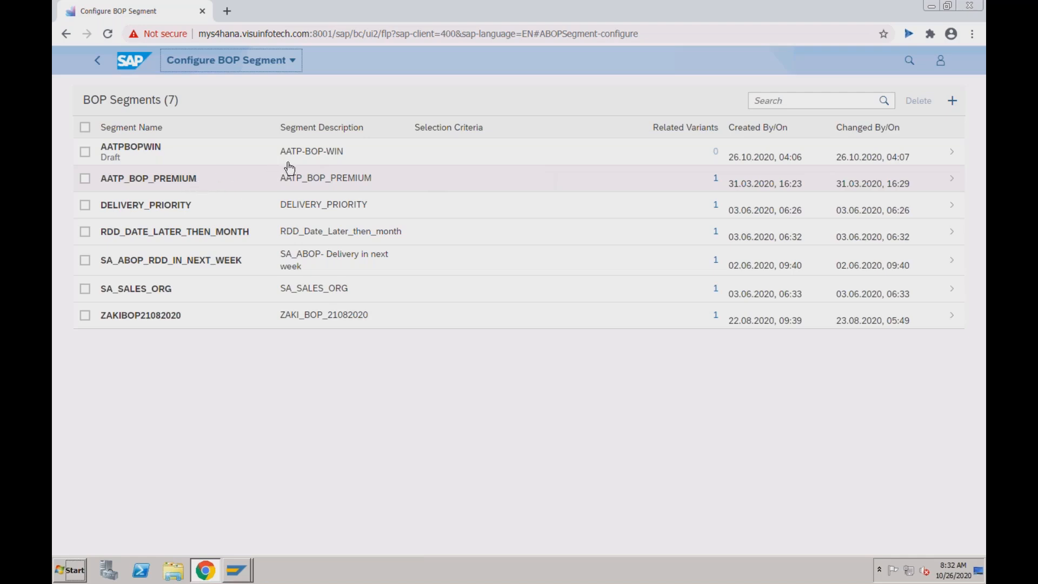
- Create a new BOP segment named 'Segment for RECH - Win Conf', fixing the typo
click(953, 101)
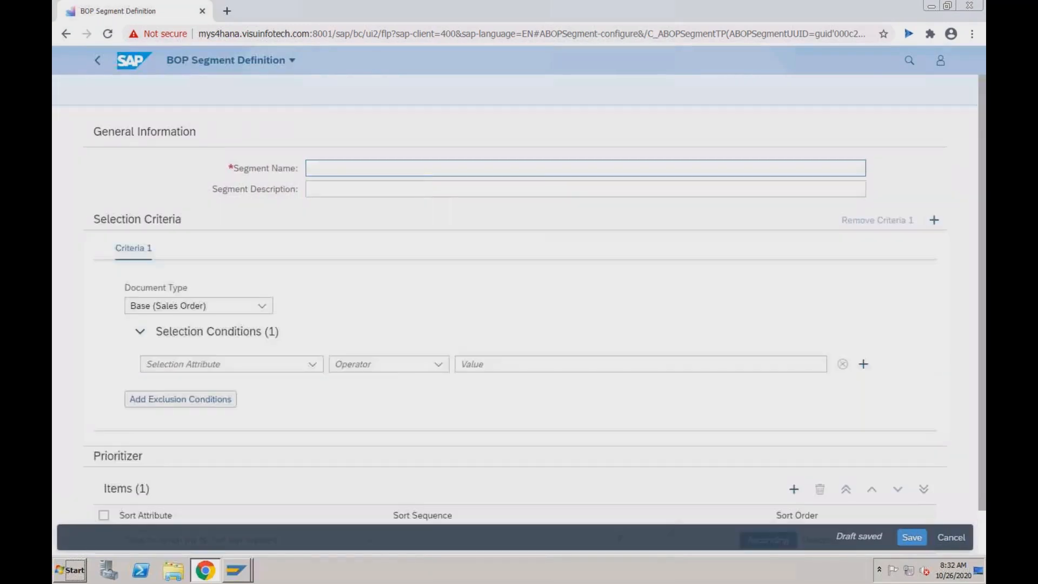
click(662, 166)
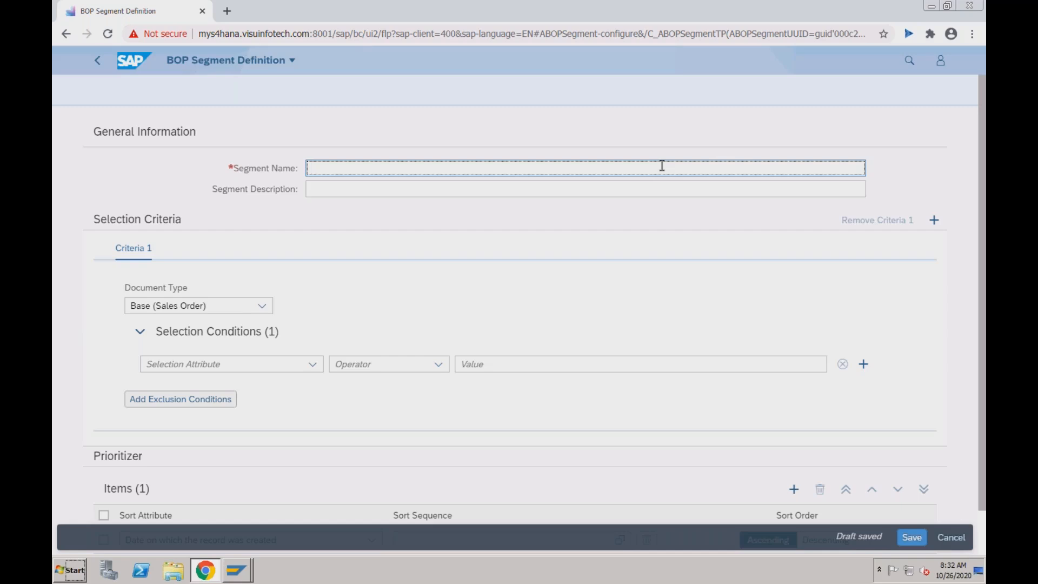
text(Segment for RECH - Win C)
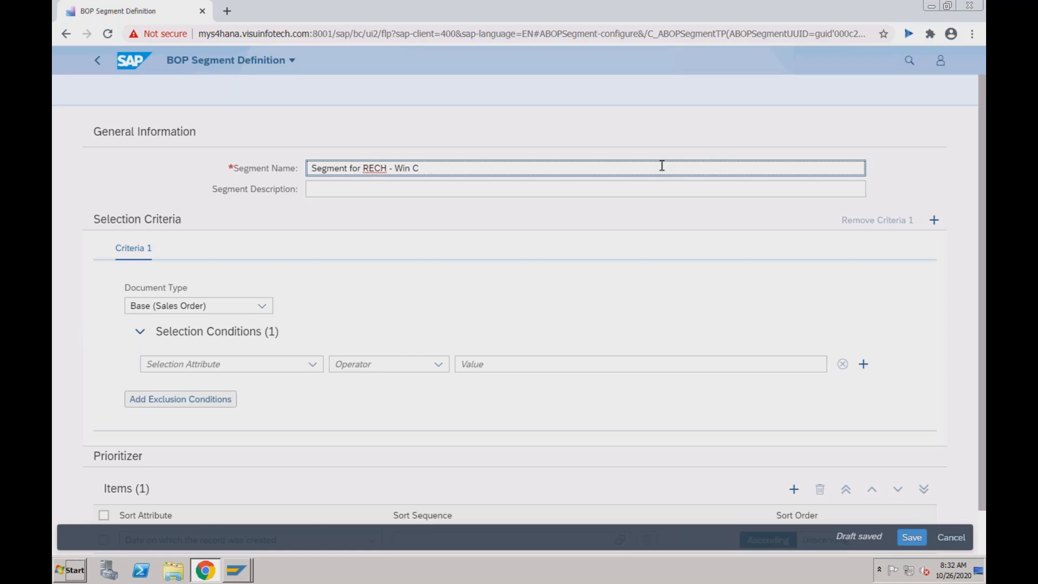
text(usfirm)
key(BackSpace)
key(BackSpace)
key(BackSpace)
key(BackSpace)
key(BackSpace)
key(BackSpace)
text(on)
key(BackSpace)
key(BackSpace)
text(o)
- Copy the name into the description, then remove the hyphen from the segment name
triple_click(328, 168)
key(ctrl+c)
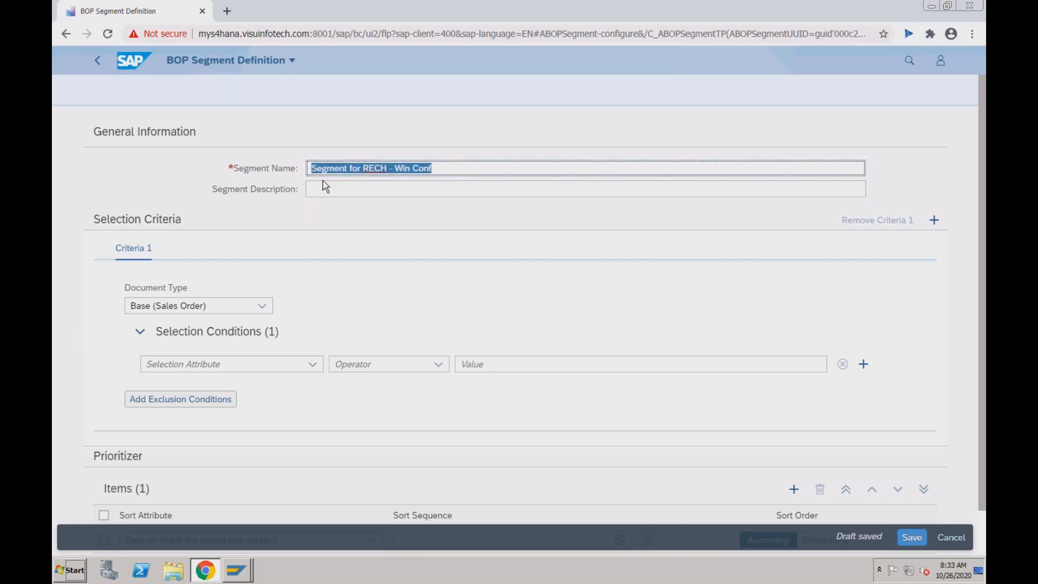
click(322, 187)
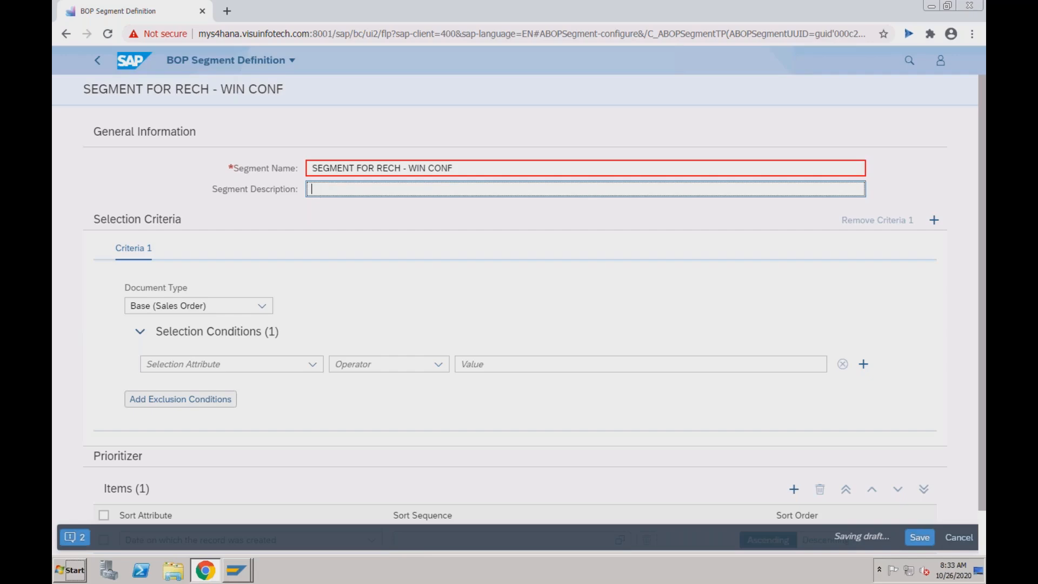
key(ctrl+v)
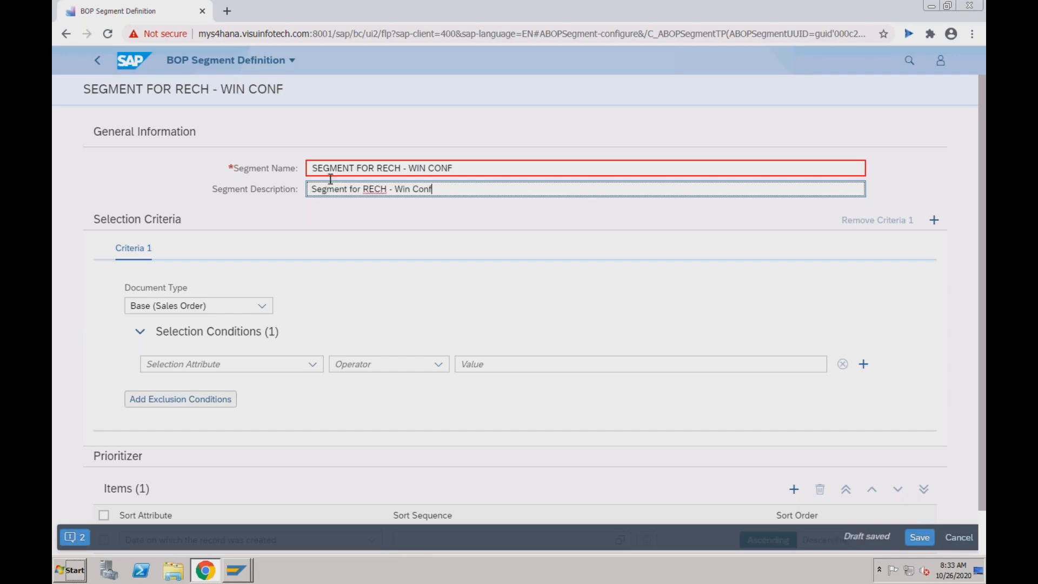
click(408, 170)
key(BackSpace)
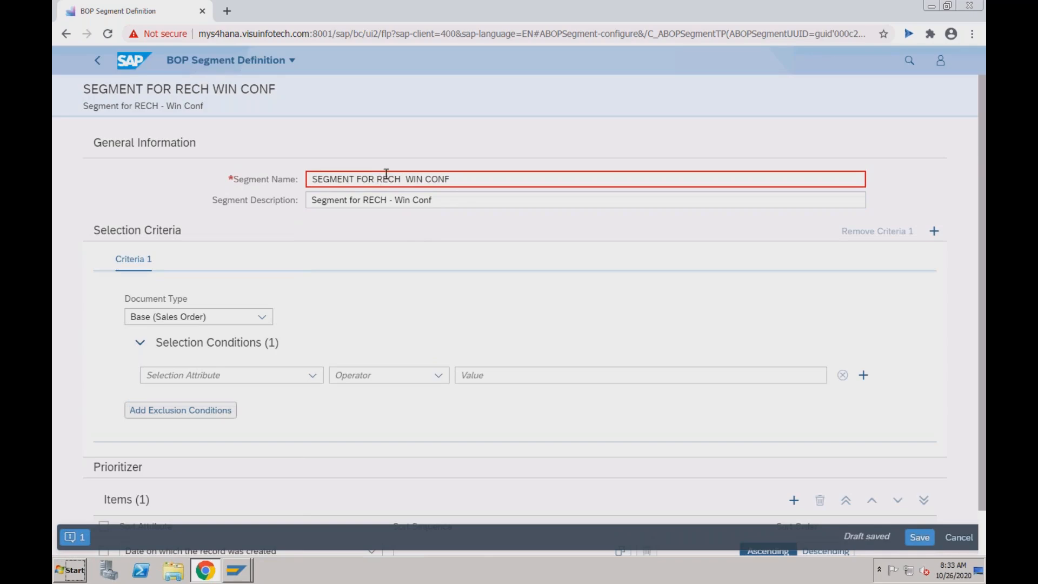
click(73, 537)
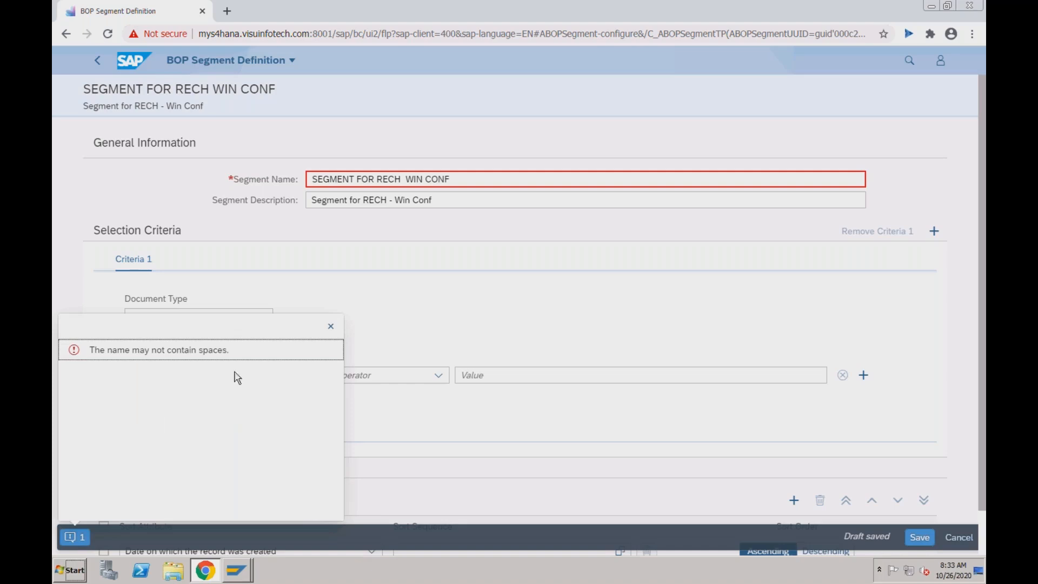
- Dismiss the no-spaces error and replace the Segment Name with RECHWIN
click(332, 328)
click(358, 179)
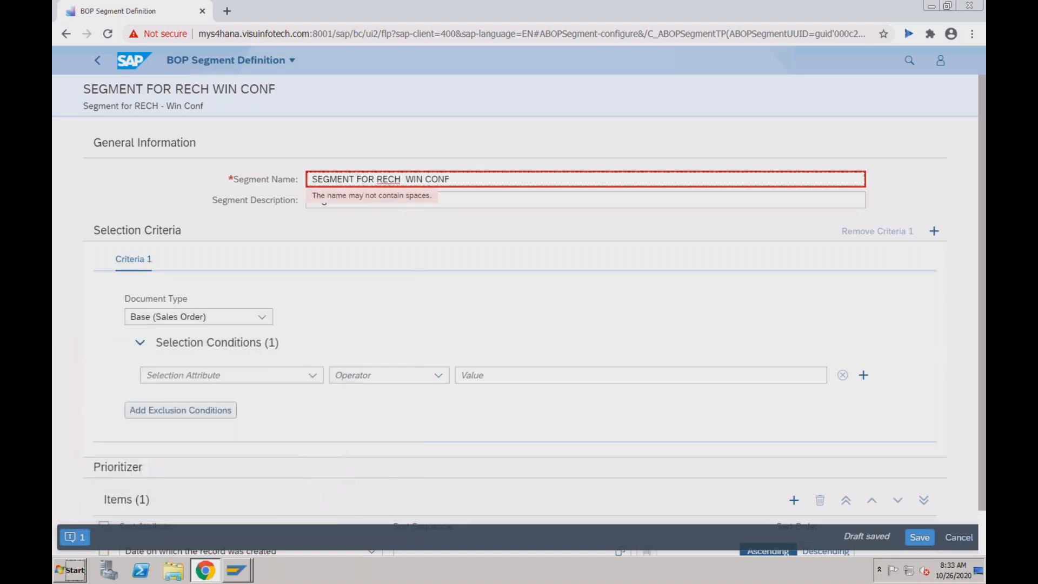
drag(457, 179, 311, 177)
text(RE)
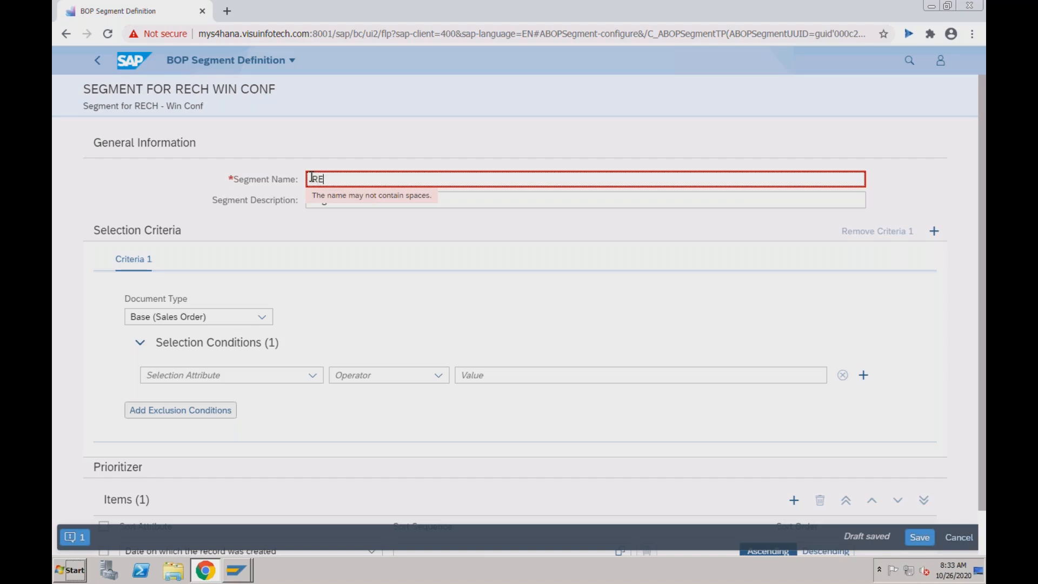
text(CHWIN)
key(Tab)
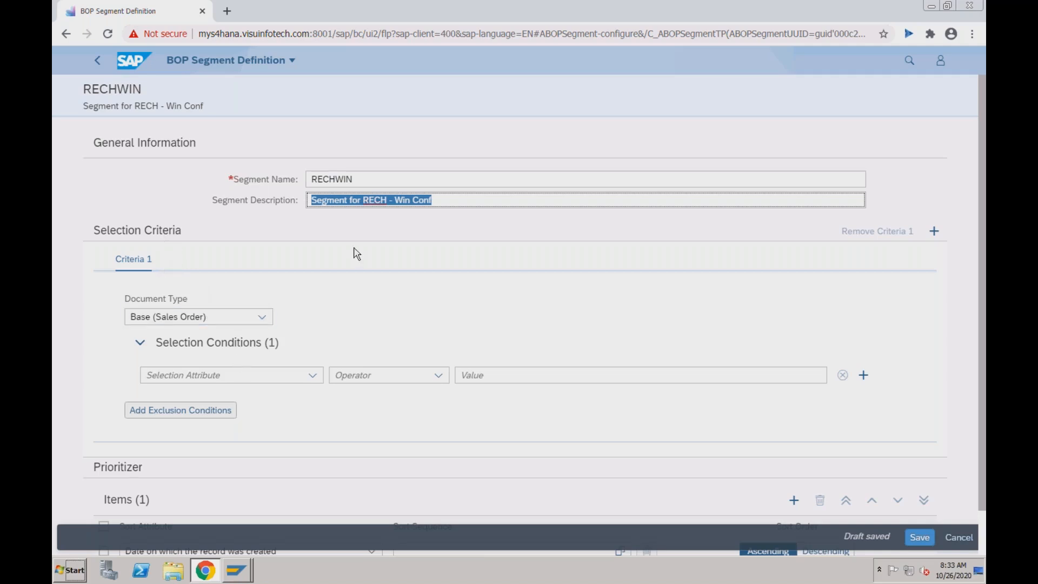
click(376, 181)
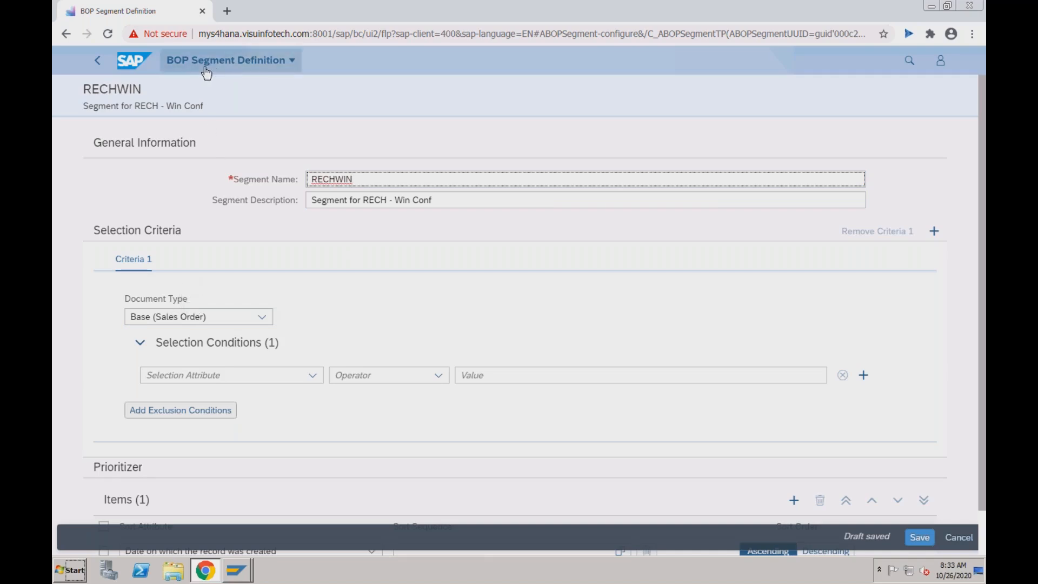
- Keep Base (Sales Order) as document type, pick Sold-To Party as attribute, and dismiss the virus-profile error
click(263, 318)
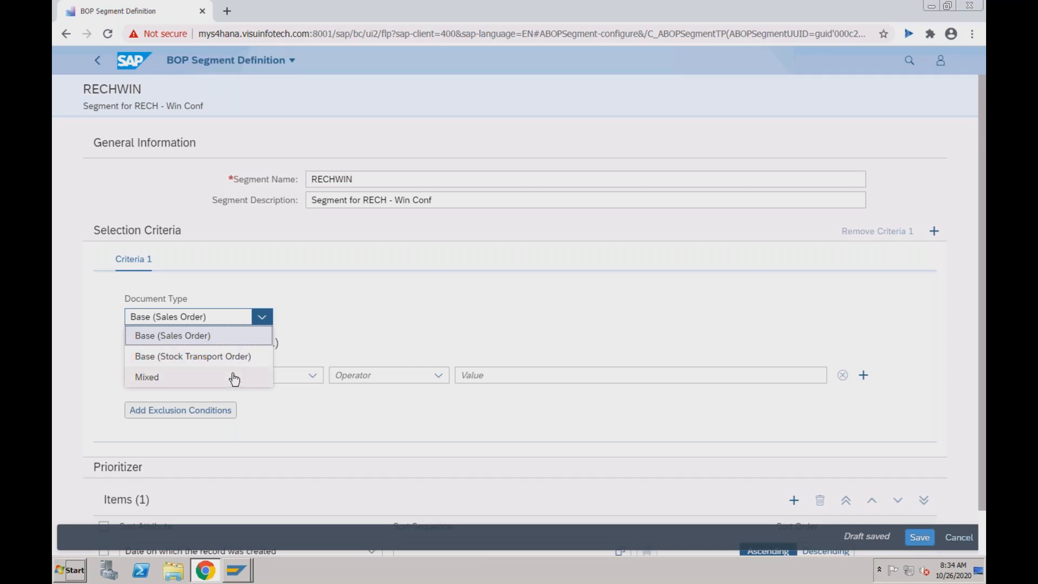
click(233, 337)
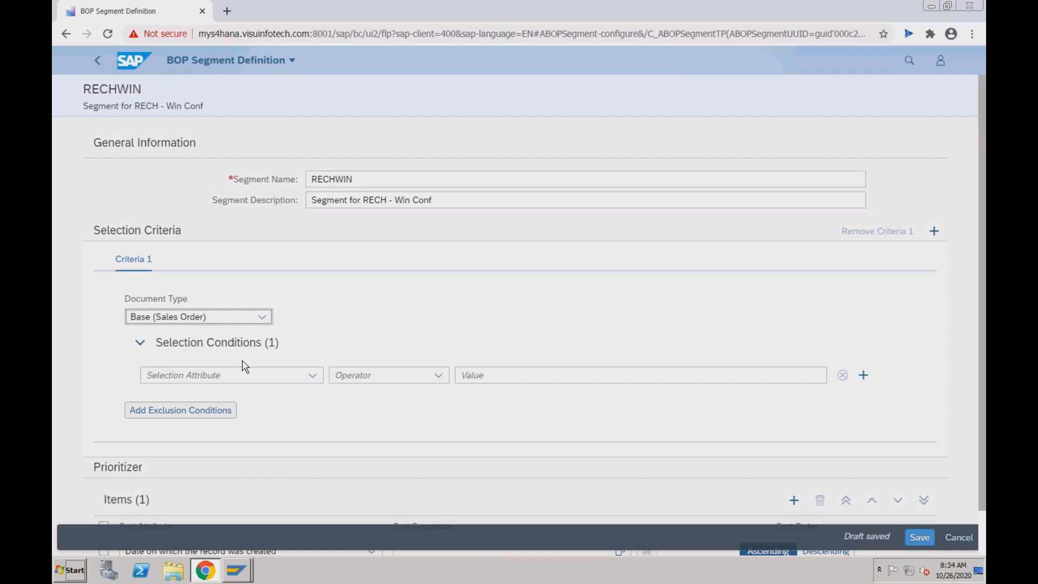
click(313, 375)
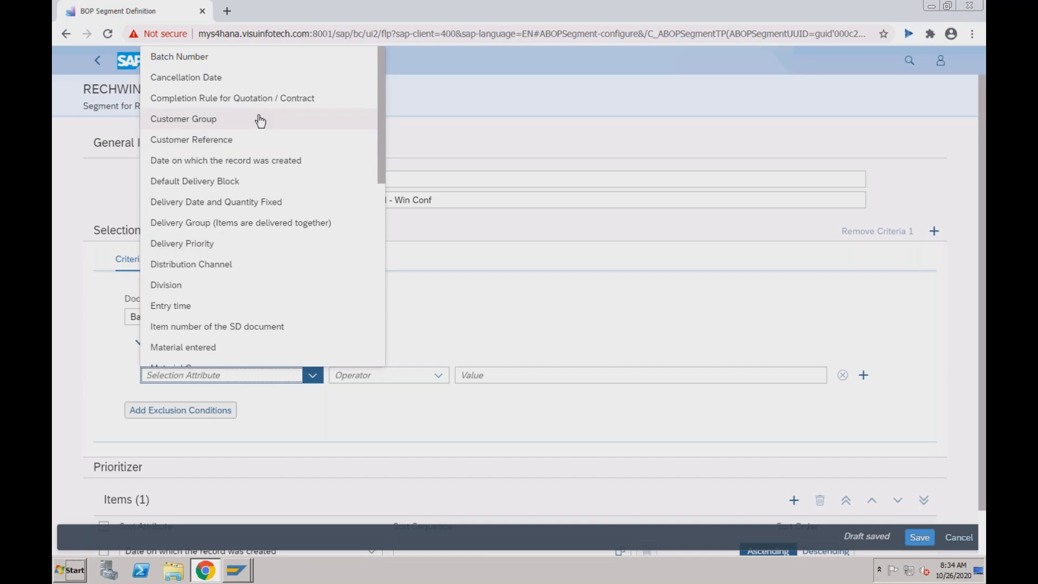
click(381, 189)
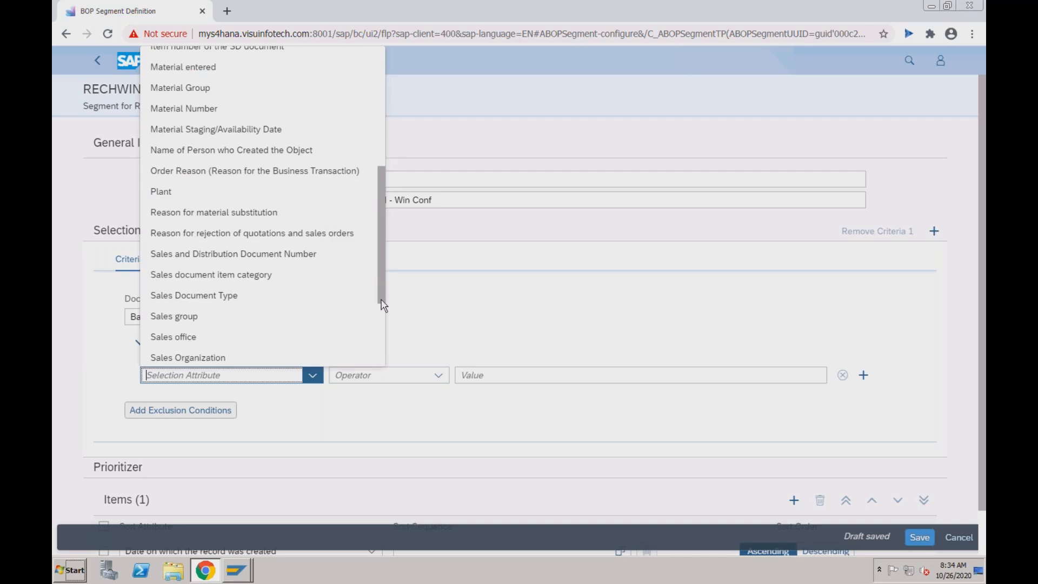
click(383, 324)
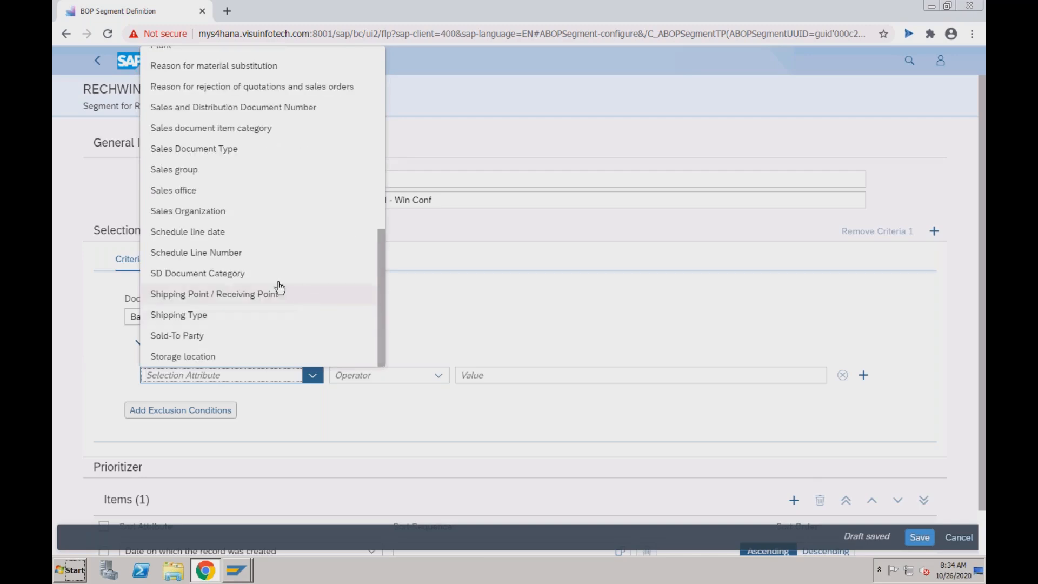
click(243, 339)
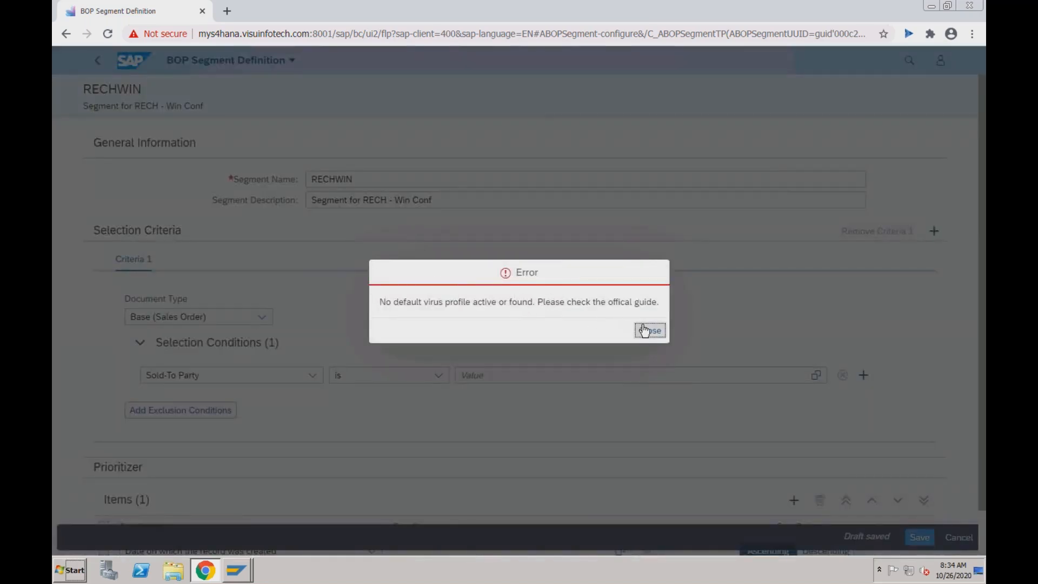
click(650, 331)
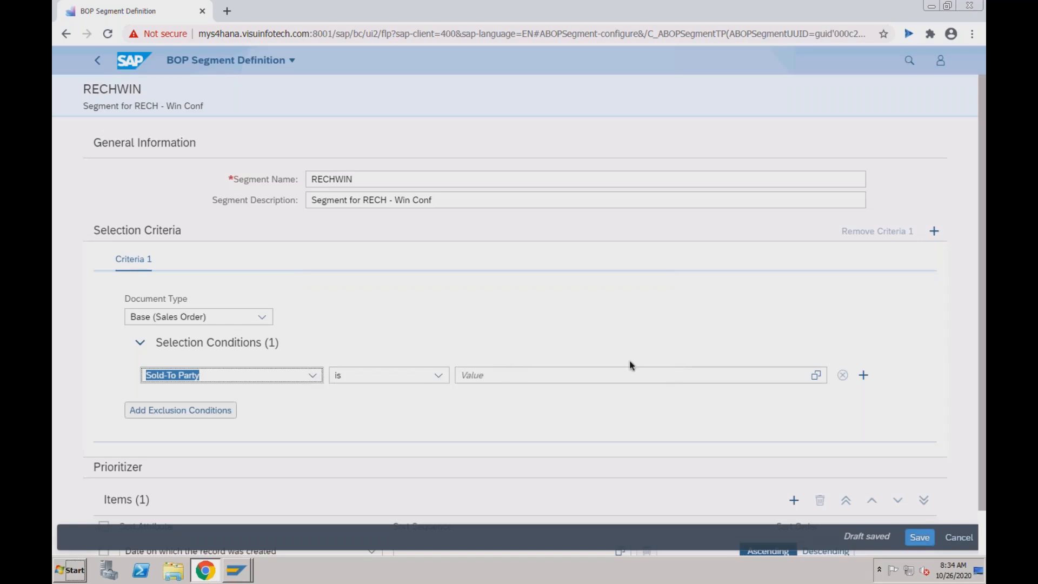
- Switch the selection attribute to Delivery Priority and dismiss the virus-profile error
click(495, 375)
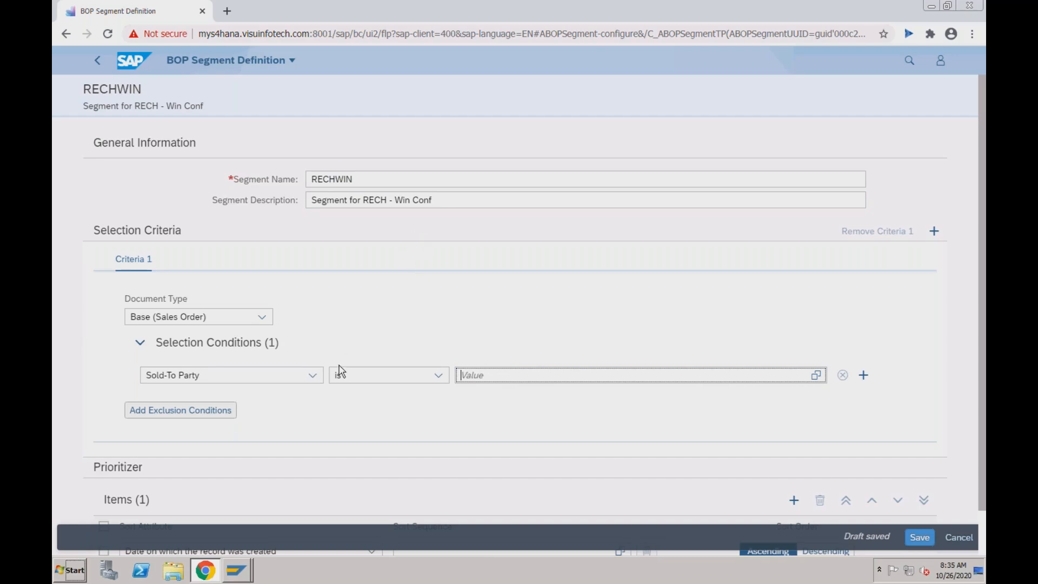
click(313, 377)
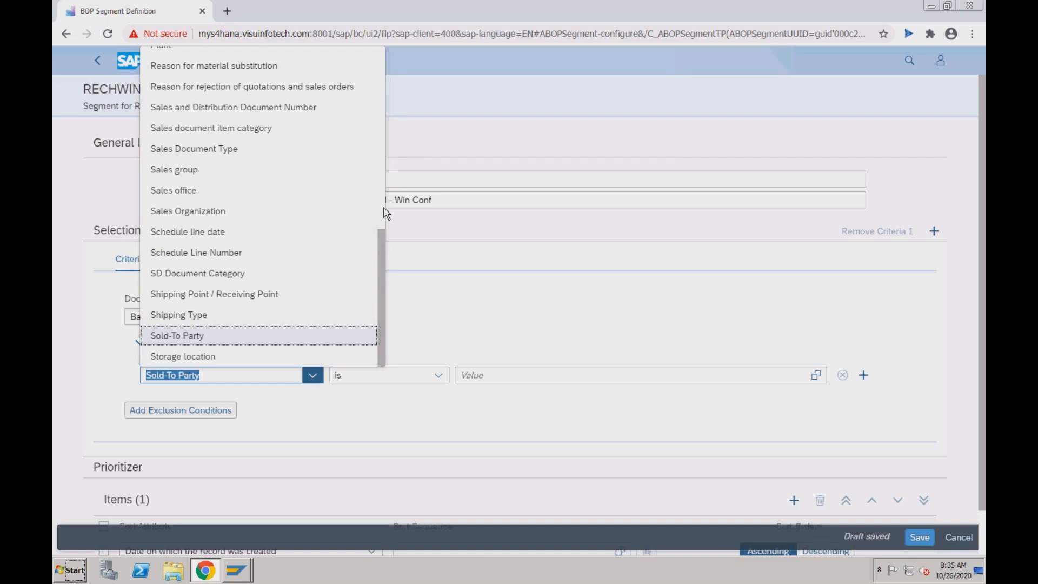
scroll(385, 208, up, 5)
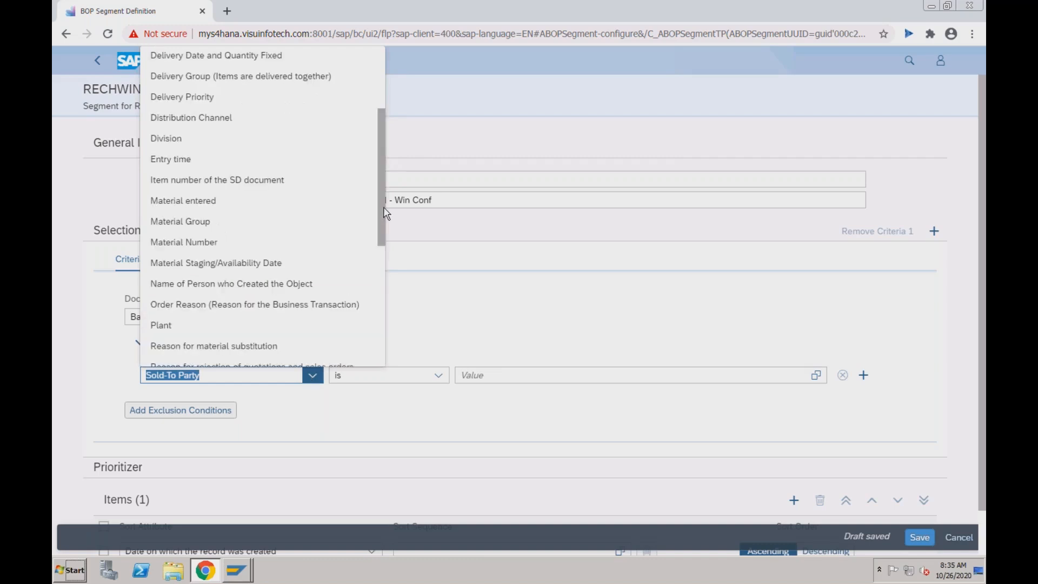
click(297, 107)
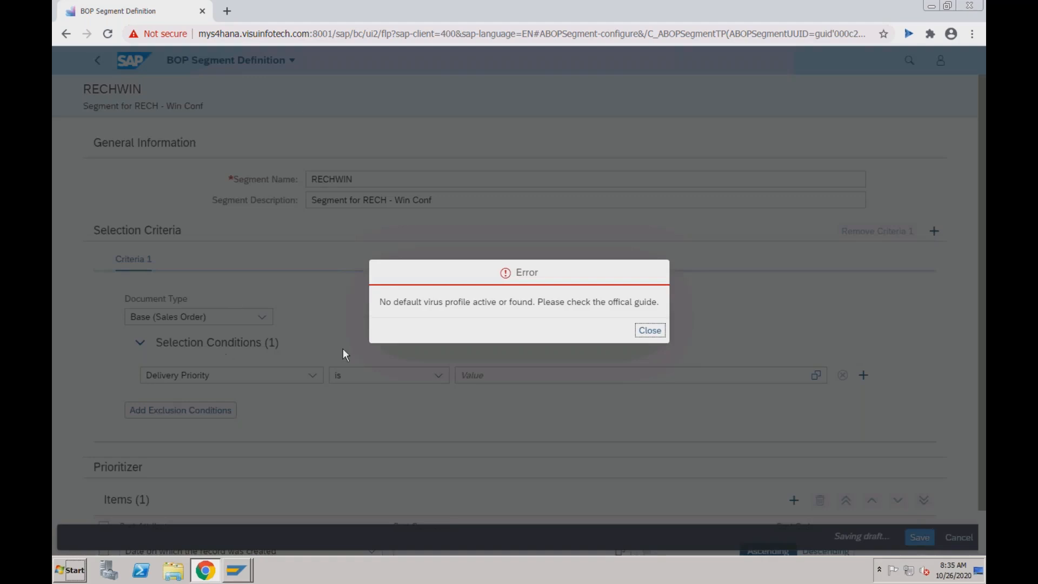
click(645, 328)
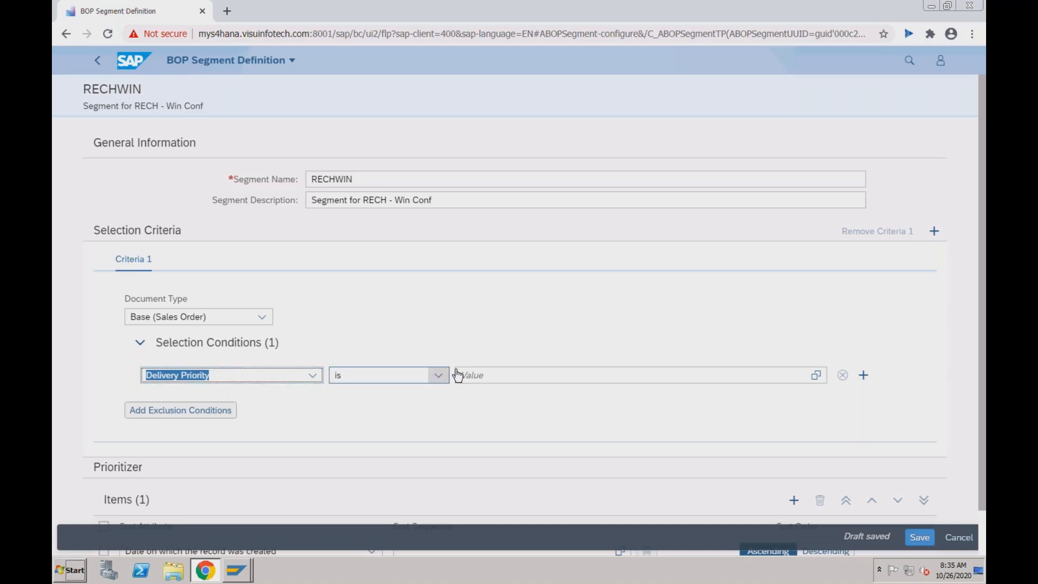
- Set the condition value to 01 (High) and dismiss the virus-profile error again
click(493, 375)
click(816, 375)
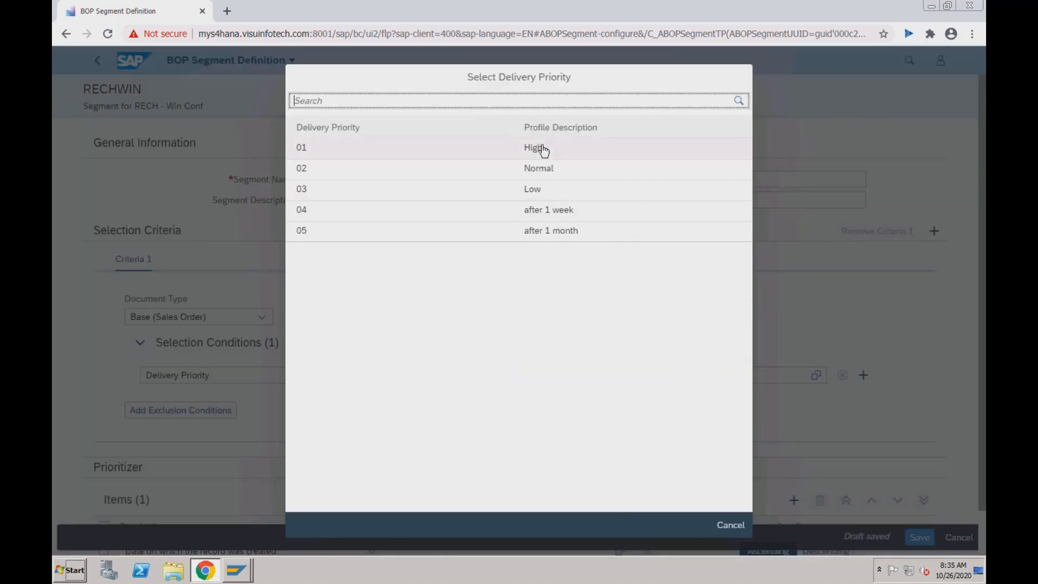
click(544, 151)
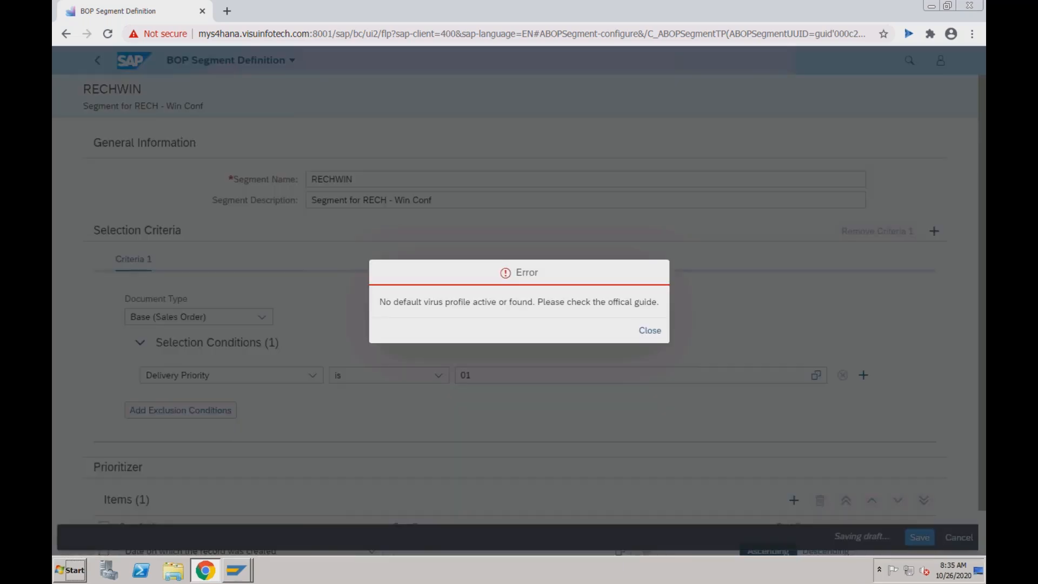
click(646, 331)
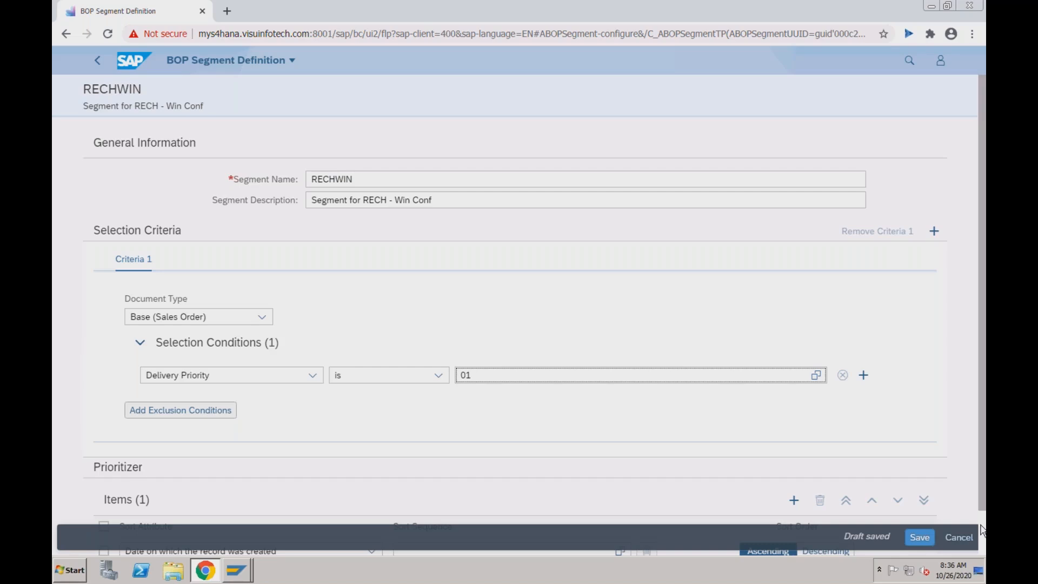
scroll(981, 530, down, 2)
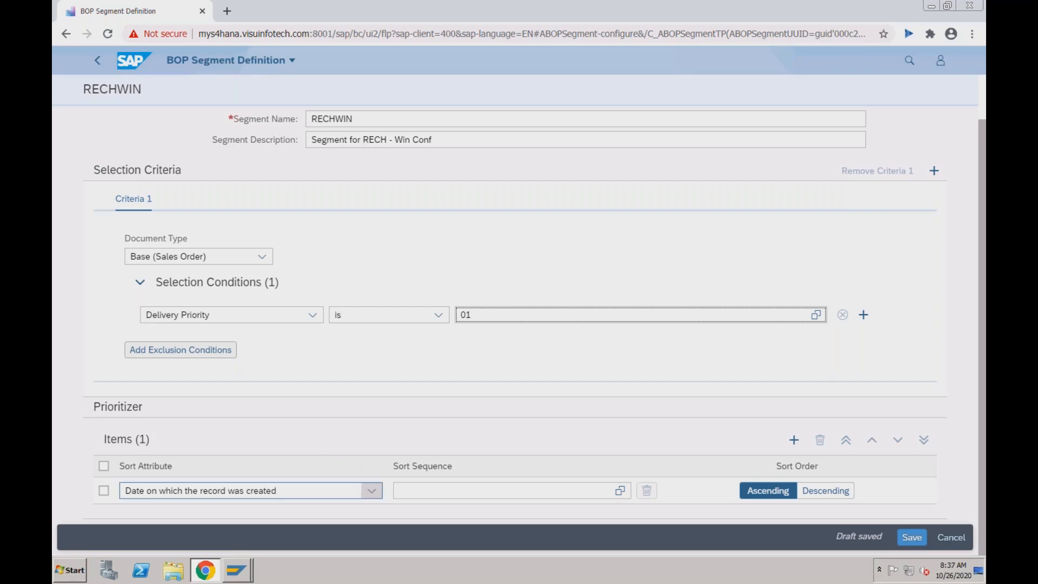
click(372, 491)
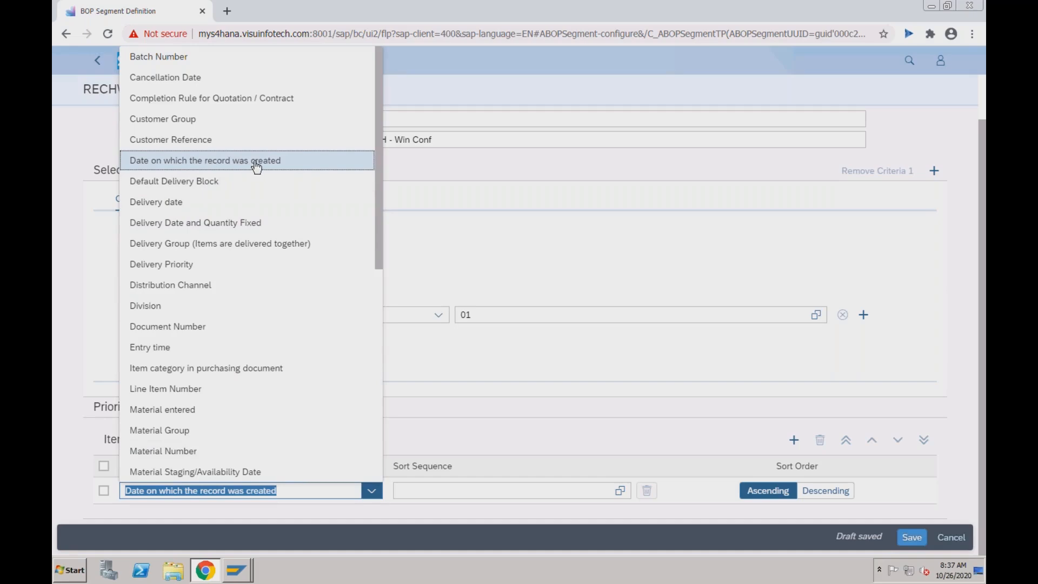
click(92, 259)
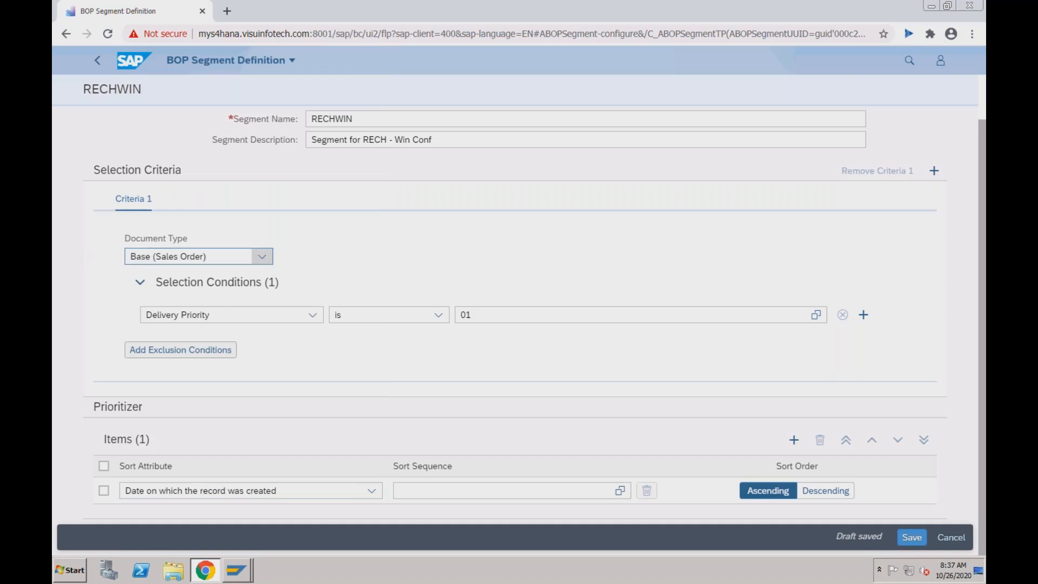
click(376, 139)
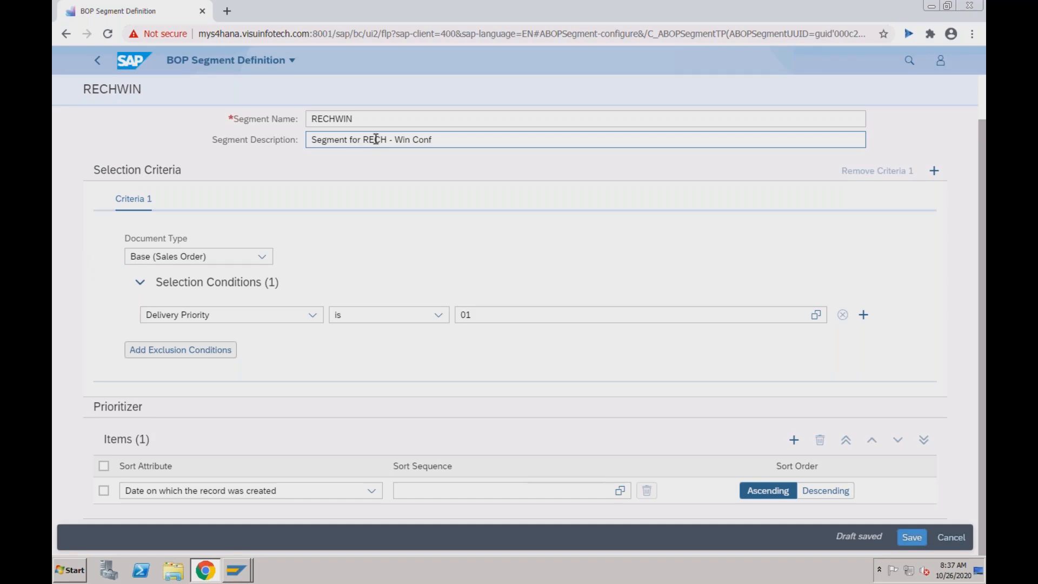
click(358, 174)
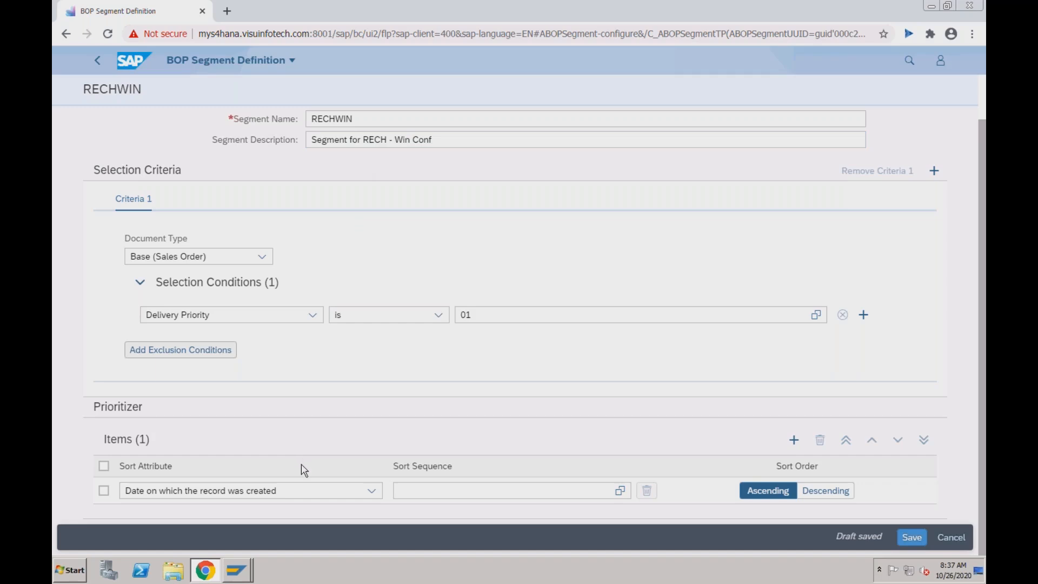
click(301, 490)
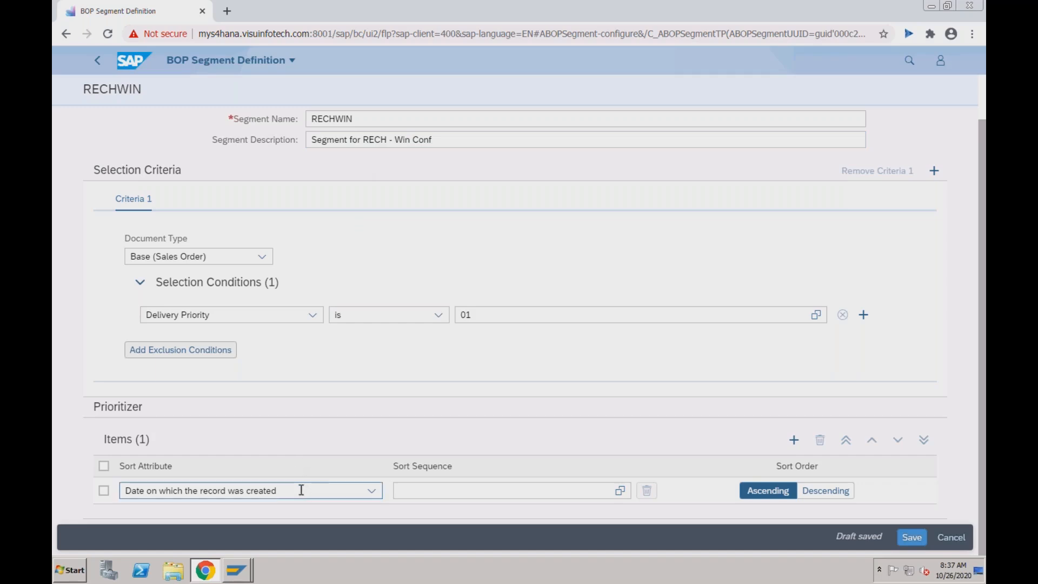
click(404, 143)
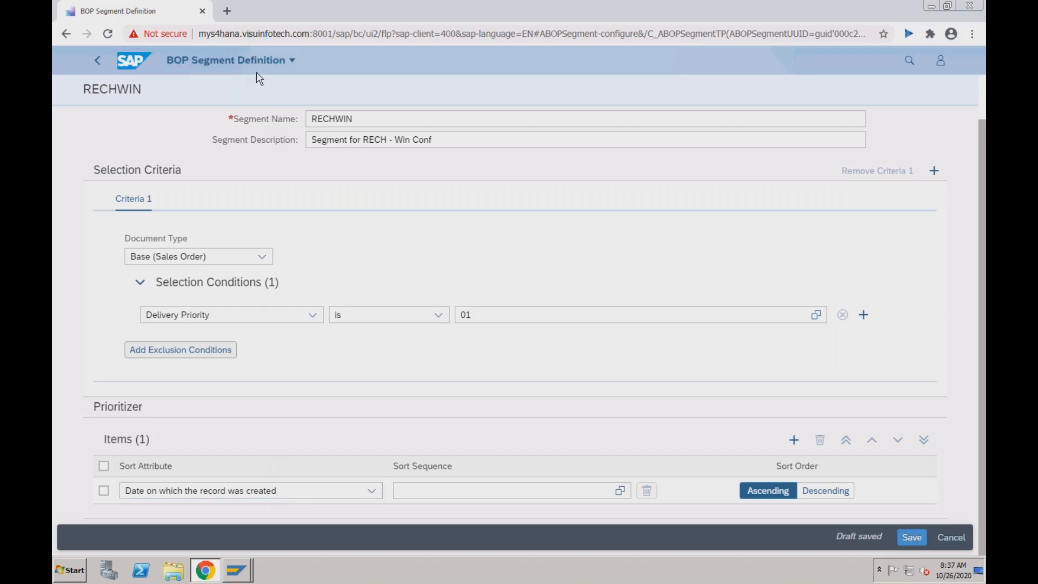
click(361, 114)
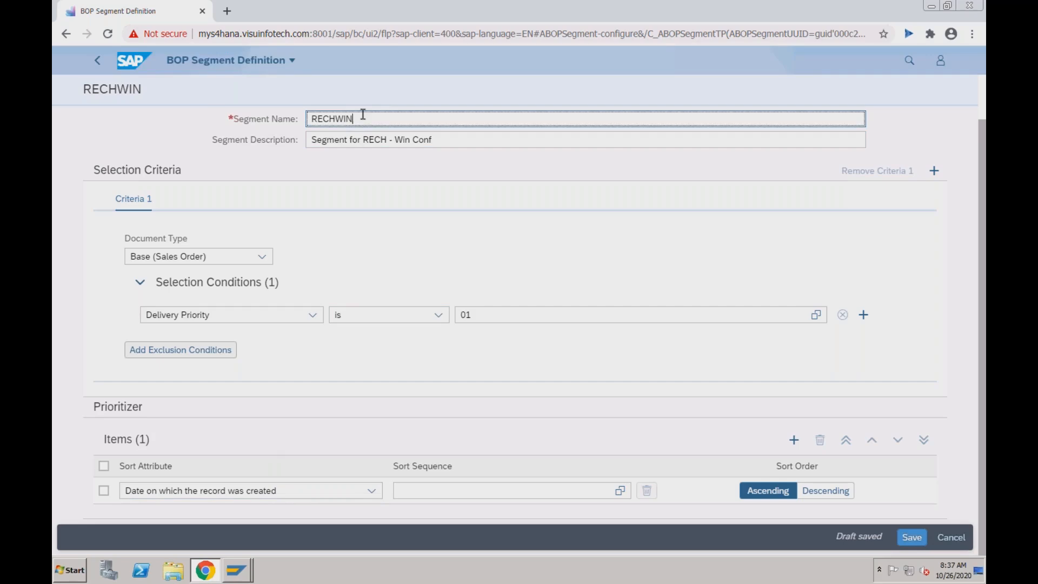
click(433, 140)
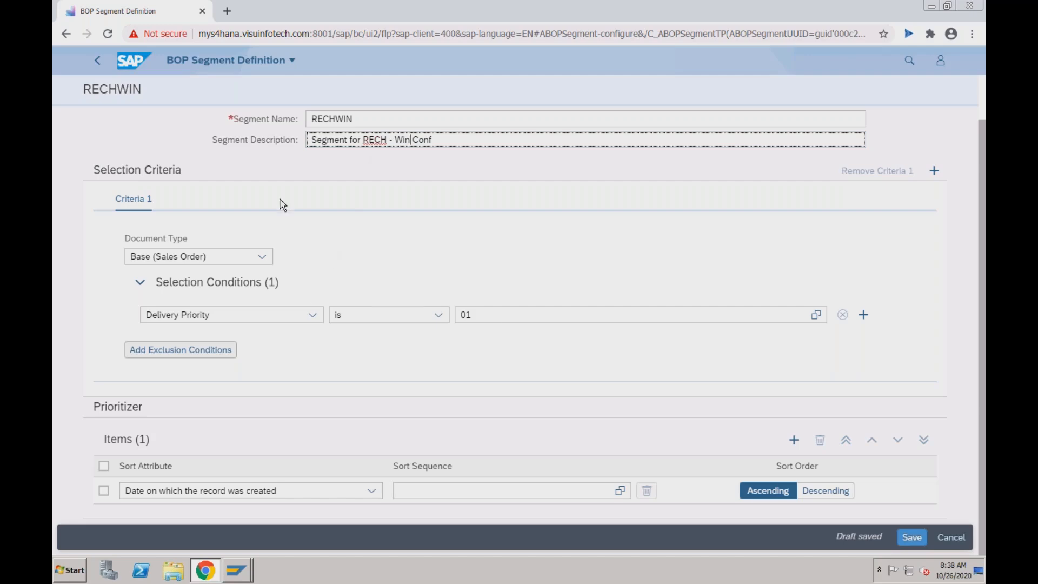
- Return to the launchpad home and launch the Configure BOP Variant app
click(98, 63)
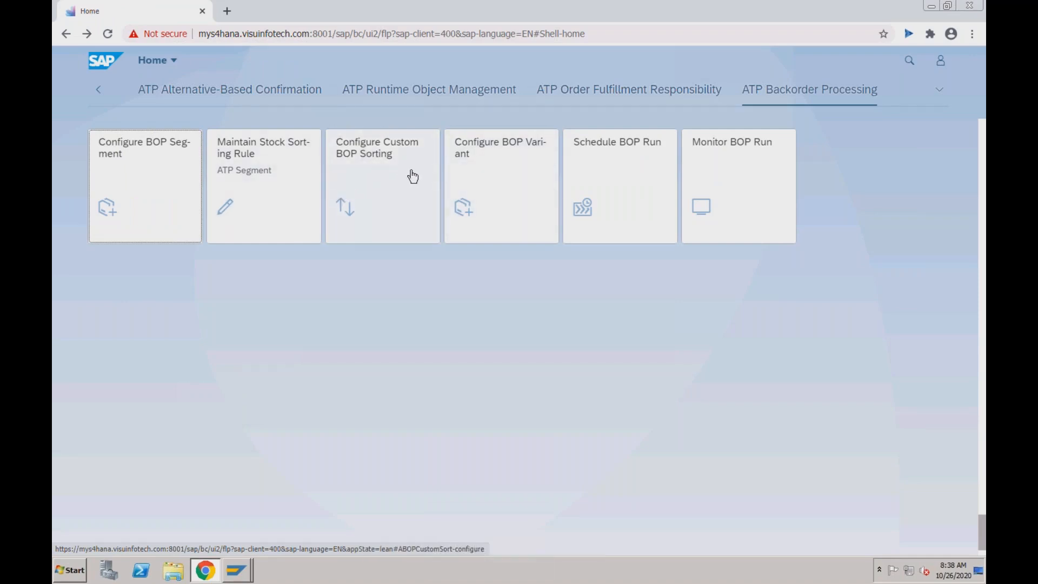
click(503, 187)
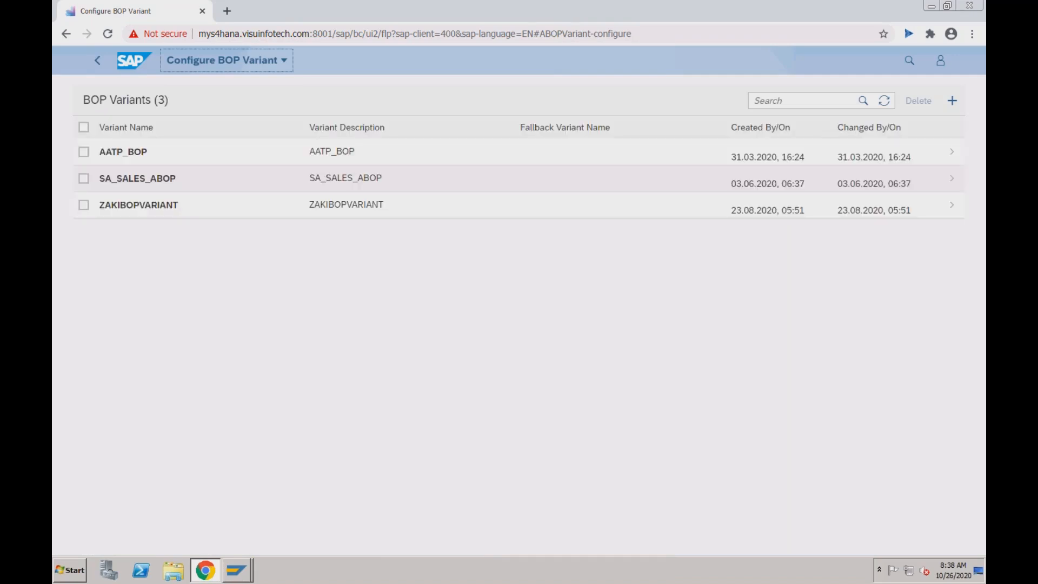
- Create a BOP variant named TestRECH with description 'Test' and close Variant Settings
click(954, 102)
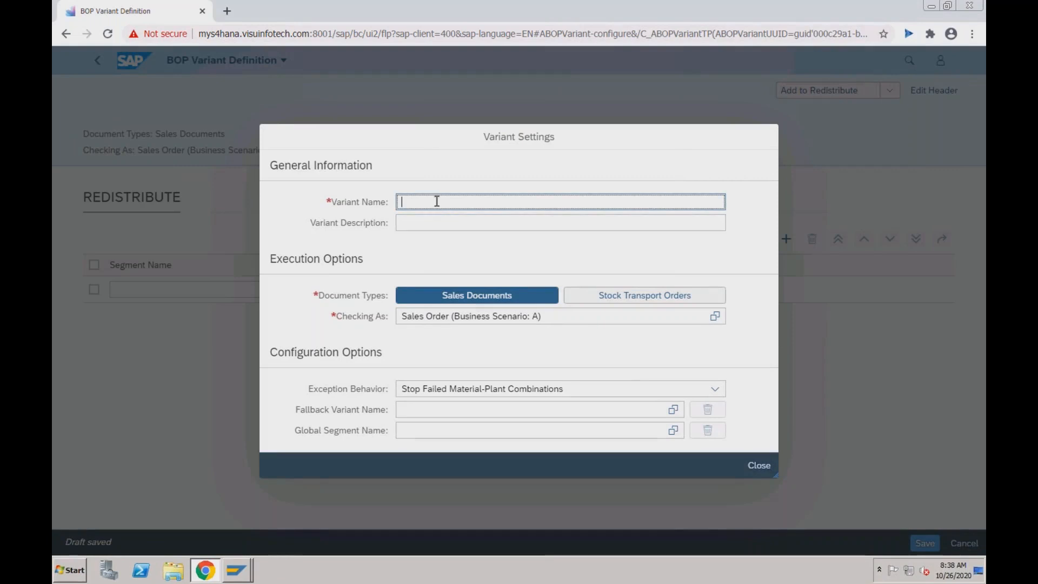
text(TestRECH)
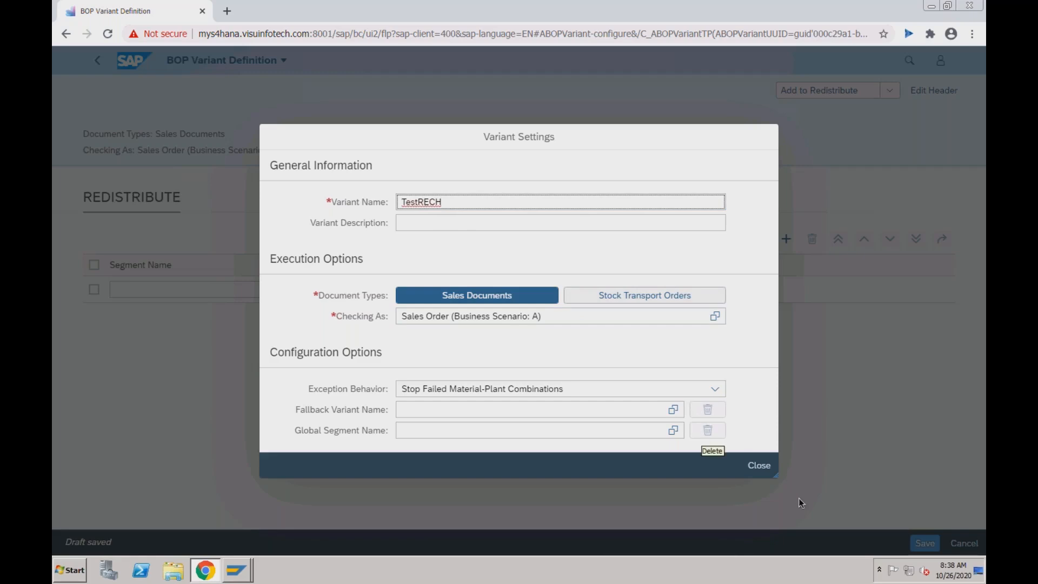
click(522, 229)
text(Test)
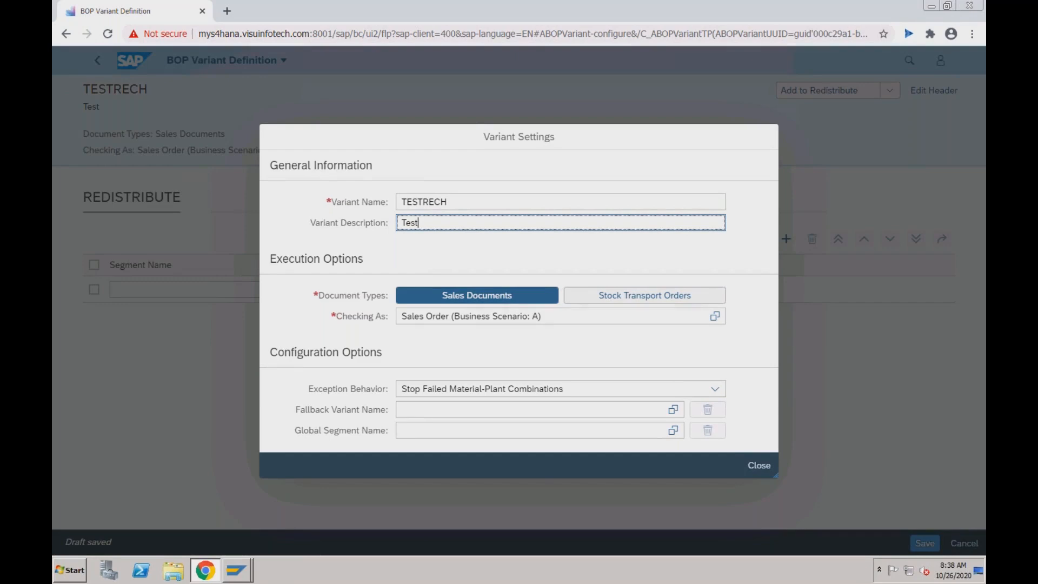
click(757, 467)
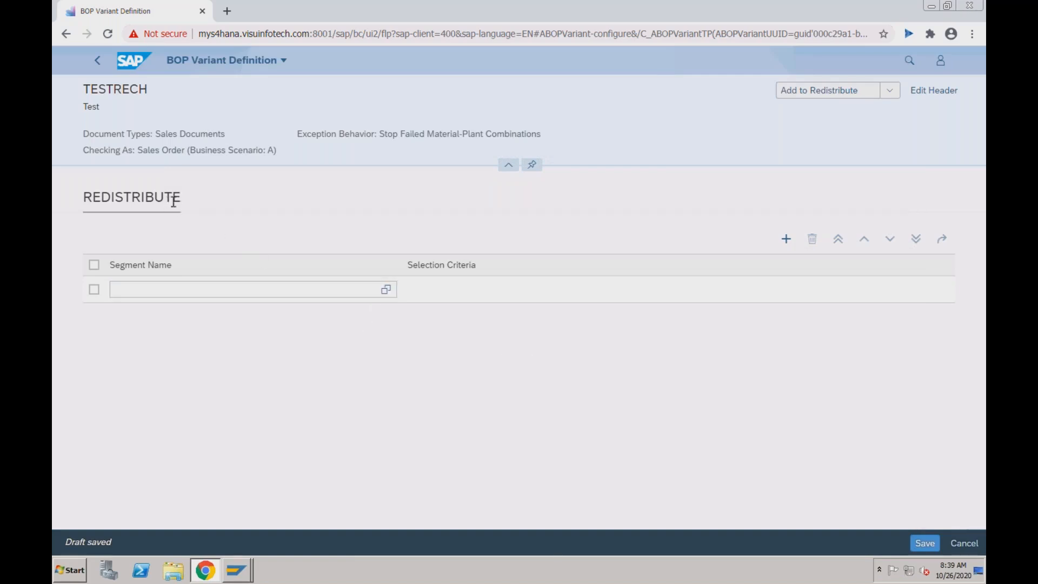
- Add a Win section without assigning a segment, then go back to the variants list
click(888, 93)
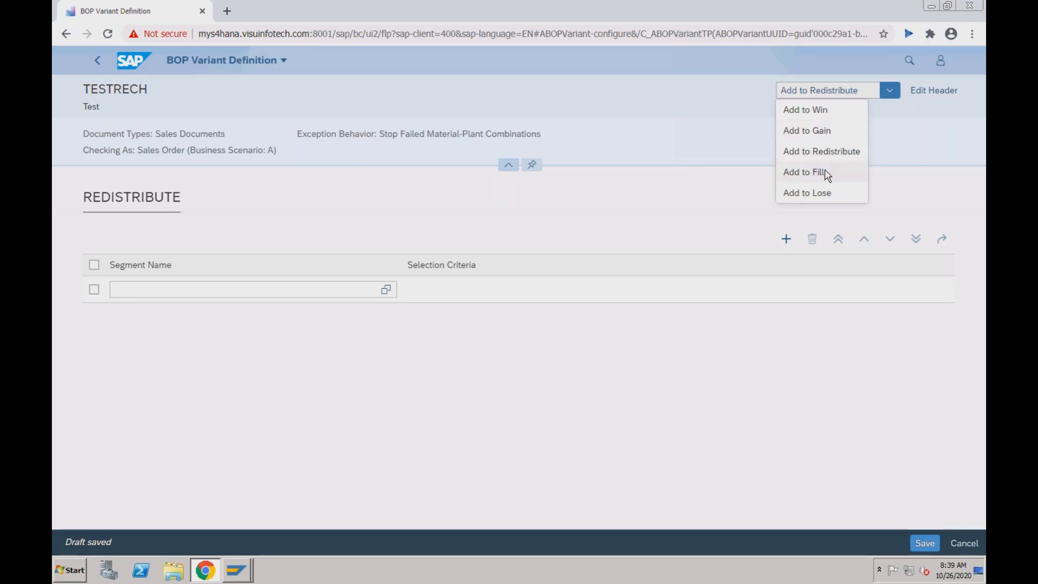
click(825, 111)
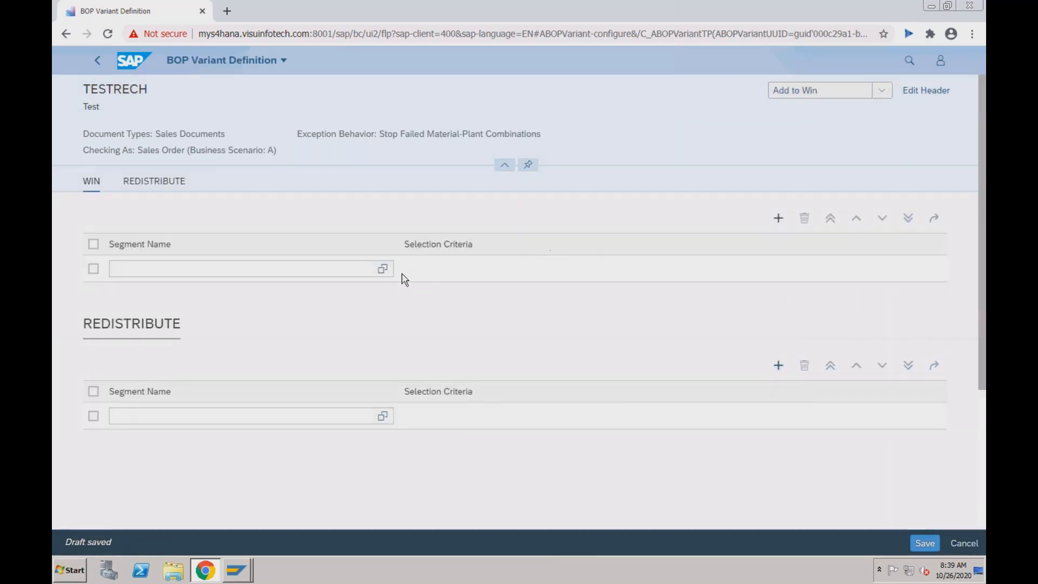
click(383, 269)
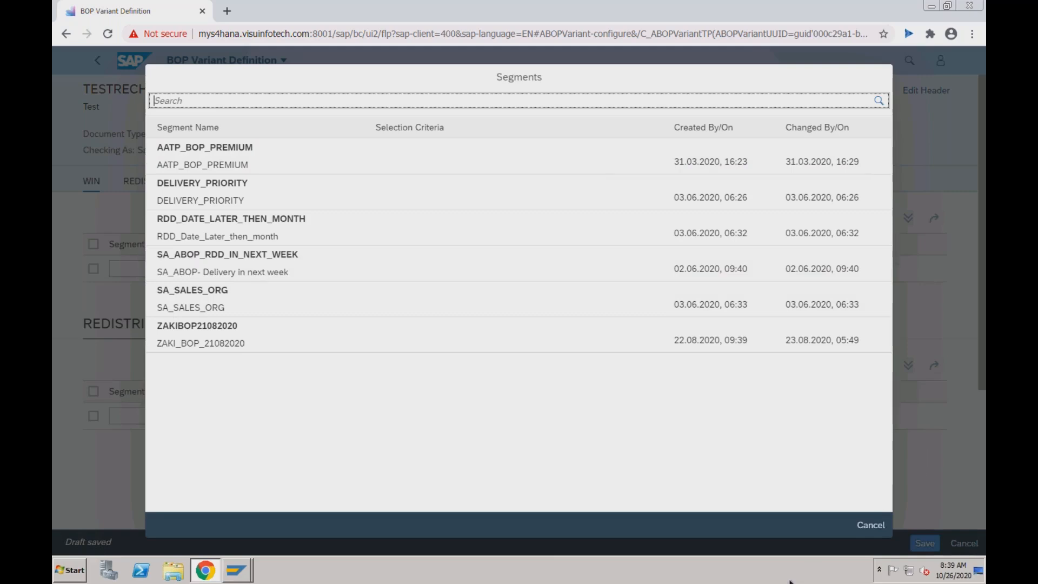
click(872, 527)
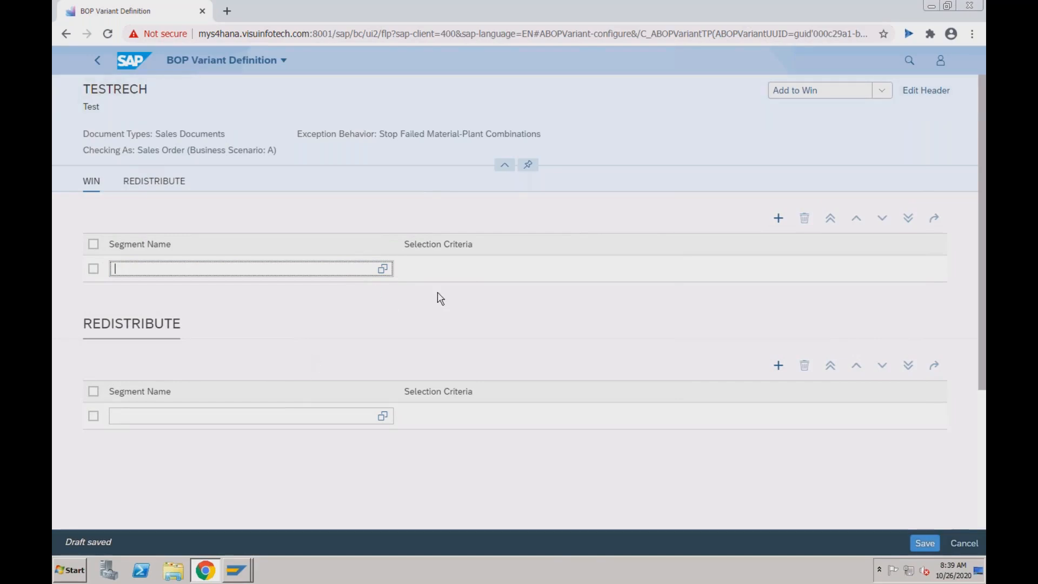
click(881, 93)
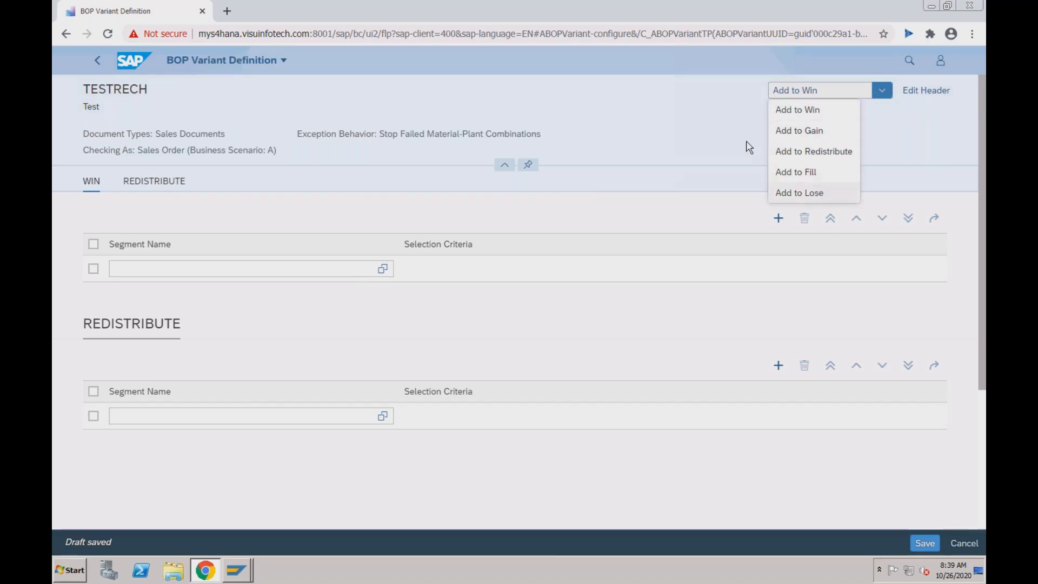
click(729, 129)
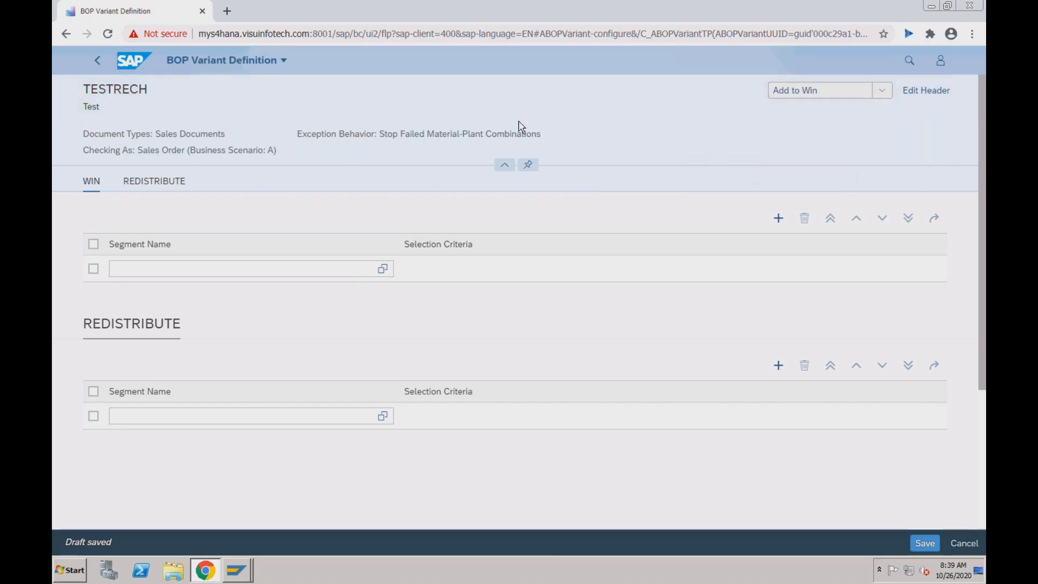
click(98, 67)
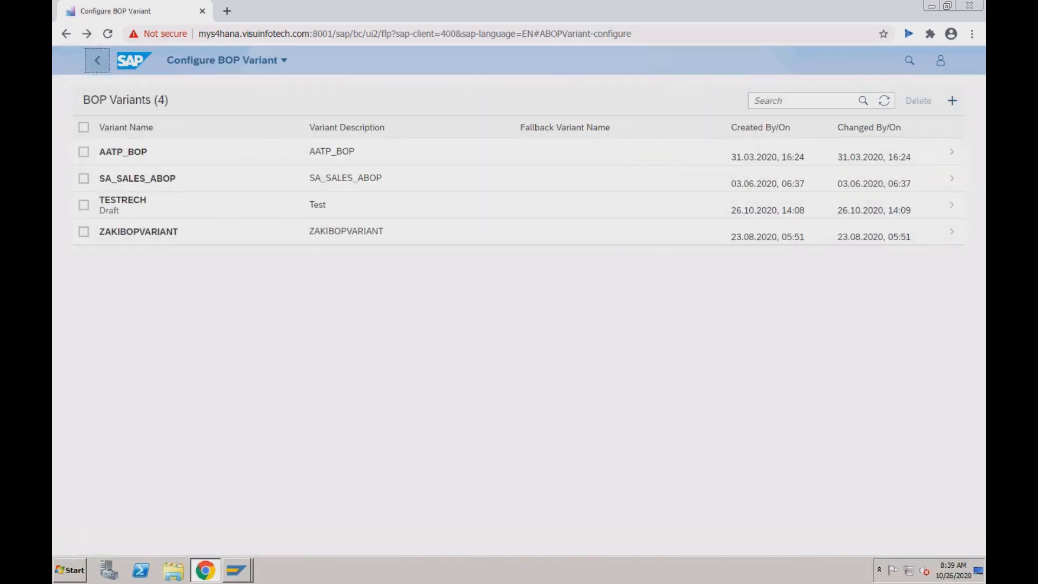
- From home, open Schedule BOP Run and create a new backorder processing job
click(98, 60)
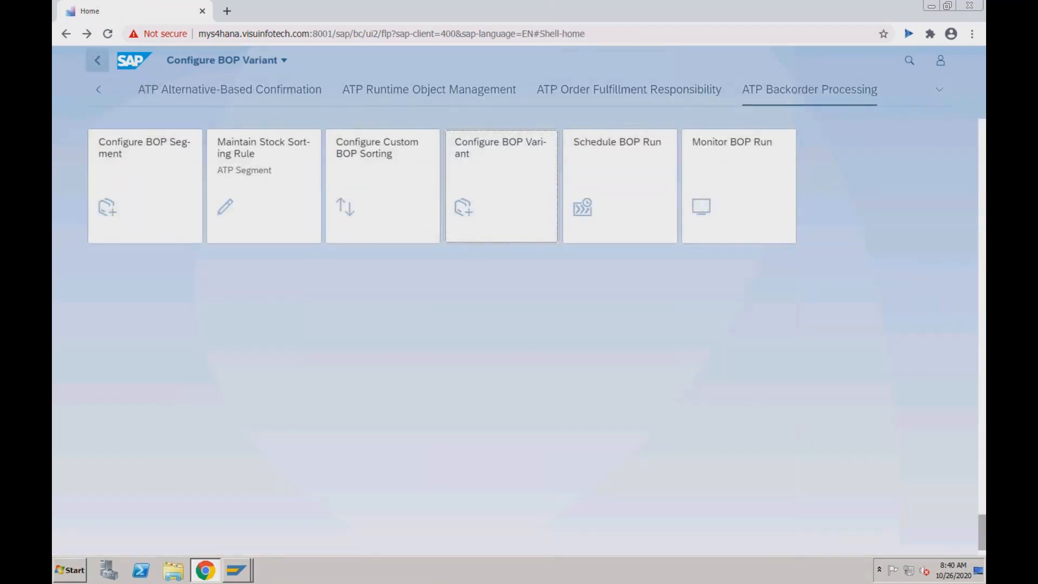
click(632, 197)
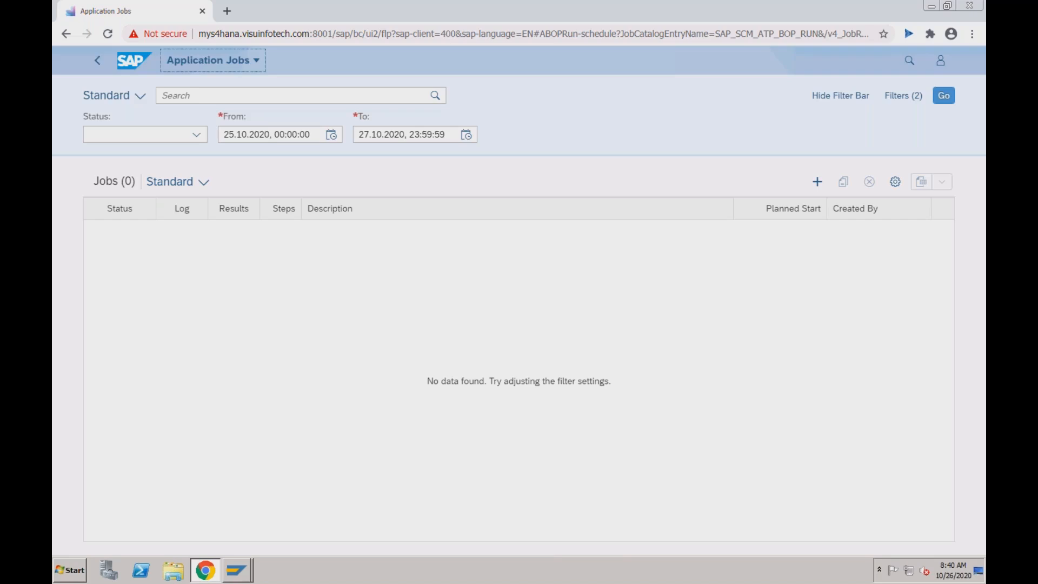
click(817, 181)
- Check the empty Variant Name parameter, then leave the job form for Application Jobs
scroll(563, 234, down, 5)
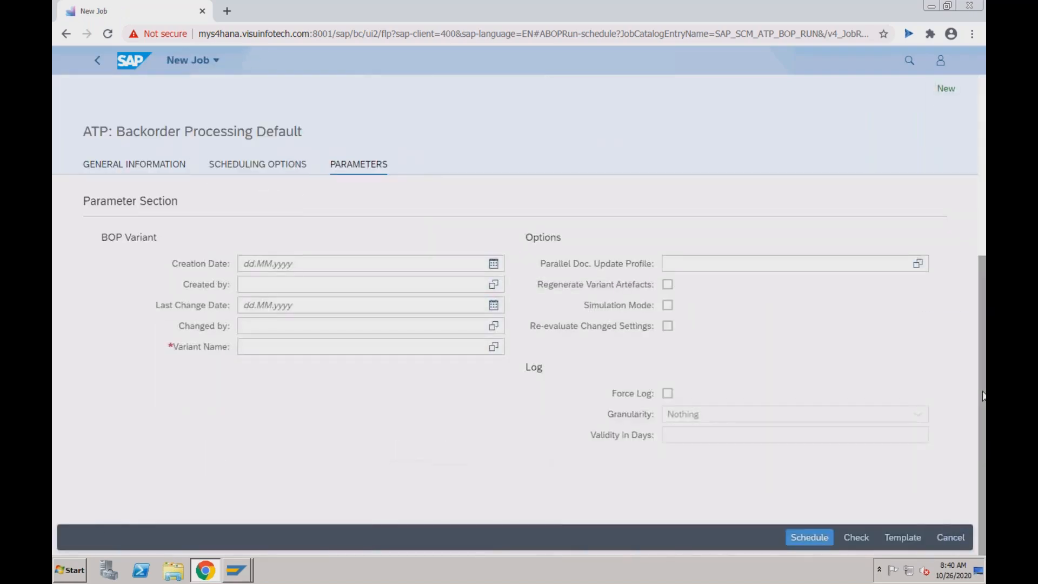
click(442, 344)
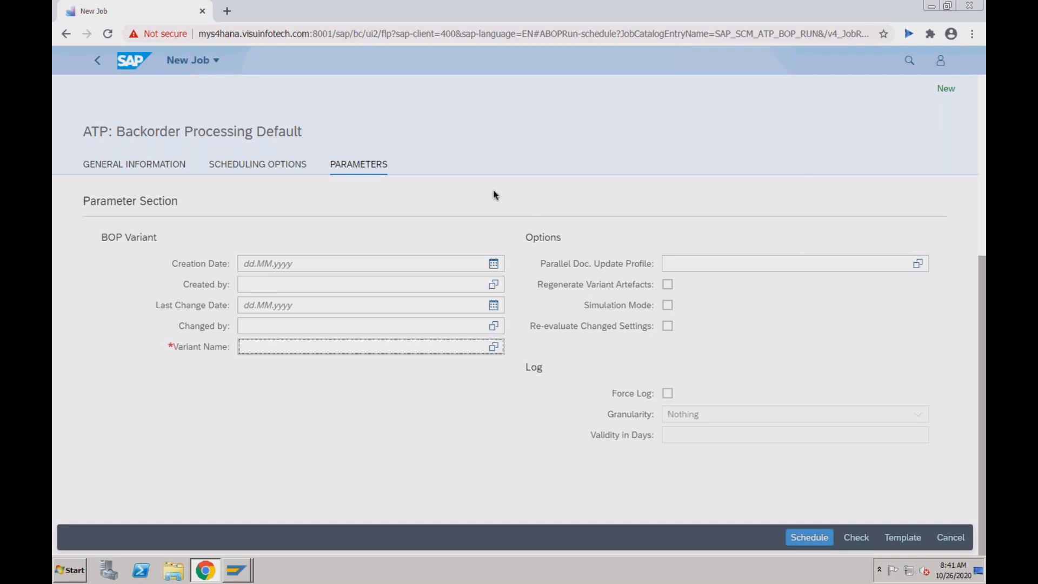
click(100, 64)
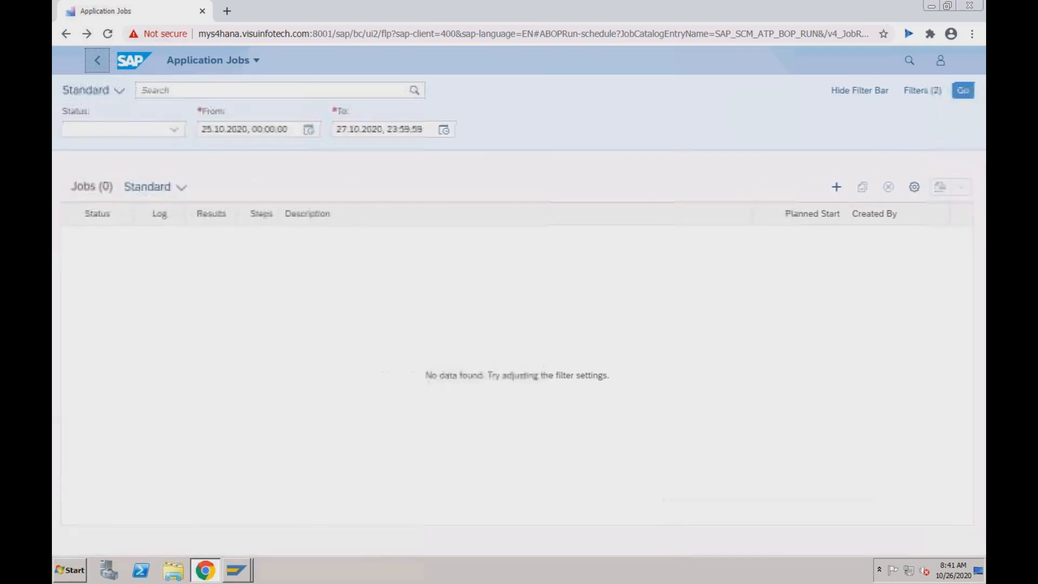
click(100, 63)
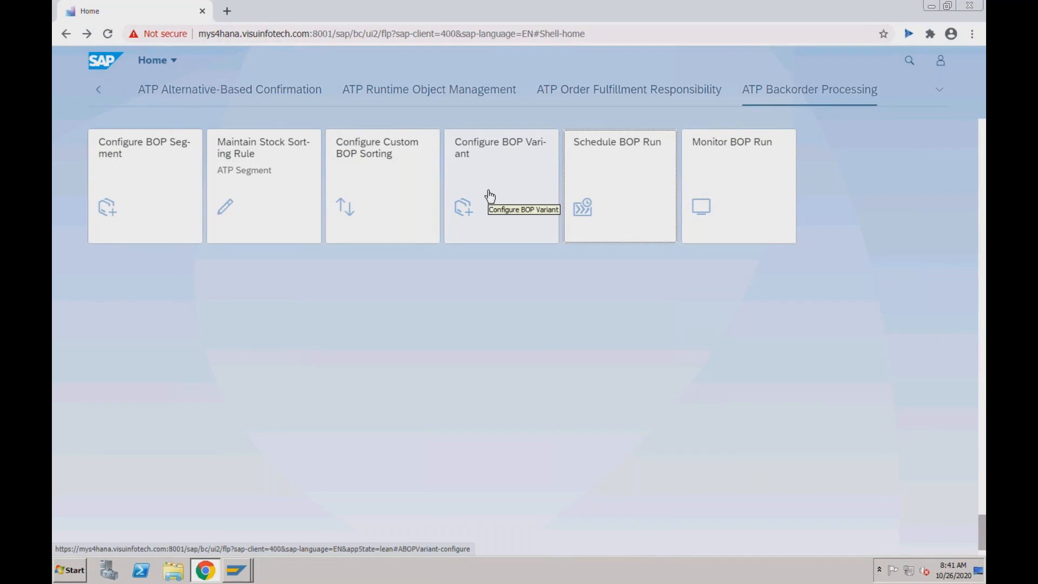
click(594, 182)
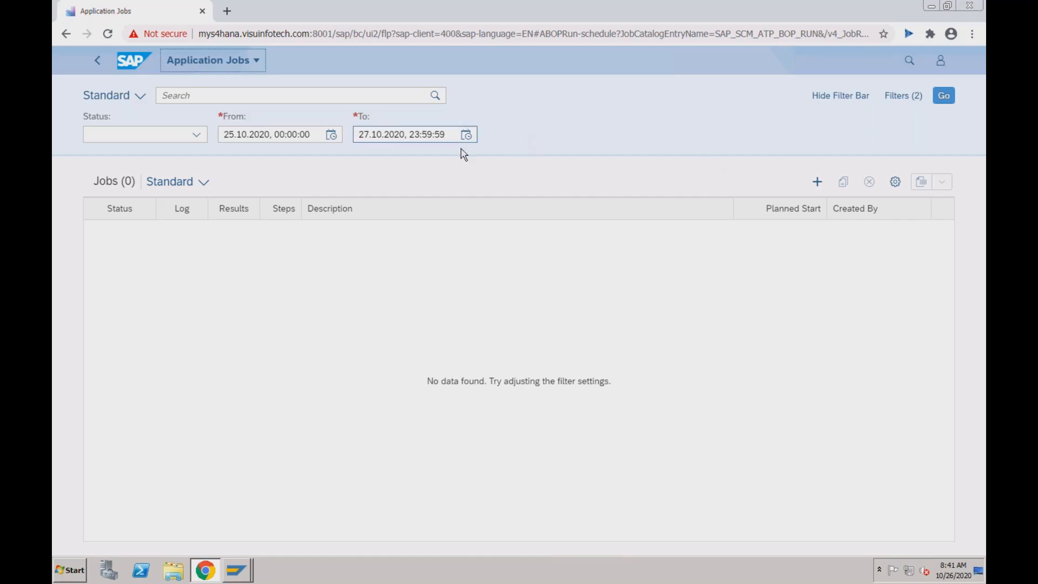
click(815, 182)
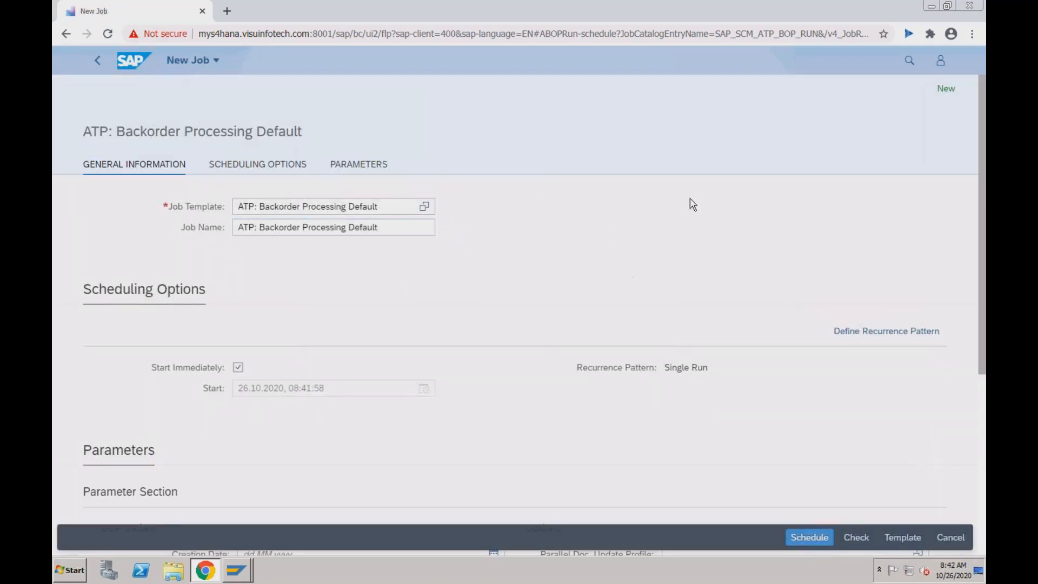
- Set the new job's Variant Name parameter to AATP_BOP from the value help
click(980, 387)
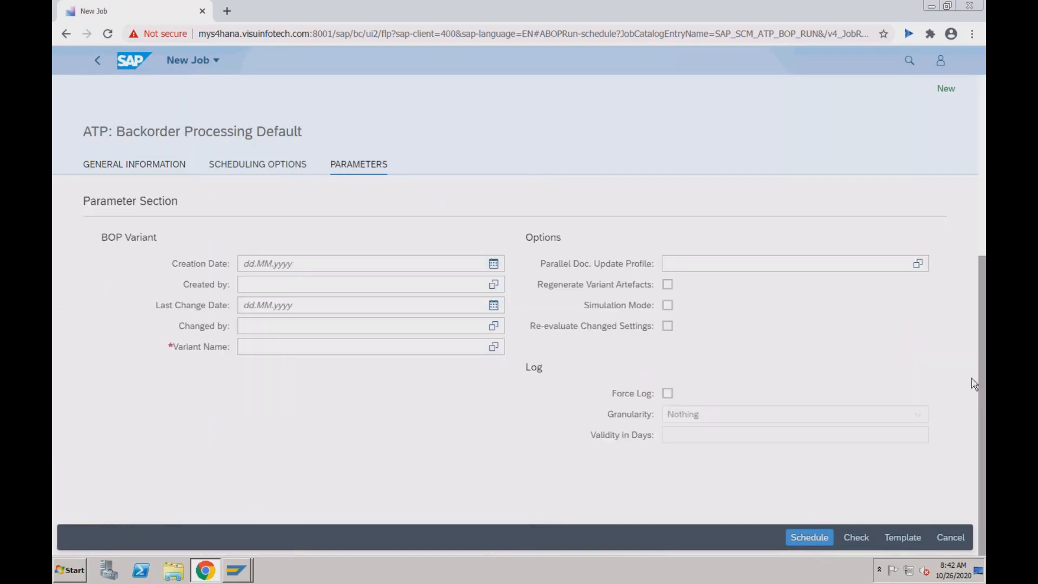
click(343, 348)
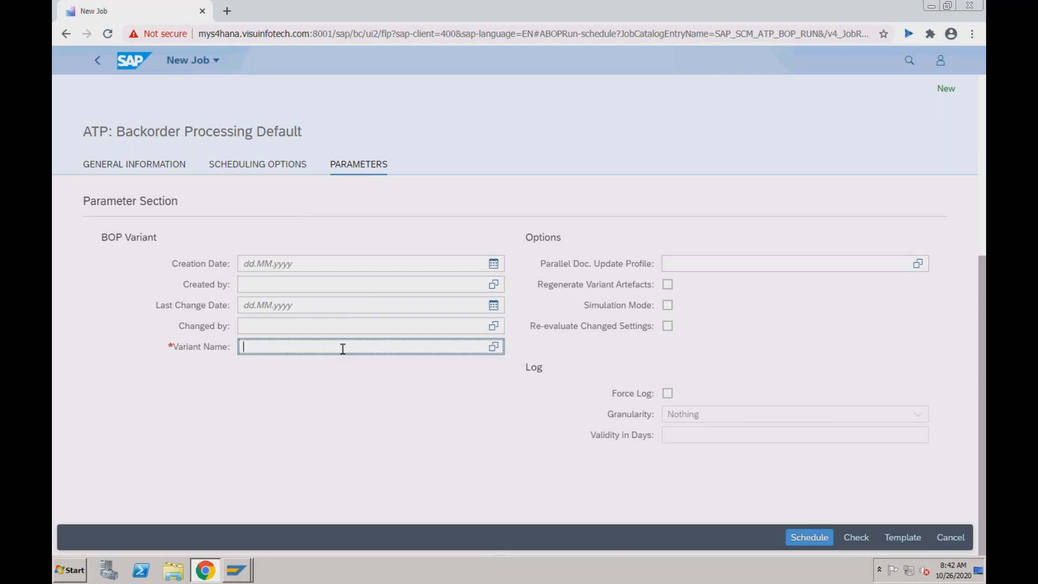
click(494, 348)
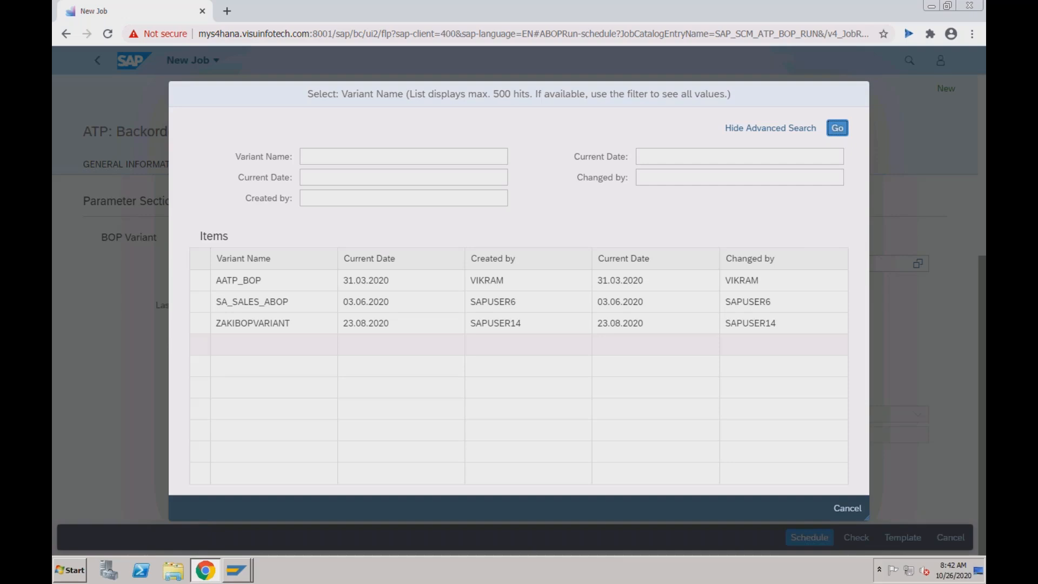
click(428, 283)
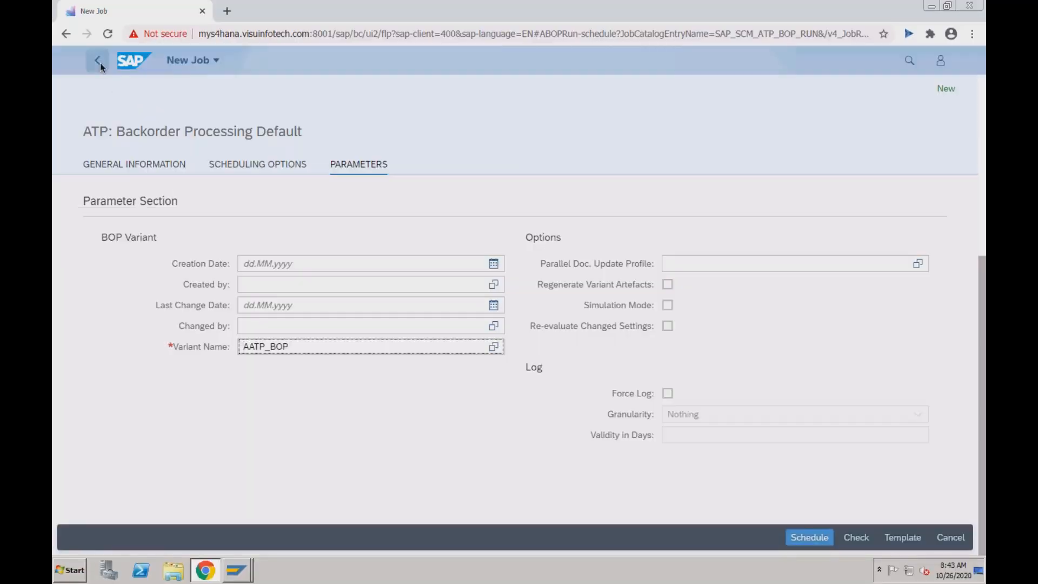
- Discard the unscheduled job, go home, and reopen the Configure BOP Segment app
click(98, 61)
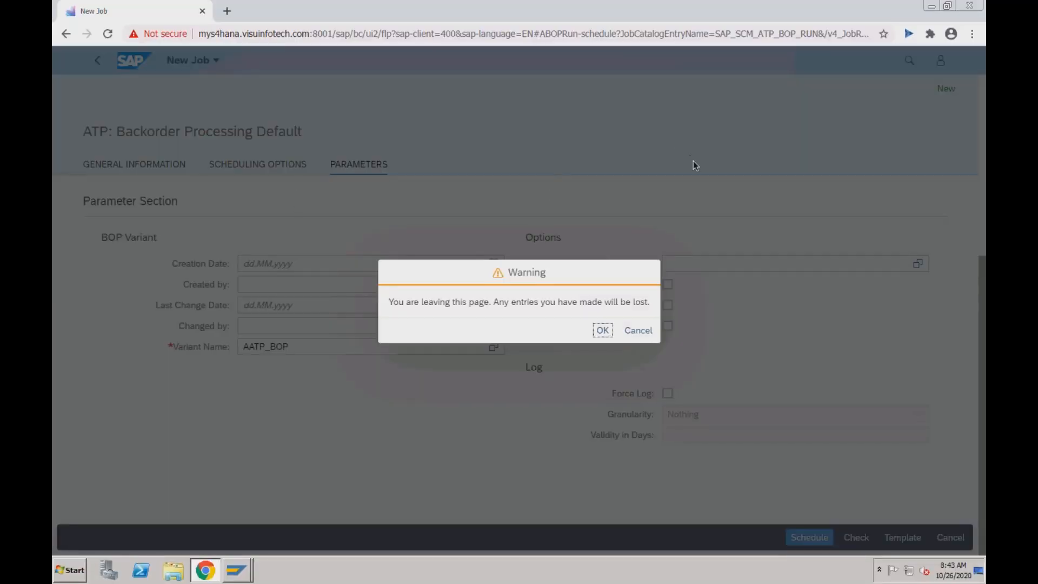
click(635, 335)
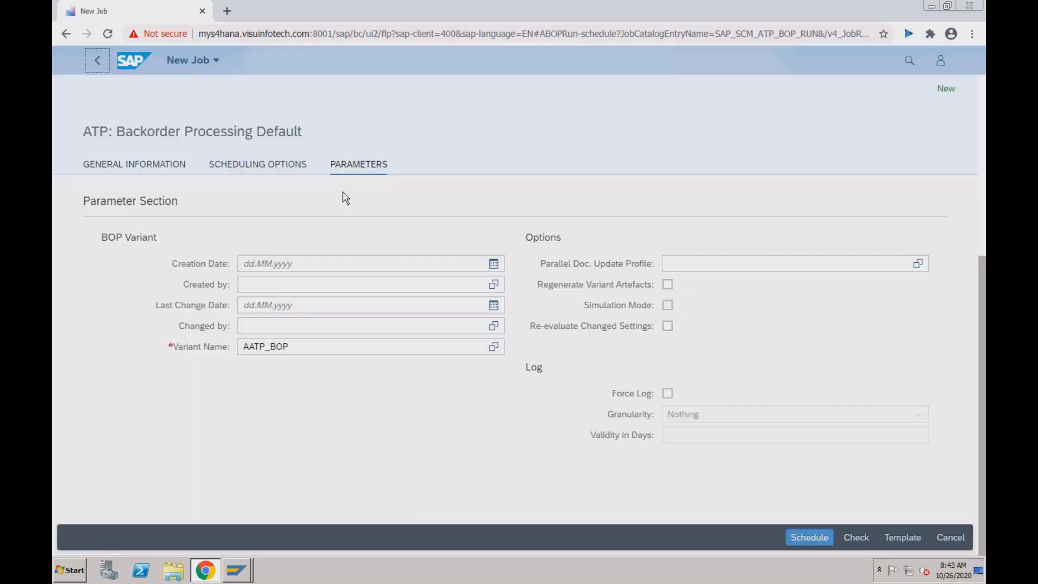
click(98, 61)
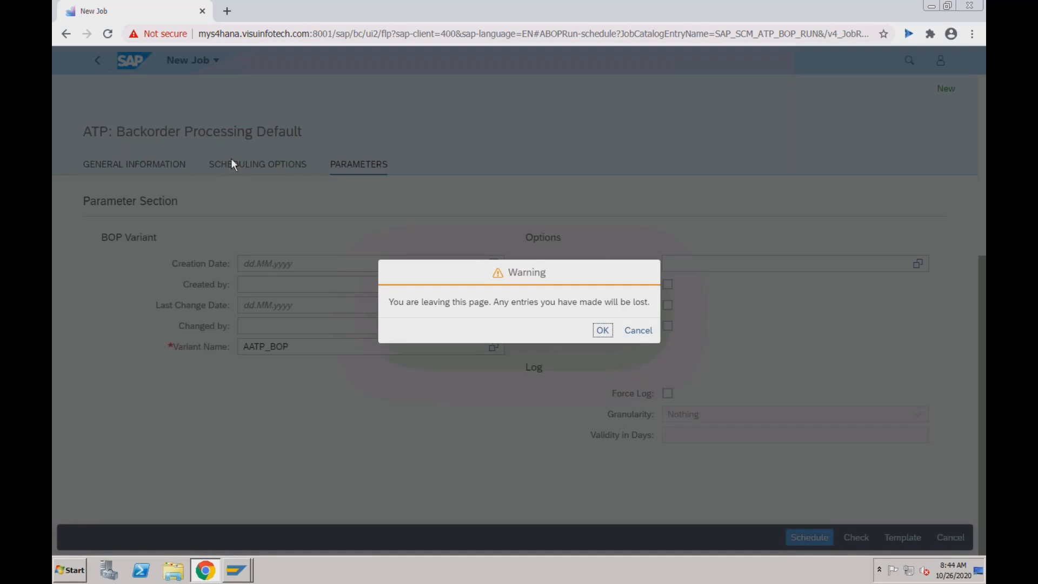
click(602, 330)
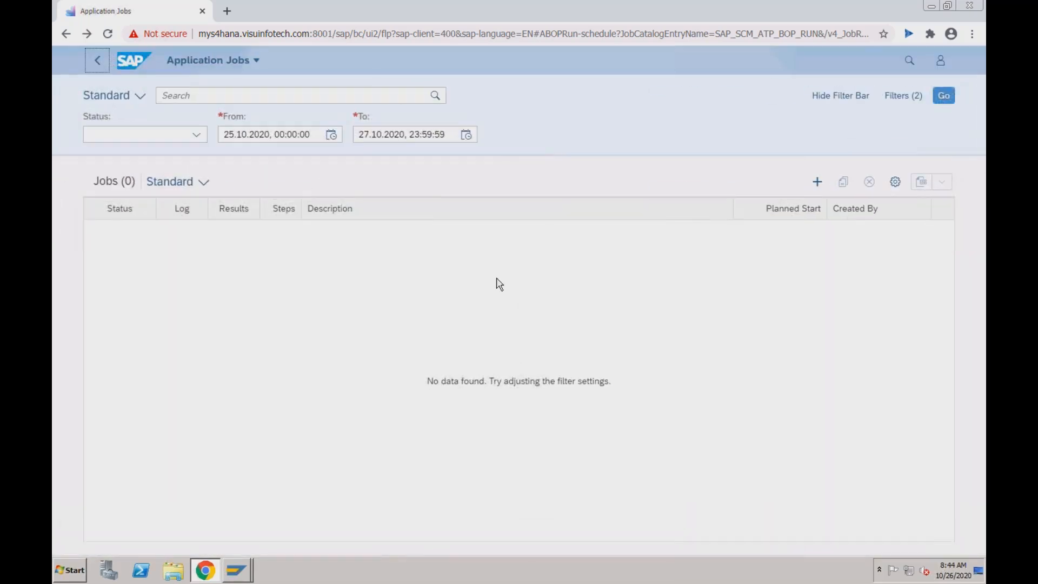
click(98, 60)
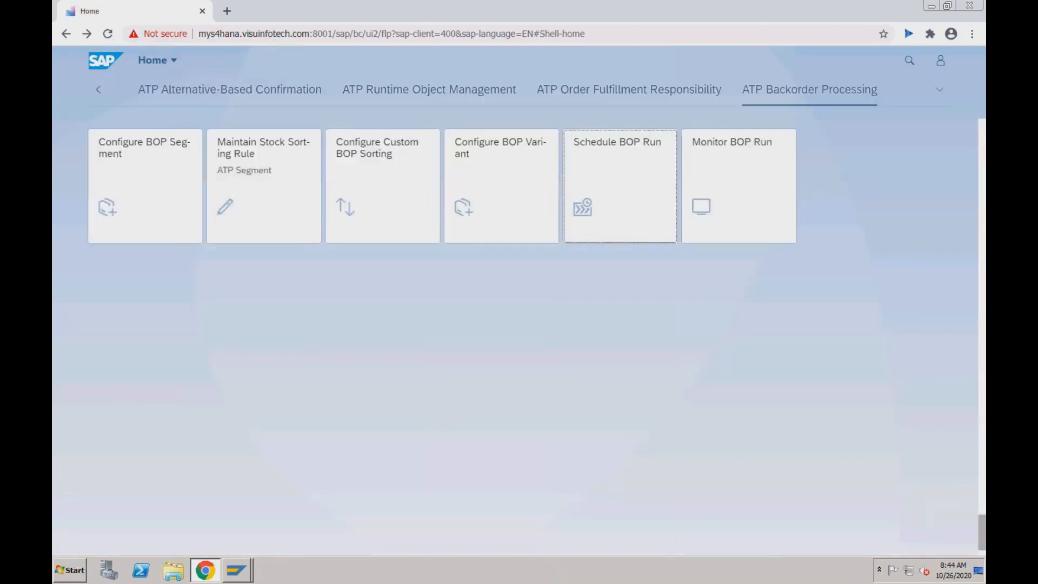
click(161, 199)
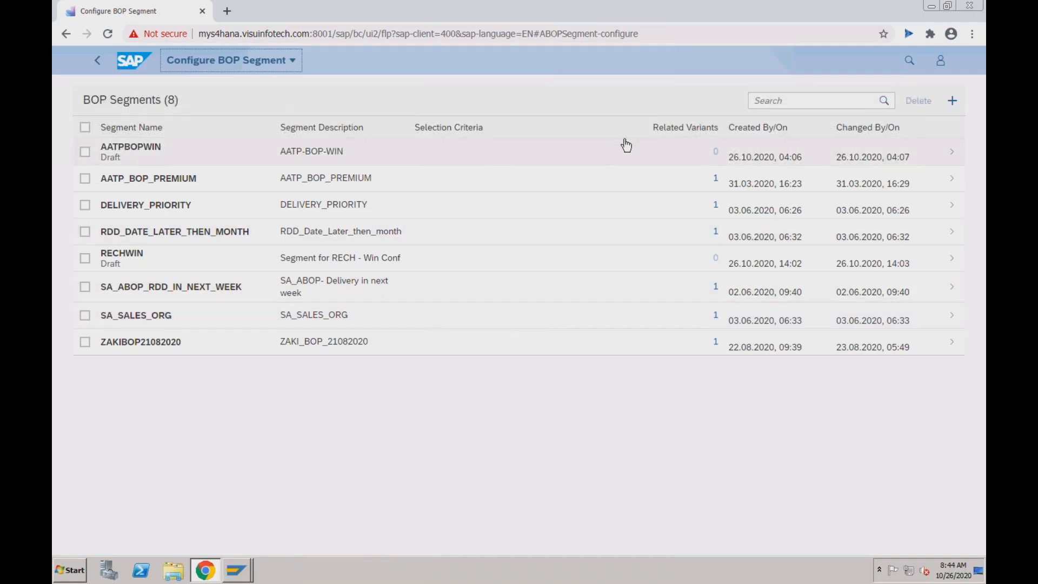
- Create a new BOP segment named RECHWIN with the description 'RECH Win'
click(953, 104)
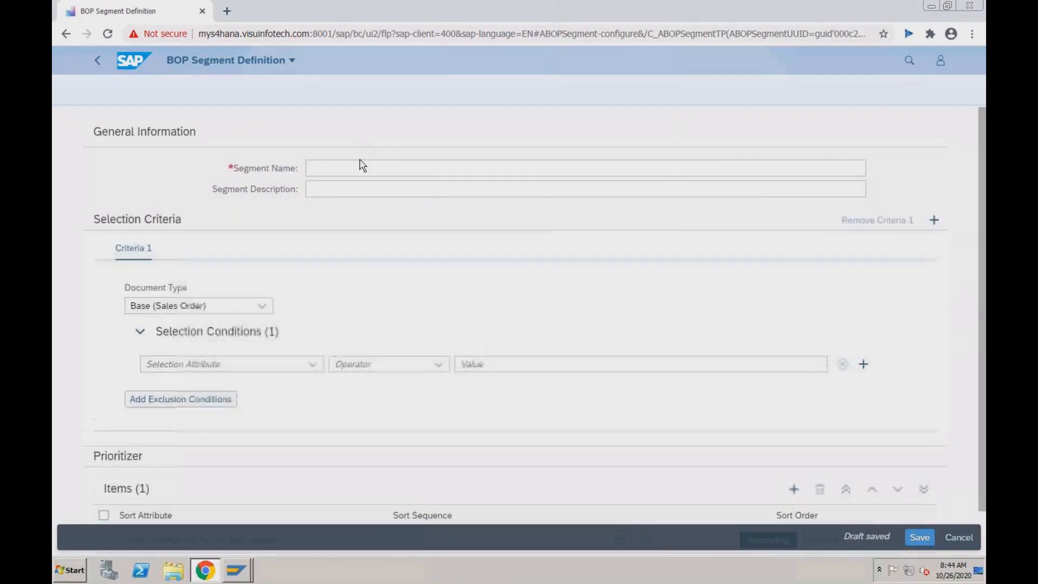
click(357, 169)
text(RECH)
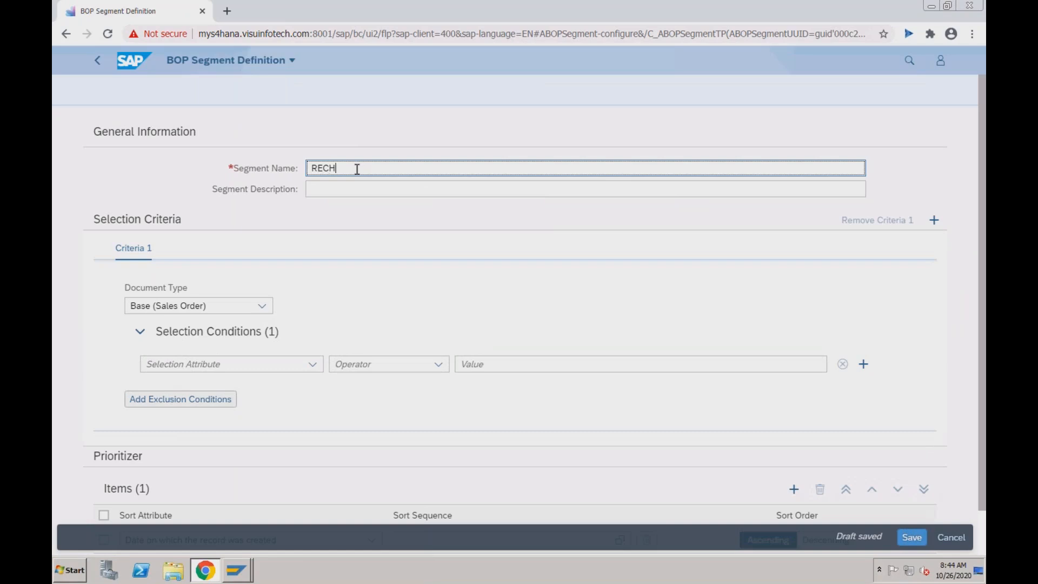
text(WIN)
click(337, 189)
text(RECHWin)
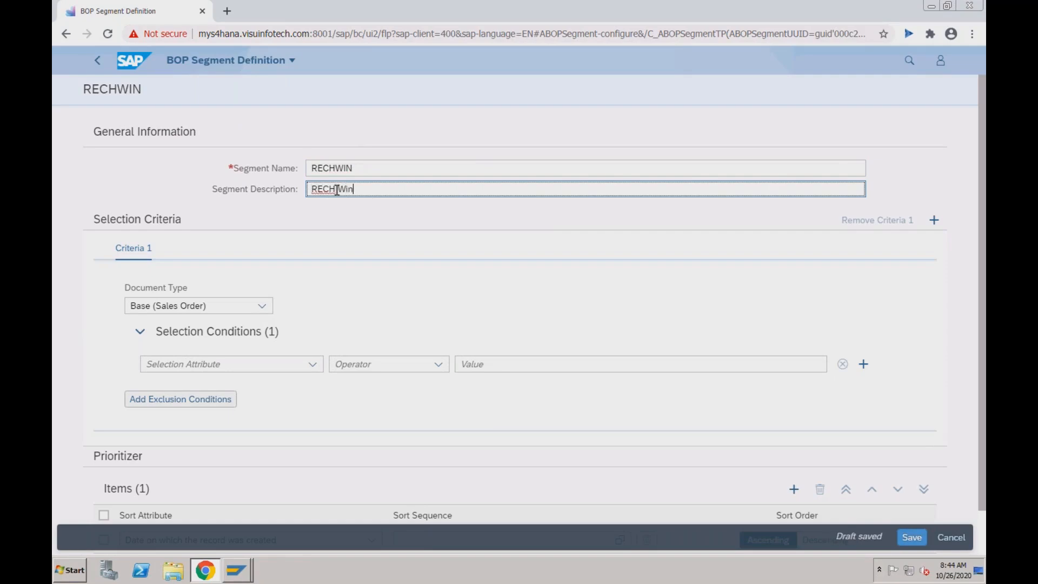
click(337, 189)
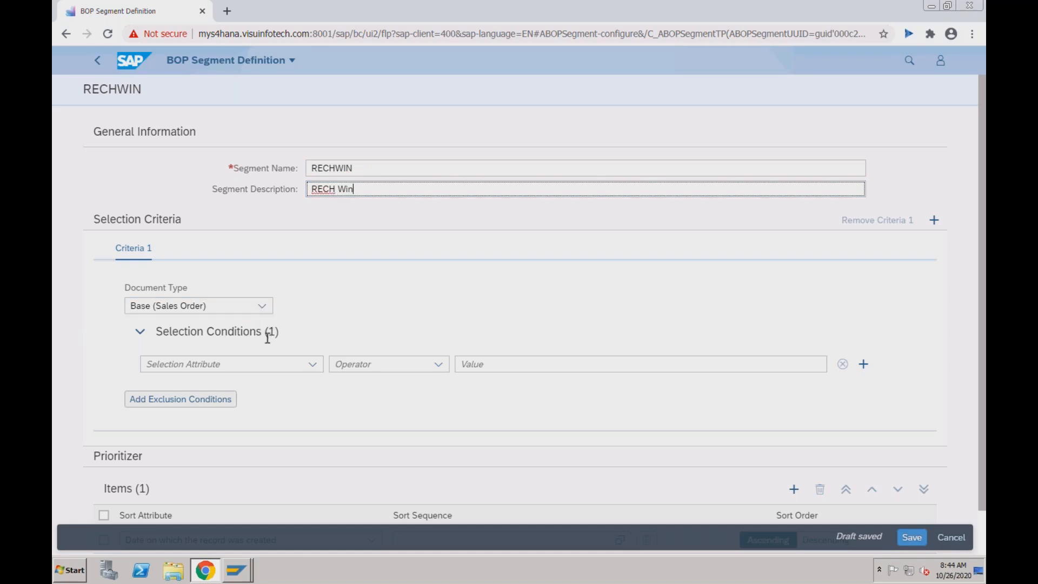
- Add Delivery Priority as the selection attribute, then select the resulting virus-profile error text
click(311, 368)
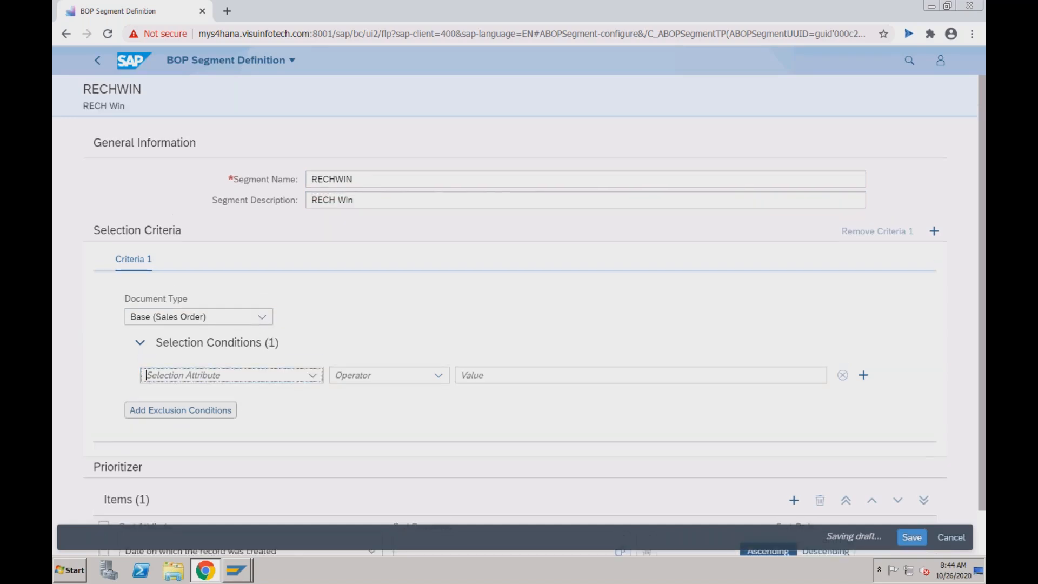
click(313, 375)
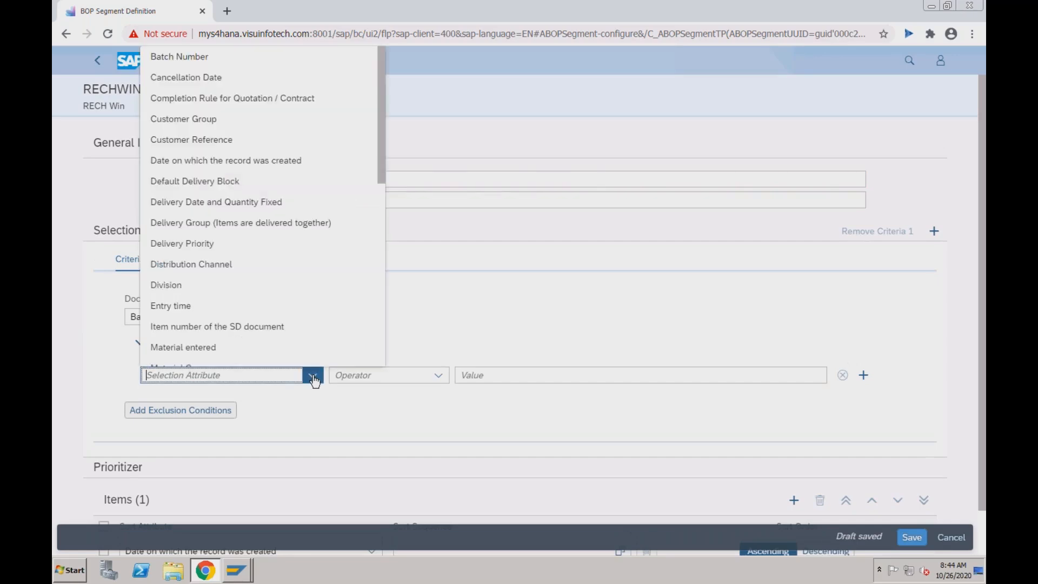
click(239, 249)
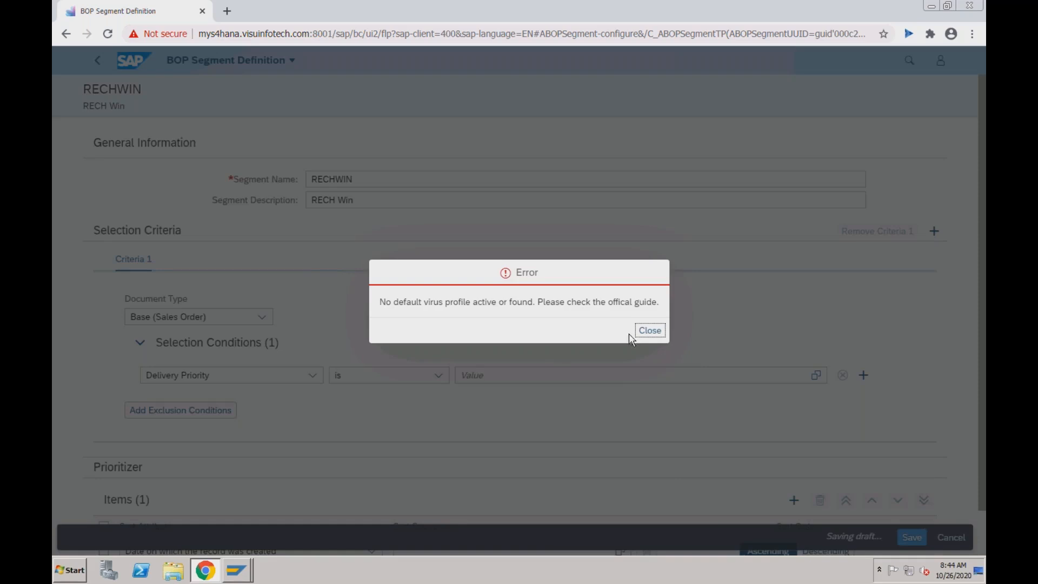
click(380, 300)
drag(381, 302, 660, 305)
key(ctrl+c)
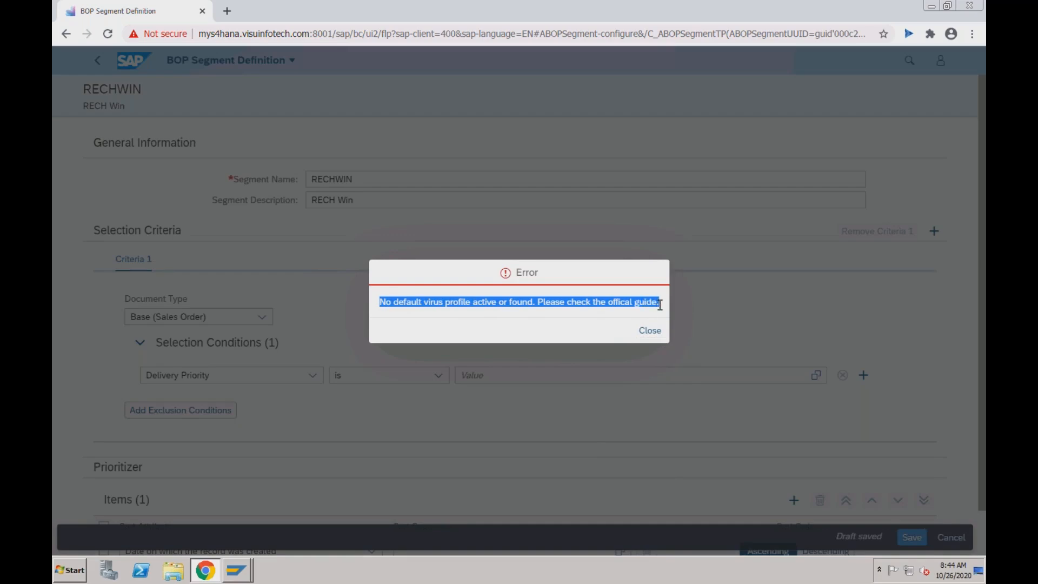
- Google the pasted virus-profile error and open the SAP knowledge article result in a new tab
click(227, 11)
click(378, 263)
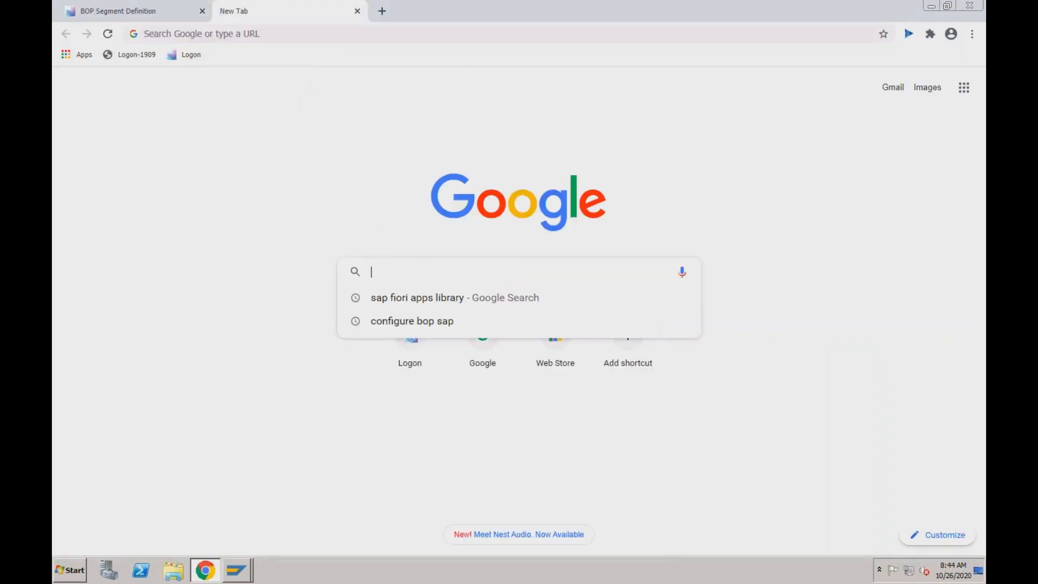
key(ctrl+v)
key(Return)
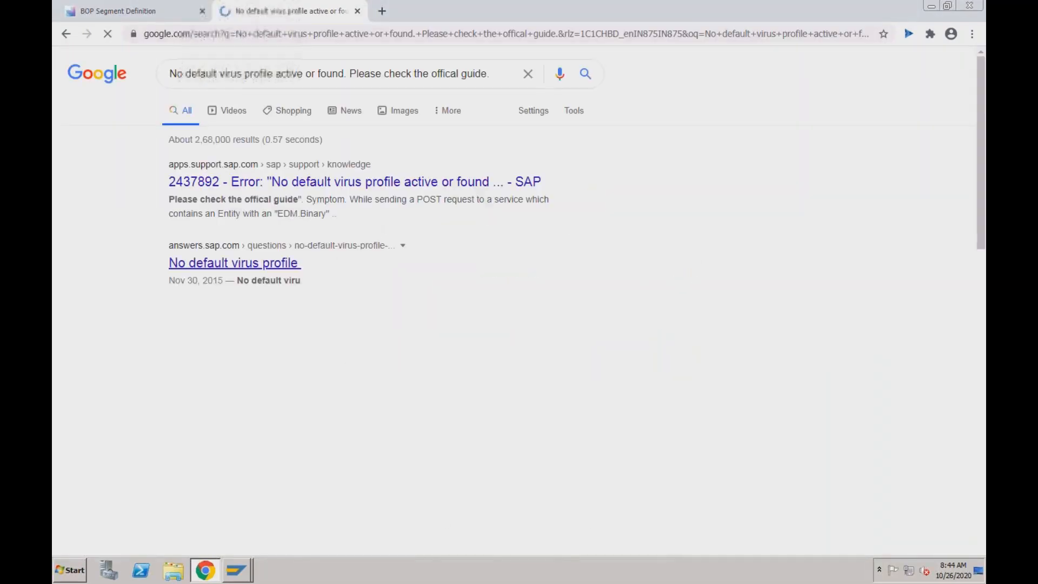
right_click(390, 187)
click(421, 195)
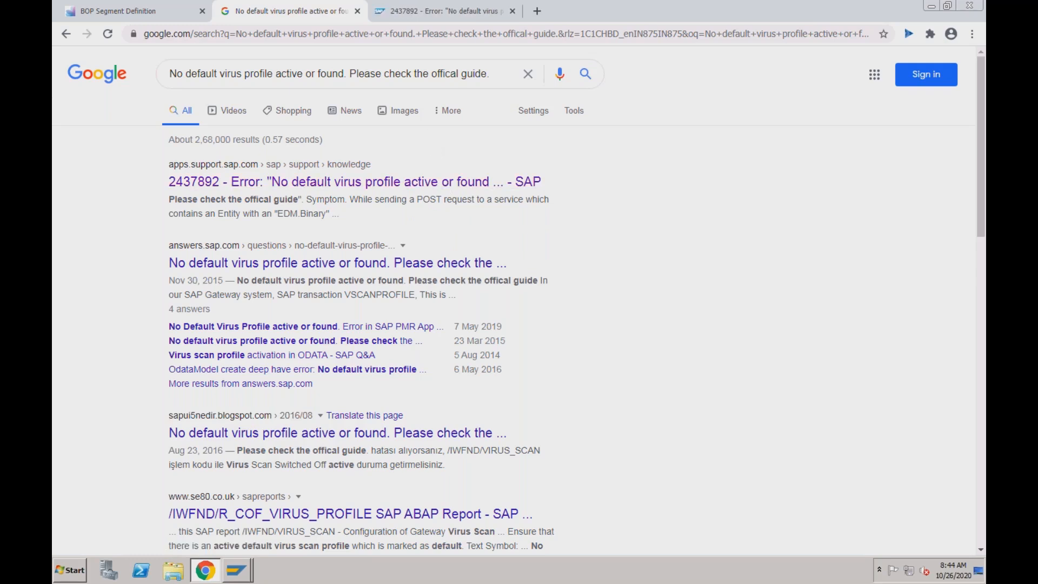
click(410, 21)
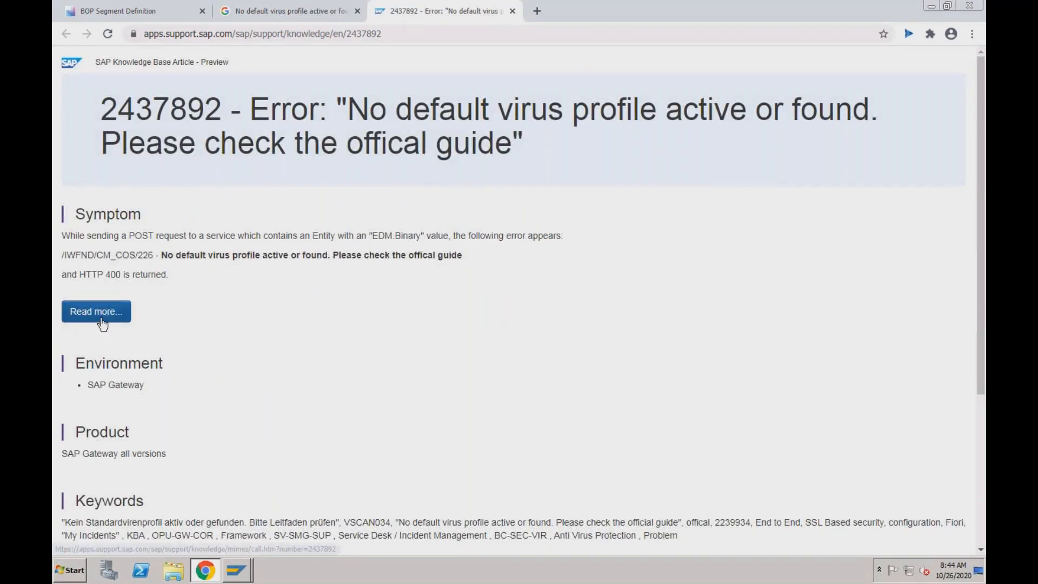
- Open the full KBA 2437892 after signing in with the S-user ID and password, and read it
click(118, 308)
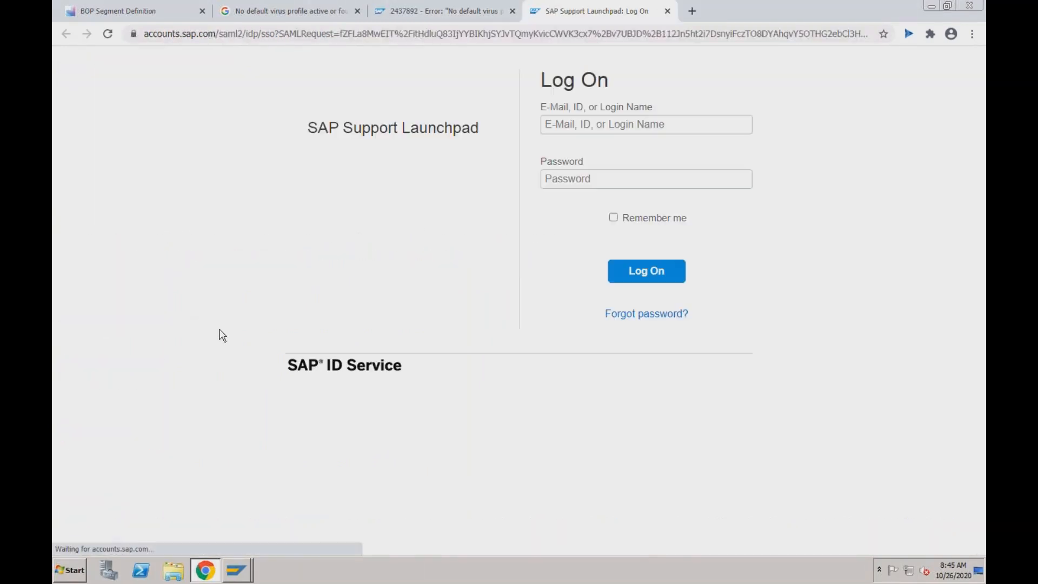
click(589, 125)
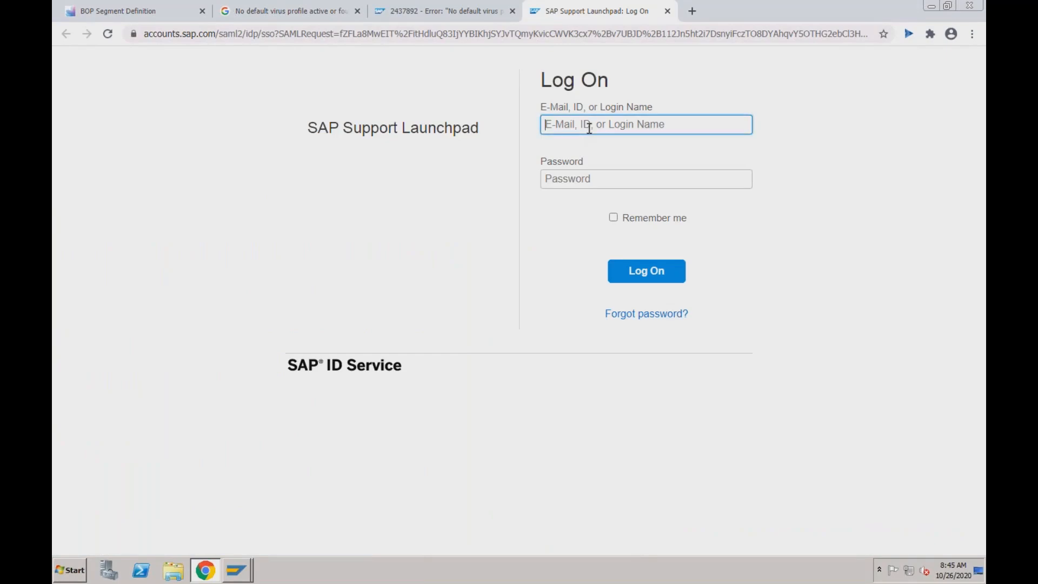
key(Tab)
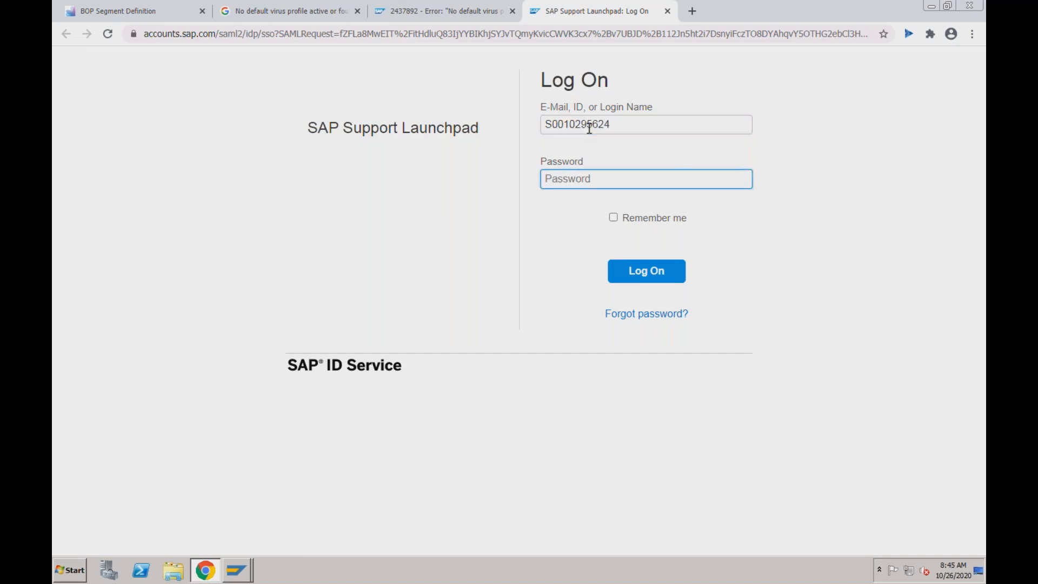
text(*********)
key(Return)
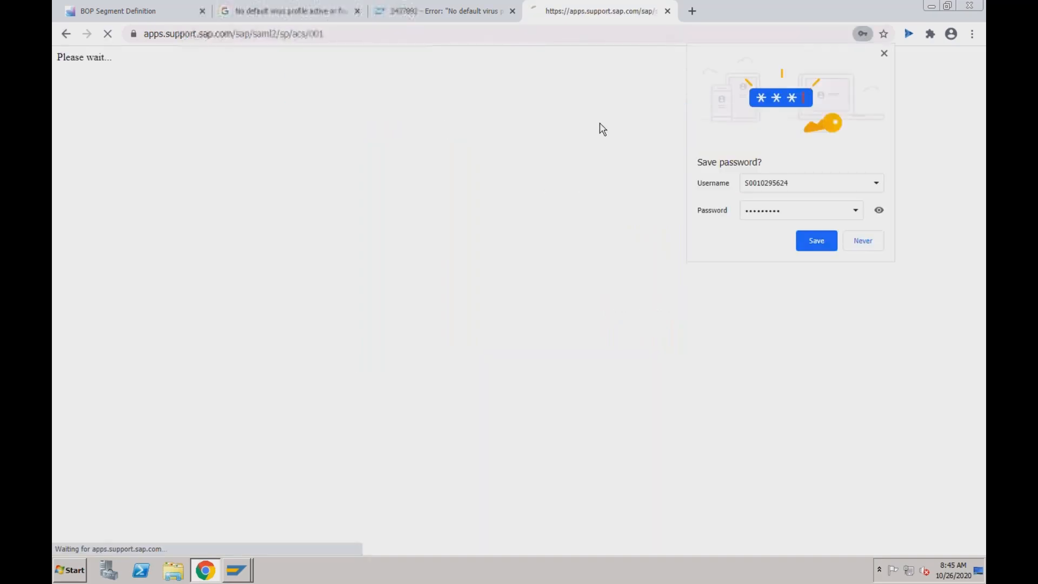
click(860, 238)
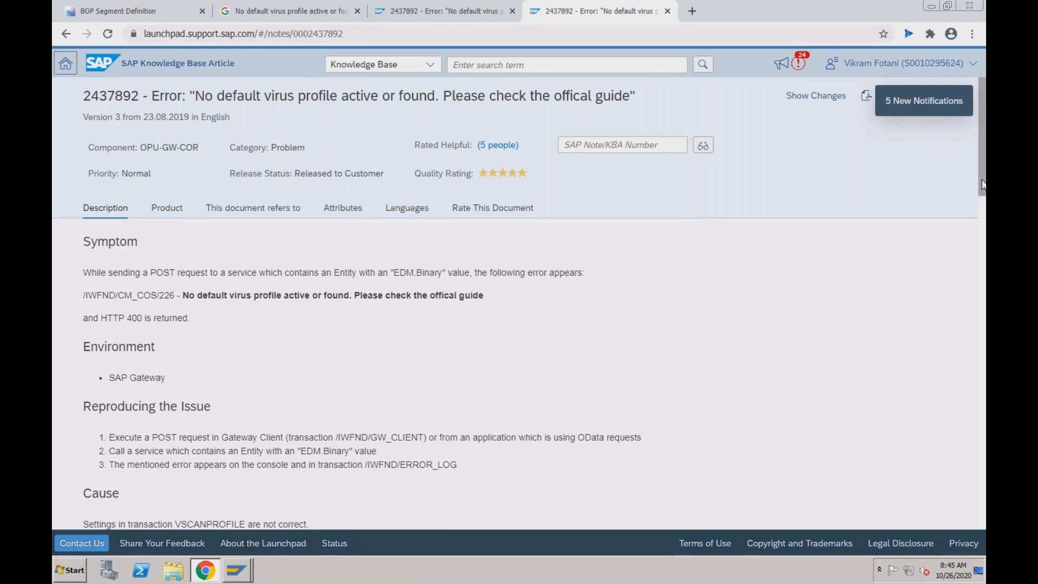
drag(983, 187, 986, 273)
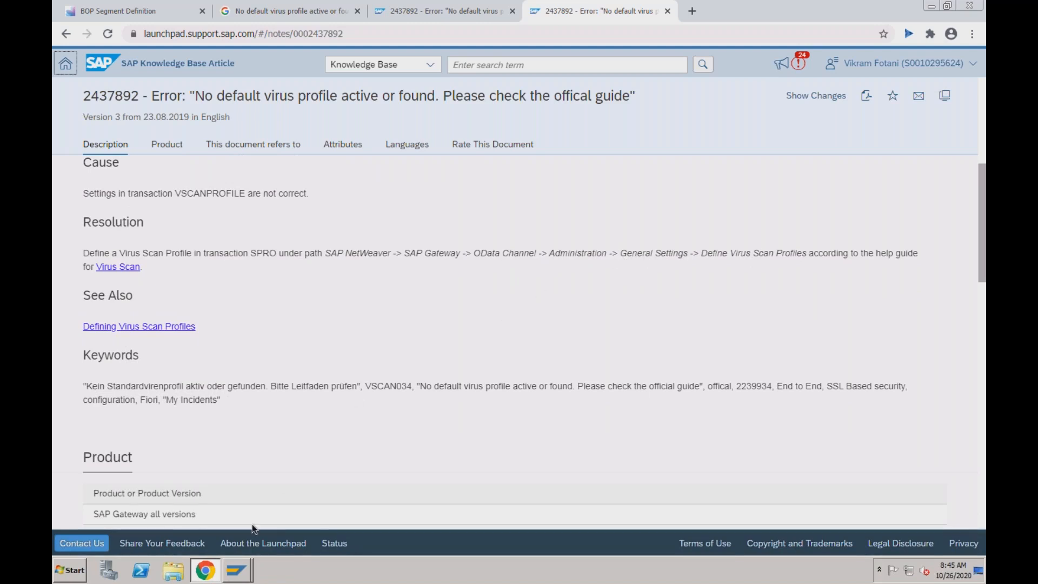
mouse_move(236, 572)
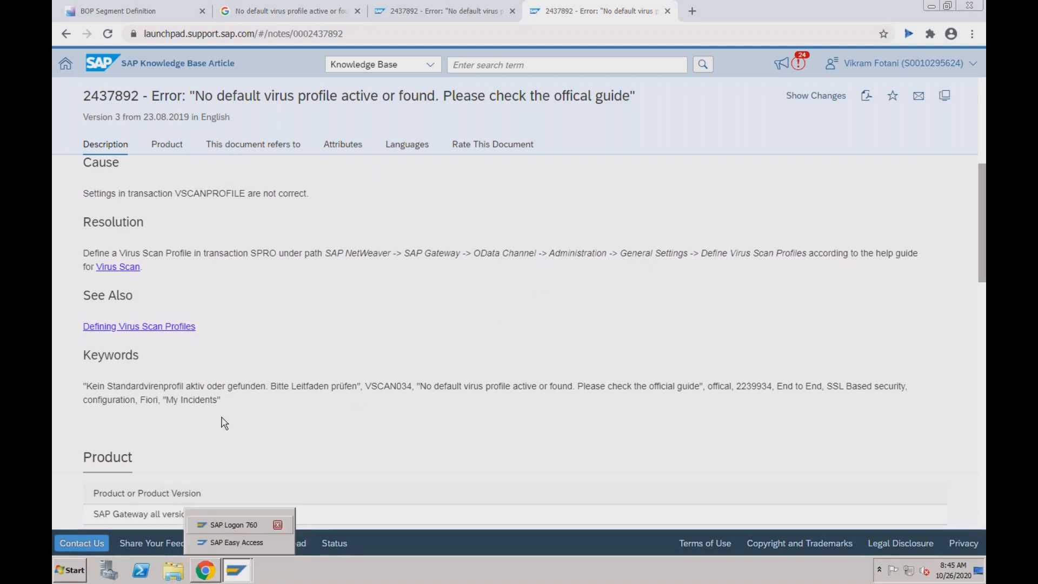
click(230, 540)
- Run SPRO and expand SAP Reference IMG > SAP NetWeaver, checking the path in the article
text(spro)
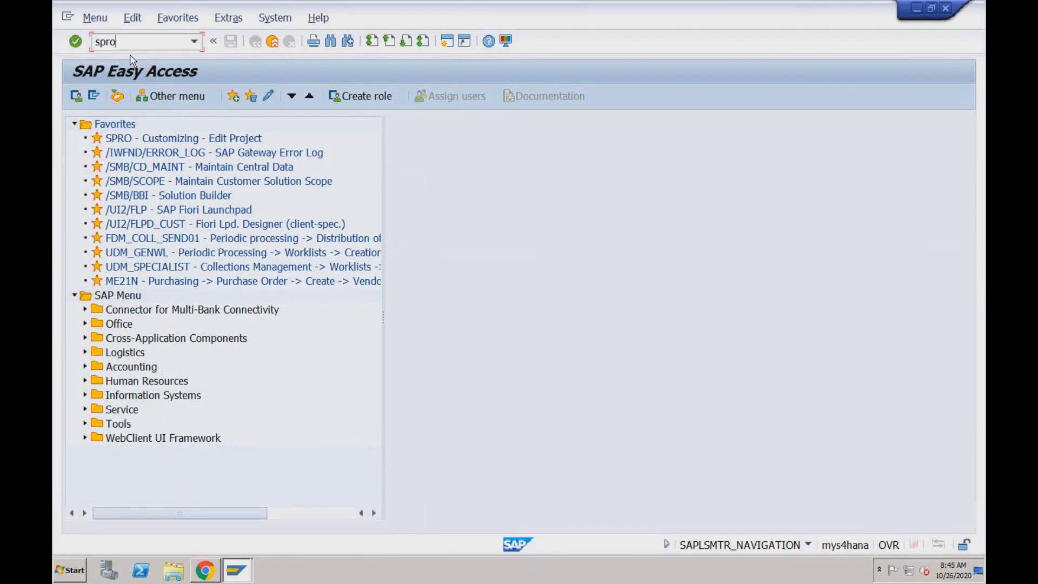
key(Return)
click(118, 103)
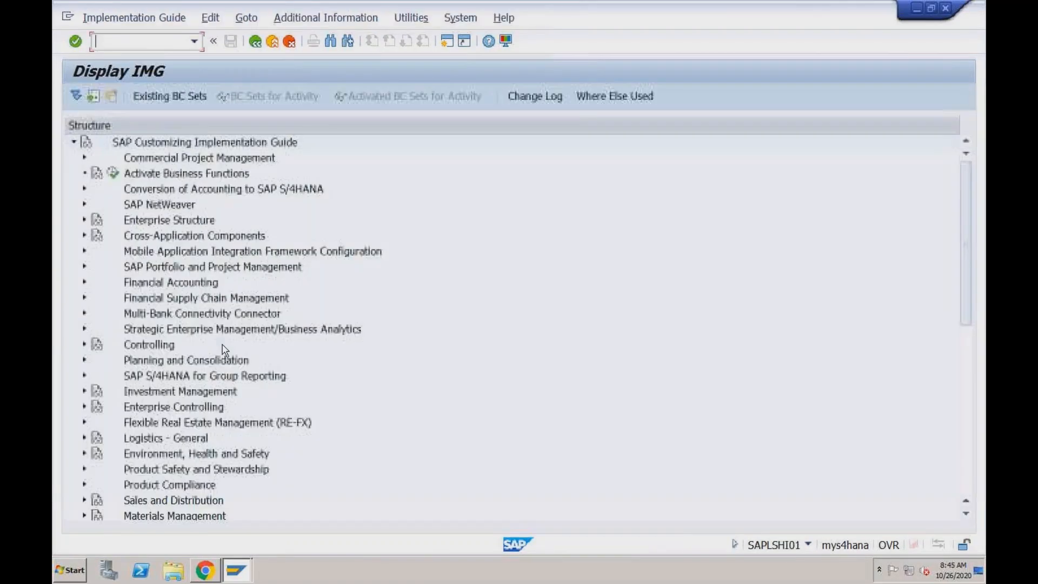
click(84, 204)
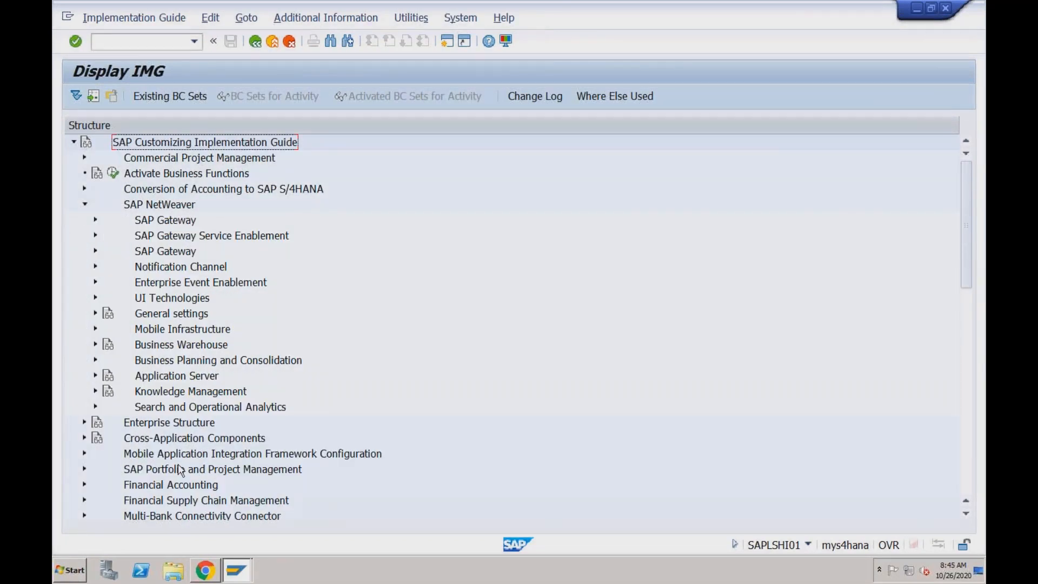
key(ctrl+Left)
key(ctrl+Right)
click(206, 572)
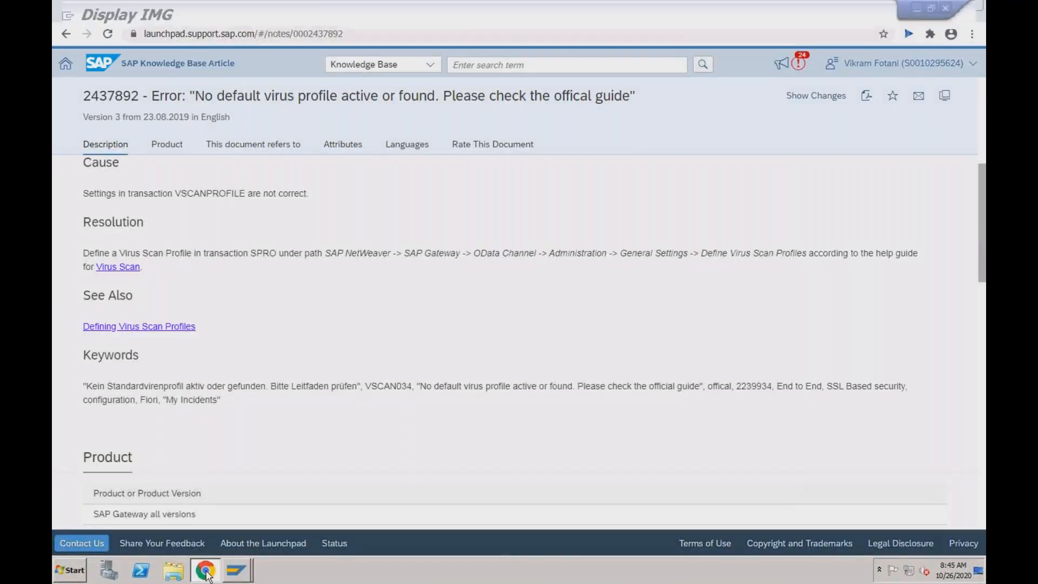
click(207, 572)
- Run Define Virus Scan Profiles under SAP Gateway > OData Channel > Administration > General Settings
click(96, 220)
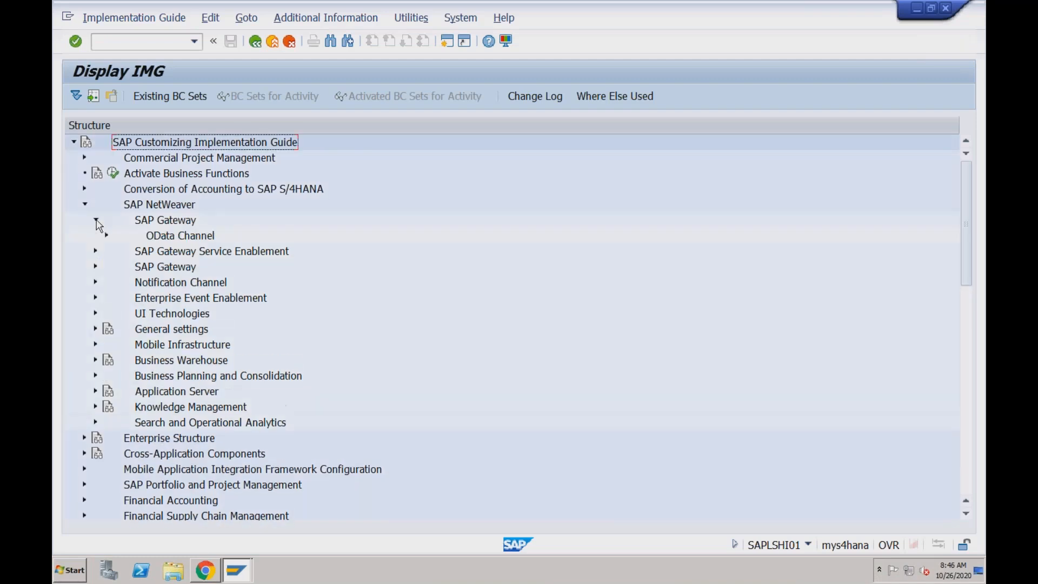
click(107, 235)
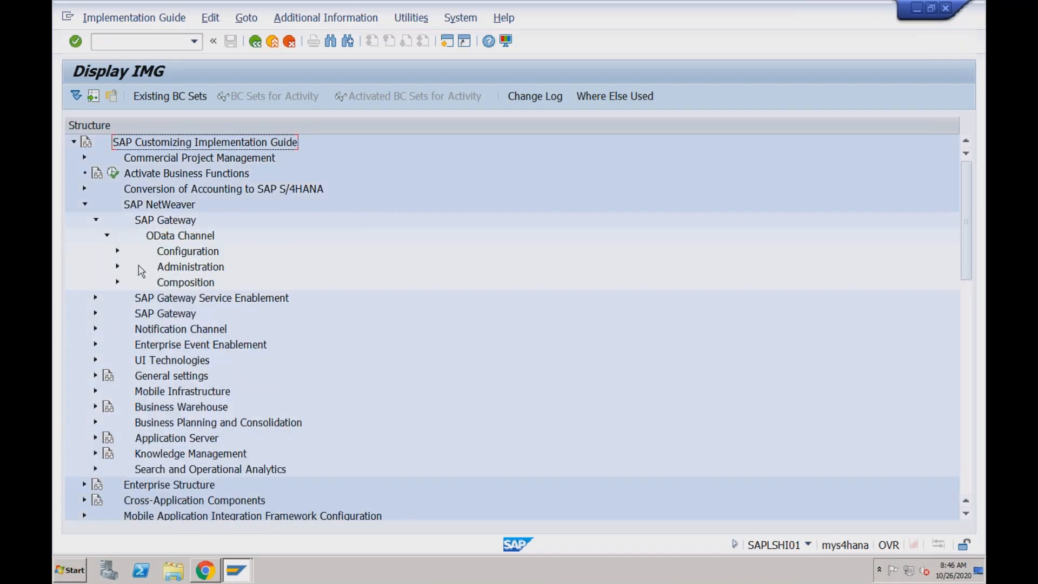
click(118, 267)
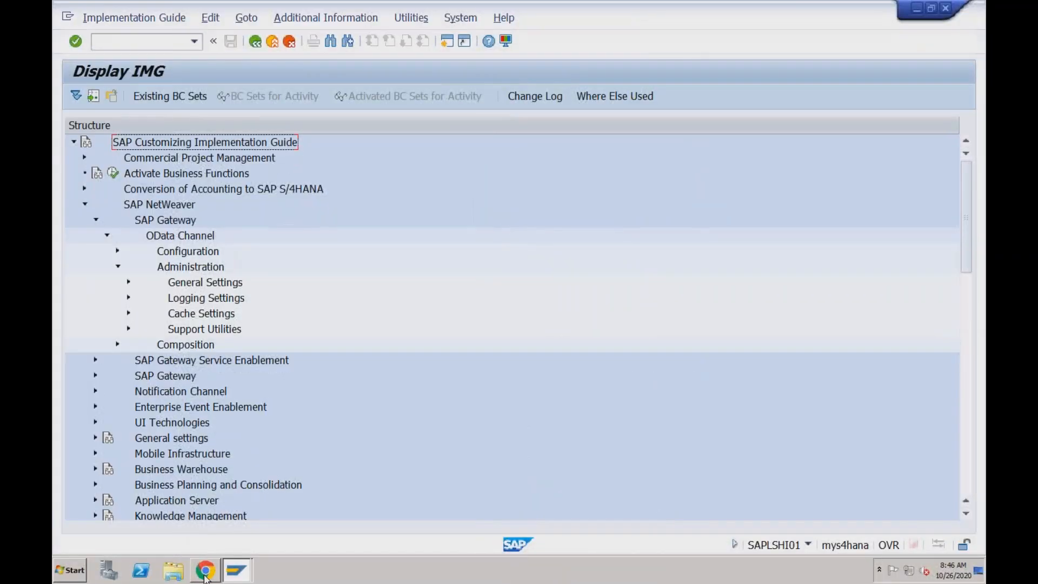
click(206, 576)
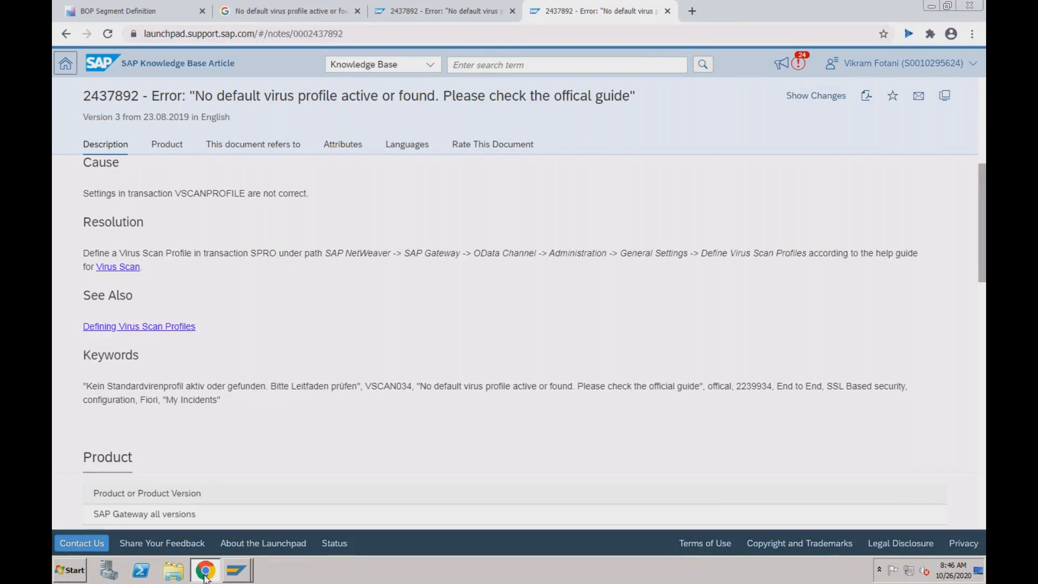
click(205, 576)
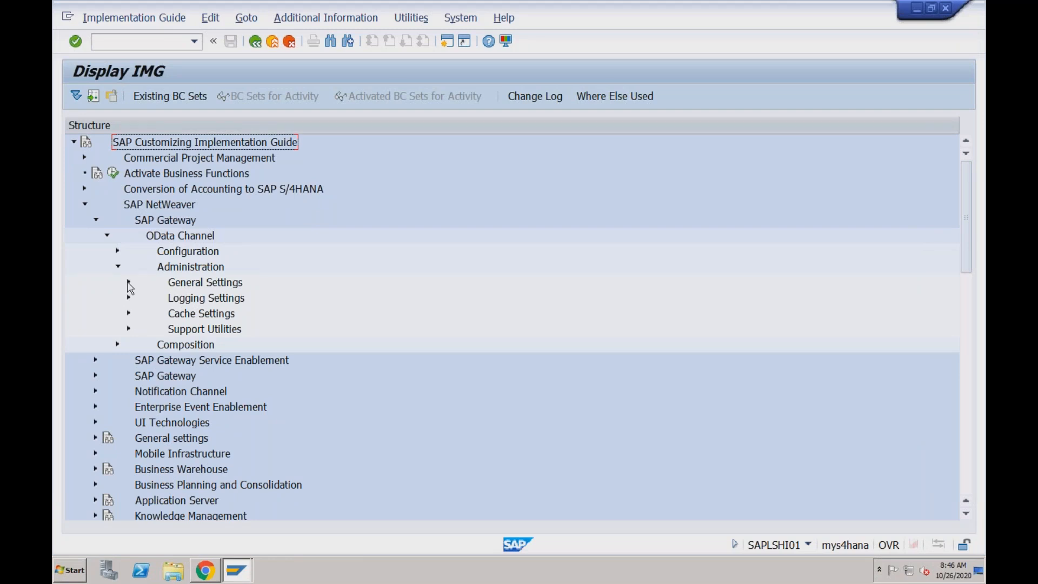
click(128, 282)
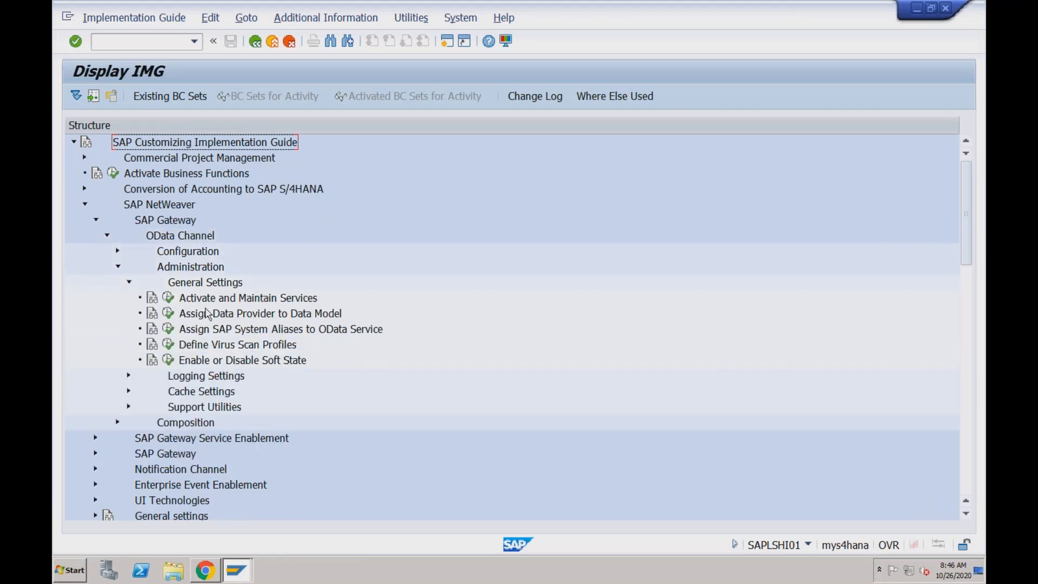
click(169, 344)
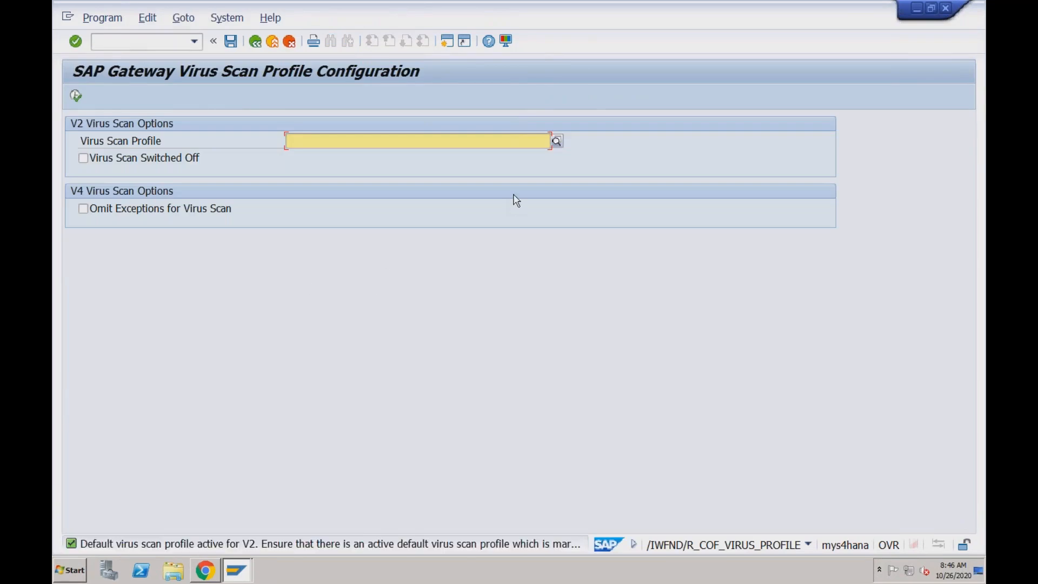
- List the 38 available virus scan profiles, then bring the knowledge base article back
click(556, 141)
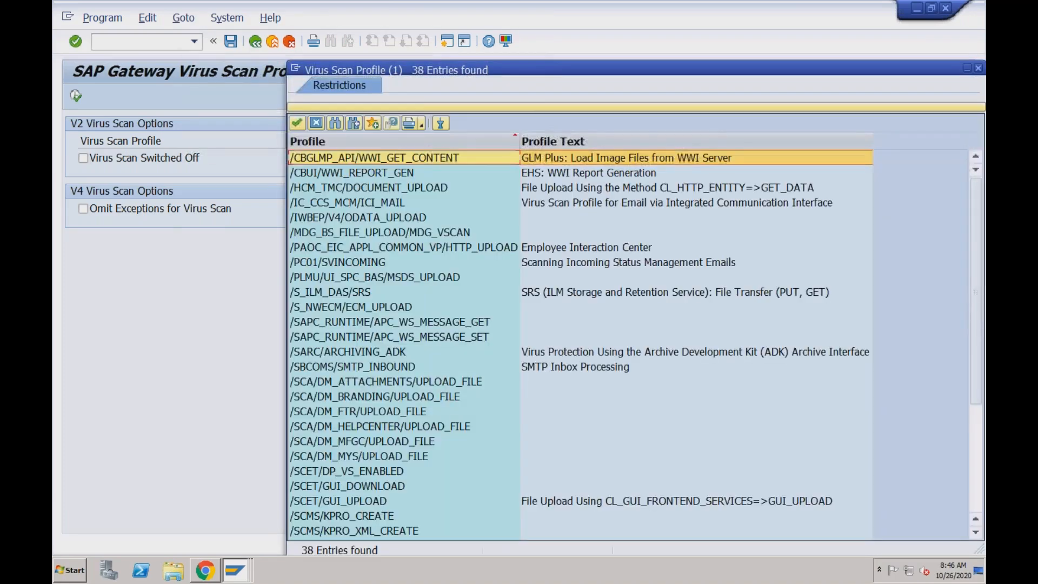
key(super+Tab)
key(super)
click(213, 573)
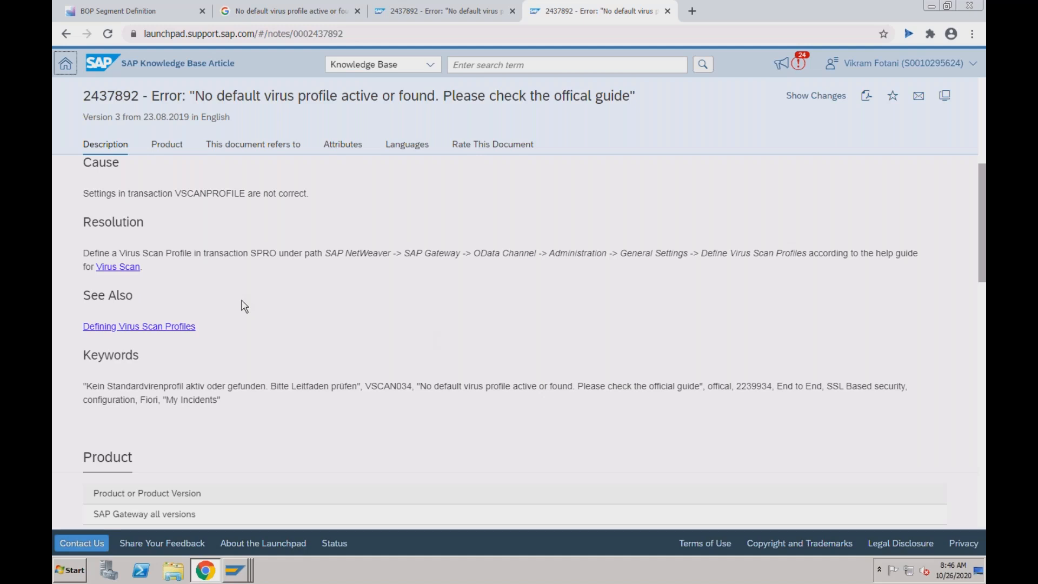
- Open the article's Virus Scan guide link in a new browser tab
right_click(135, 269)
click(157, 274)
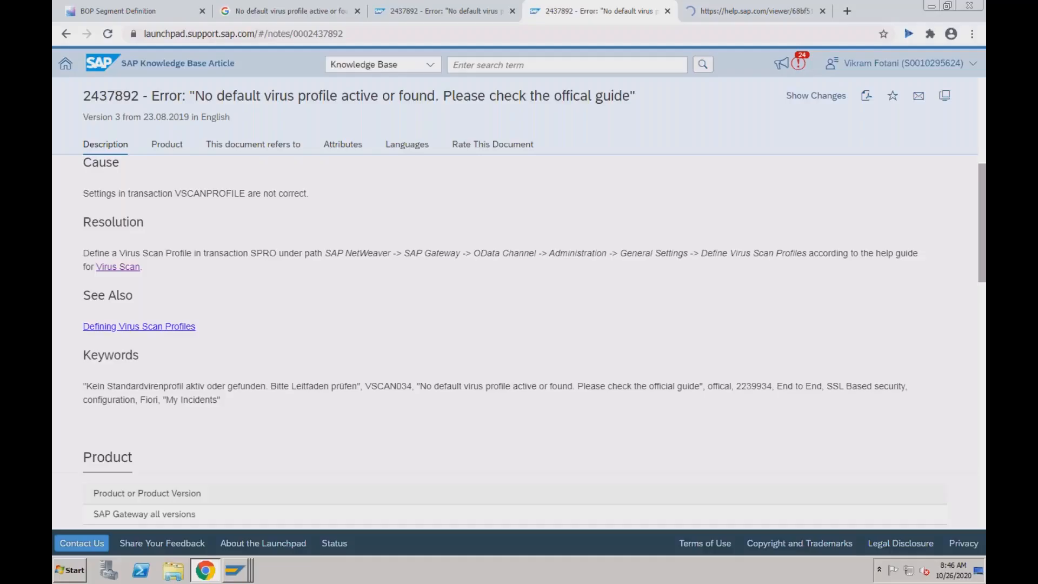
- Read through the Note in the Virus Scan help guide on SAP Help Portal
click(703, 11)
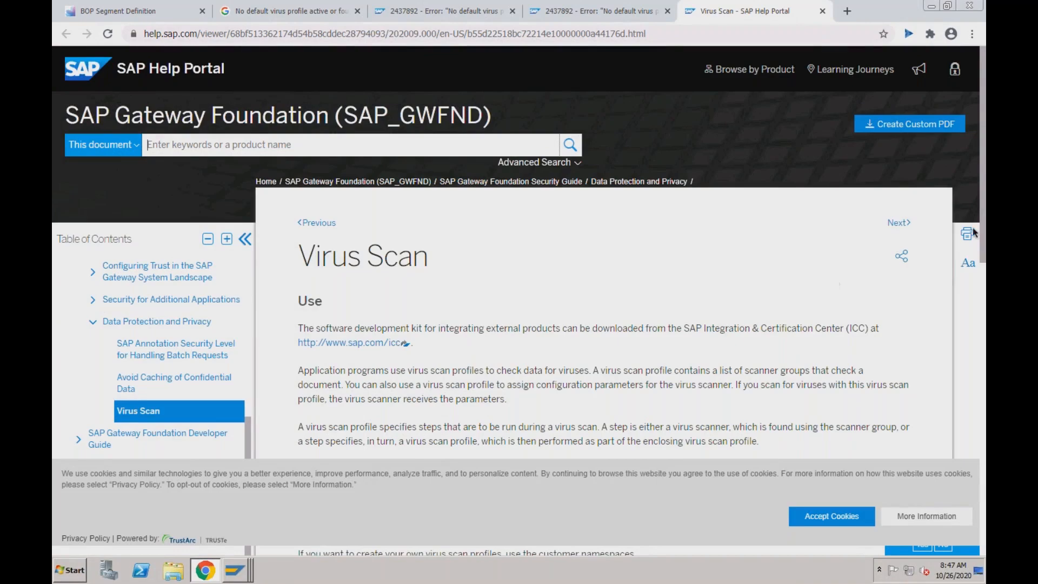
drag(983, 252, 986, 476)
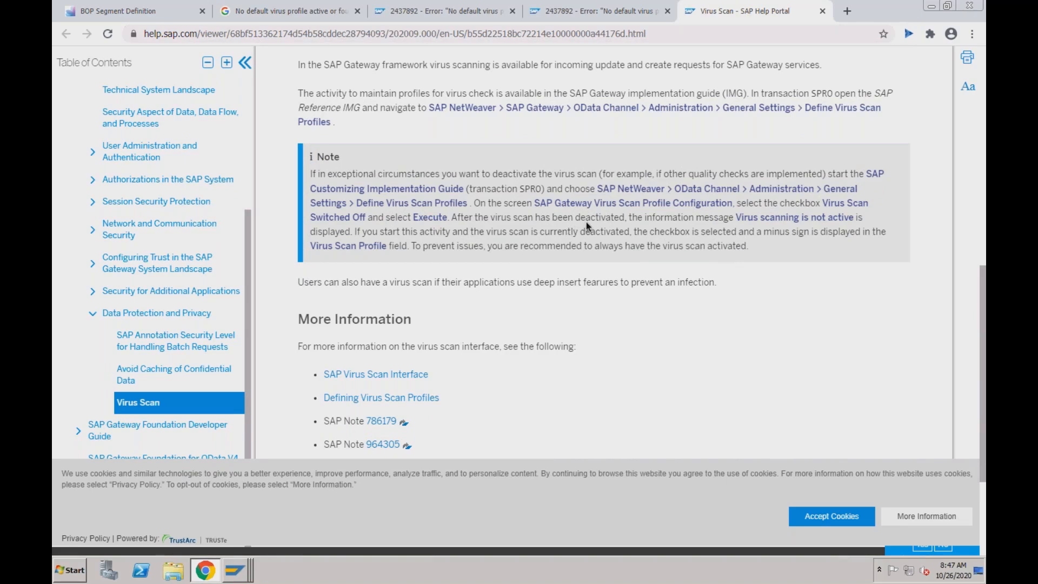
scroll(586, 221, up, 1)
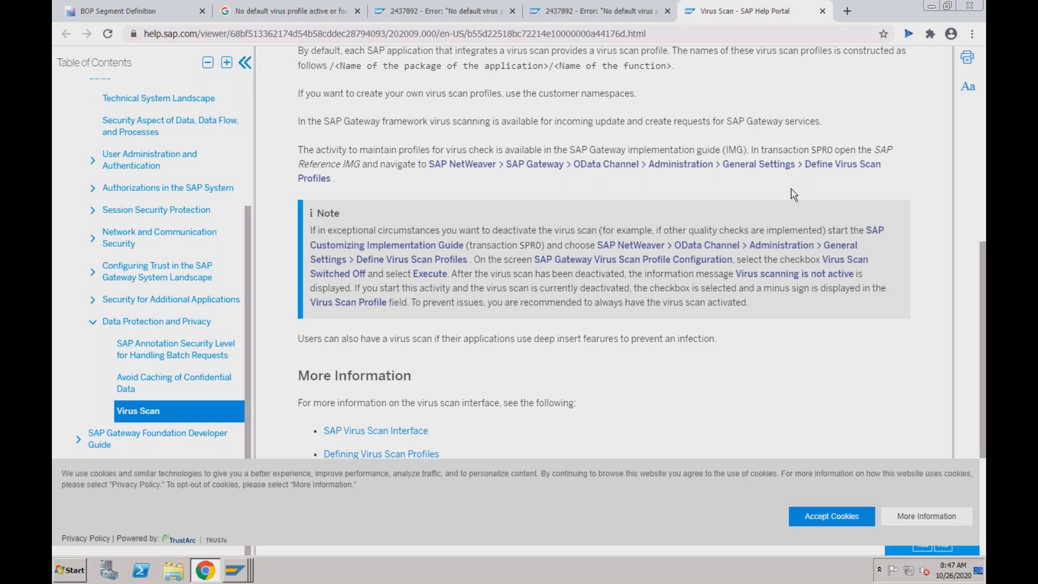
click(983, 156)
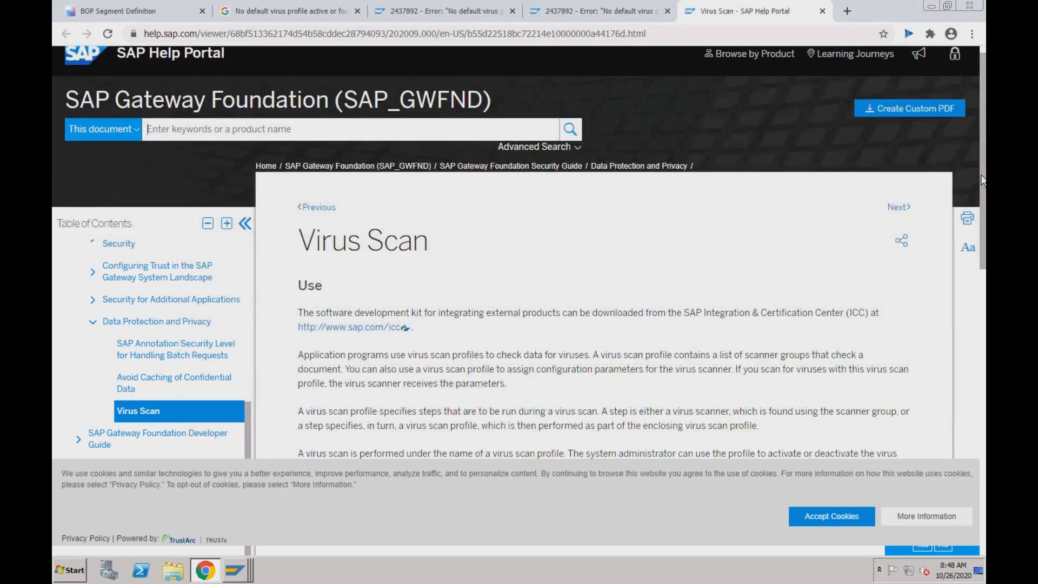
drag(984, 199, 984, 250)
scroll(841, 225, down, 2)
- Go back to the RECHWIN BOP Segment Definition tab showing the virus-profile error
key(super+Tab)
key(super+Tab)
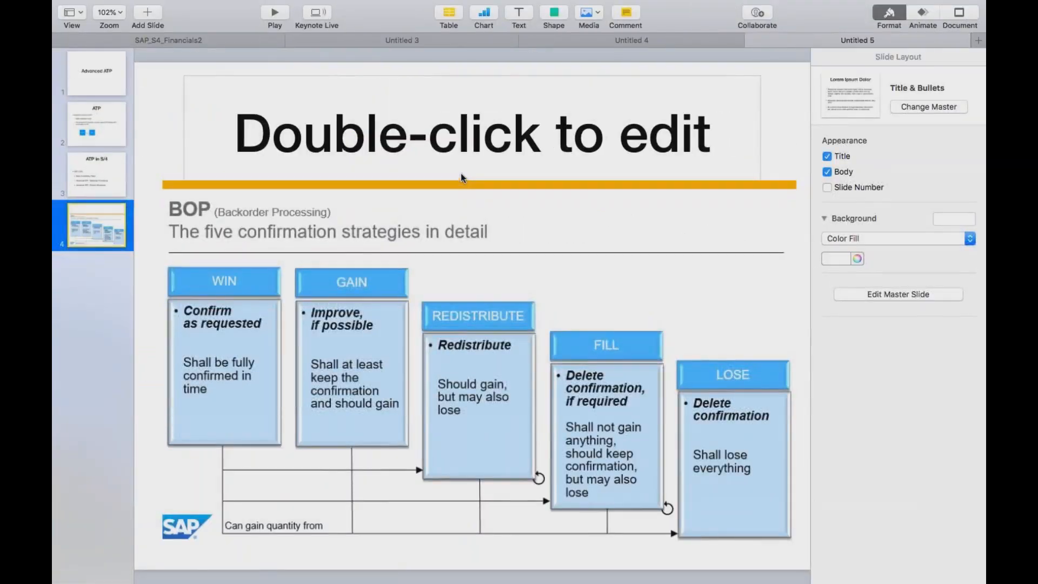
key(super+Tab)
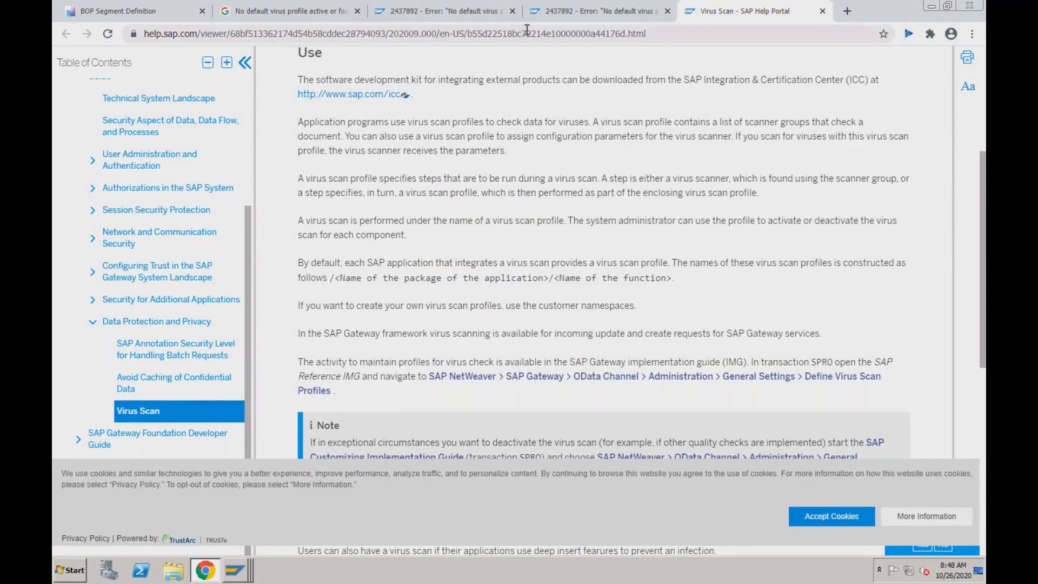
click(552, 21)
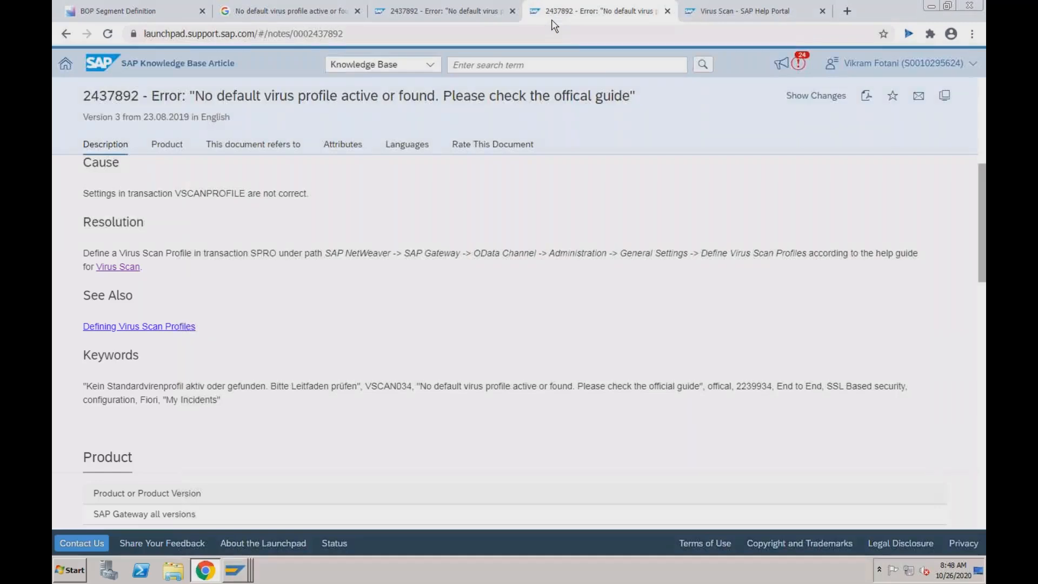
click(476, 23)
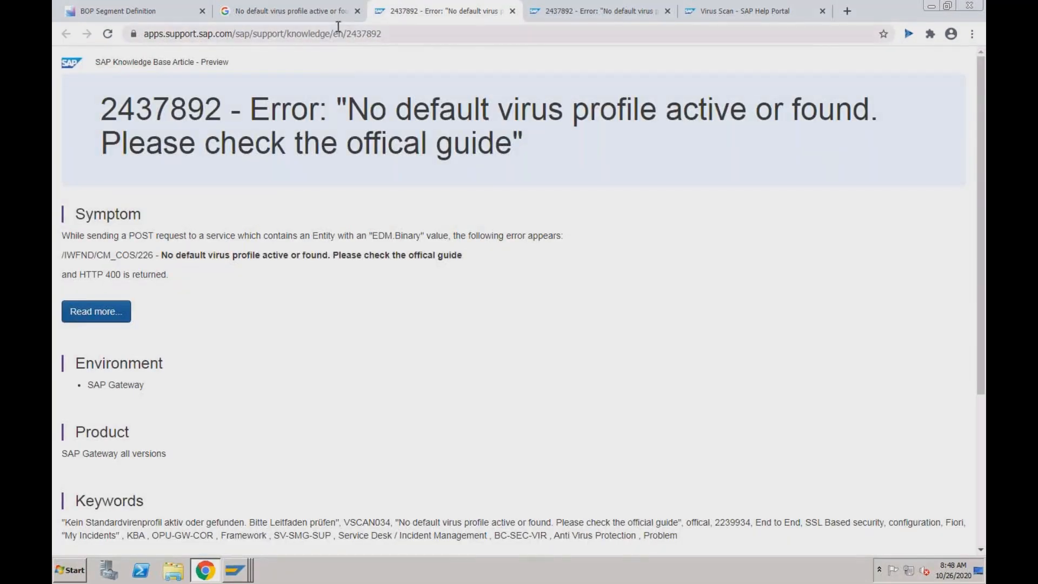
click(159, 20)
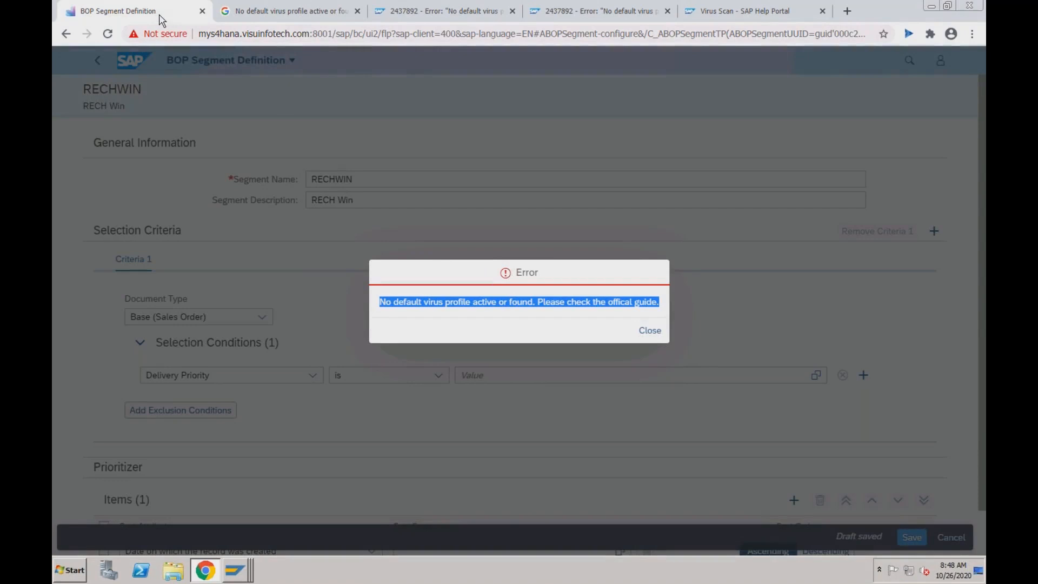
- Close the virus-profile error dialog and return to the Keynote confirmation strategies slide
click(656, 332)
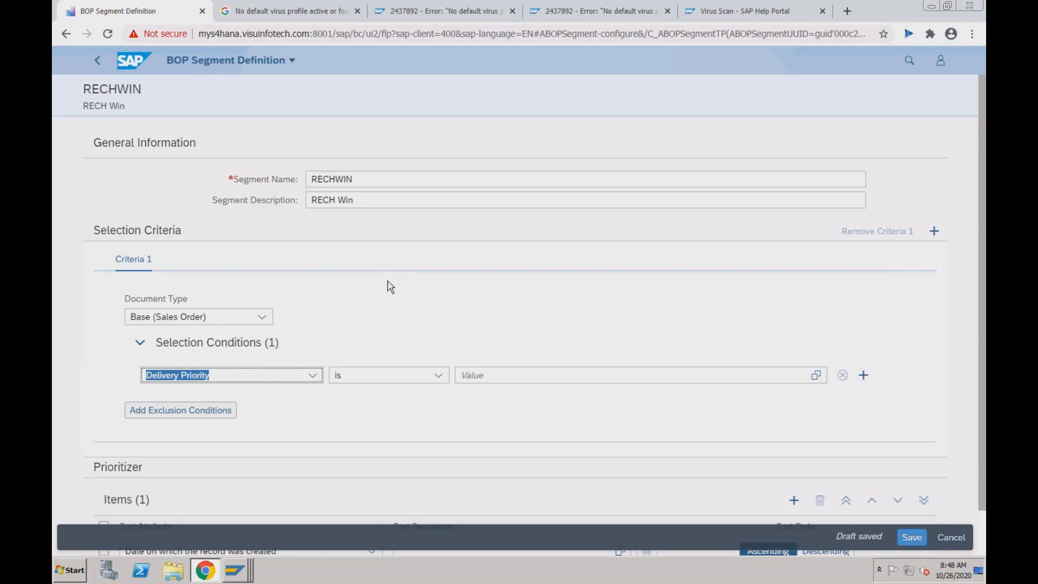
key(super+Tab)
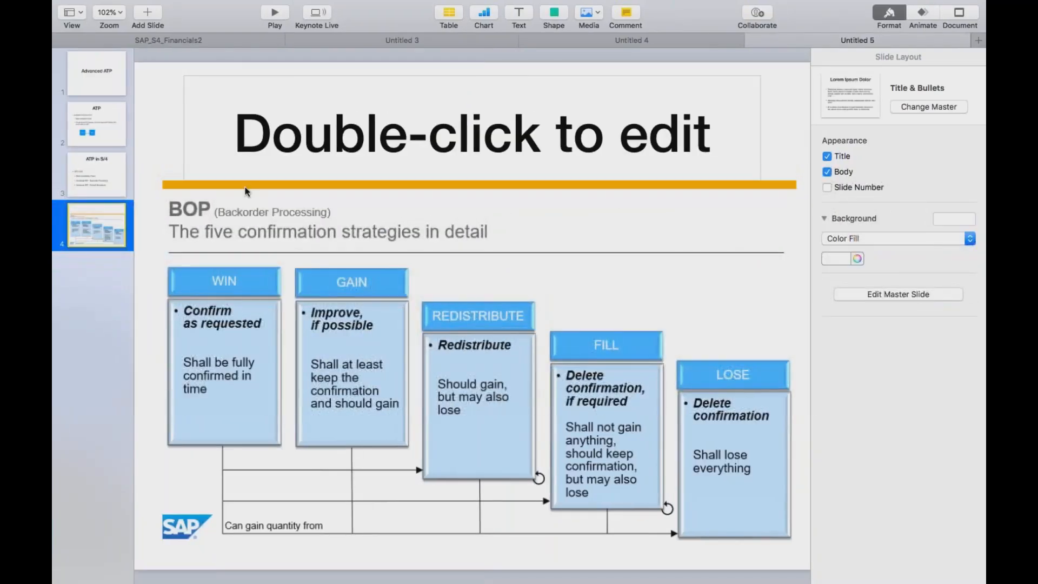
click(109, 179)
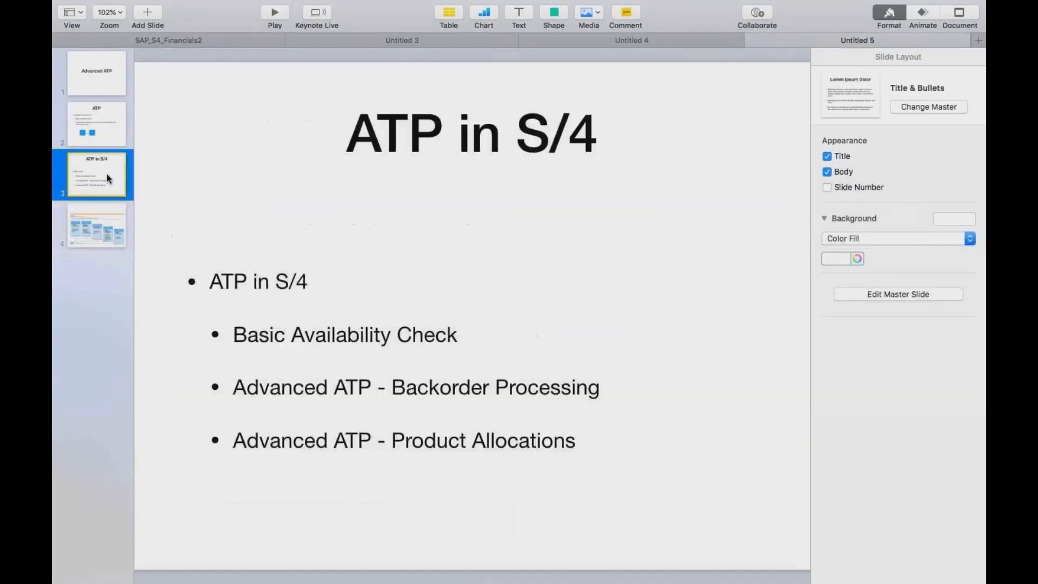
click(110, 138)
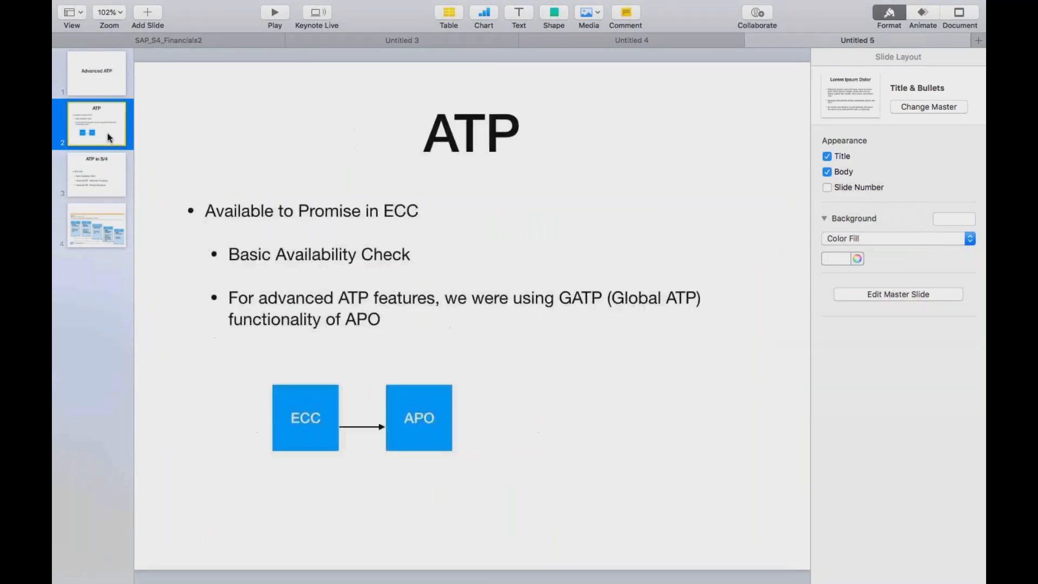
click(107, 162)
click(108, 222)
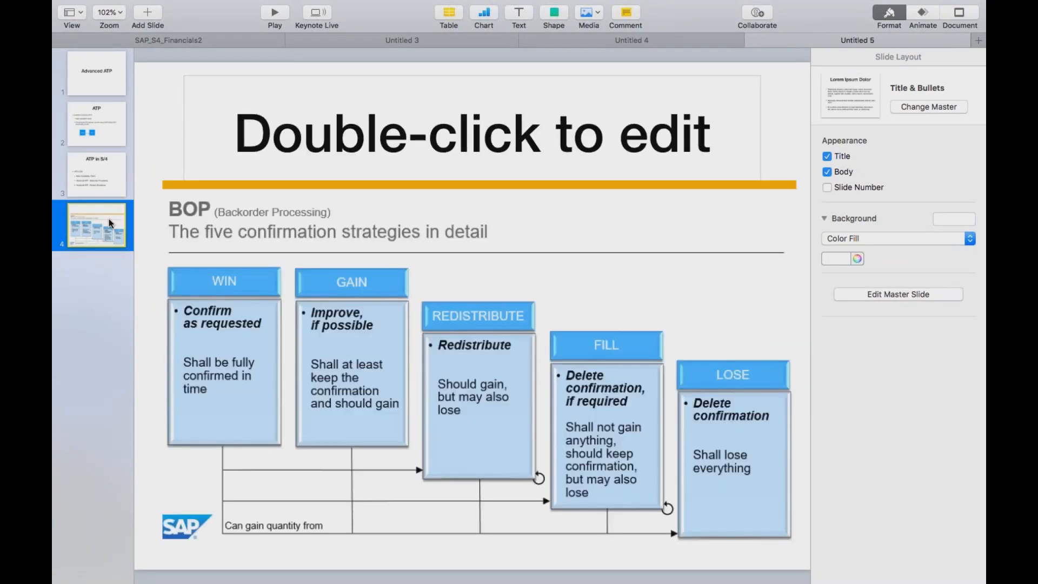
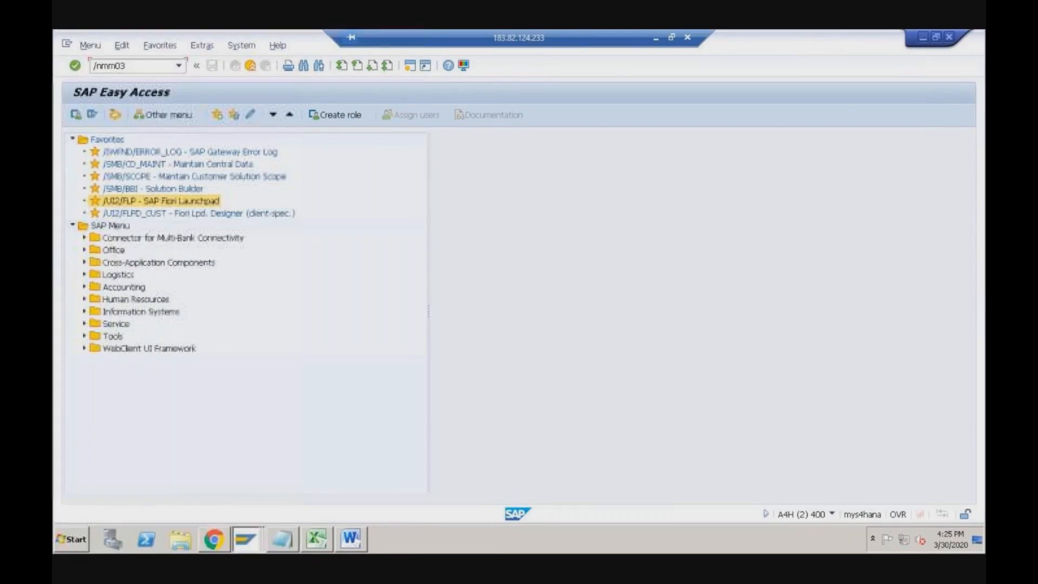
- Choose material AATP-PAL from the MM03 history and continue to view selection
click(170, 152)
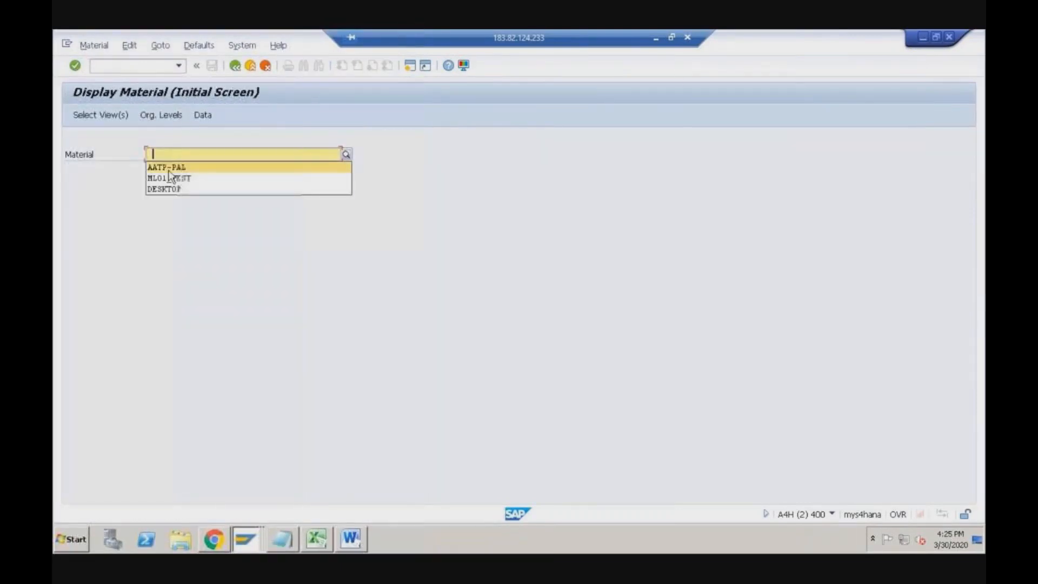
click(170, 164)
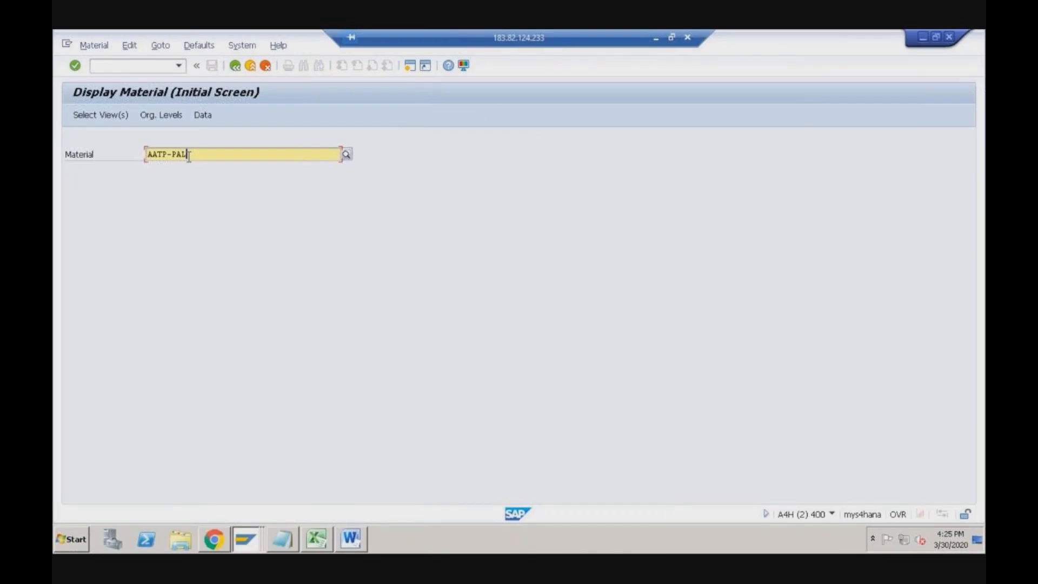
key(Return)
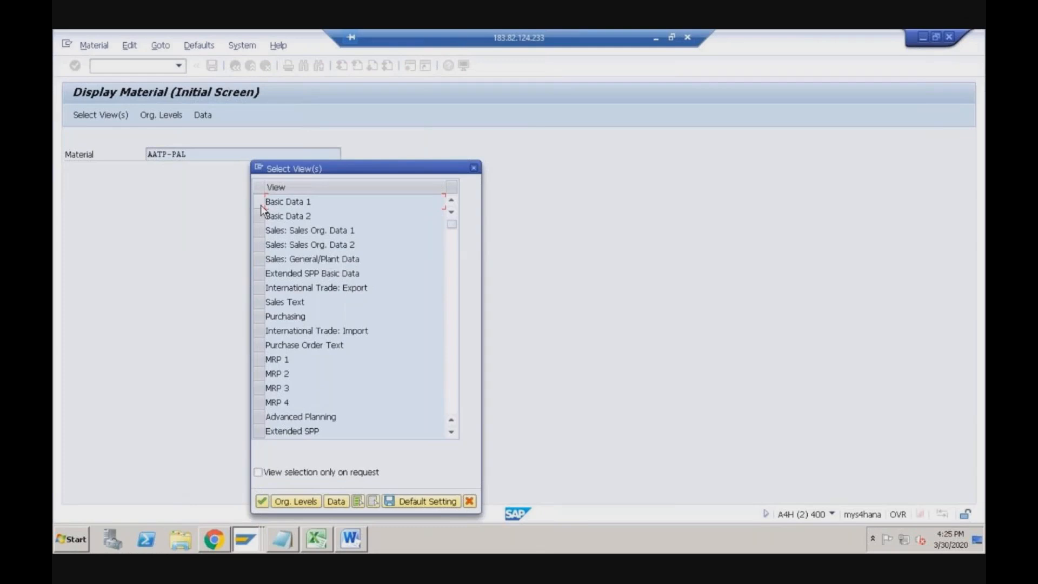
- Select Basic Data 1–2, Sales Org 1–2, Sales General/Plant, MRP 1–4, Plant Storage 1–2 and Accounting 1 views
click(261, 204)
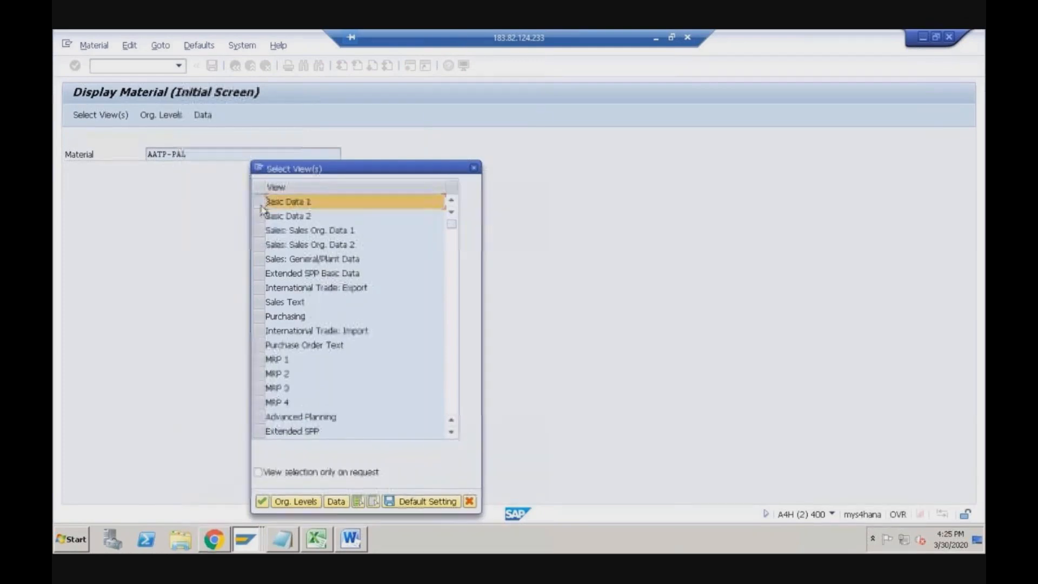
click(260, 216)
click(260, 231)
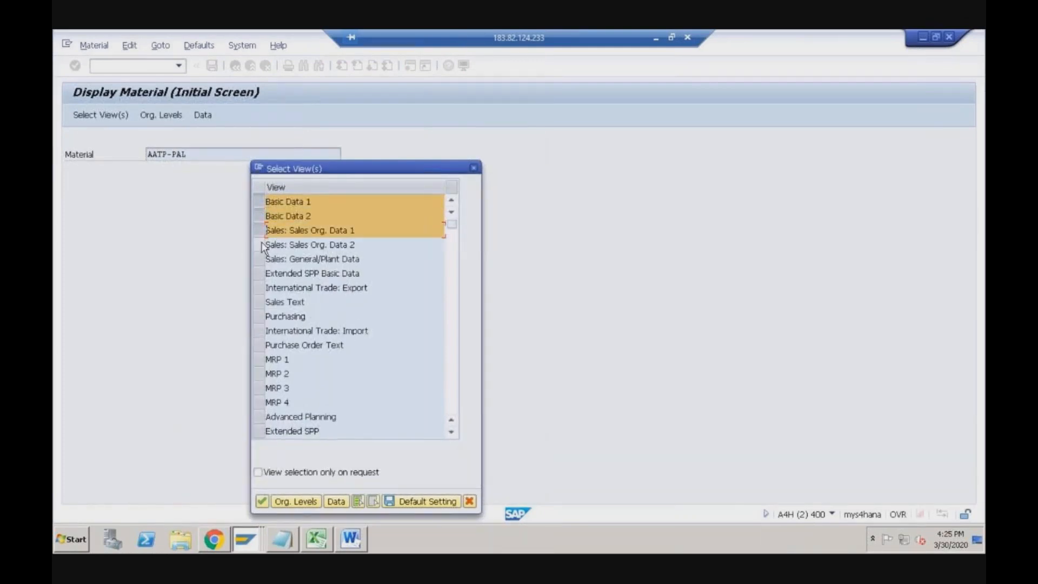
click(260, 245)
click(267, 257)
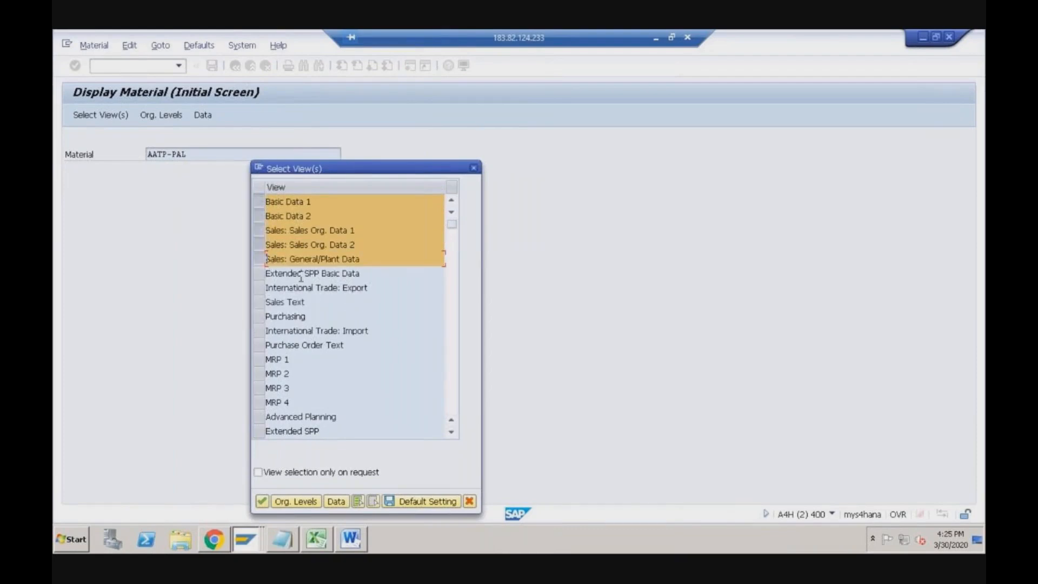
click(260, 360)
click(259, 374)
click(259, 388)
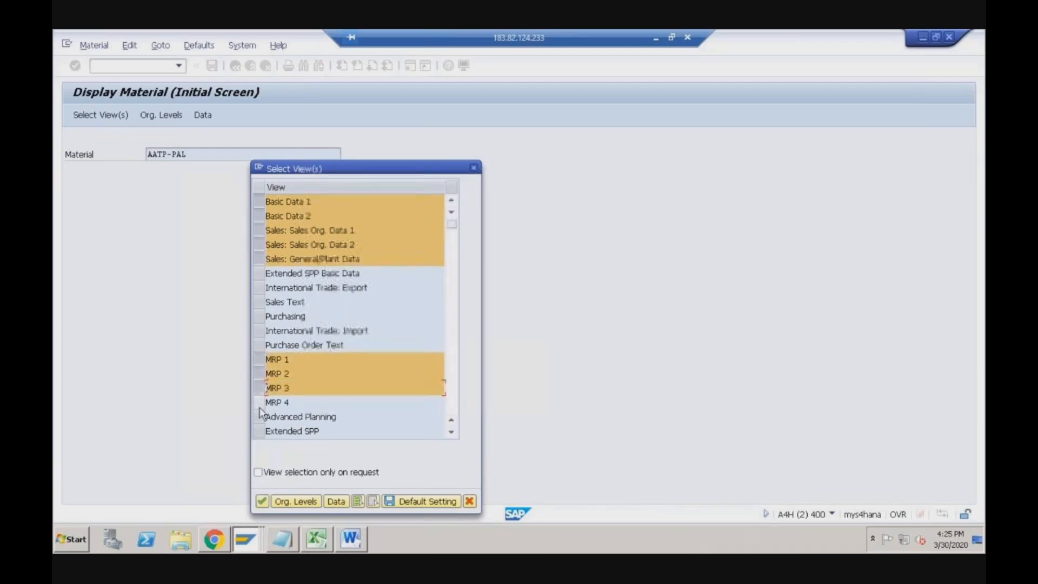
click(259, 403)
click(451, 341)
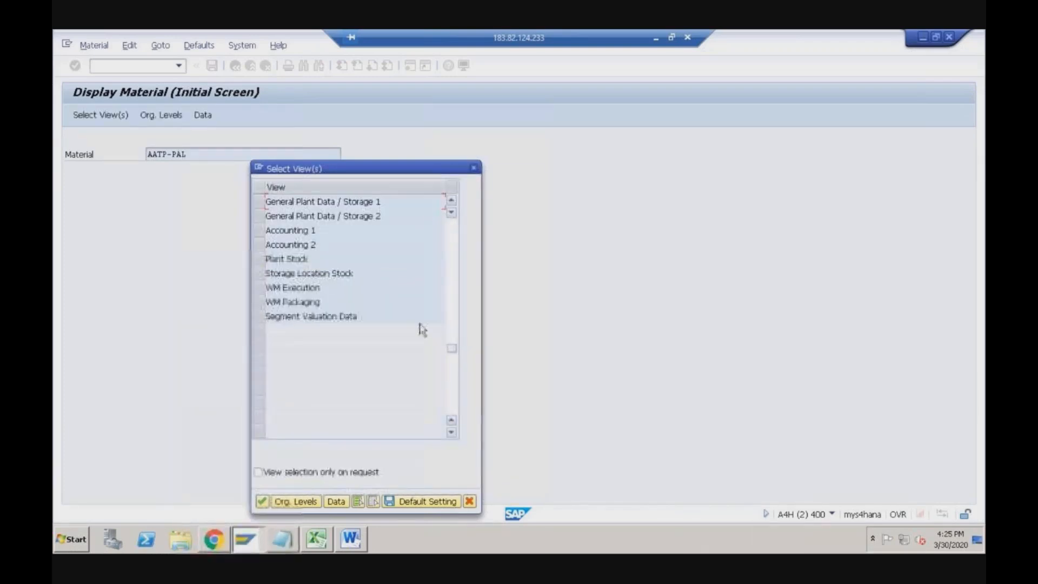
click(259, 201)
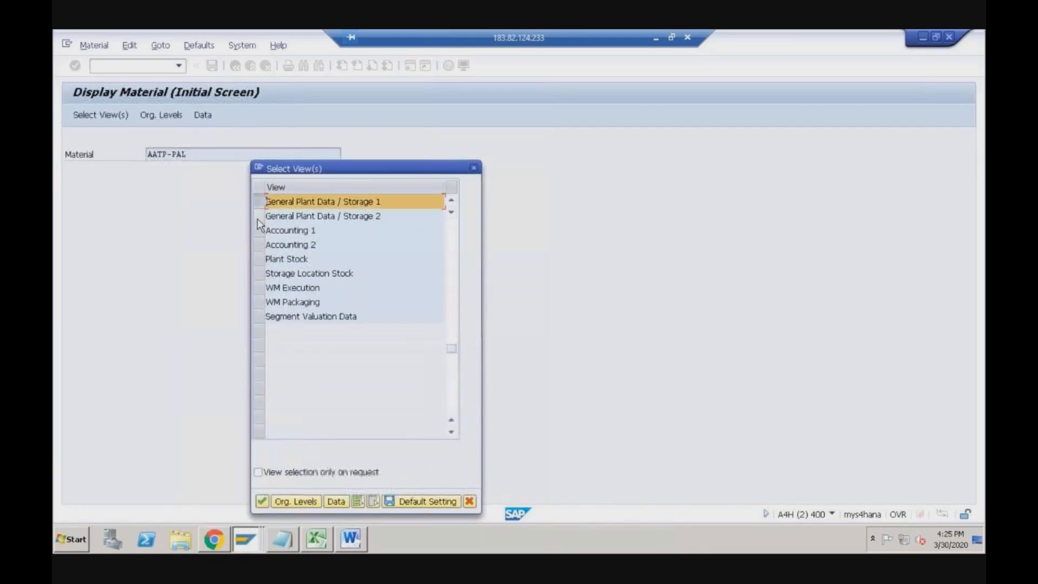
click(259, 216)
click(260, 236)
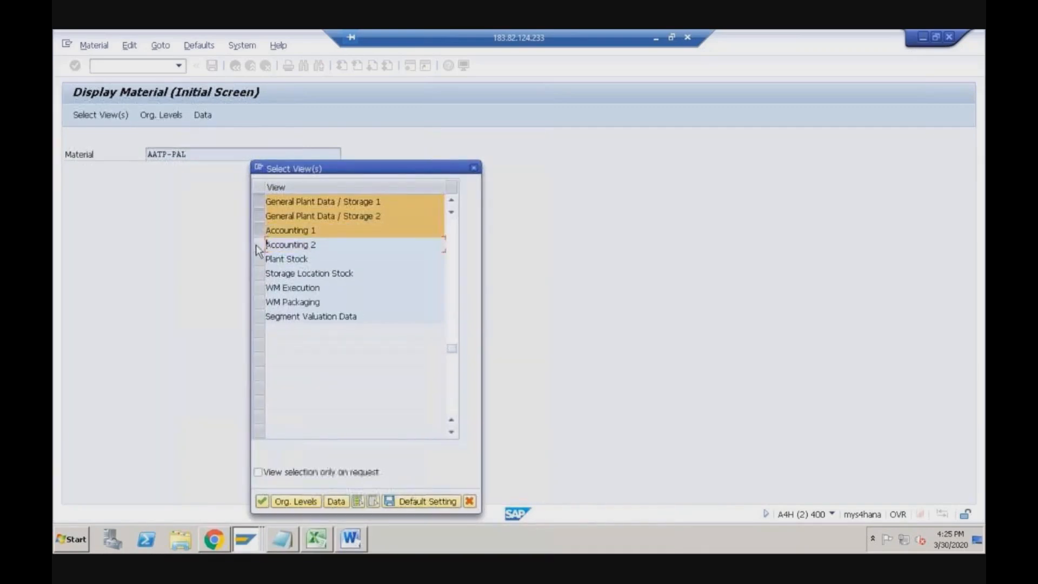
click(262, 501)
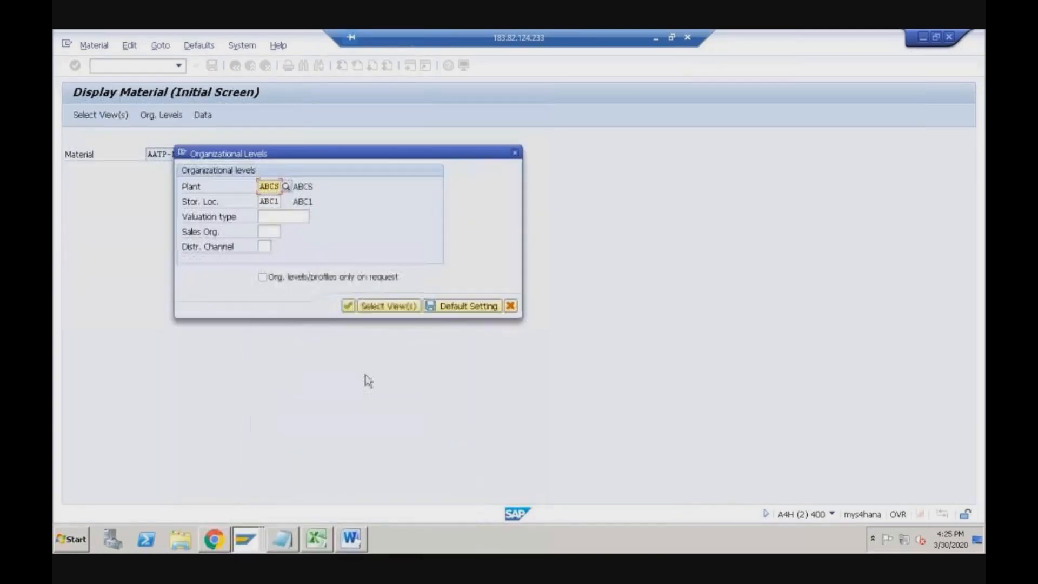
- Enter plant 1710, storage location 171A, sales org 1710 and distribution channel 10
text(1710)
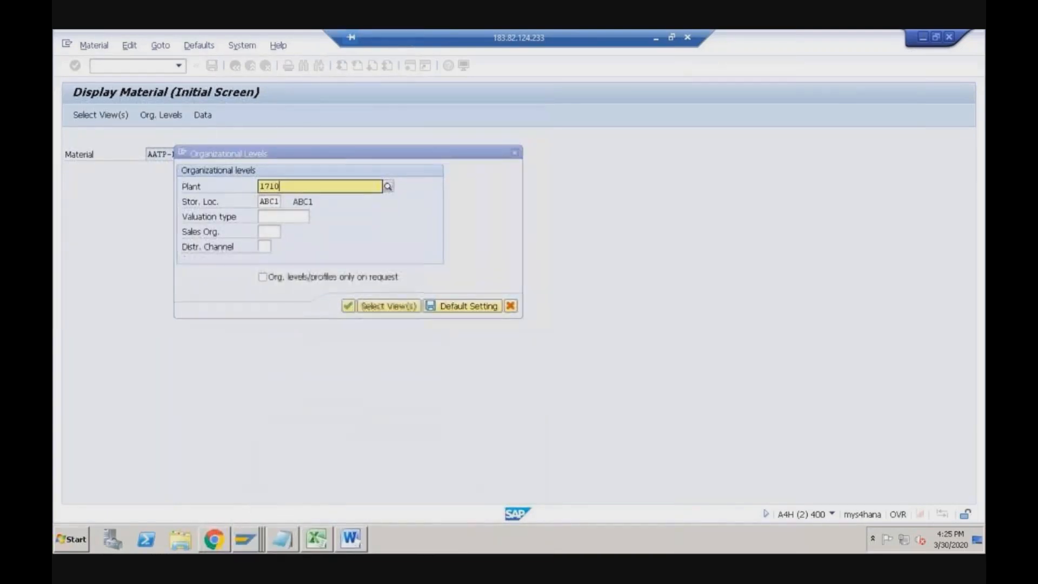
key(Tab)
text(171A)
key(Tab)
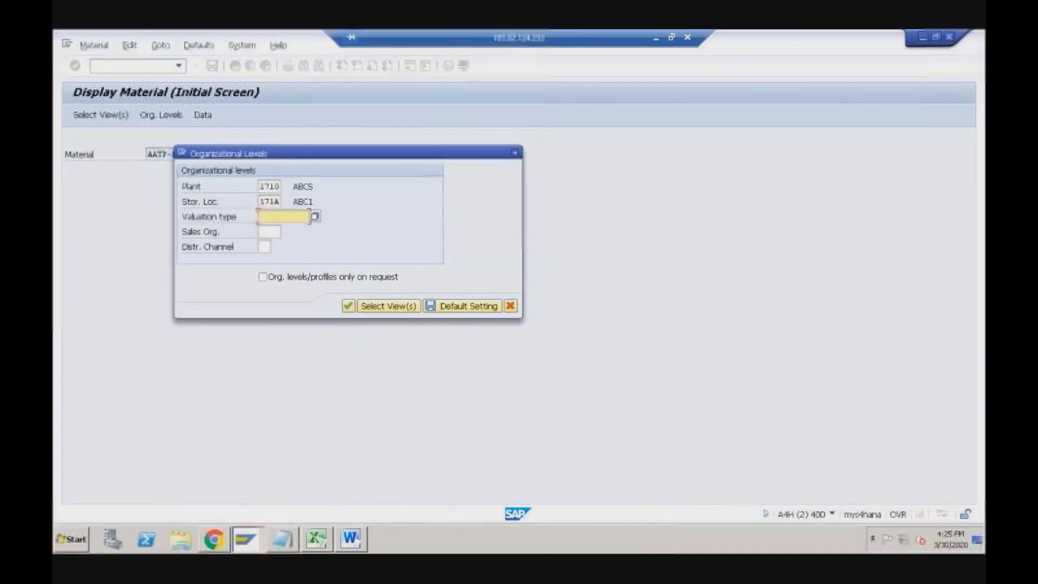
key(Tab)
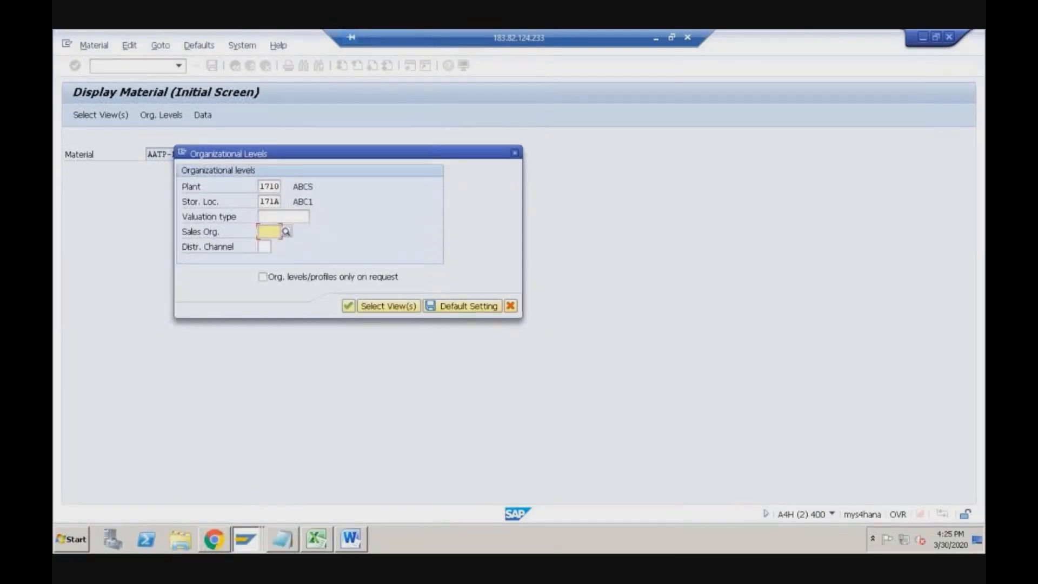
text(1710)
key(Tab)
text(10)
key(Return)
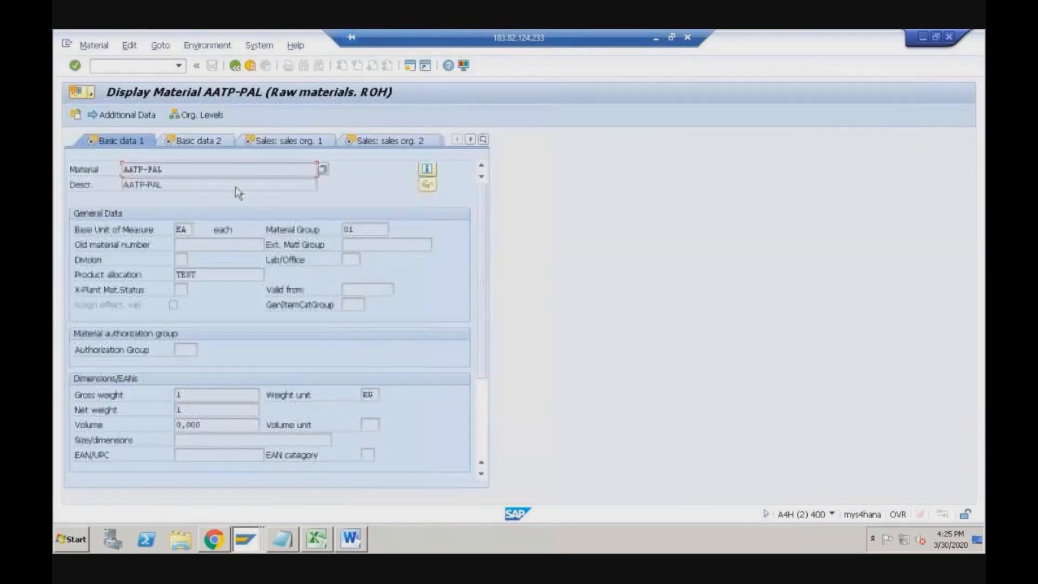
click(205, 142)
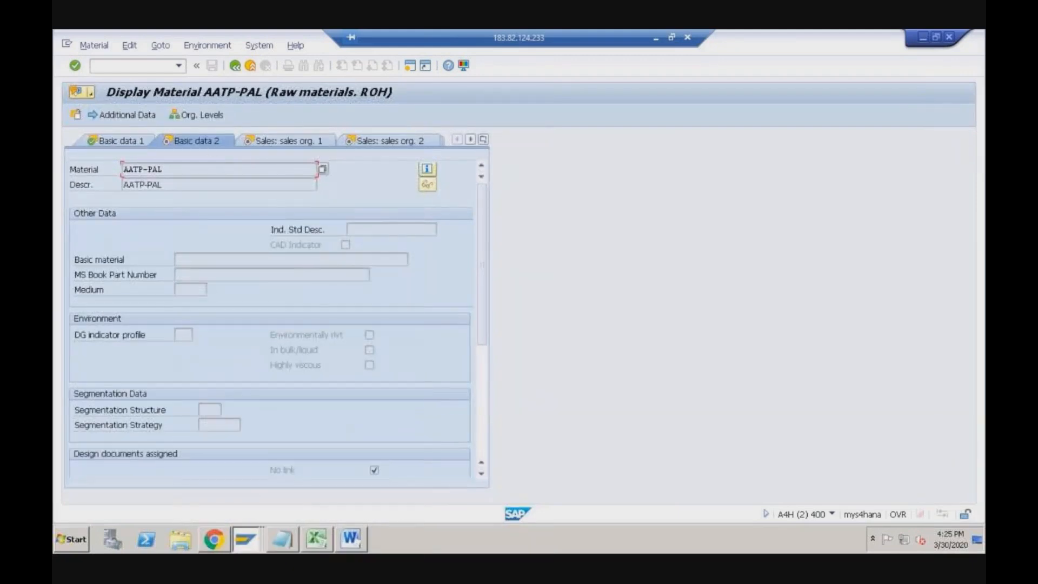
click(273, 141)
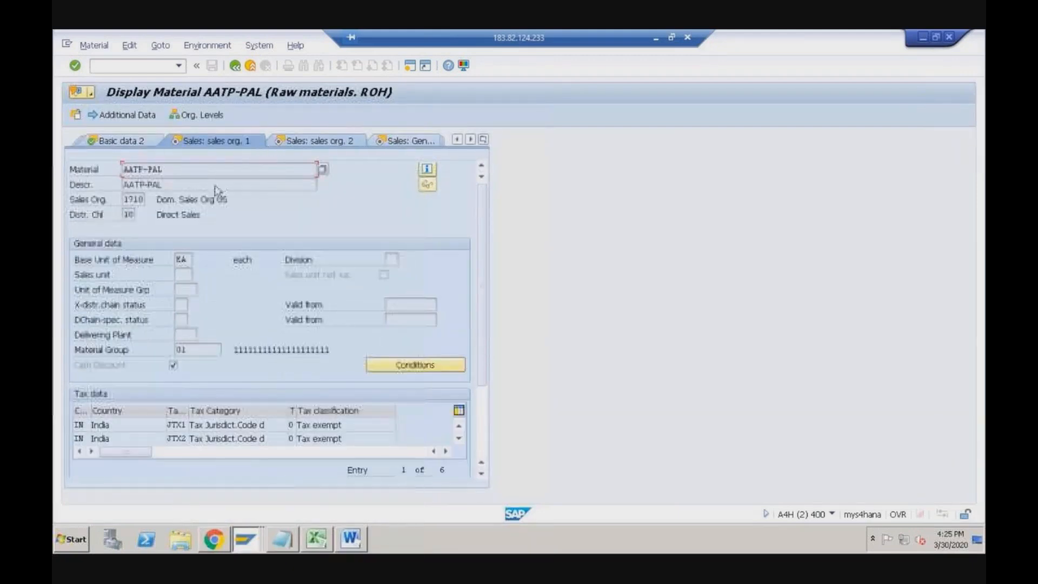
click(298, 144)
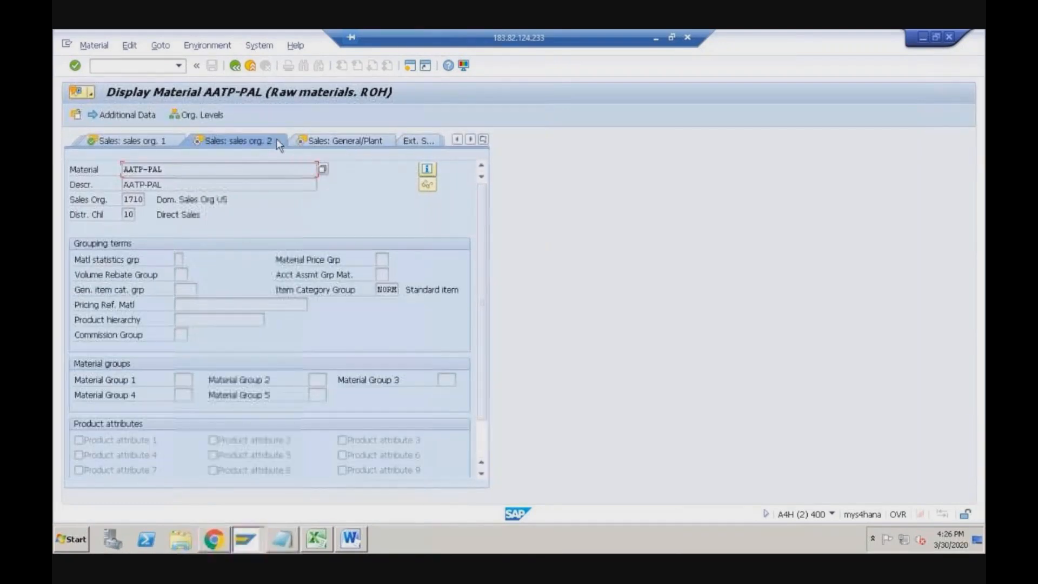
click(323, 142)
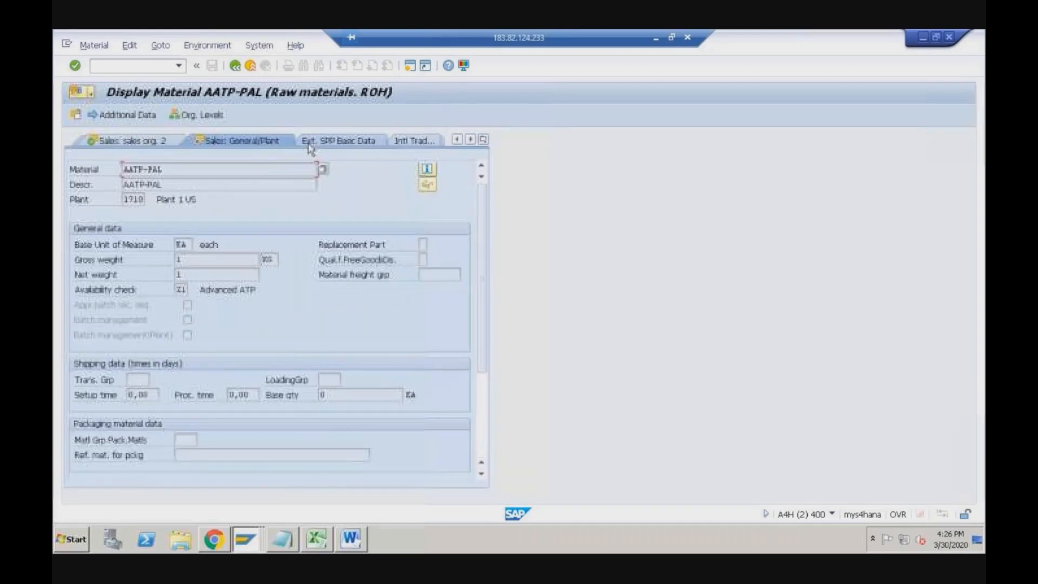
click(184, 289)
click(193, 289)
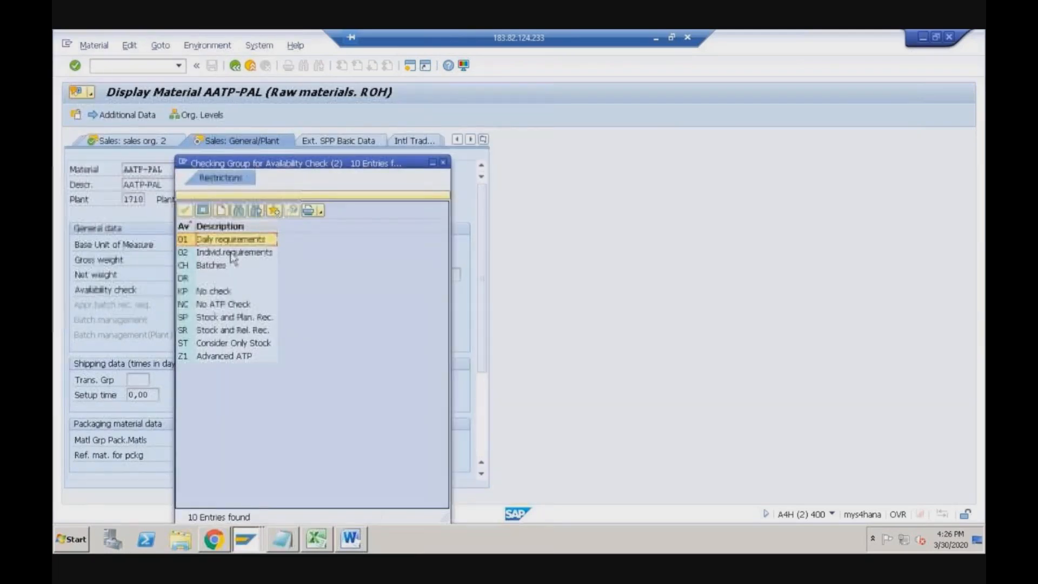
click(210, 254)
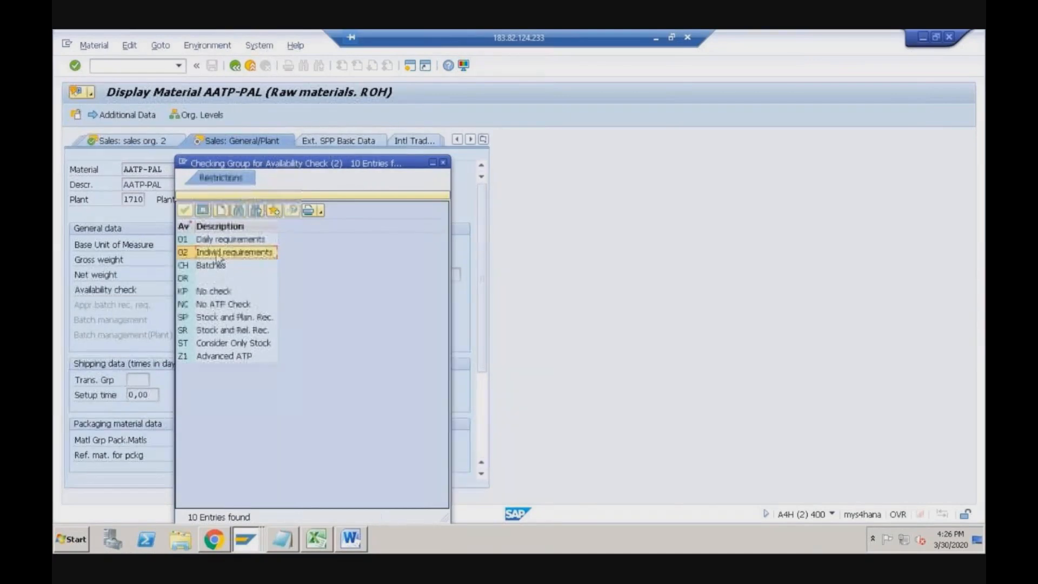
click(190, 357)
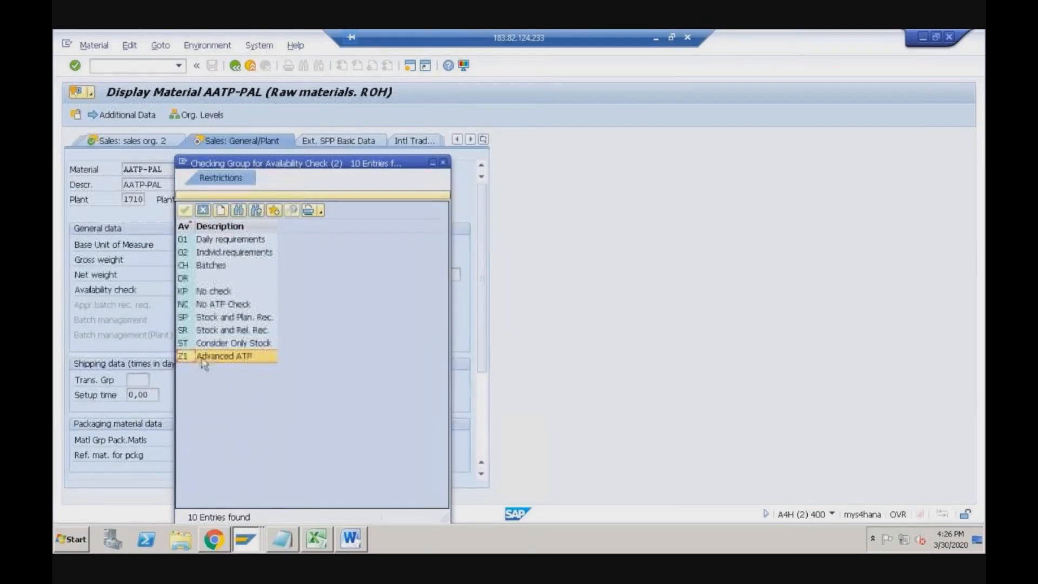
click(201, 241)
click(195, 358)
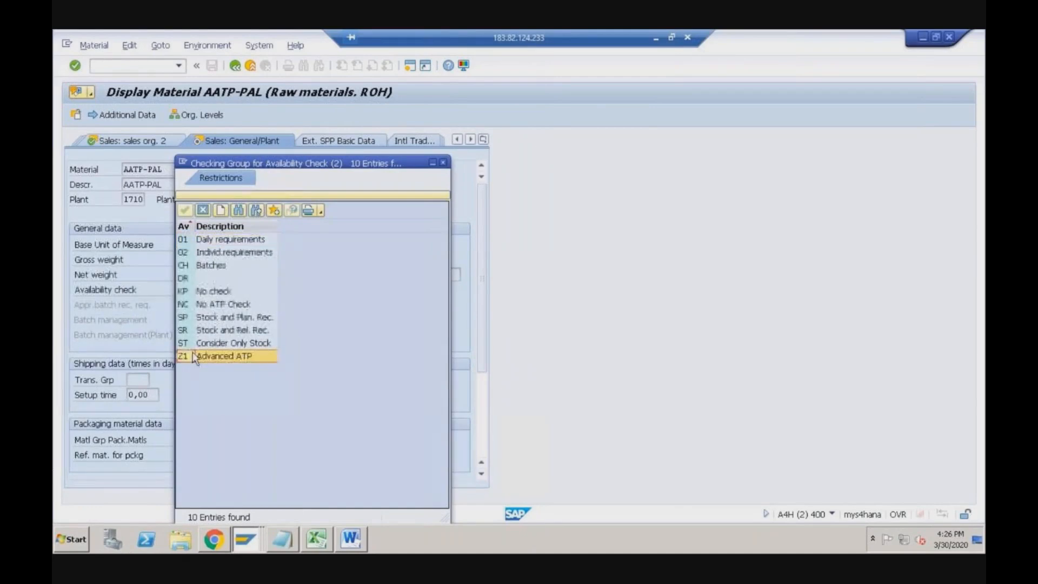
click(444, 163)
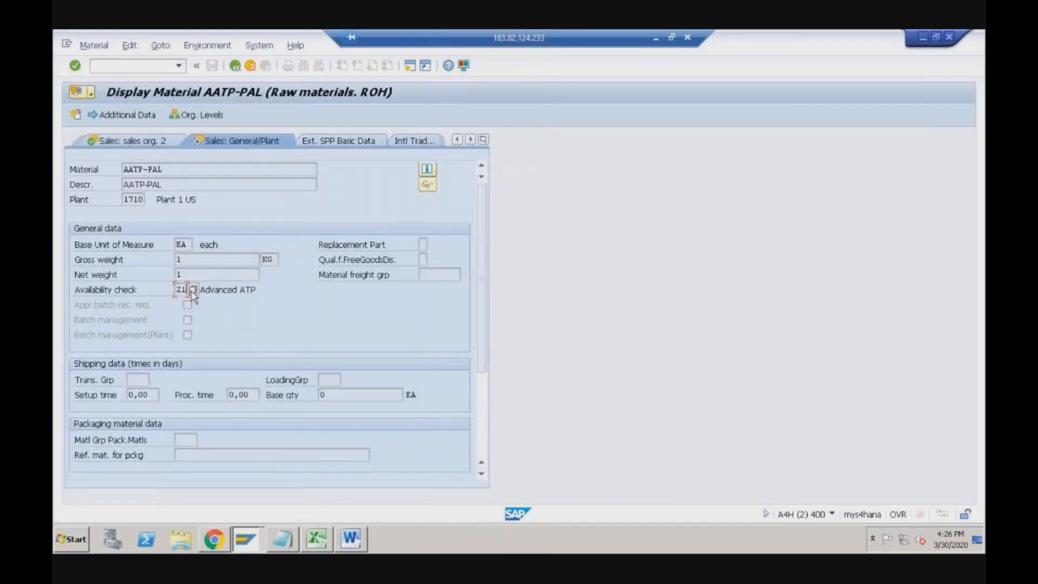
click(410, 65)
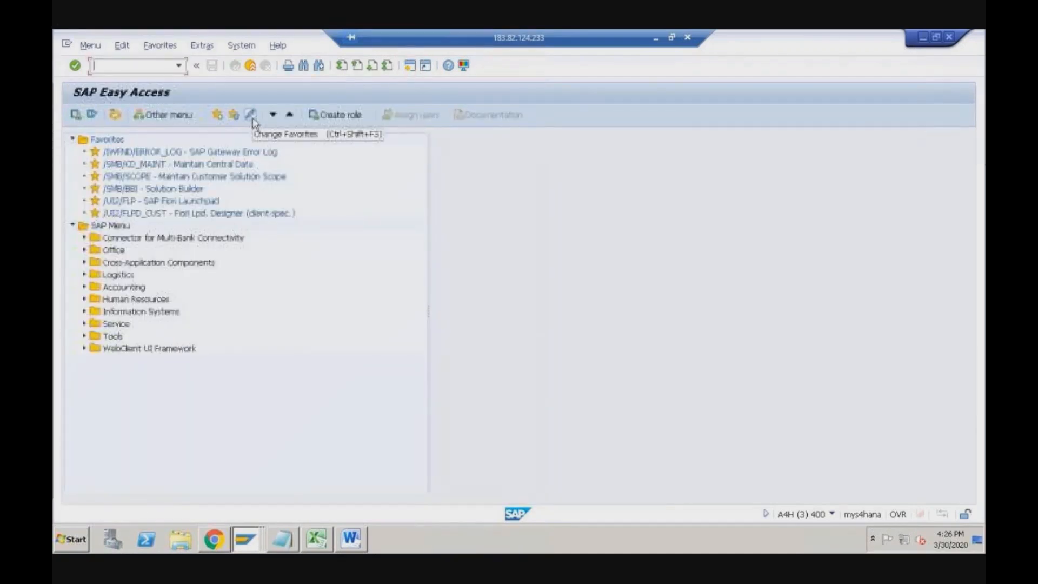
- Start SPRO and expand the SAP Reference IMG to Sales and Distribution > Basic Functions
text(spro)
key(Return)
click(133, 116)
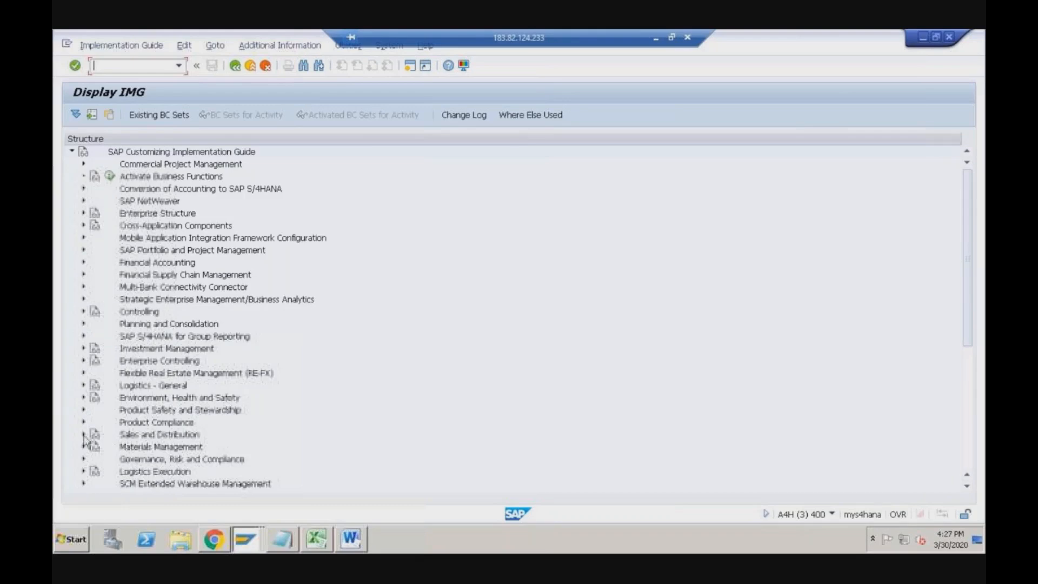
double_click(135, 435)
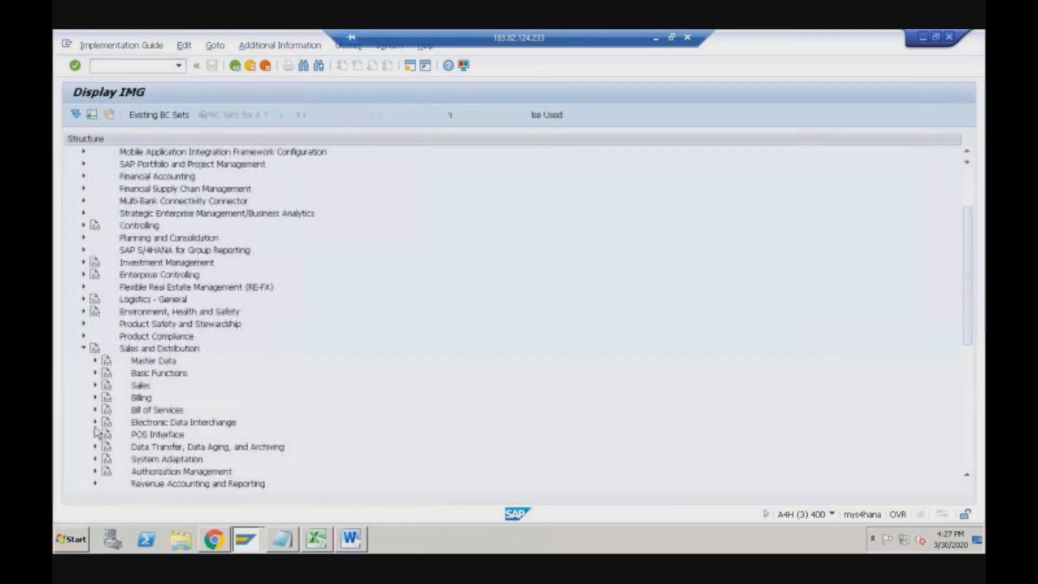
click(95, 386)
click(95, 385)
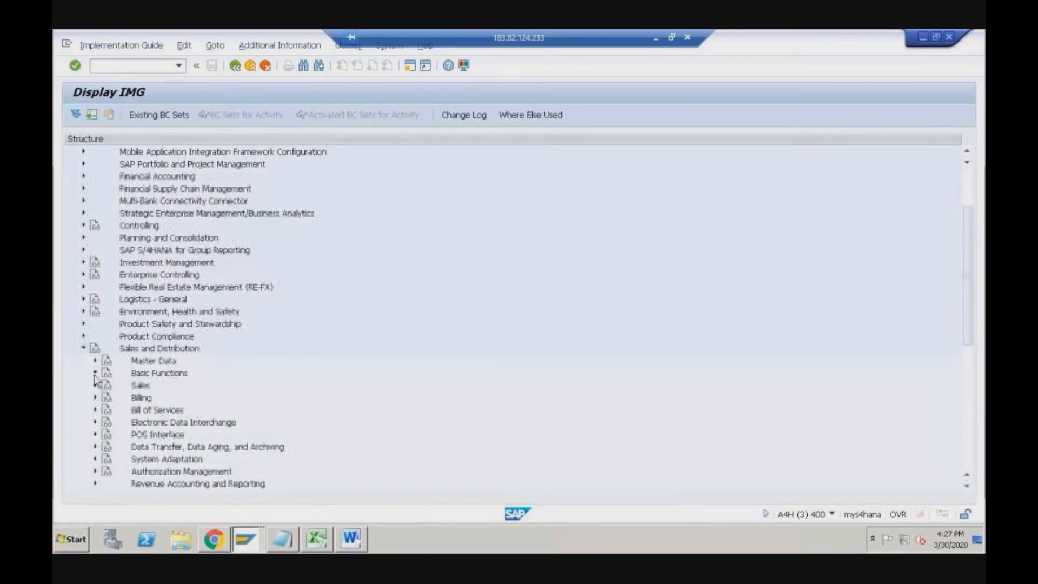
double_click(140, 373)
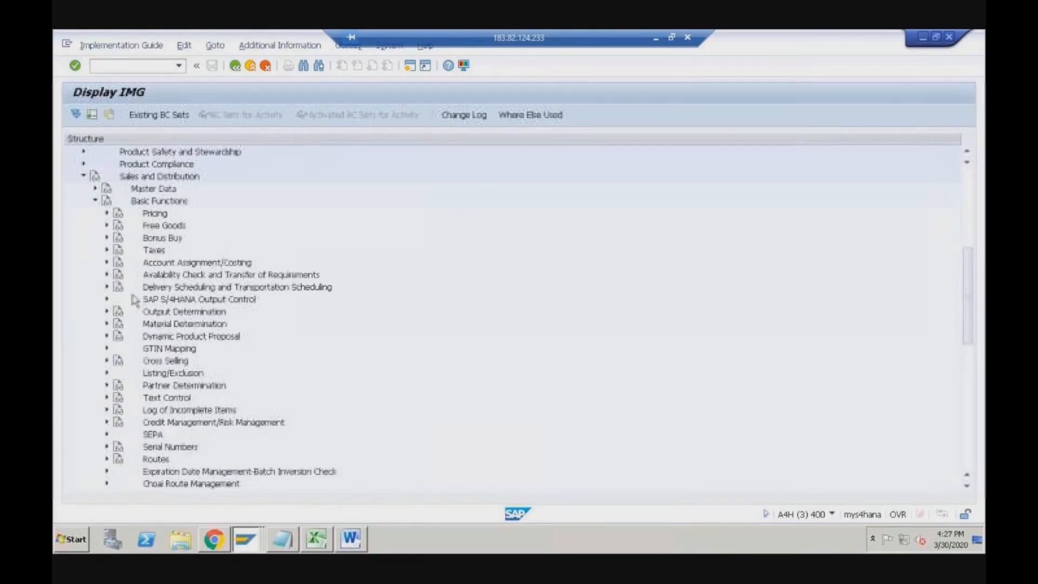
- Expand Availability Check > ATP Logic and execute Define Availability Check Group
click(108, 274)
click(119, 299)
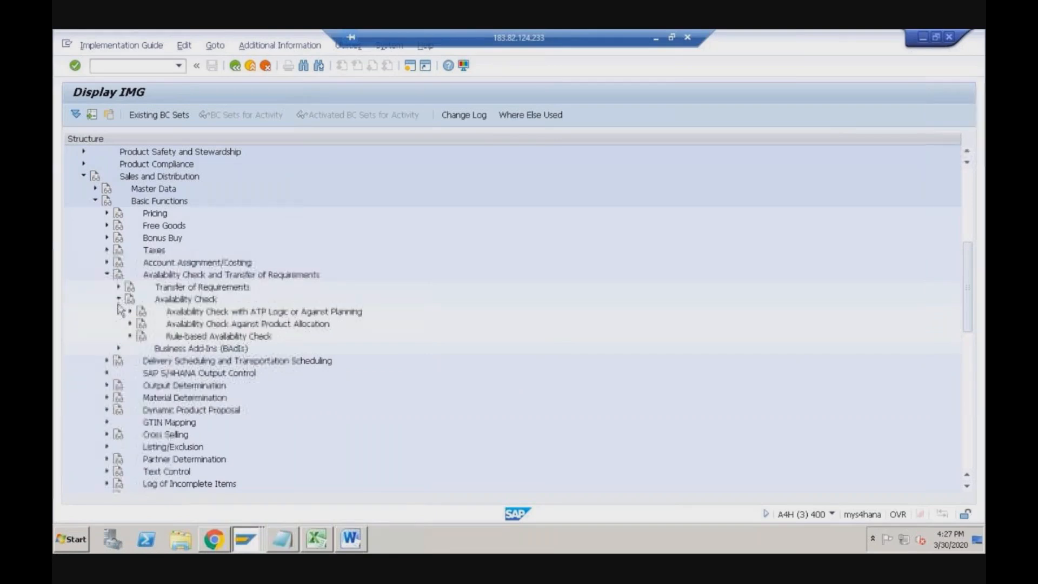
click(118, 299)
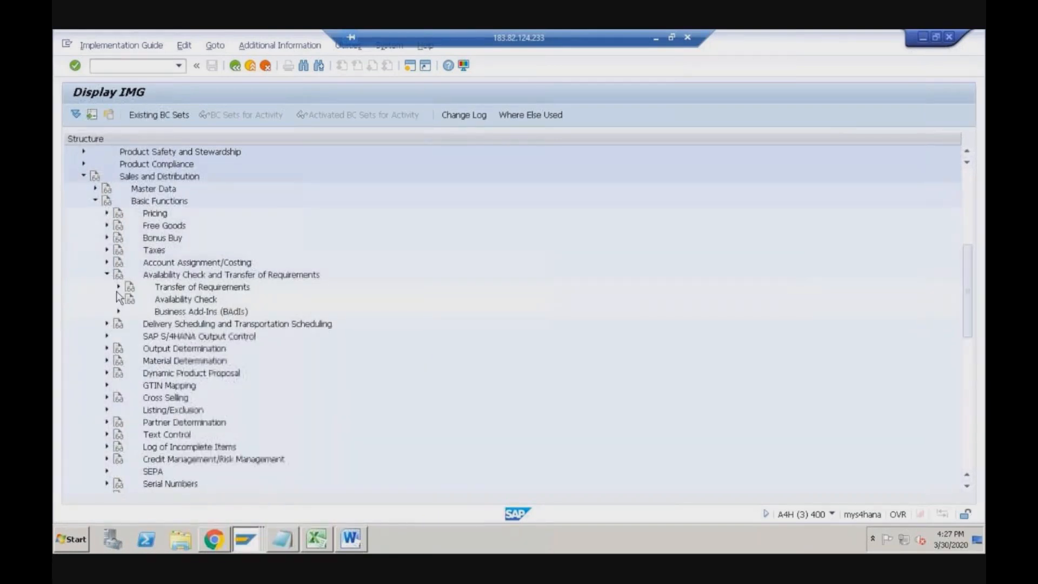
click(119, 287)
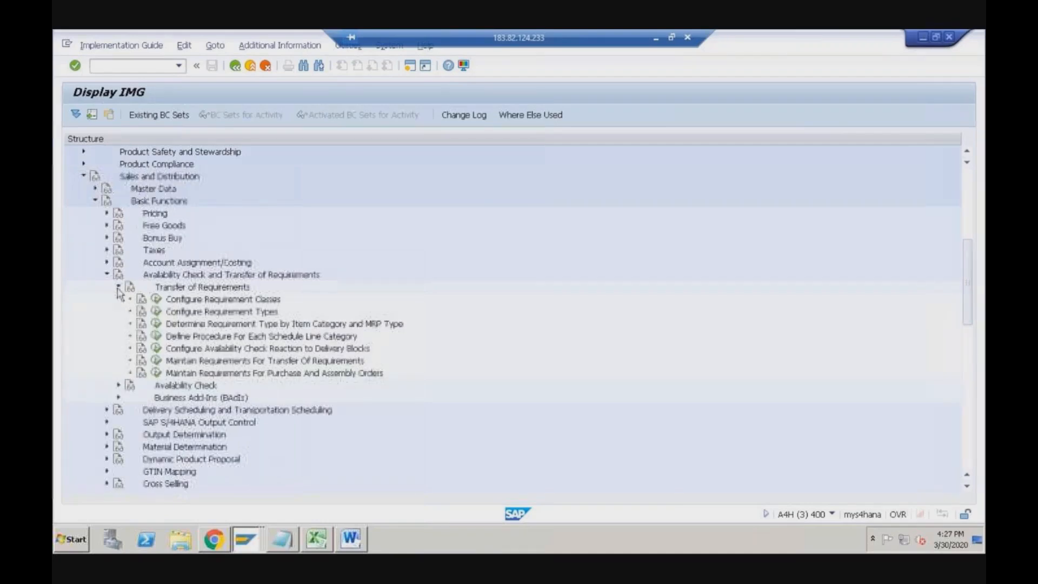
click(118, 287)
click(119, 300)
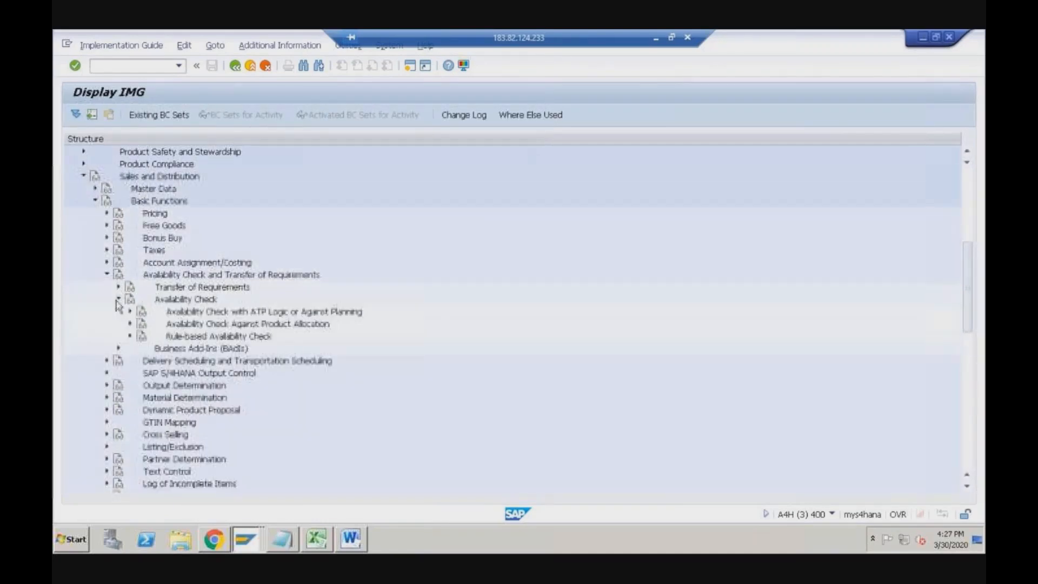
click(131, 312)
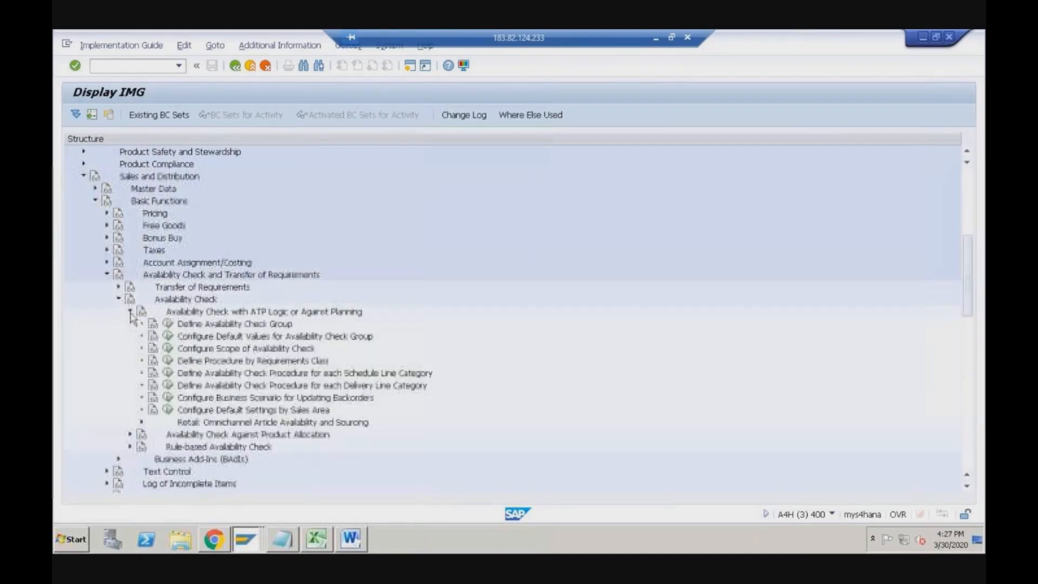
click(226, 325)
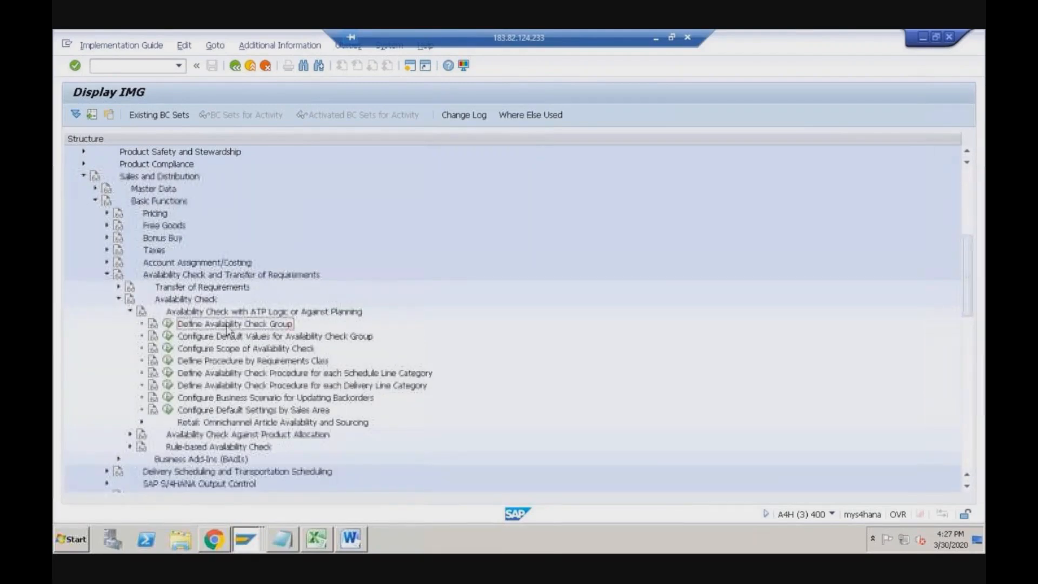
click(167, 324)
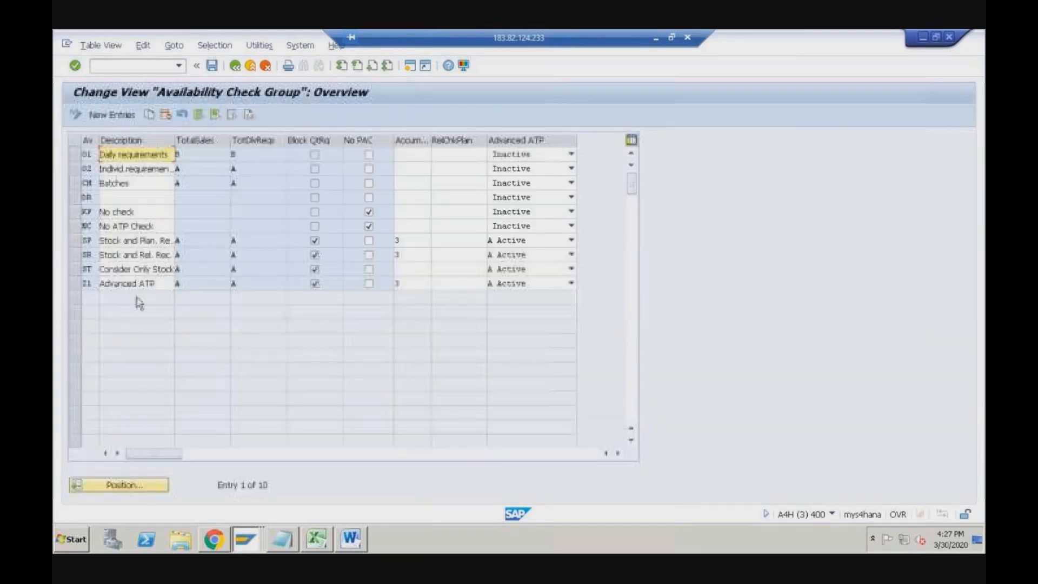
click(91, 283)
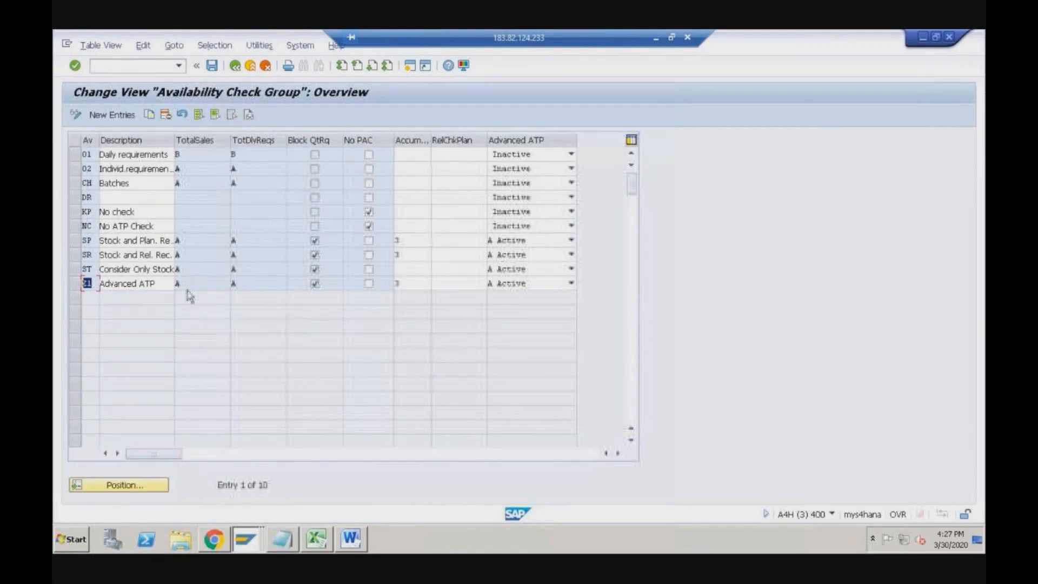
click(87, 168)
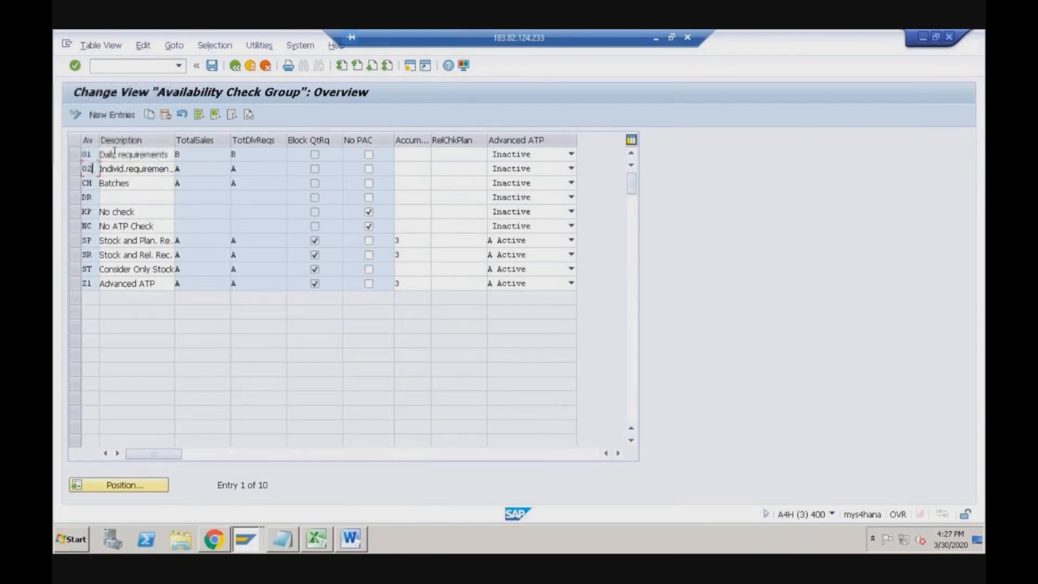
click(93, 283)
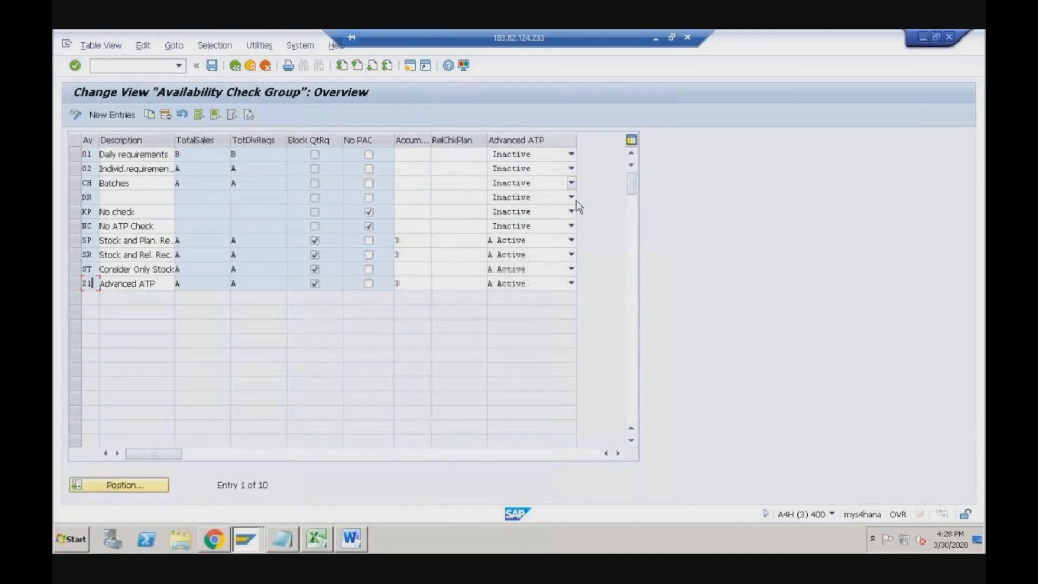
click(572, 284)
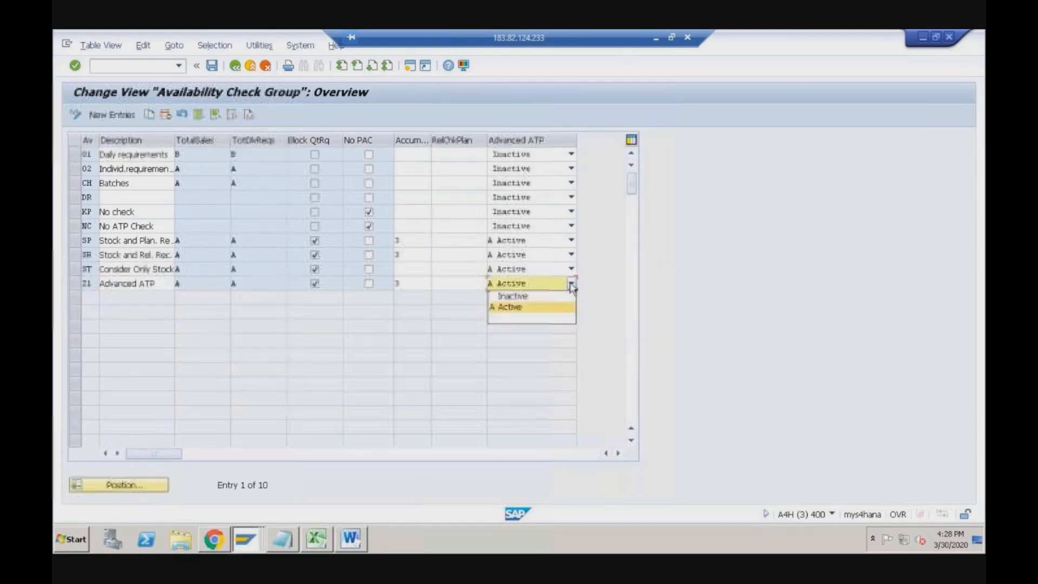
click(572, 283)
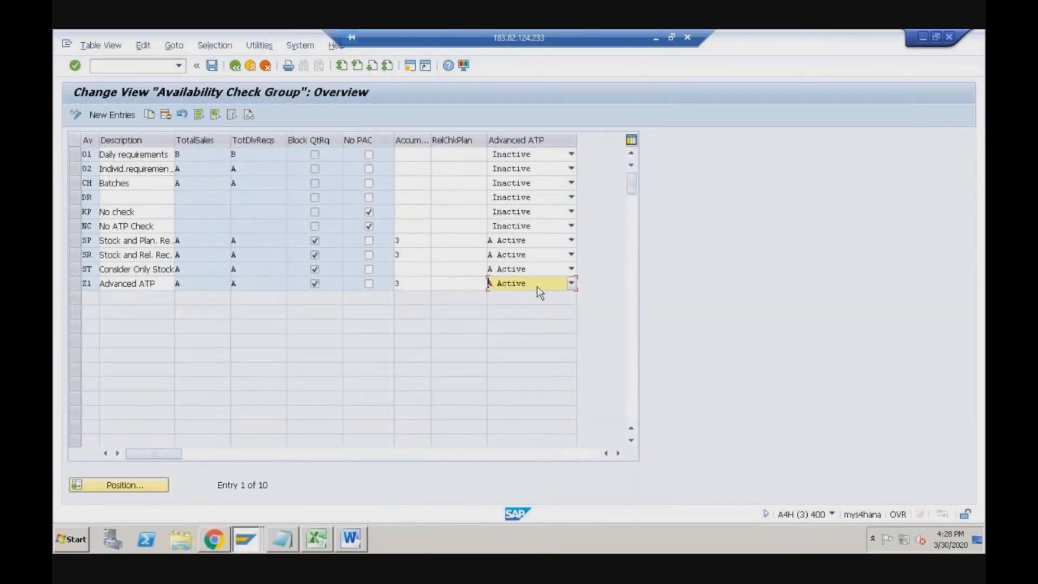
click(91, 155)
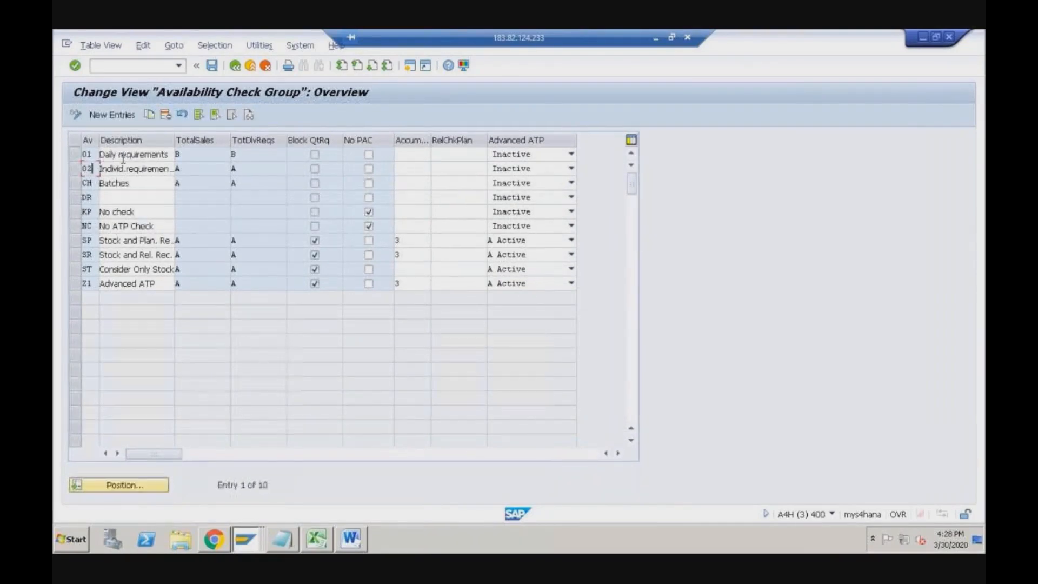
drag(166, 156, 96, 154)
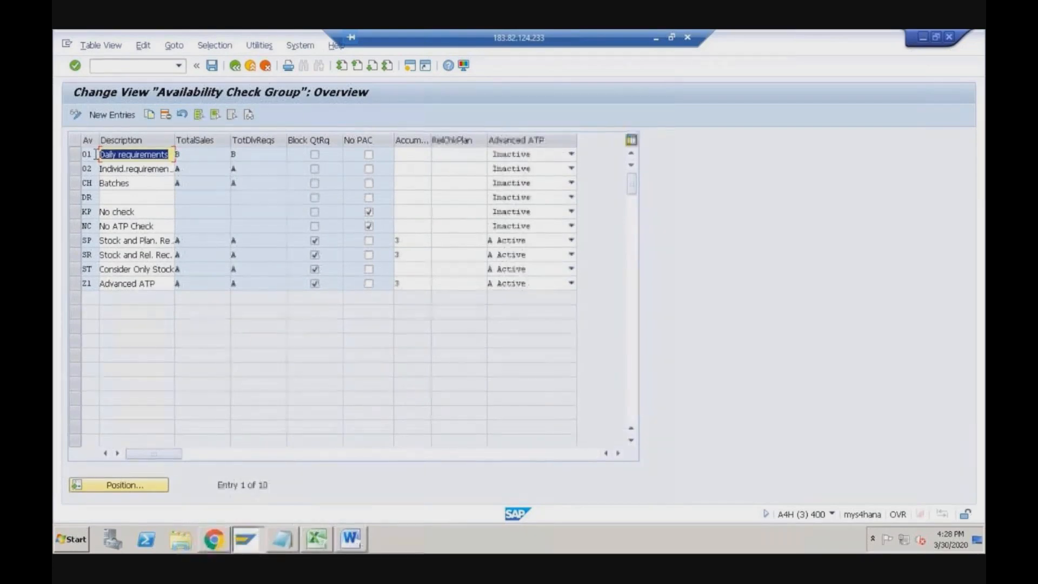
click(114, 155)
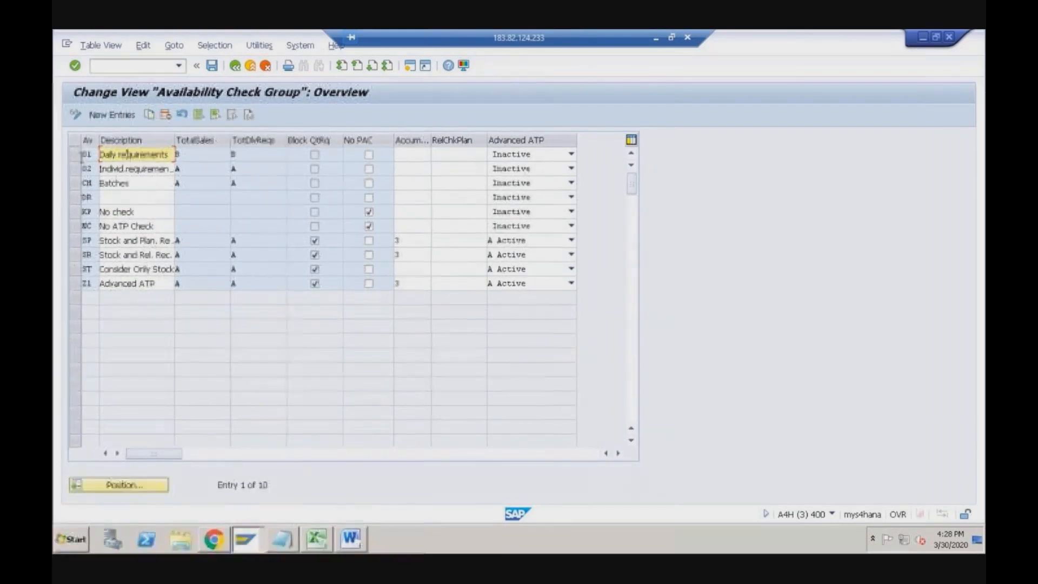
- Inspect groups 01, 02 and Z1 in the table, then go back without changes
click(75, 156)
click(79, 171)
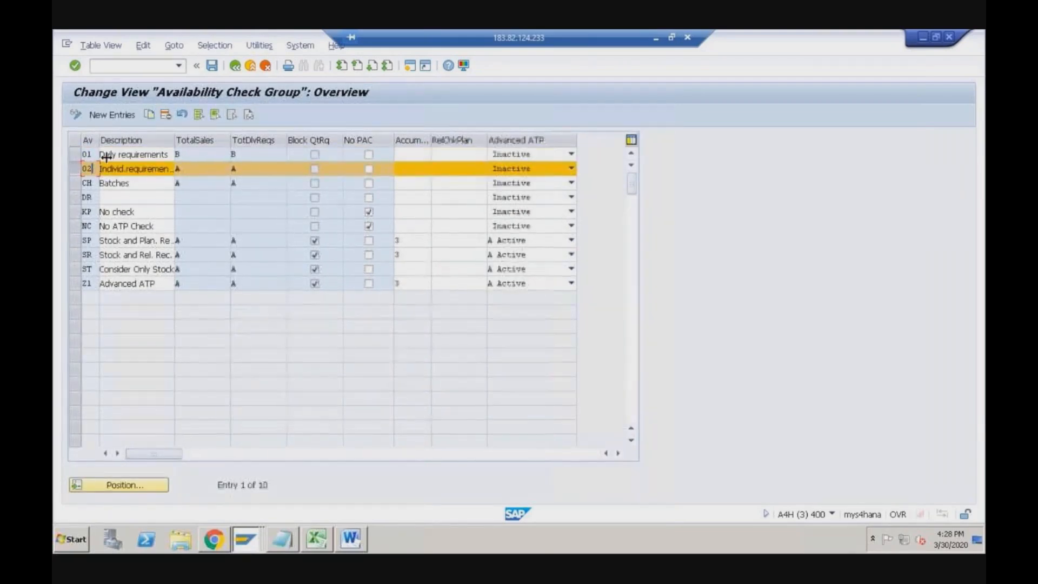
click(97, 155)
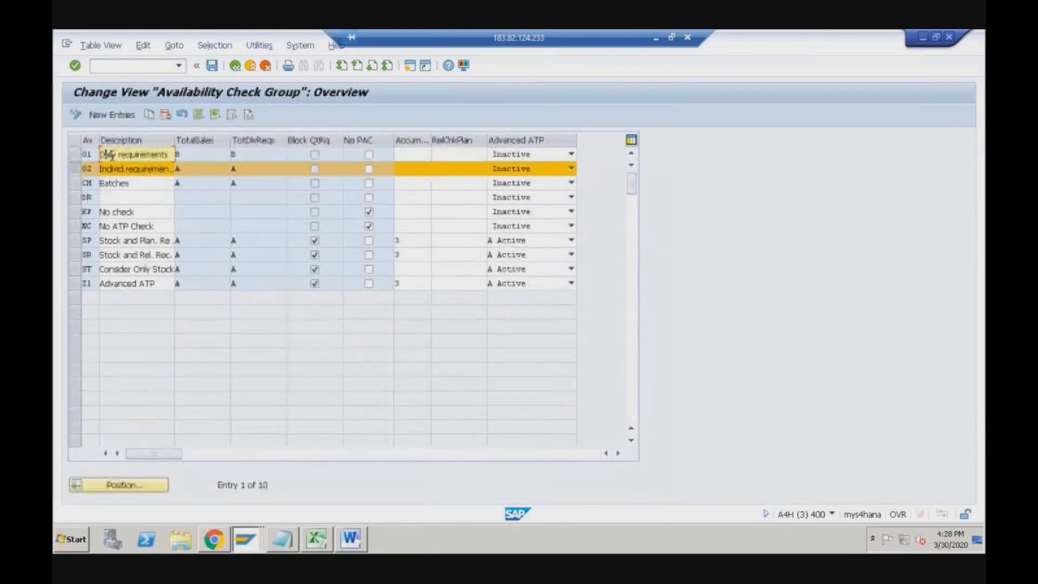
click(91, 169)
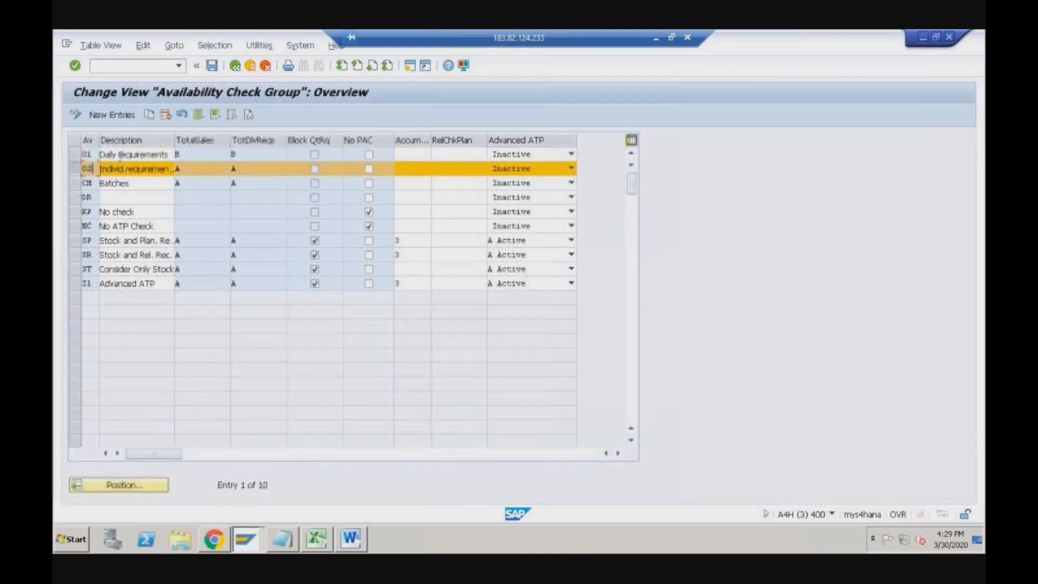
double_click(95, 283)
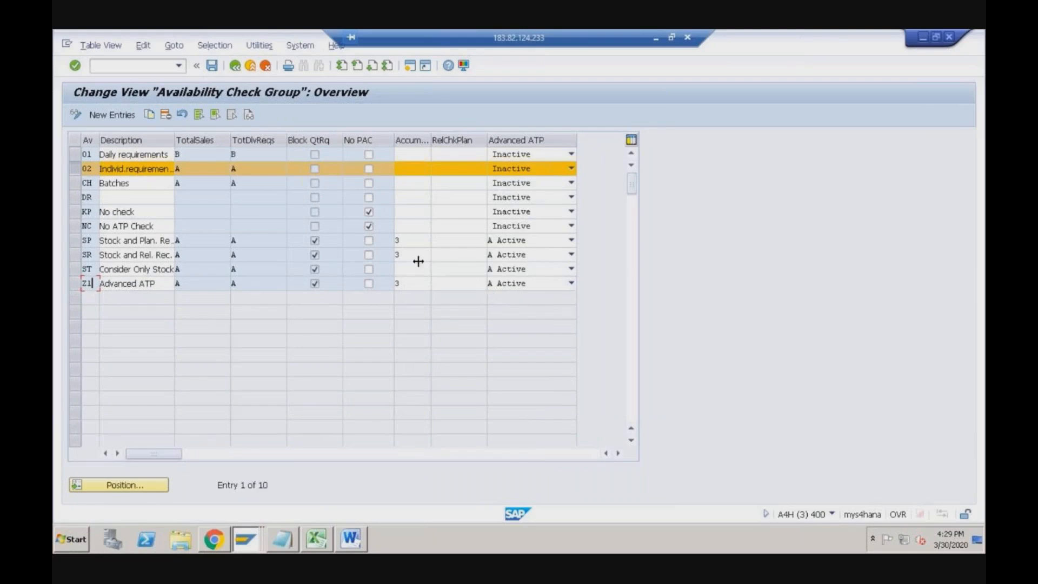
click(233, 67)
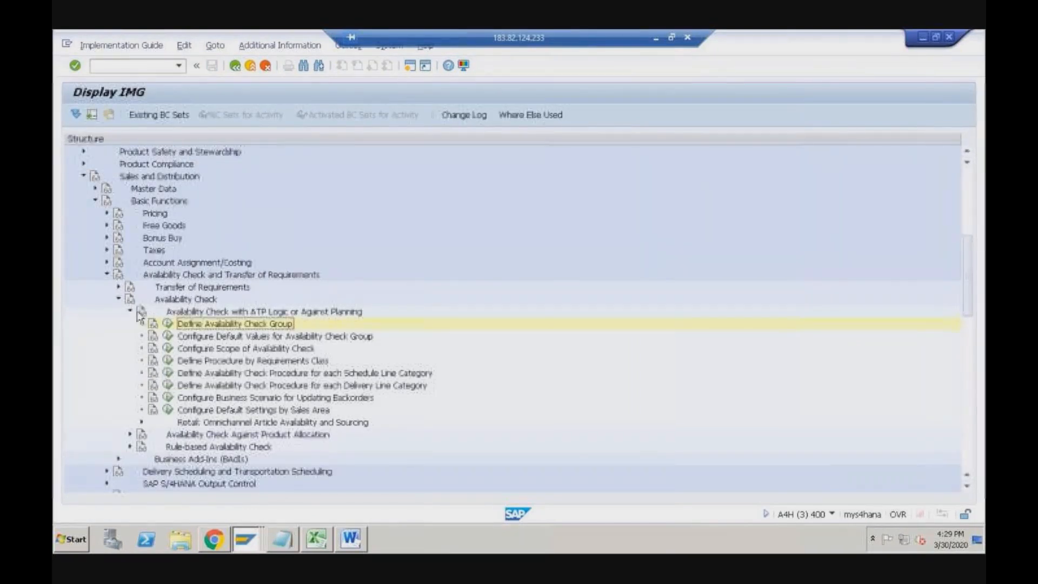
- Collapse Sales and Distribution and expand Cross-Application Components > Advanced Available-to-Promise (aATP)
click(83, 176)
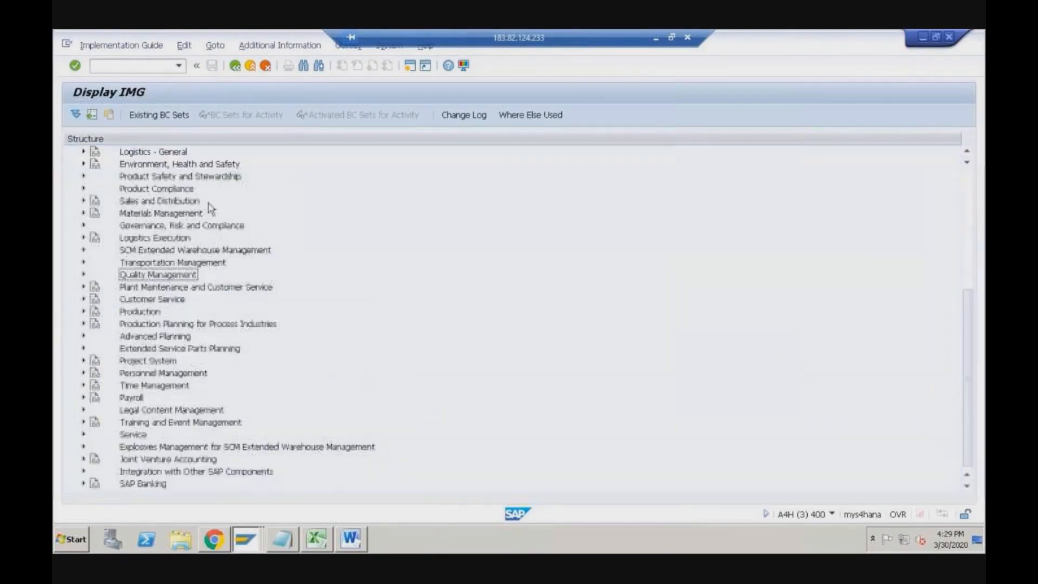
click(969, 187)
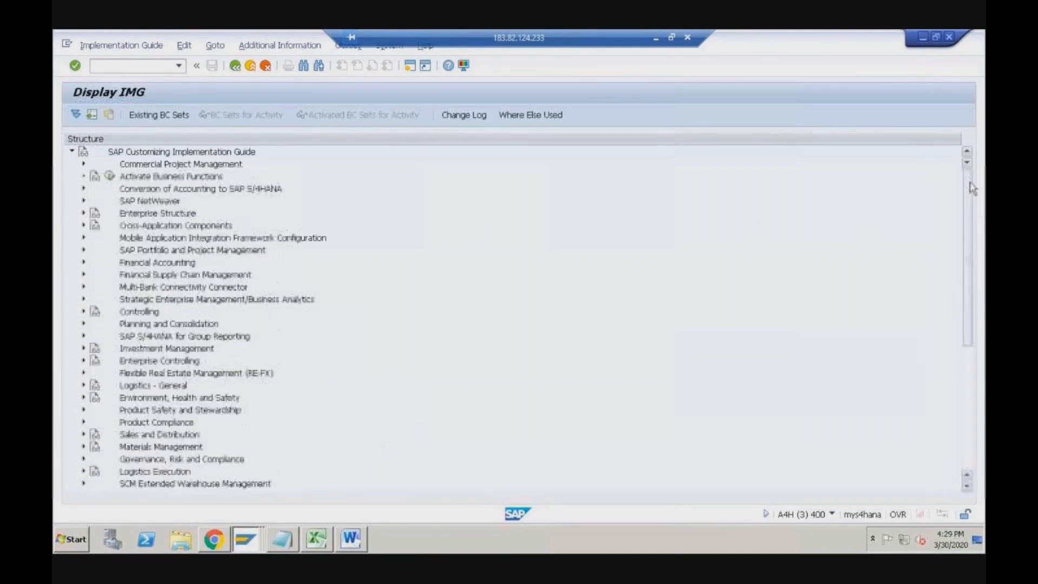
double_click(232, 225)
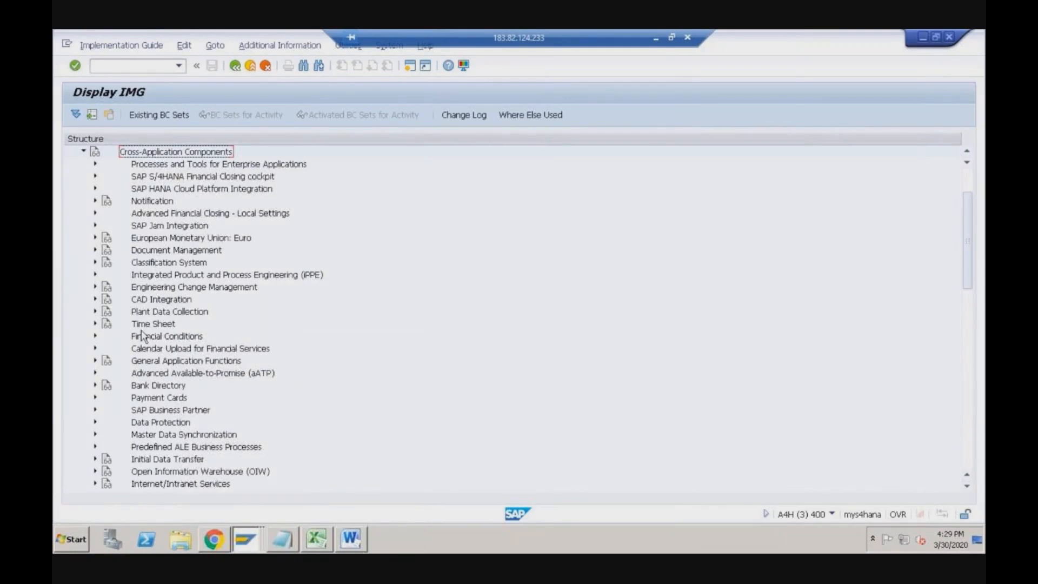
click(148, 374)
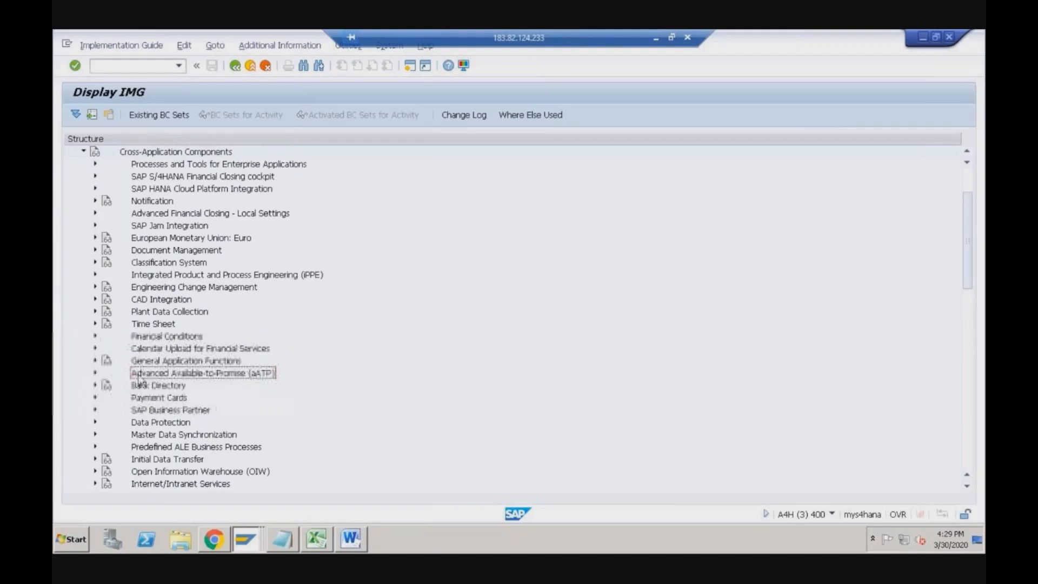
click(95, 373)
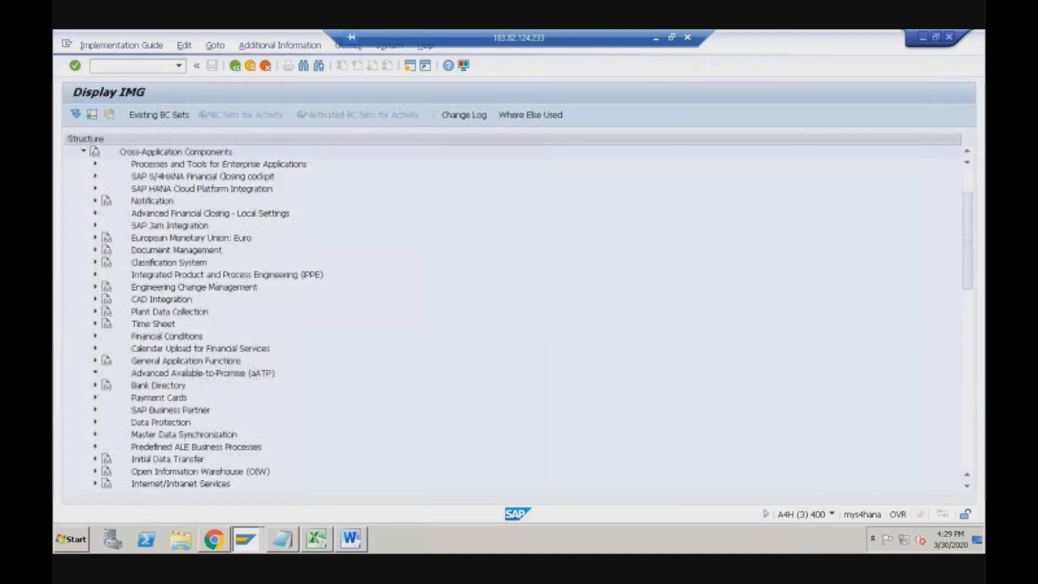
- Look over the aATP nodes PAC, PAL and BOP, then expand Product Allocation (PAL)
scroll(108, 377, down, 1)
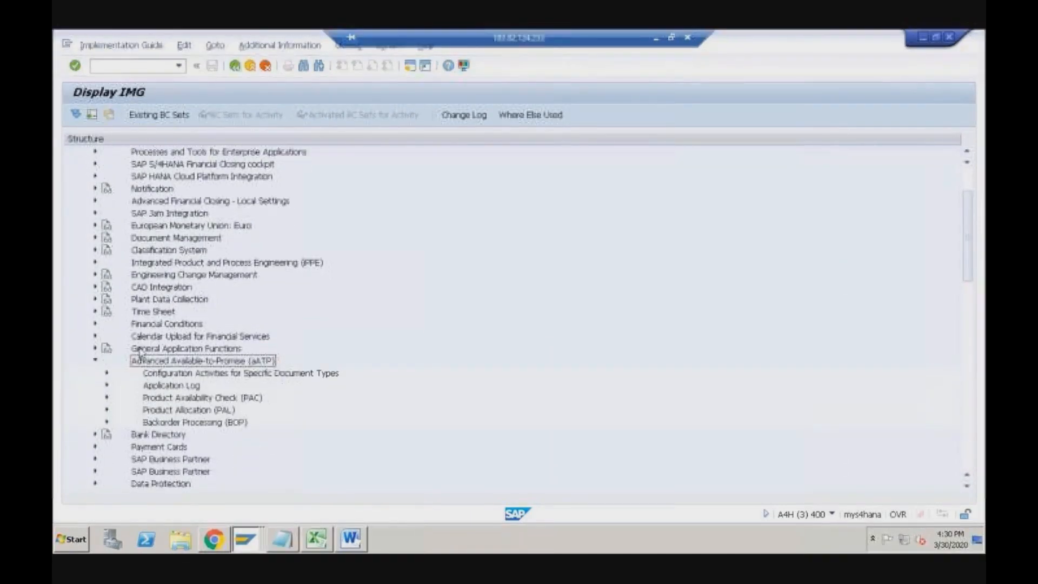
click(174, 376)
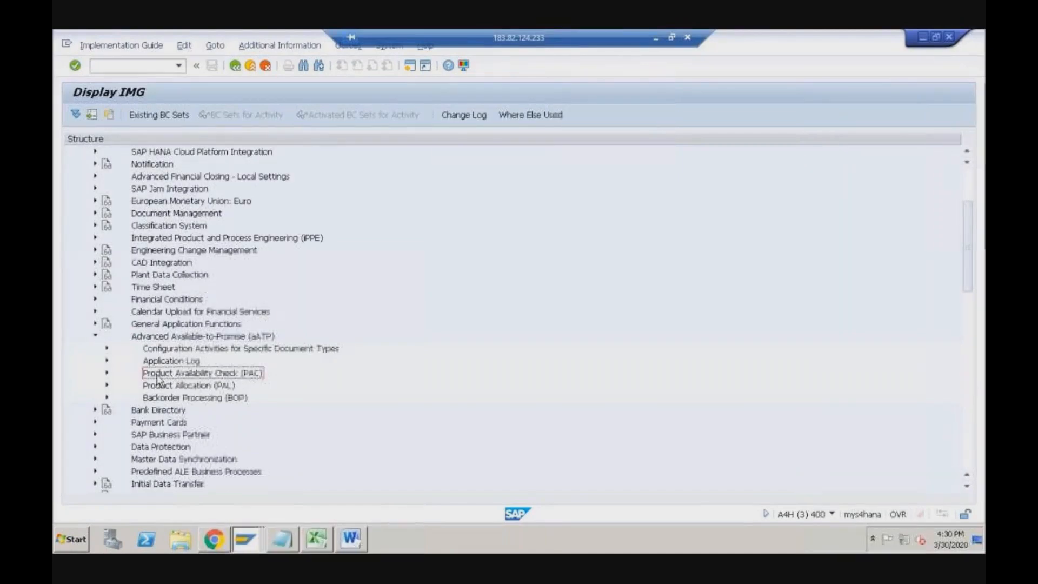
click(198, 386)
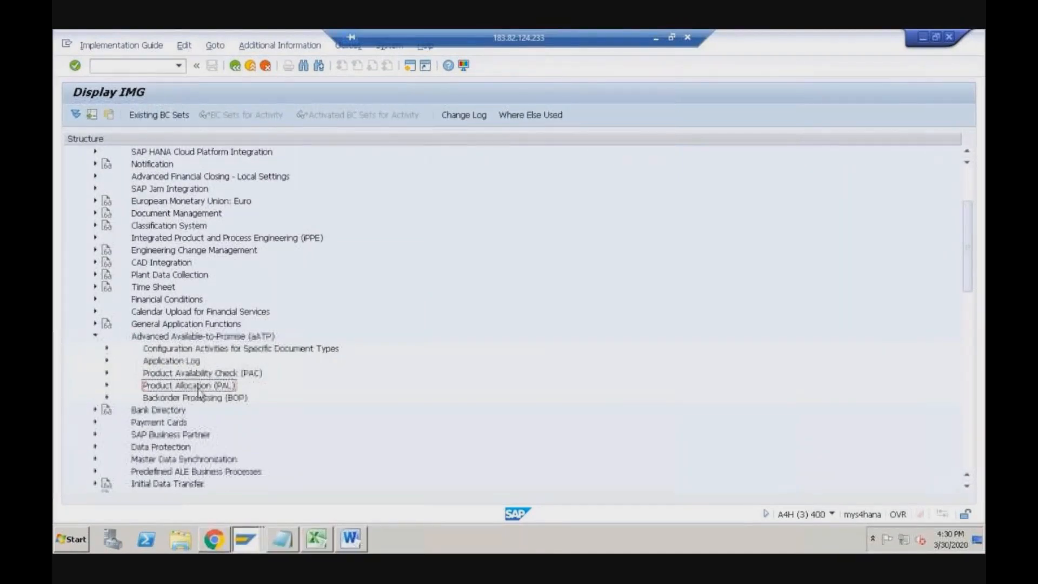
click(187, 398)
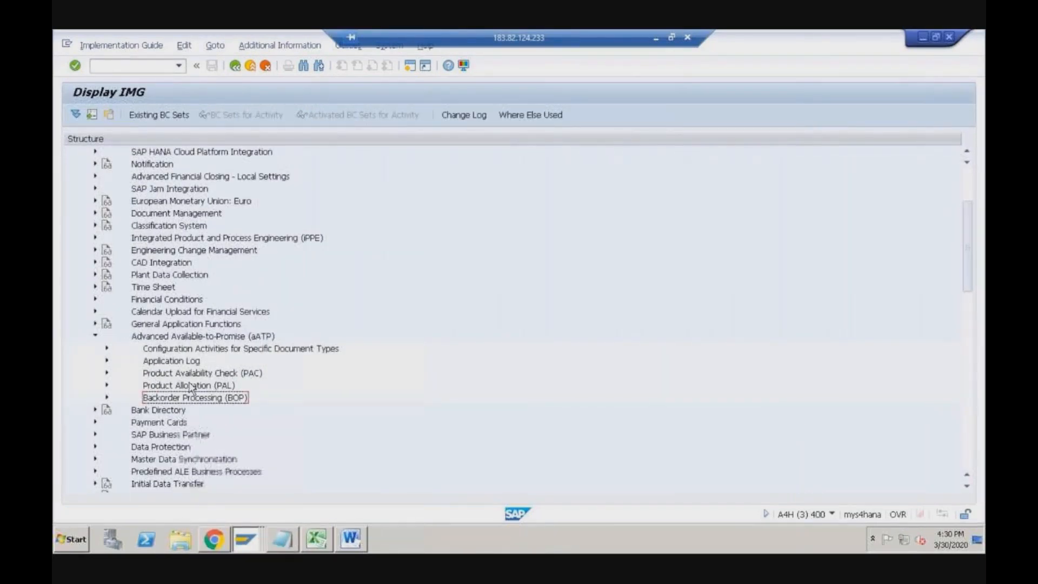
click(187, 337)
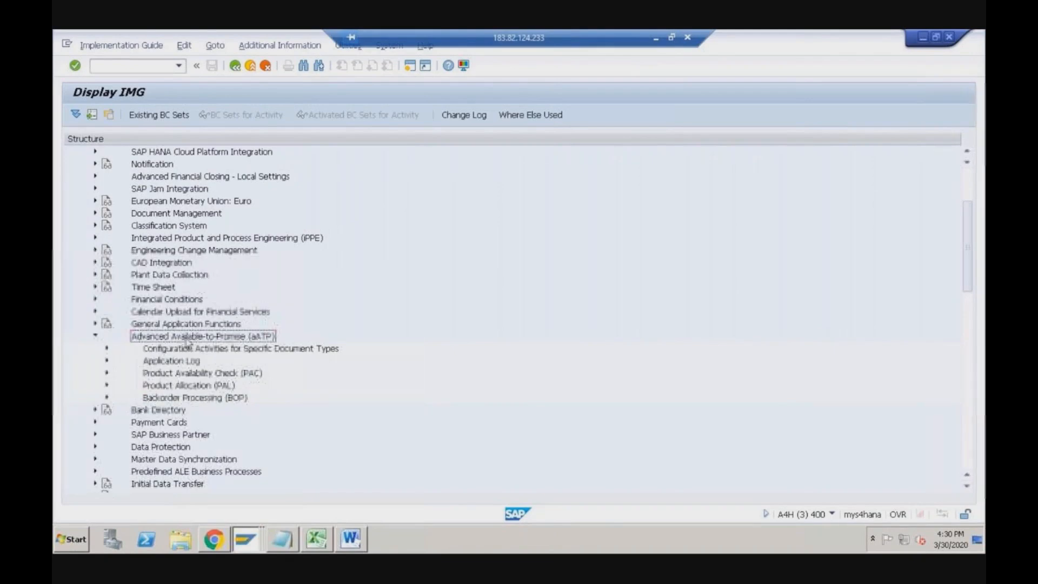
click(170, 386)
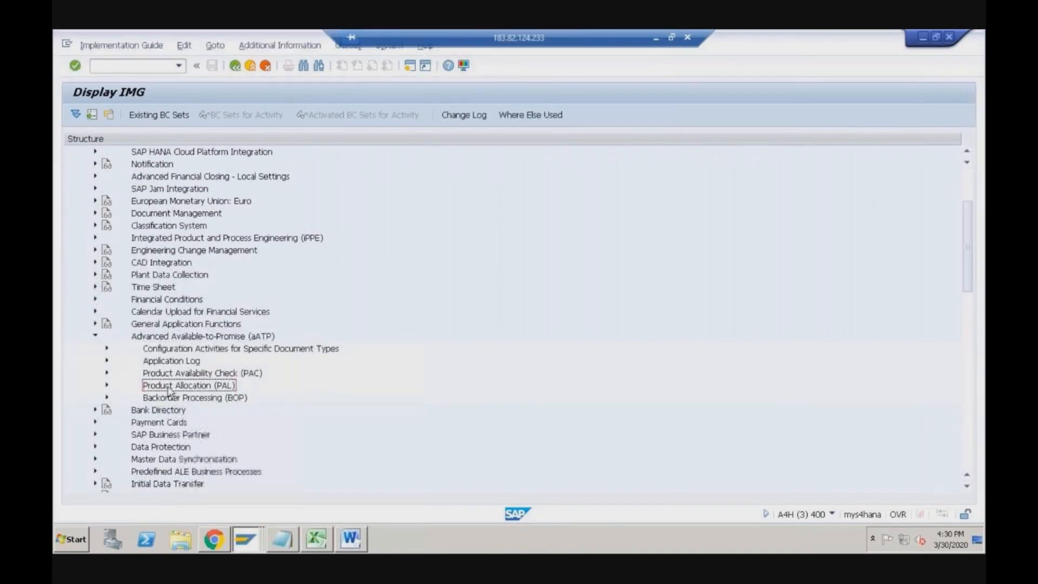
click(107, 386)
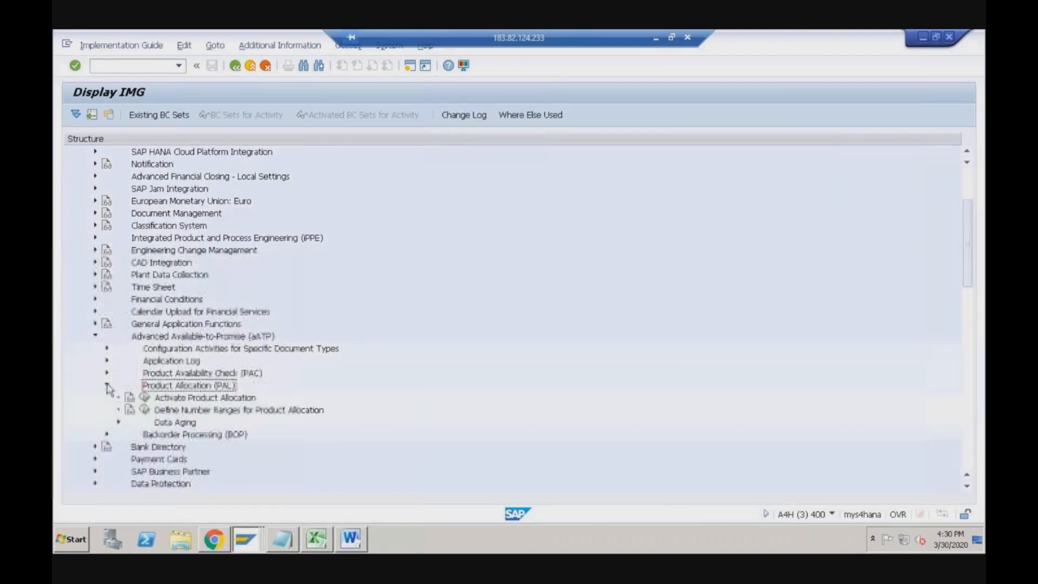
- Confirm Activate Product Allocation is set to Yes and return to the IMG tree
click(145, 397)
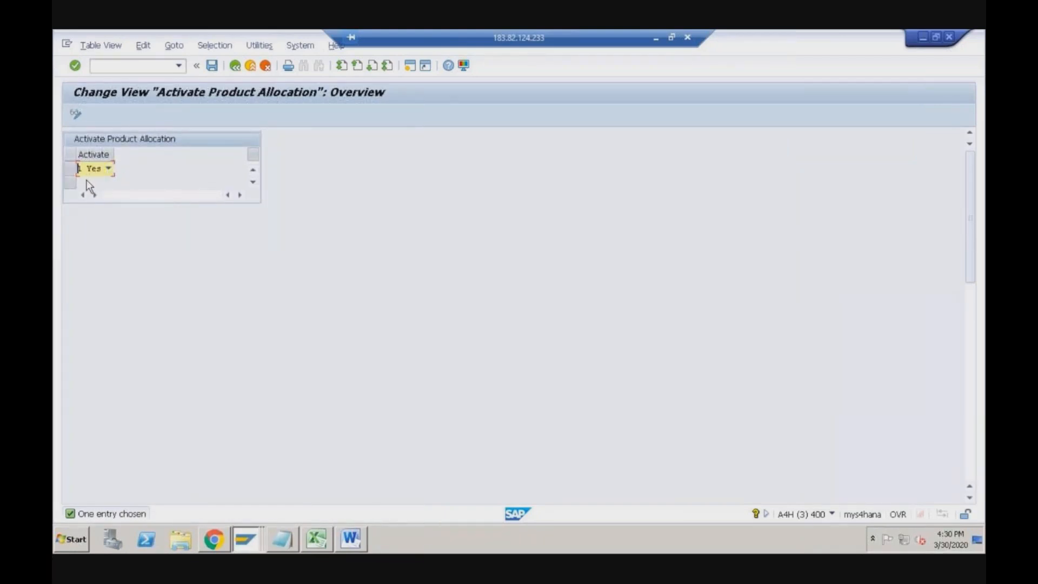
click(234, 66)
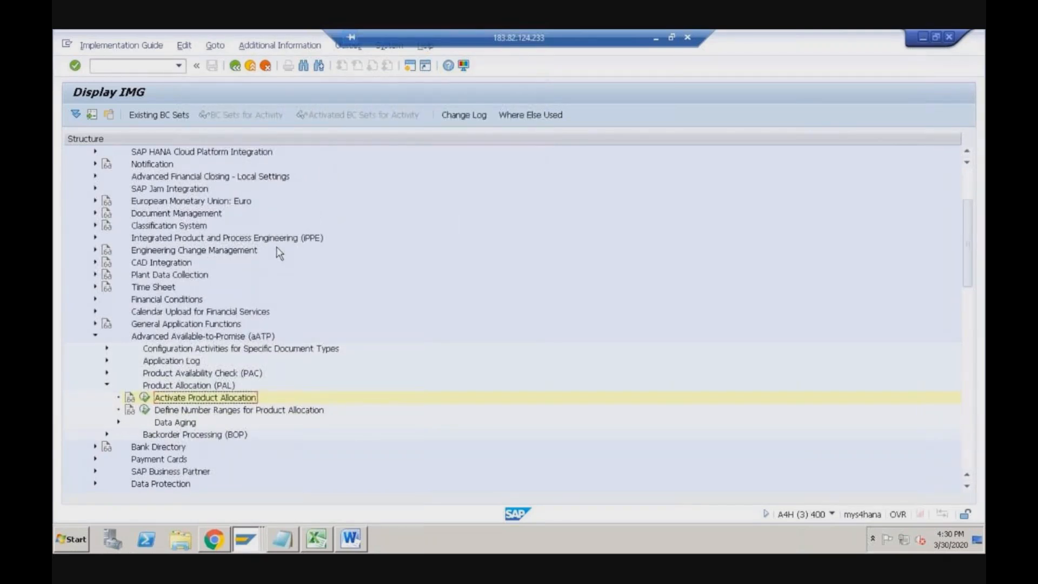
- Rerun /nmm03 from the history, cancel view selection, and switch to the Word notes
click(178, 66)
click(127, 93)
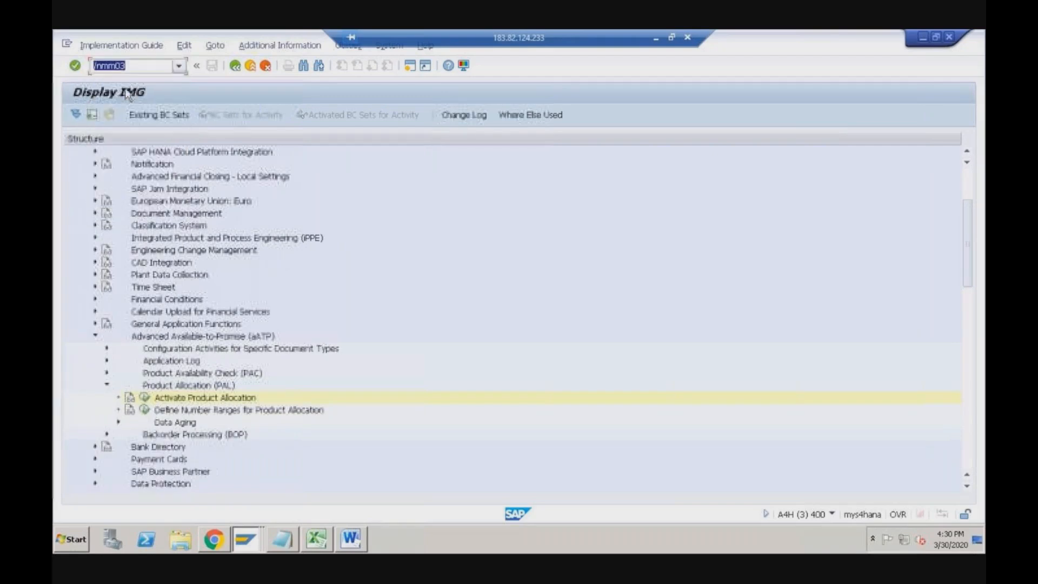
key(Return)
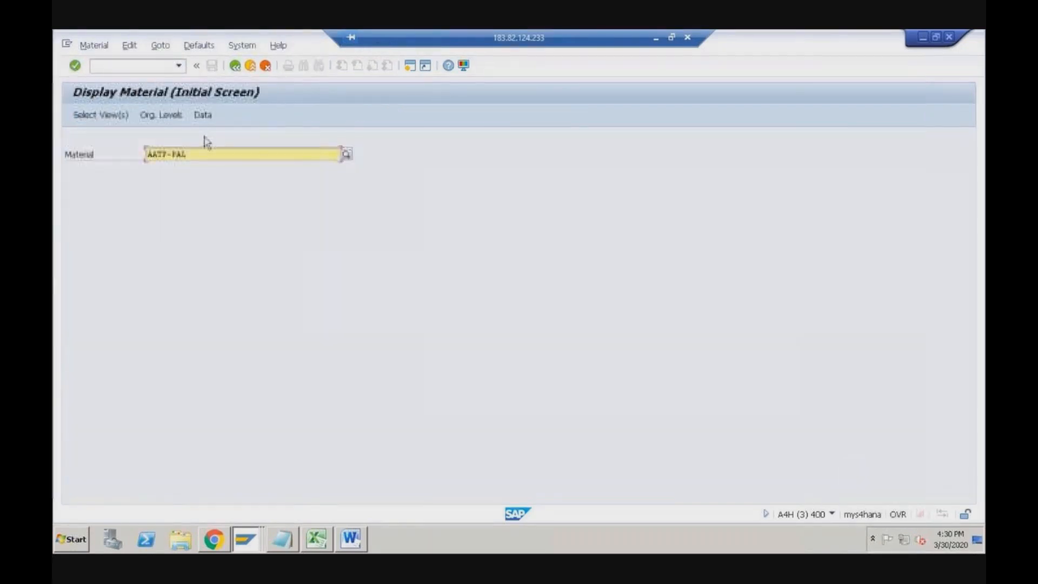
key(Return)
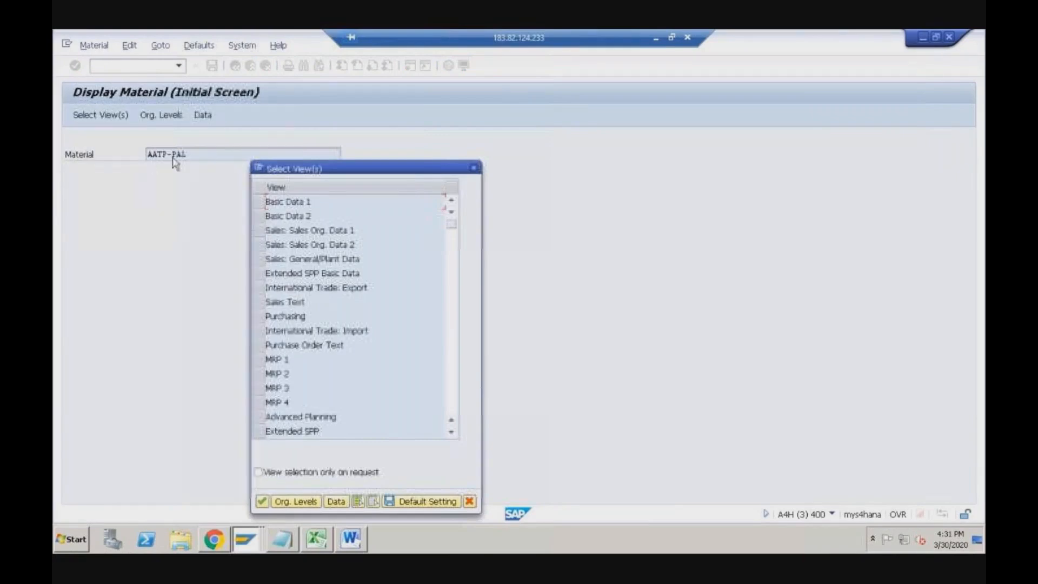
click(475, 169)
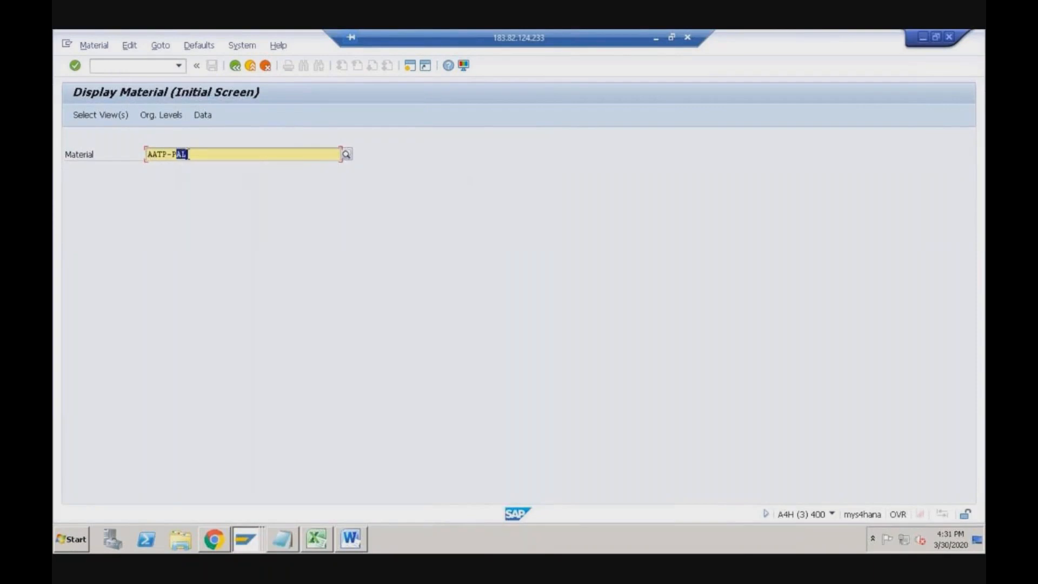
click(145, 67)
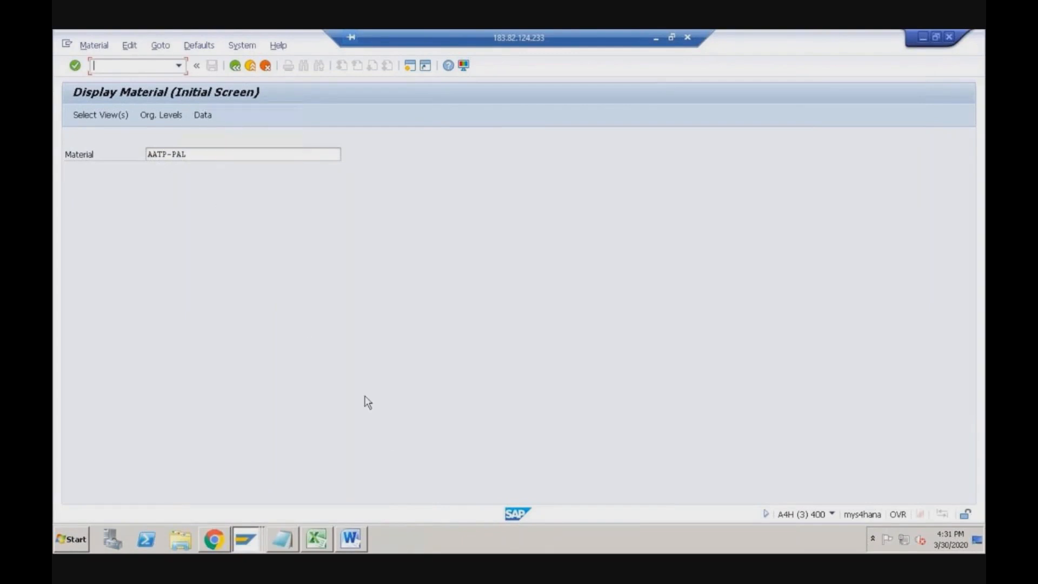
click(352, 539)
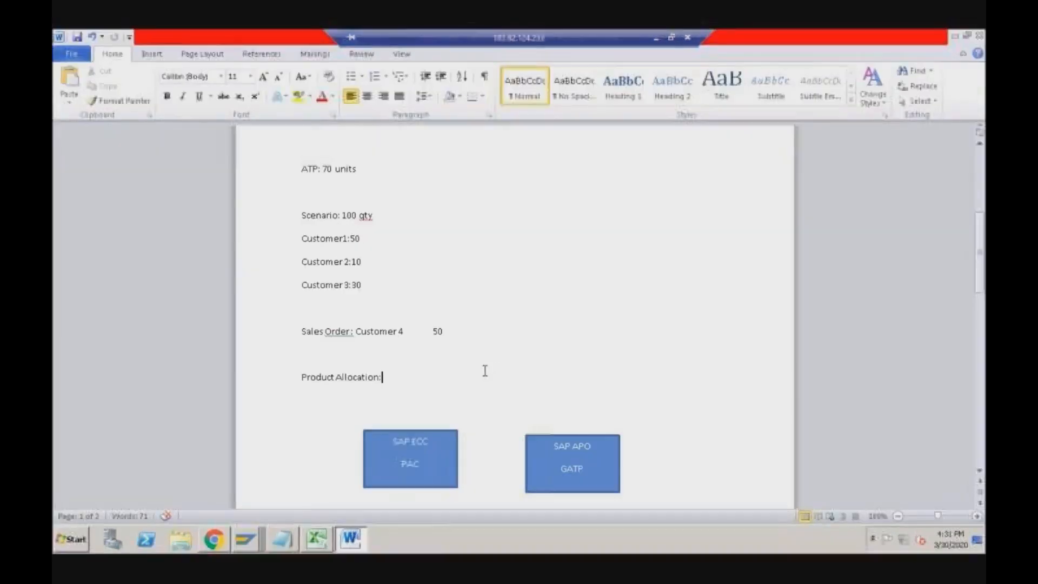
scroll(484, 371, down, 3)
click(560, 382)
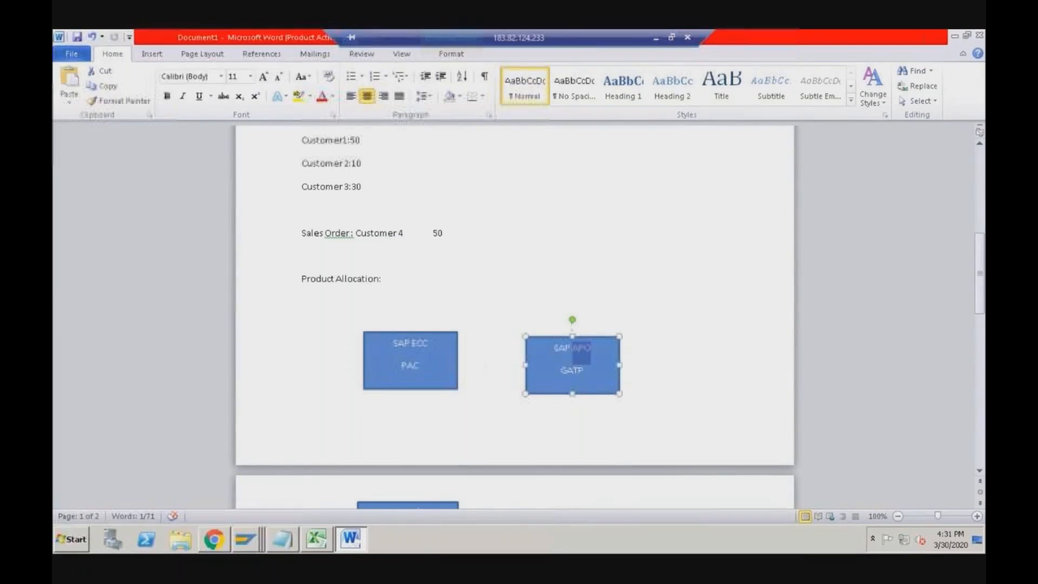
drag(393, 344, 425, 371)
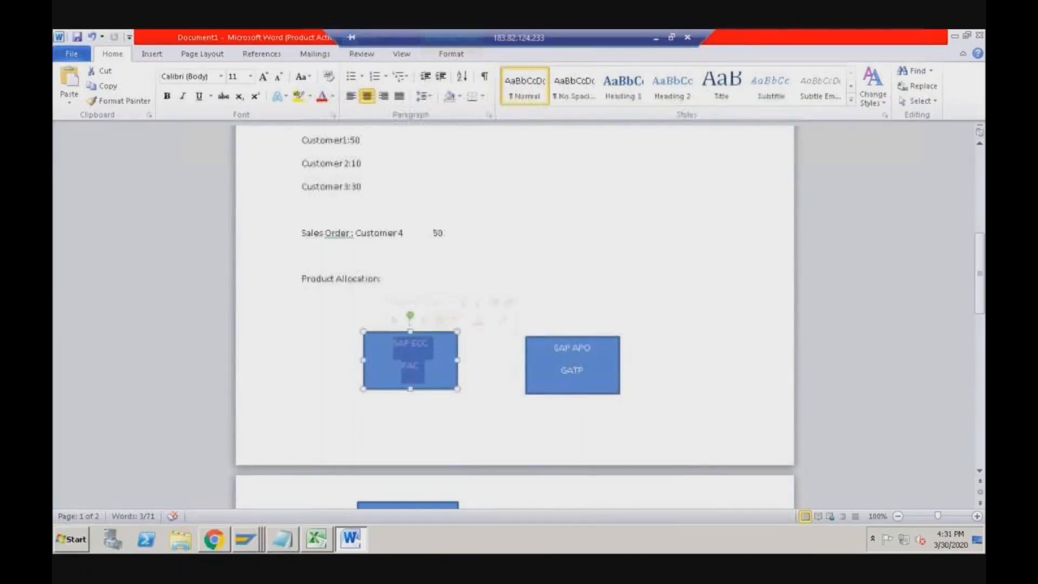
drag(554, 348, 587, 373)
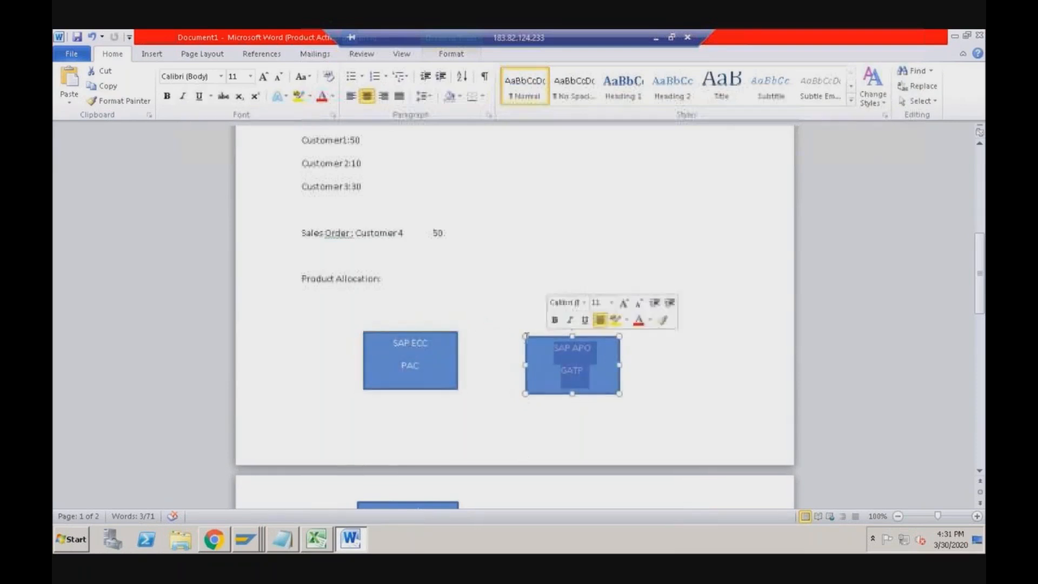
drag(420, 369, 392, 343)
drag(554, 348, 587, 373)
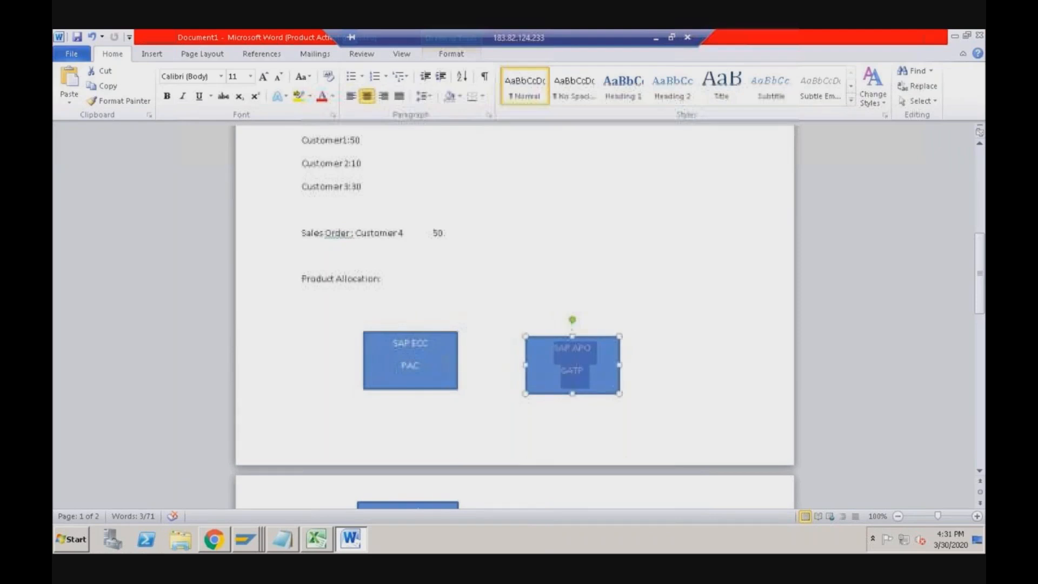
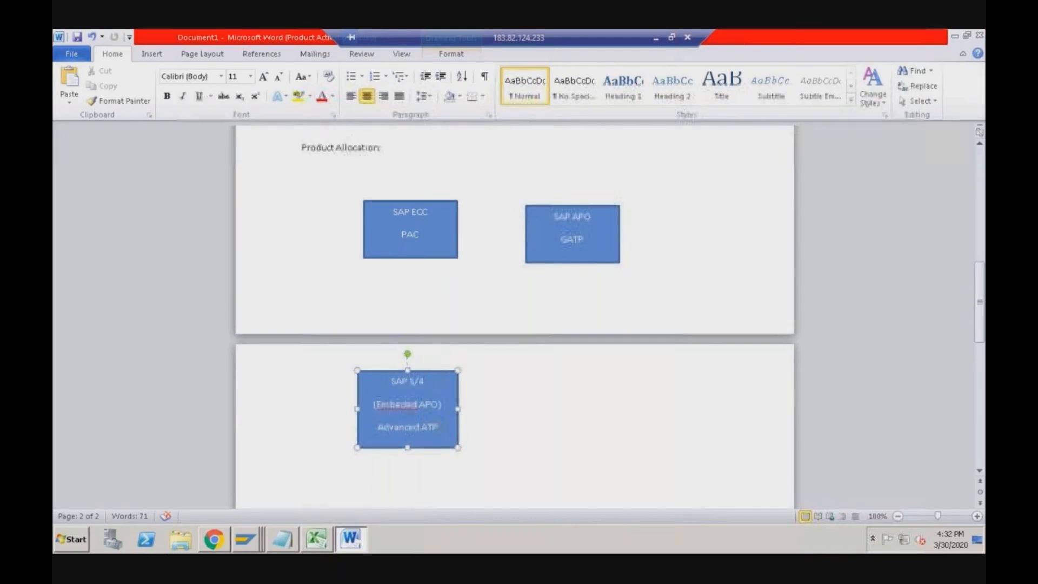
- Back out of the AATP_PAL object to the launchpad home, then bring up the Word notes
click(222, 538)
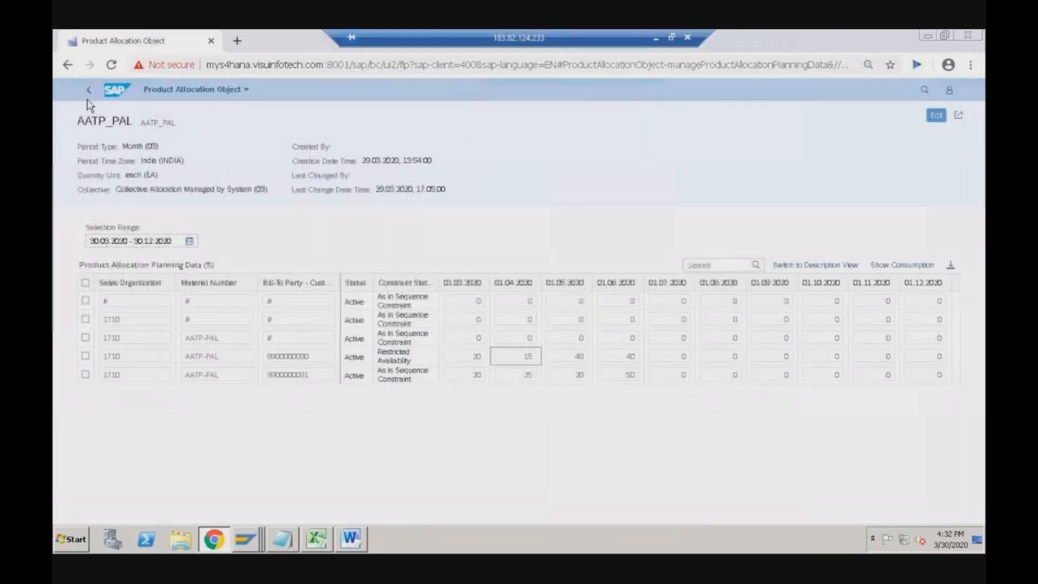
click(88, 90)
click(88, 90)
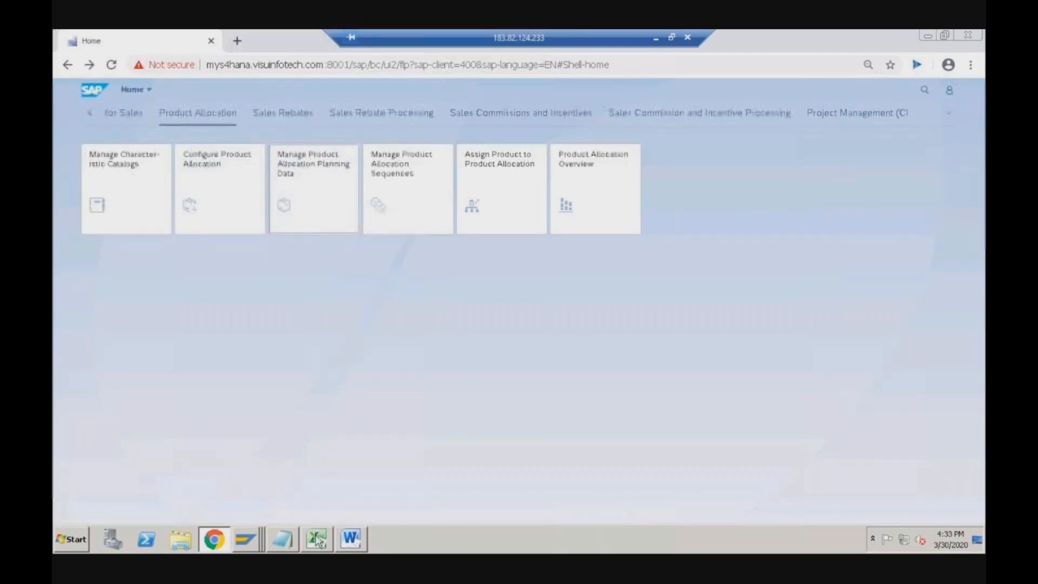
click(351, 537)
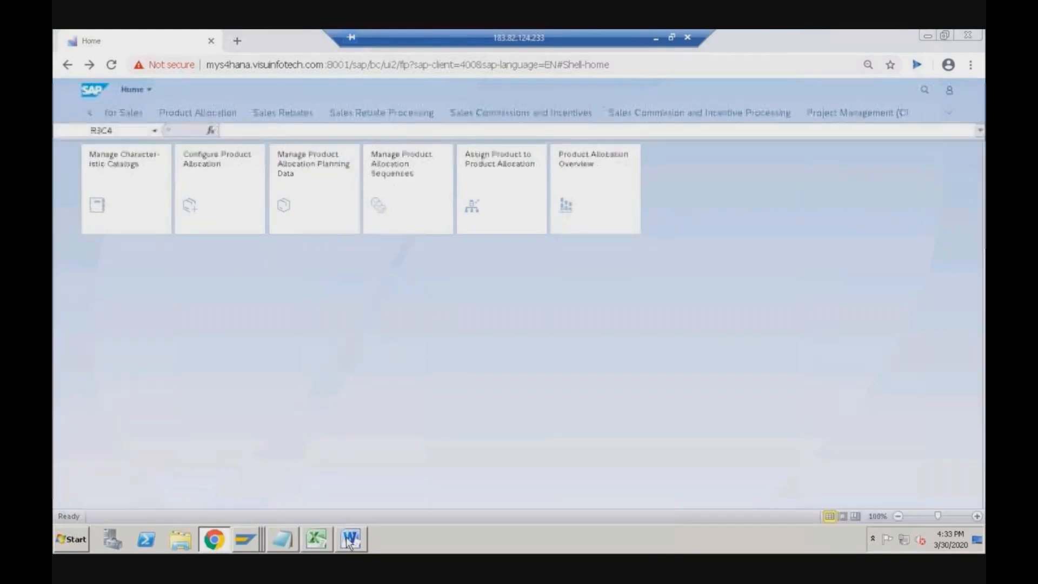
scroll(379, 282, up, 8)
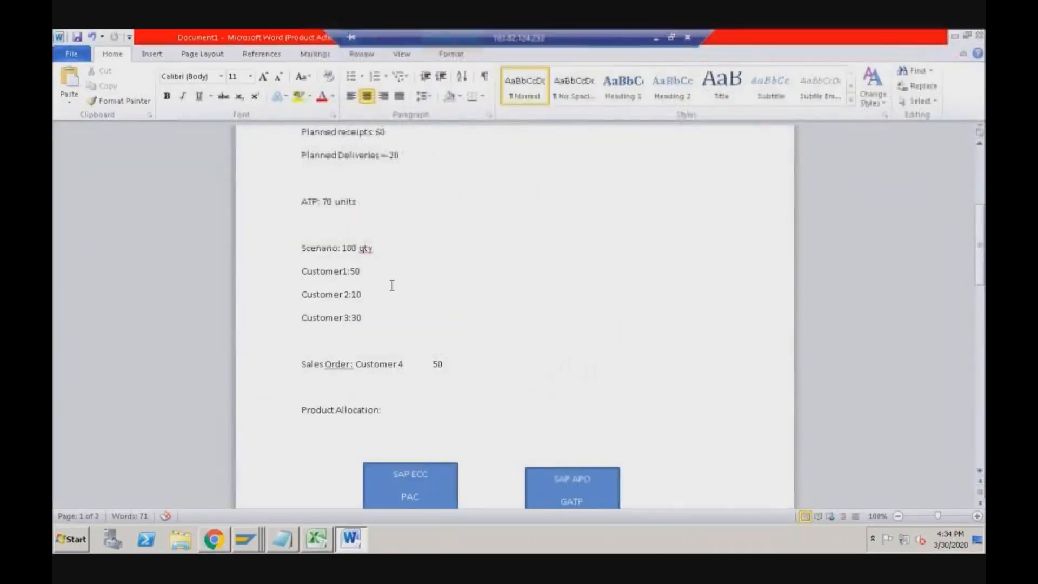
- Highlight the Customer1:50, Customer 2:10 and Customer 3:30 lines, then switch back to SAP
click(372, 270)
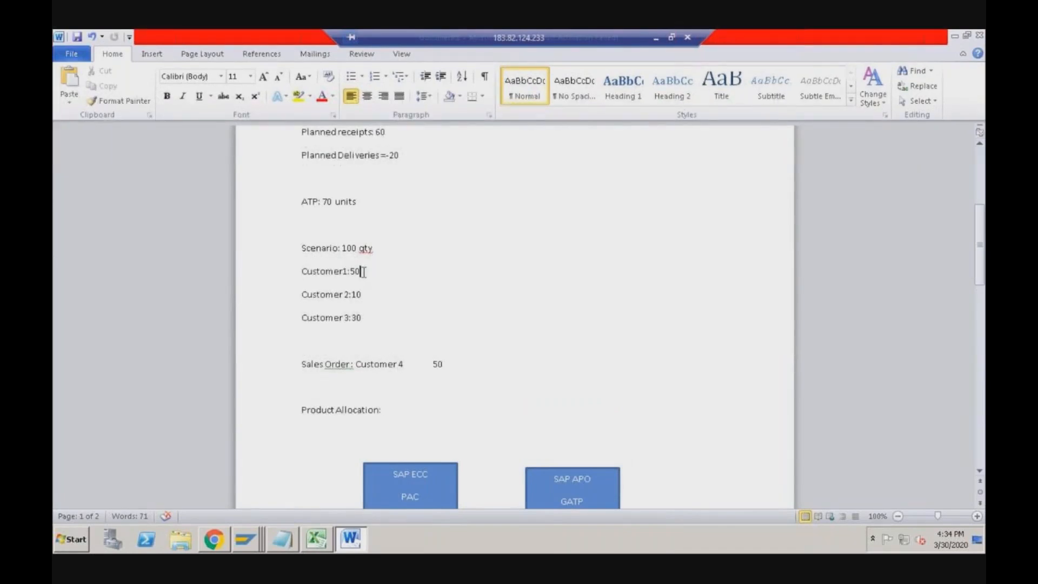
triple_click(318, 273)
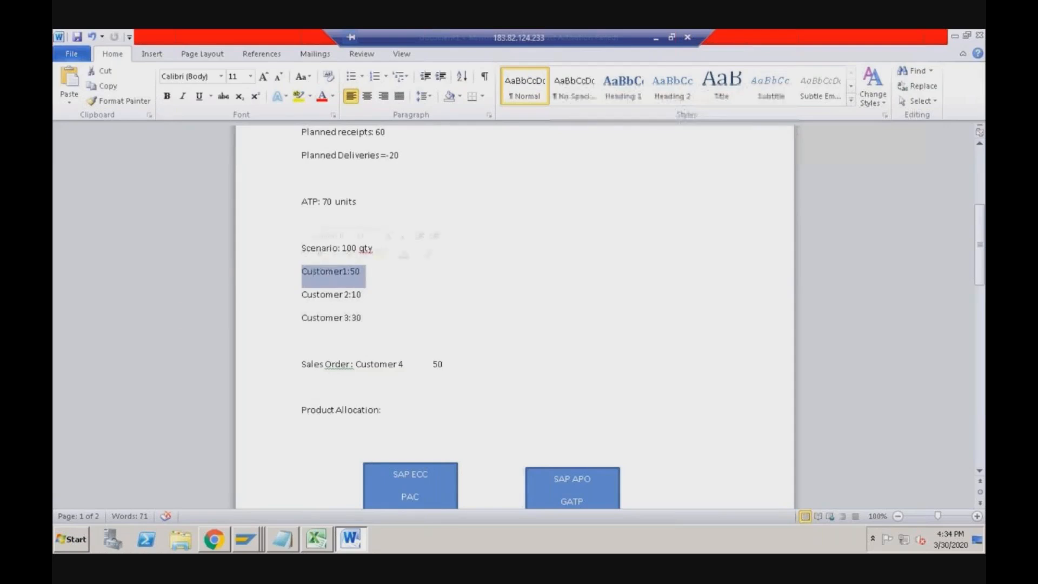
triple_click(331, 295)
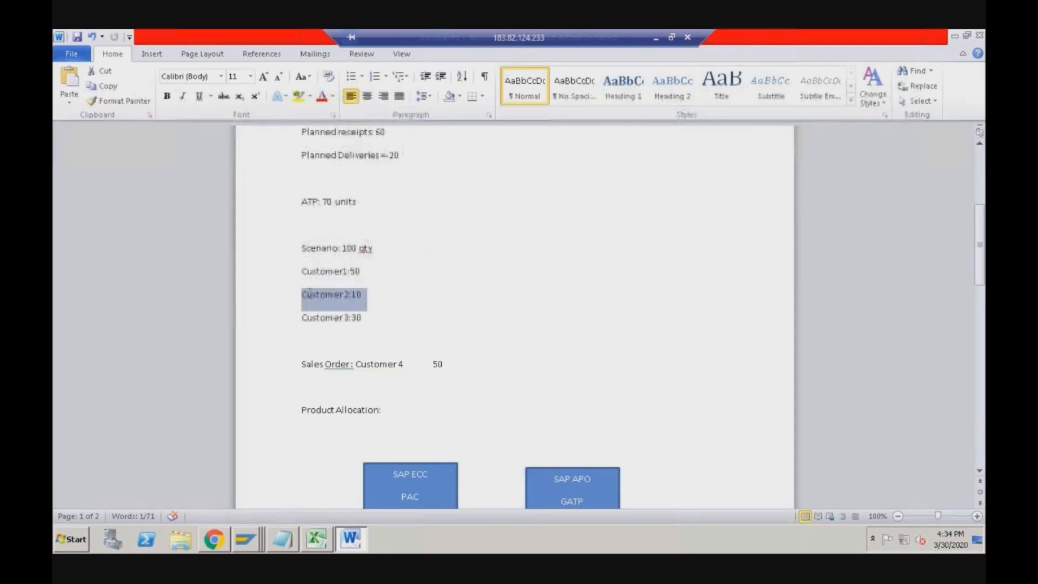
triple_click(371, 319)
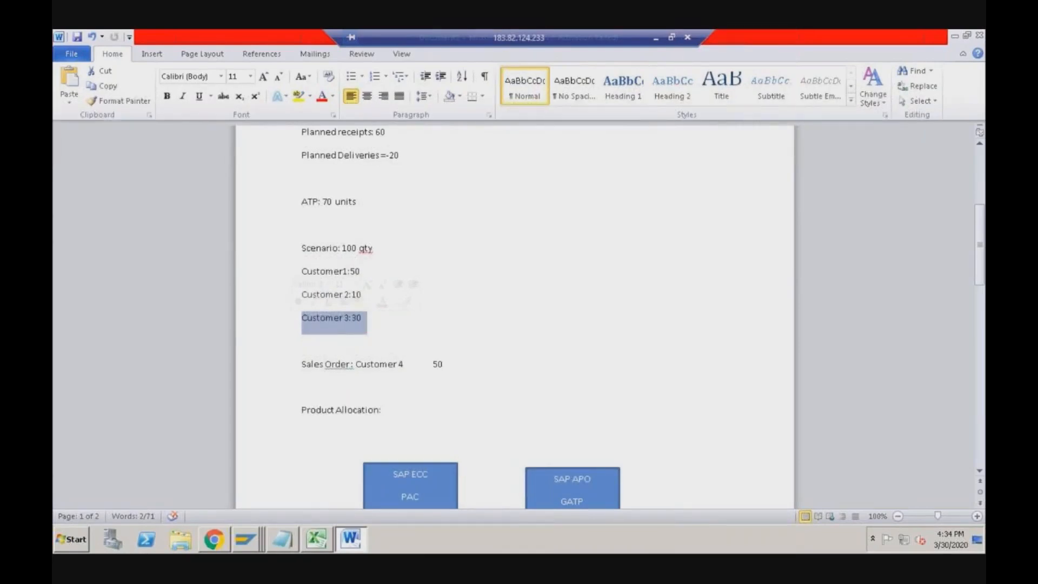
key(alt+Tab)
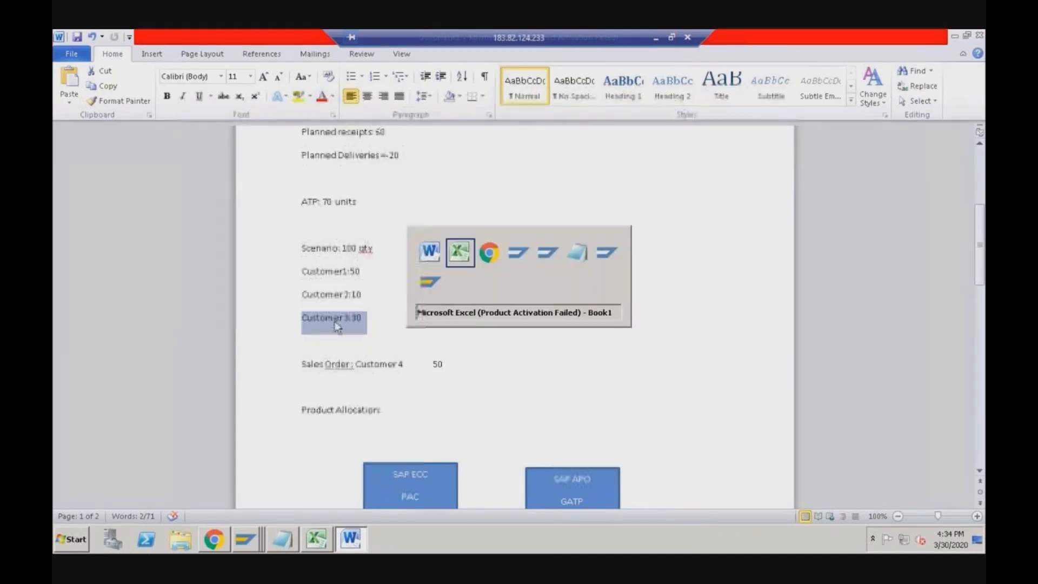
key(alt+Tab)
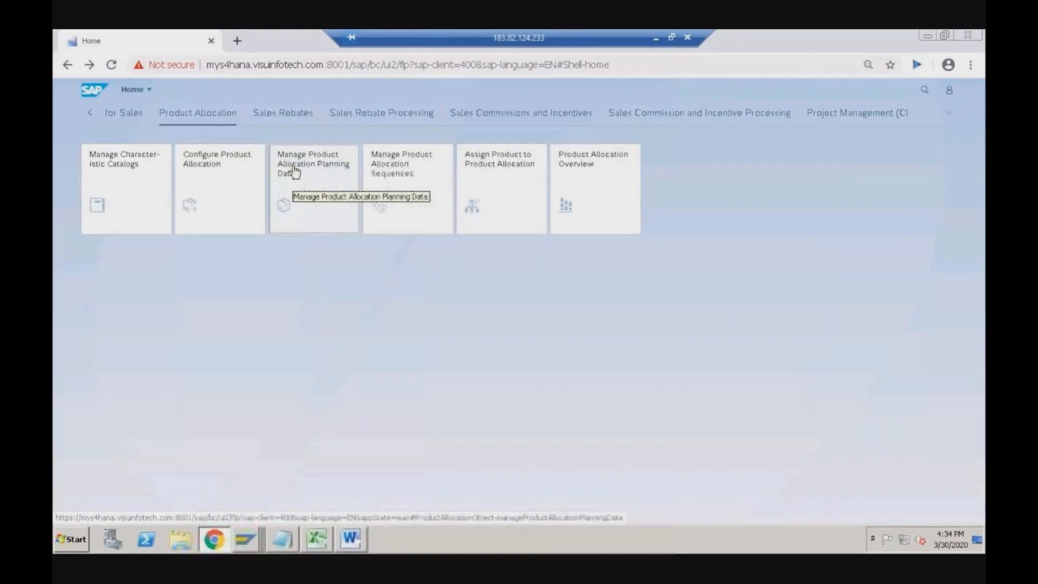
- Open Manage Product Allocation Planning Data, sign in with the user's credentials, and list all allocation objects
click(325, 172)
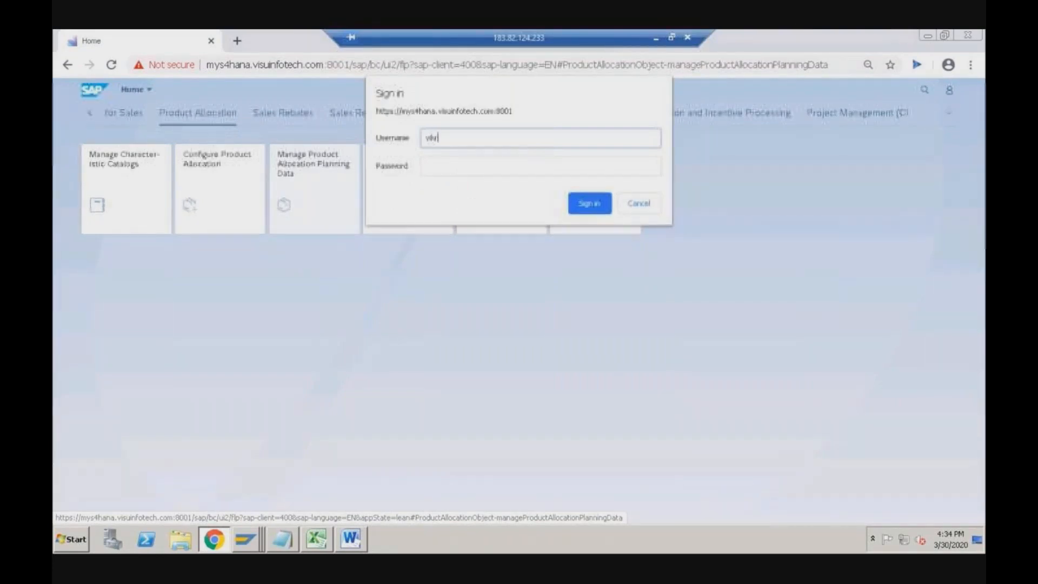
text(vikram)
key(Tab)
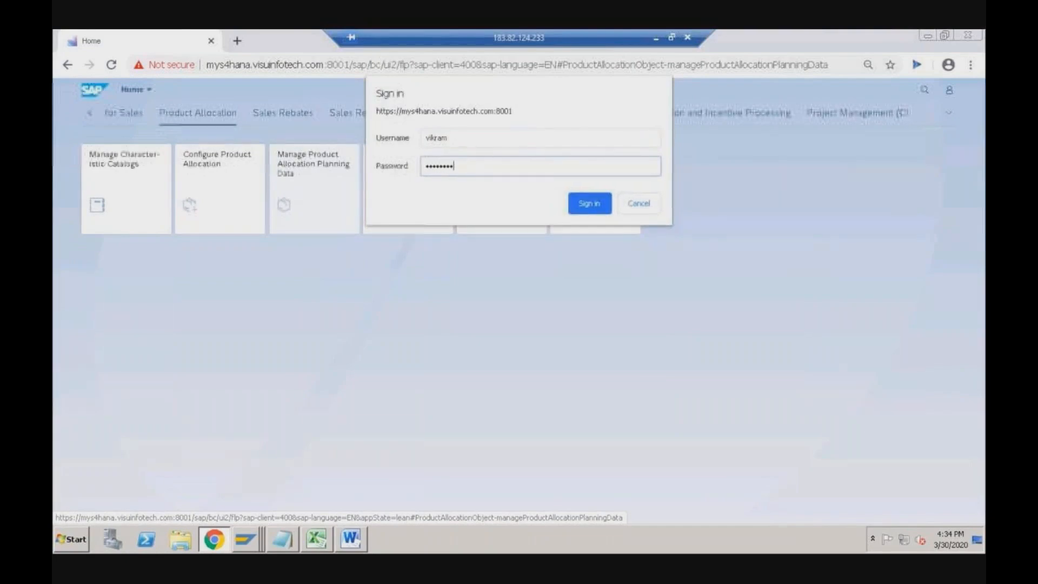
click(582, 199)
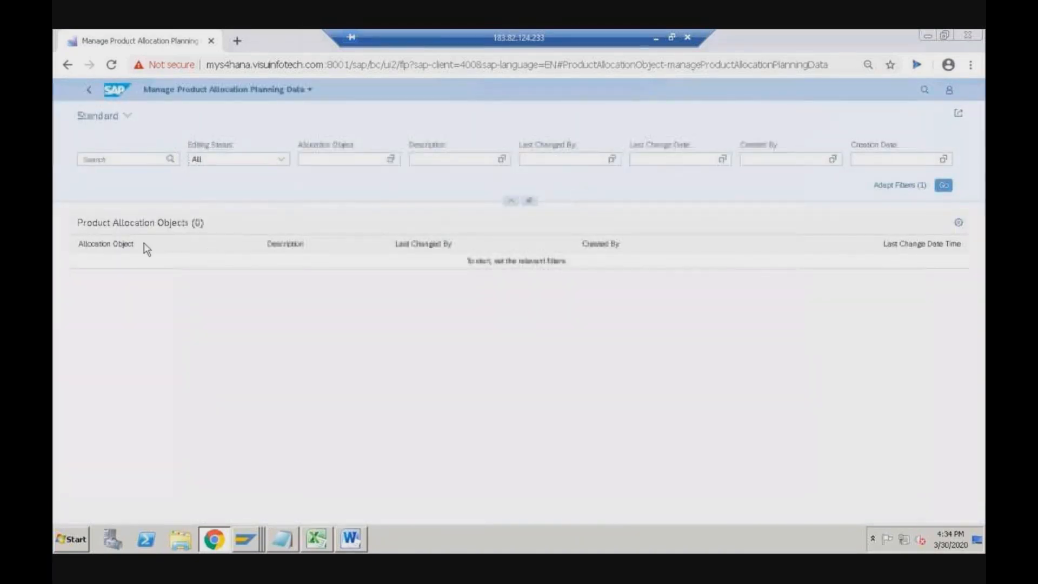
click(945, 187)
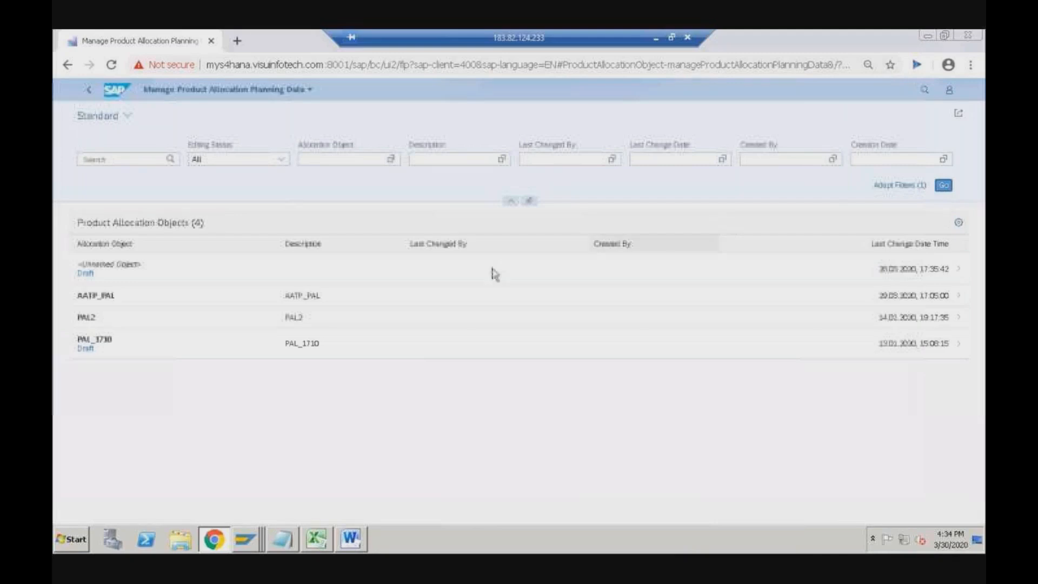
- Open AATP_PAL's planning data and switch it into edit mode
click(107, 305)
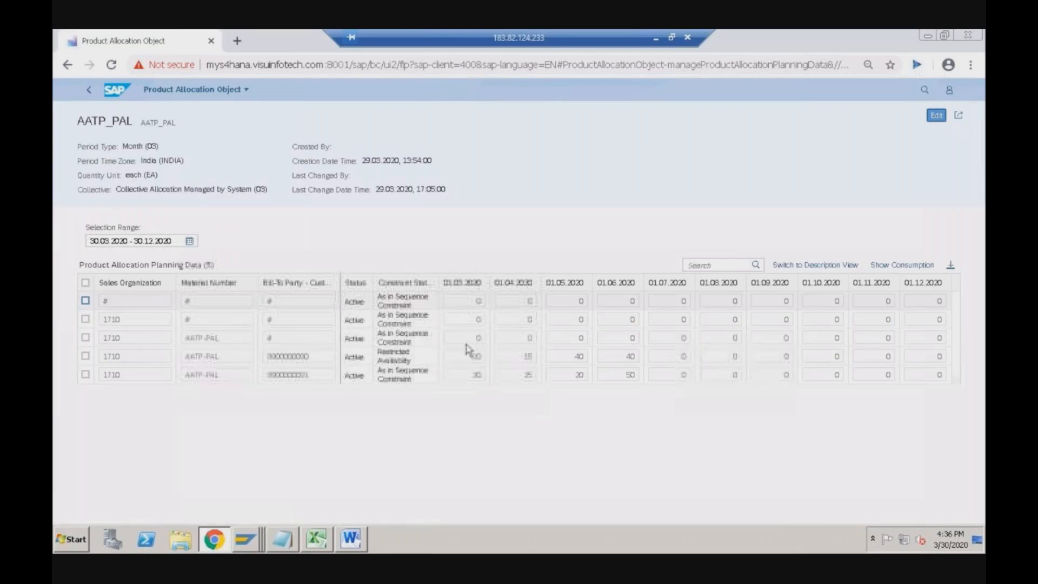
click(937, 120)
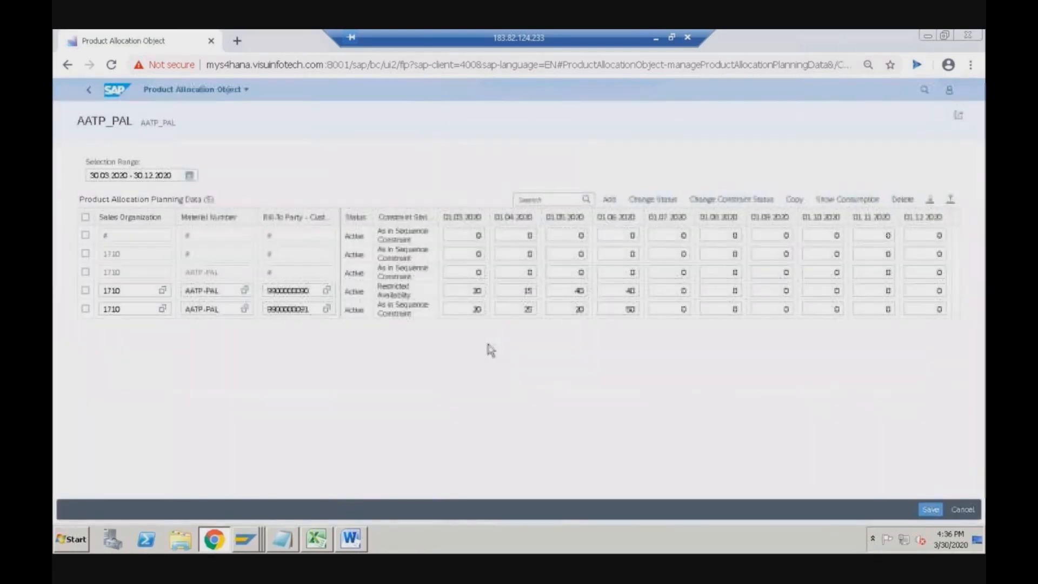
- Enter 60, 60, 40 and 30 for March–June in the no-bill-to-party AATP-PAL row and save
click(475, 310)
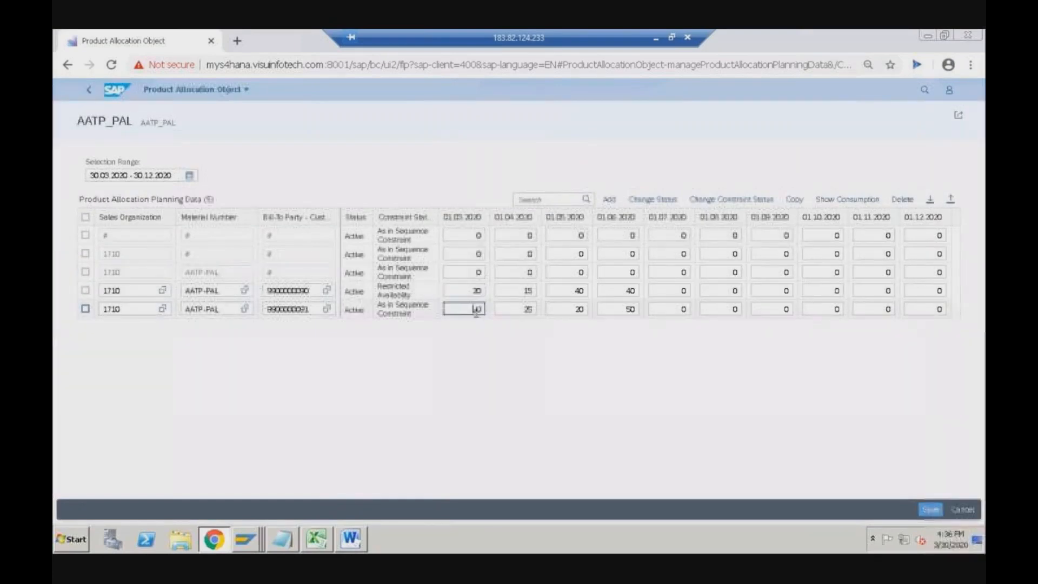
click(481, 272)
text(60)
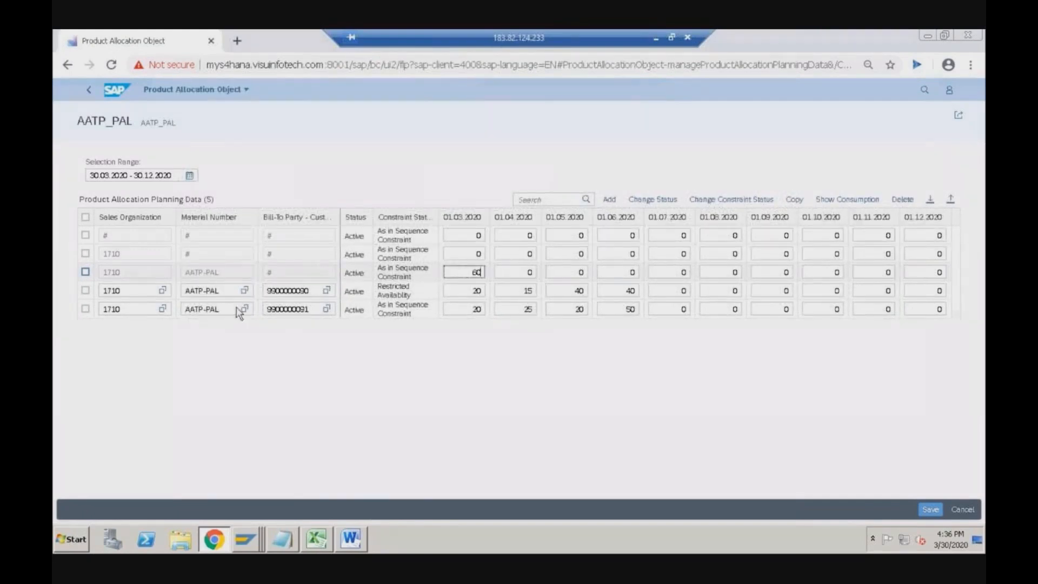
click(530, 272)
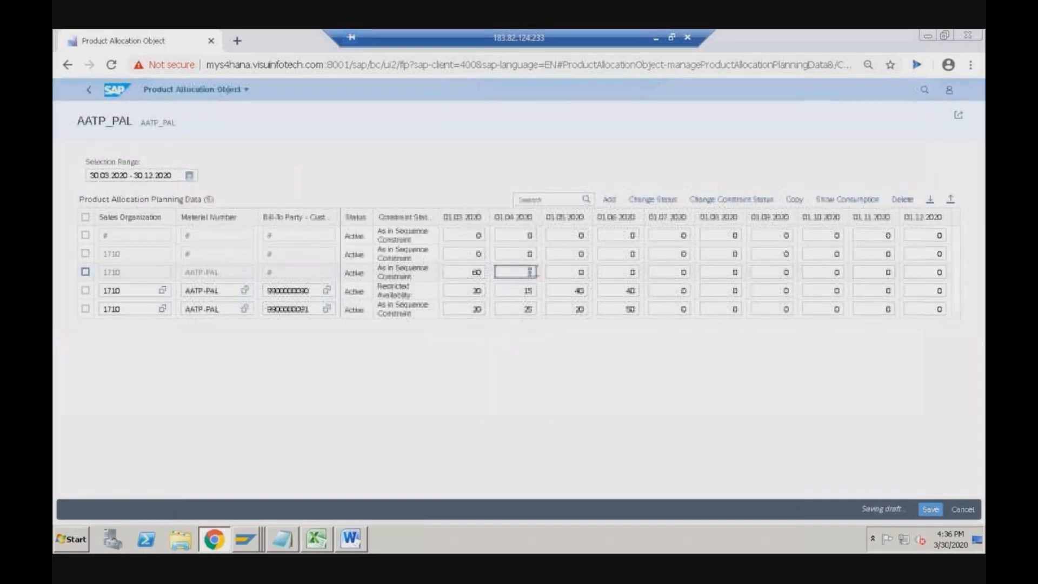
text(60)
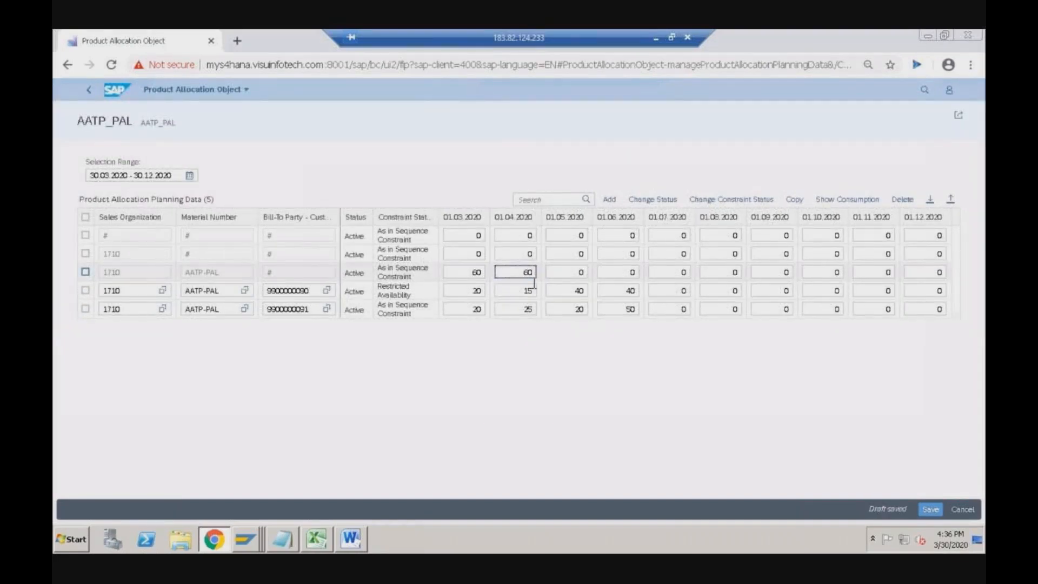
click(581, 272)
double_click(581, 272)
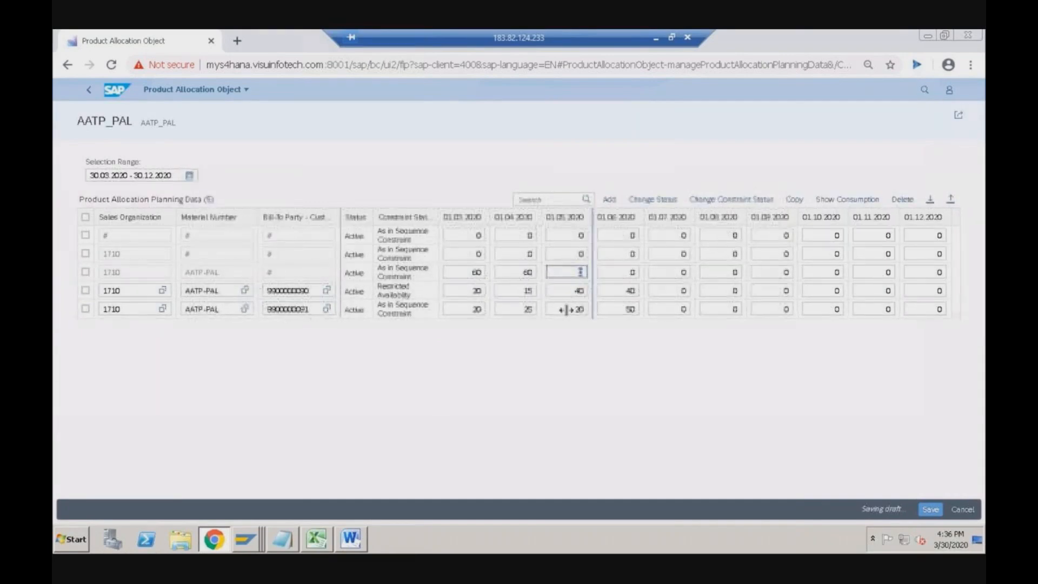
text(40)
click(633, 272)
text(30)
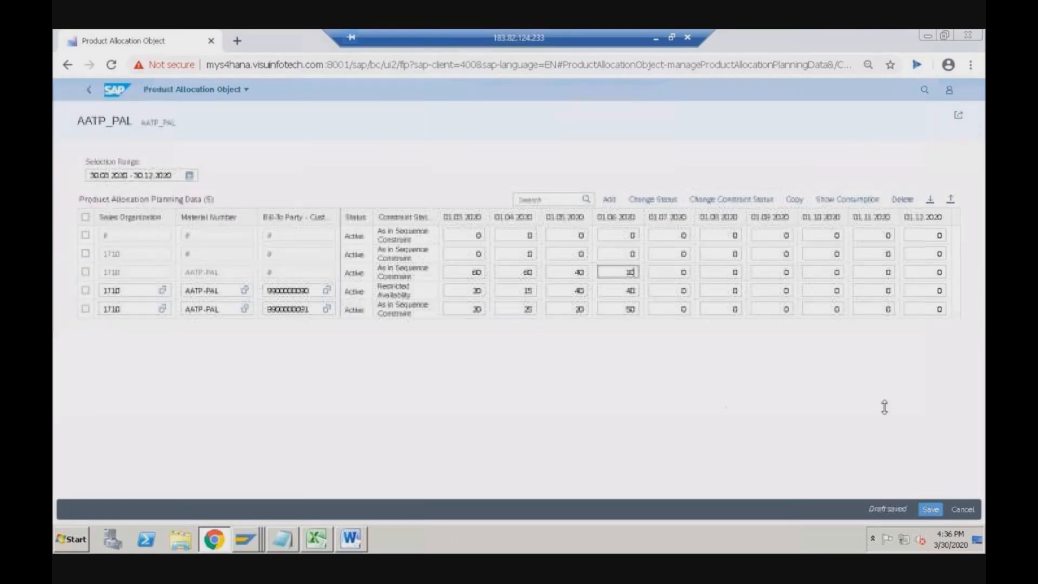
click(930, 510)
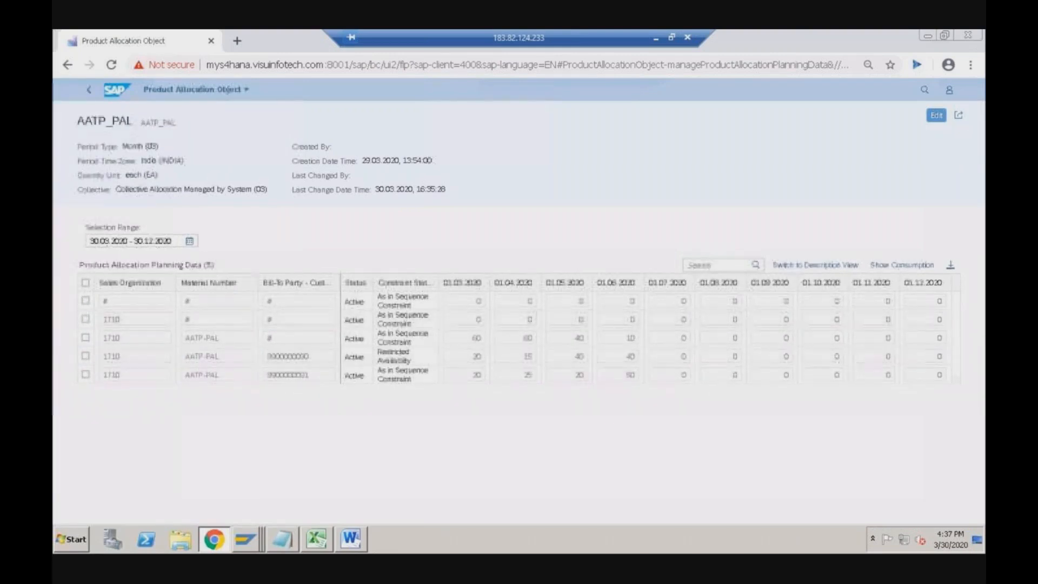
click(88, 90)
- Go back home, open Configure Product Allocation, and open the AATP_PAL allocation object
click(90, 91)
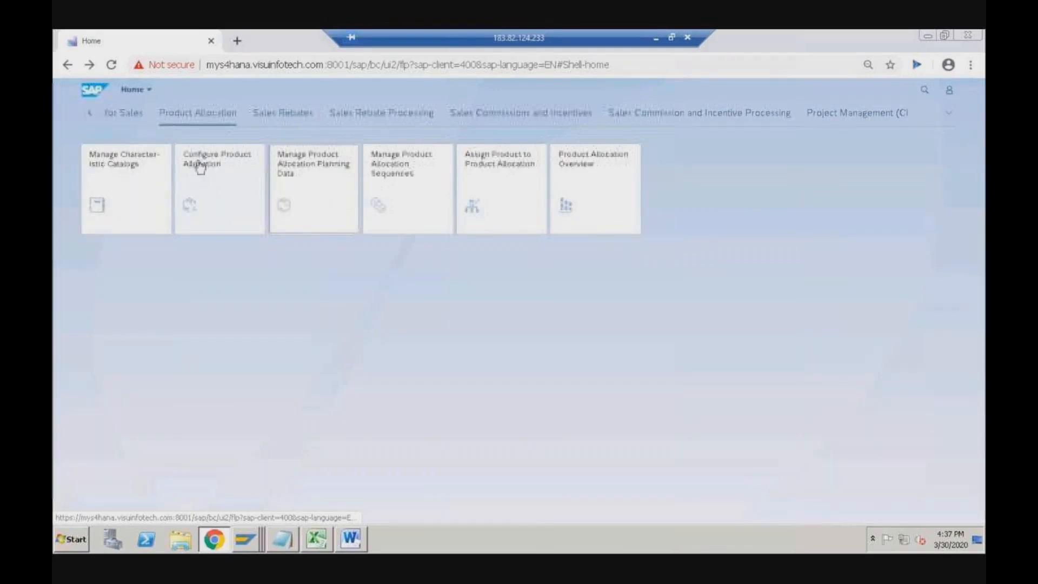
click(213, 211)
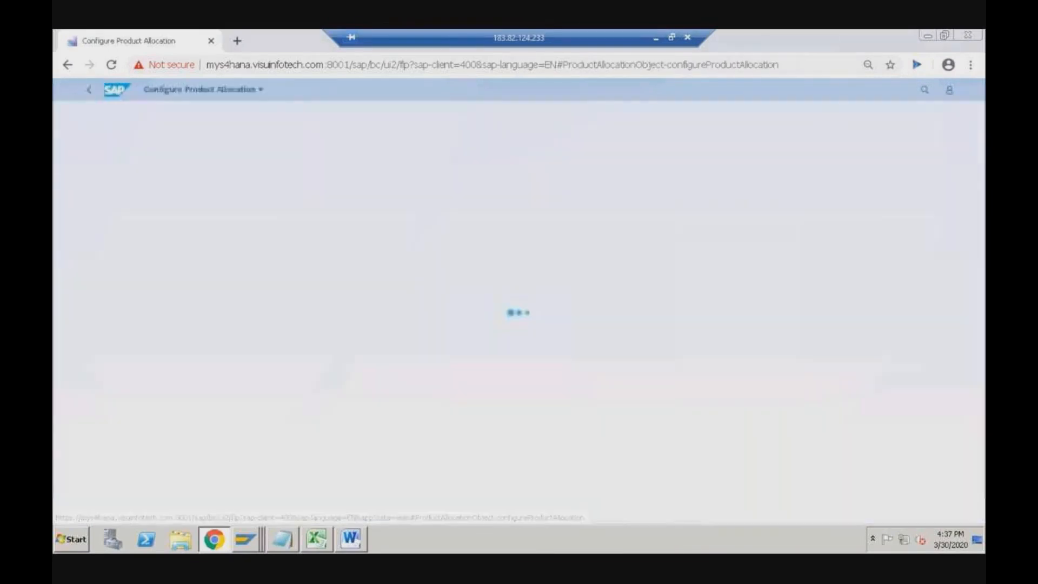
key(space)
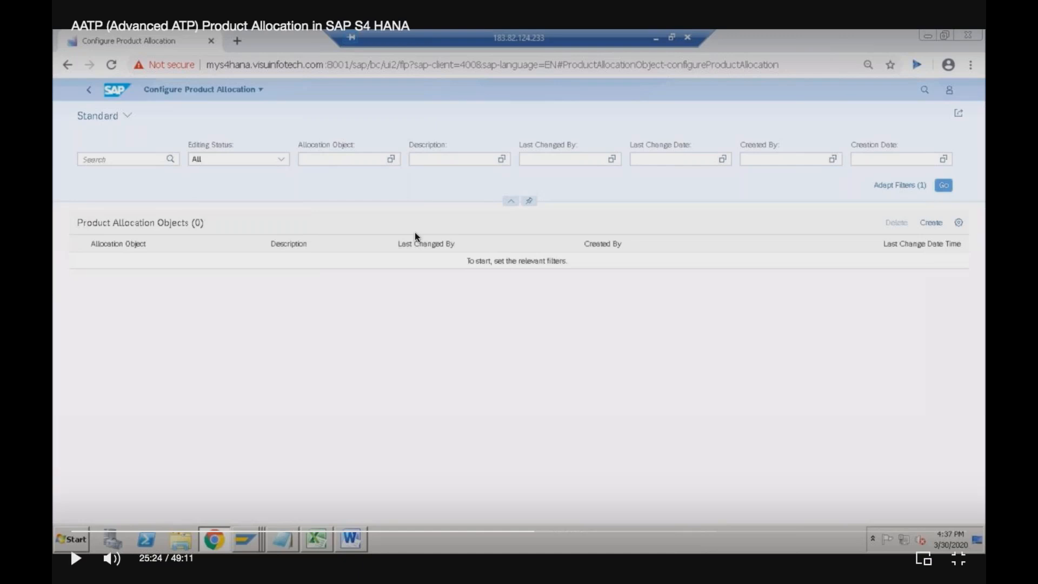
click(527, 532)
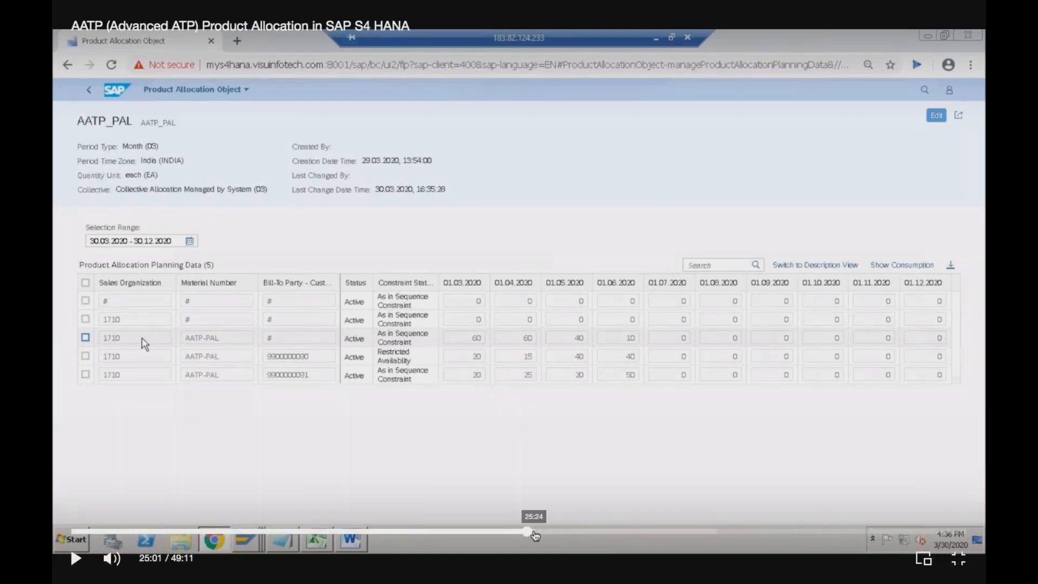
click(535, 536)
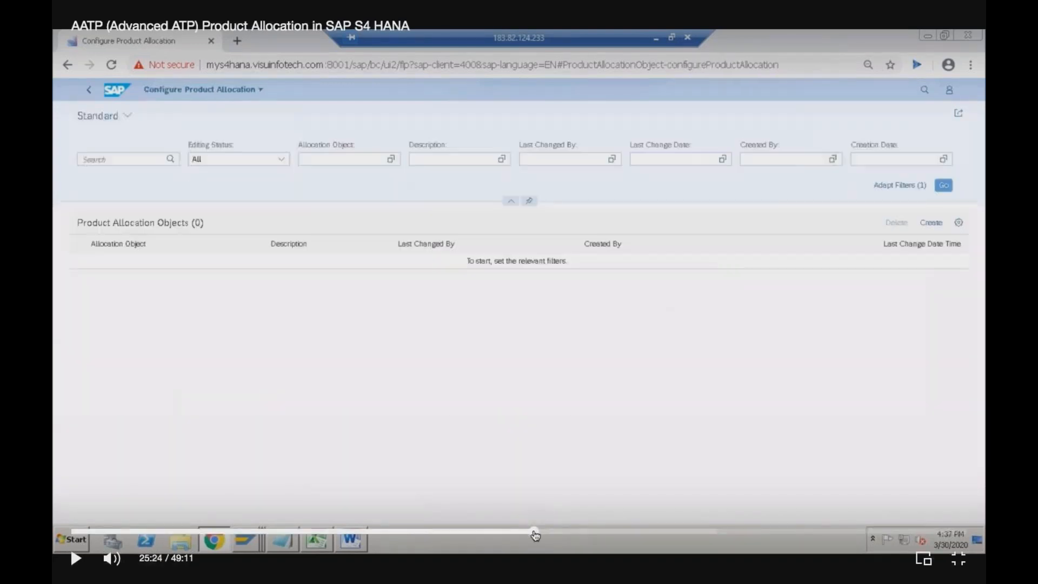
click(484, 403)
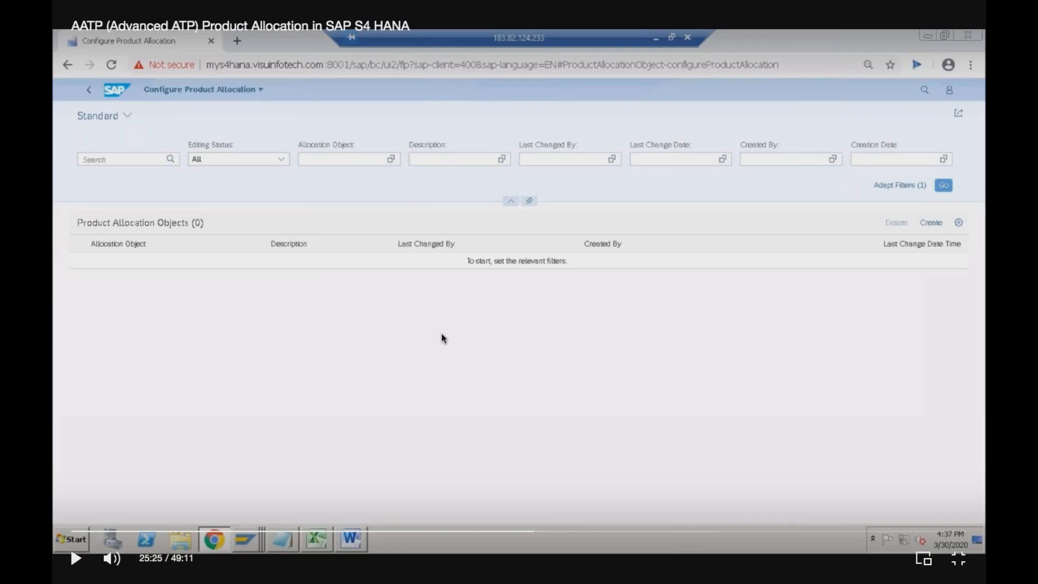
- Return from AATP_PAL details to the allocation objects list and create a new object
click(77, 559)
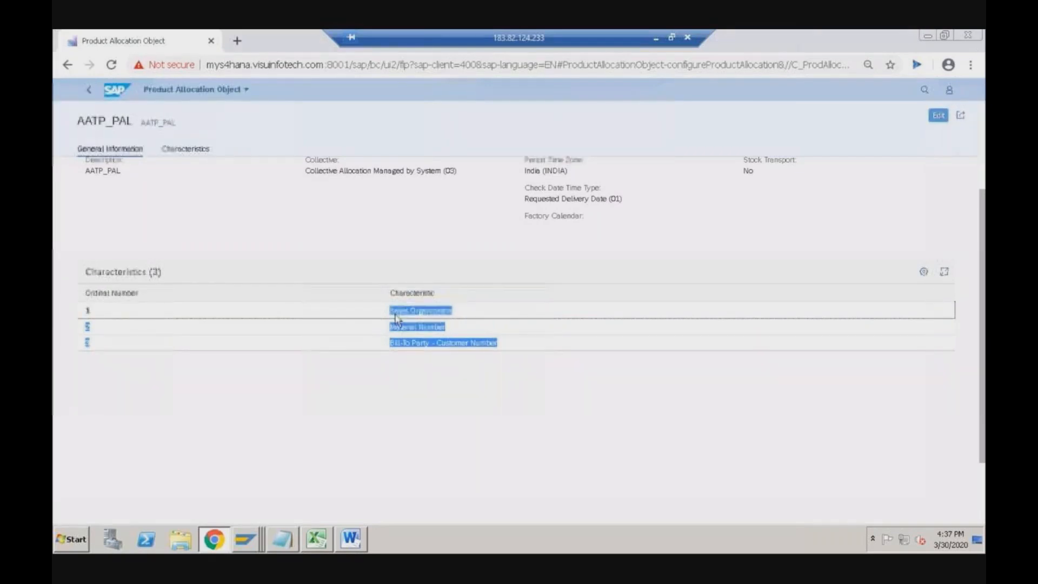
click(88, 90)
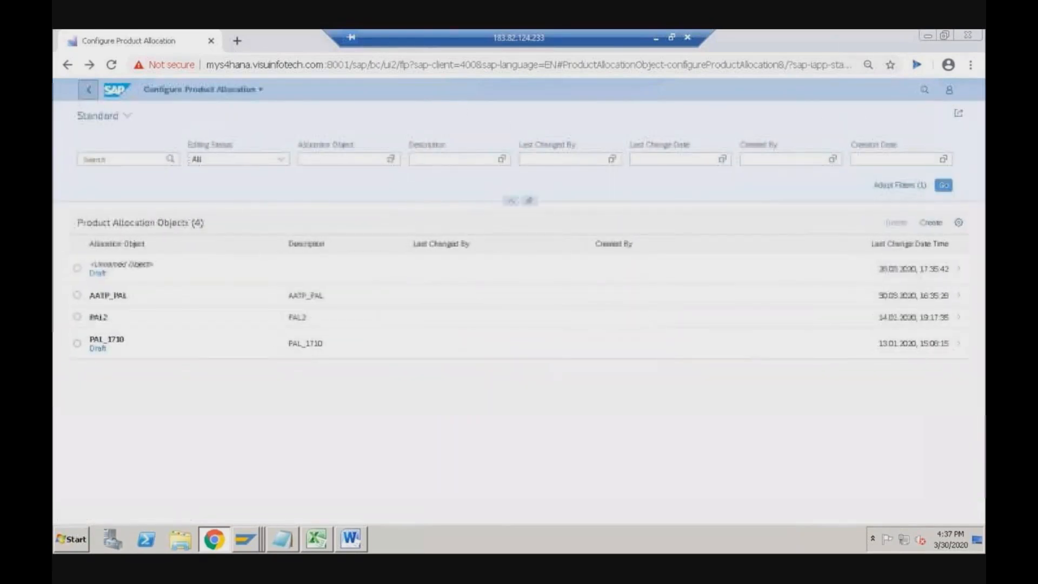
click(931, 223)
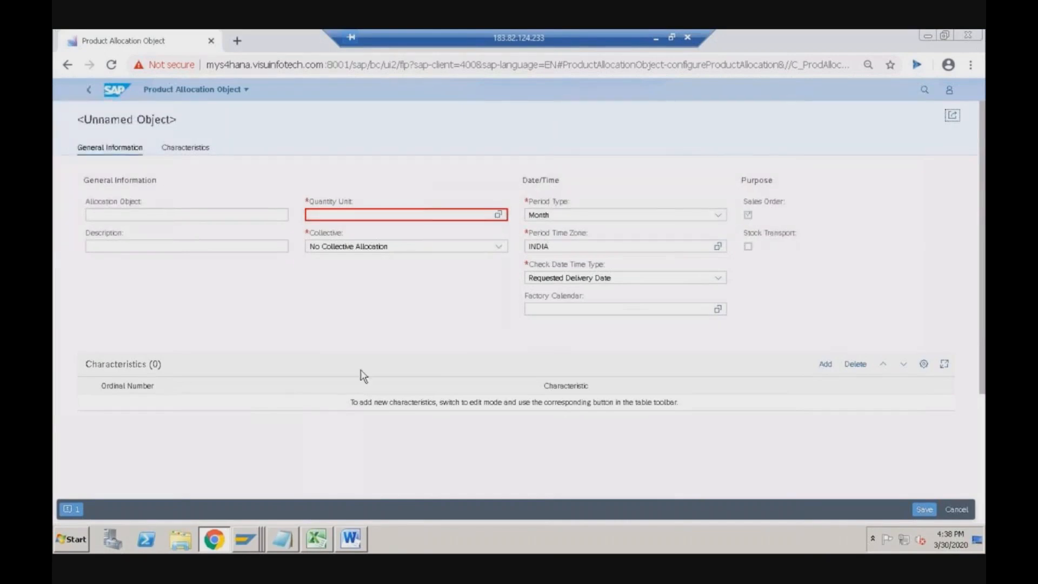
- Set quantity unit EA and enter AATP_PAL2 as both the allocation object name and description
click(349, 218)
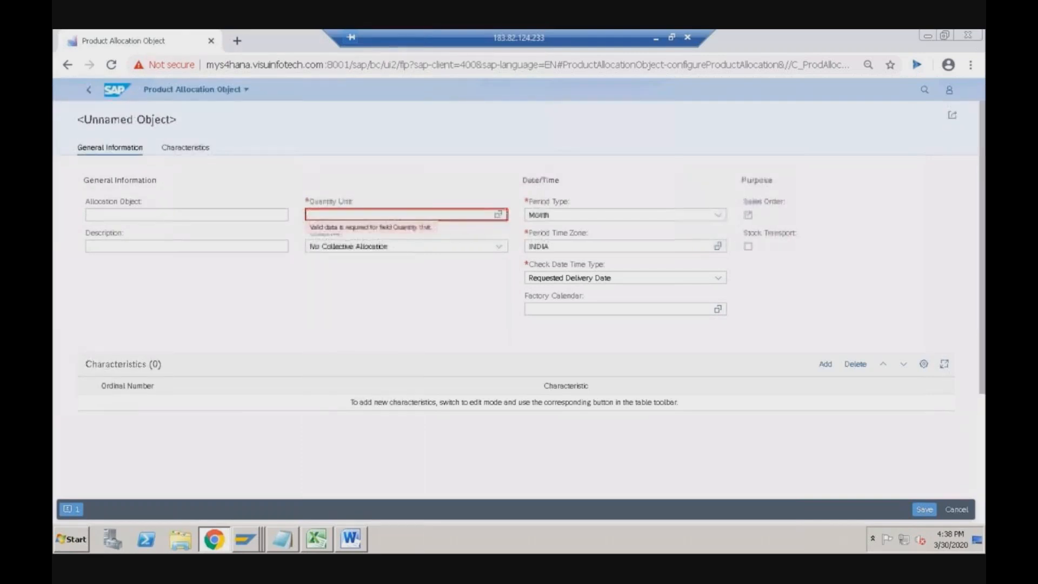
text(ea)
click(139, 298)
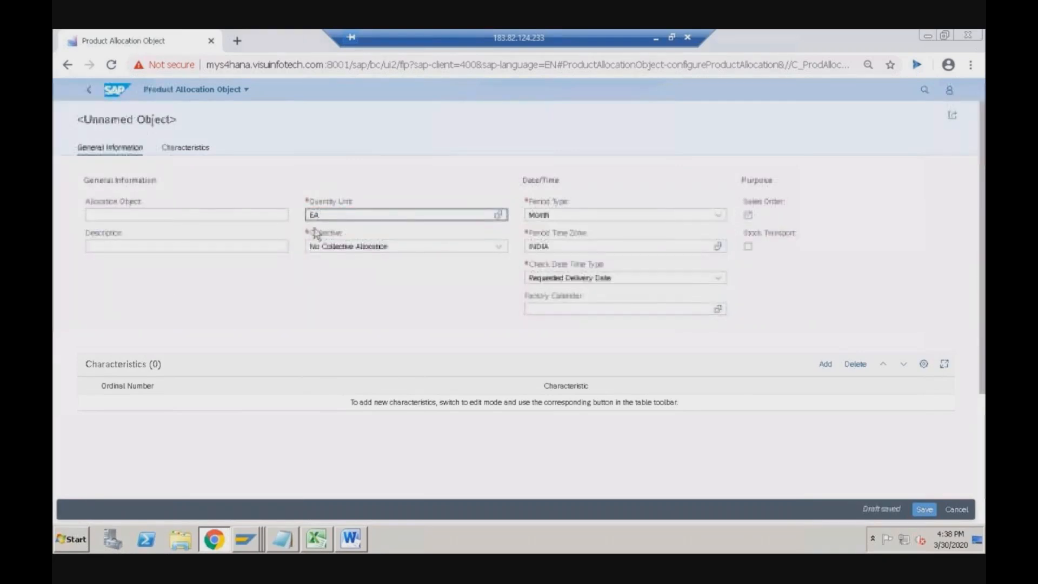
click(198, 215)
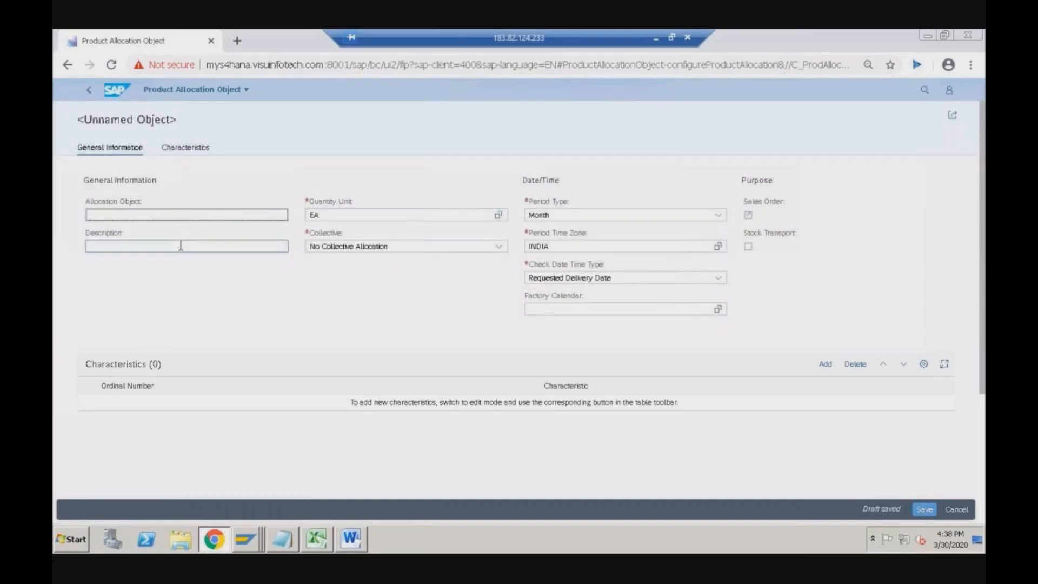
text(AATP_PAL2)
drag(138, 215, 88, 215)
key(ctrl+c)
click(108, 246)
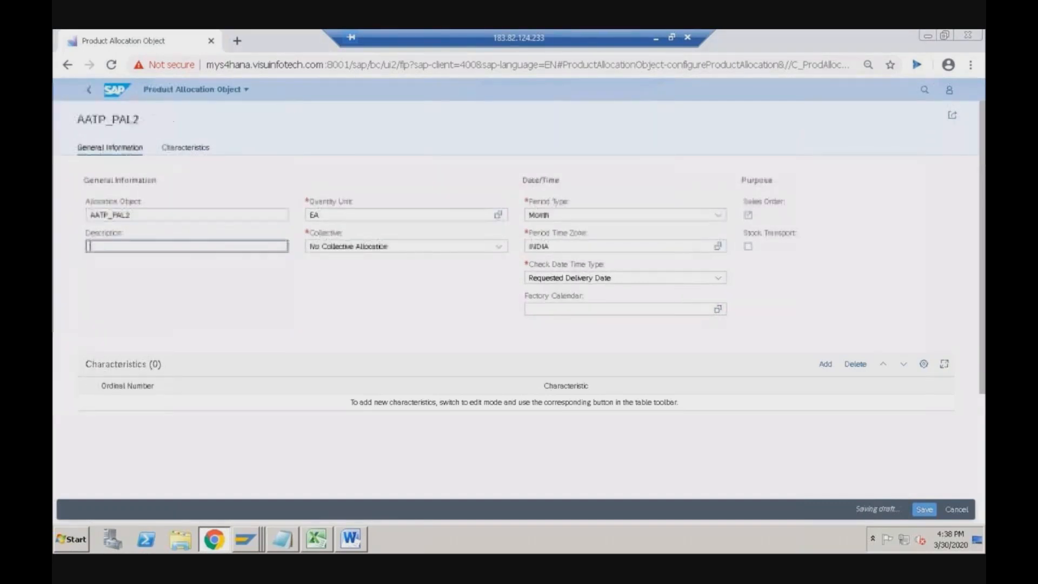
key(ctrl+v)
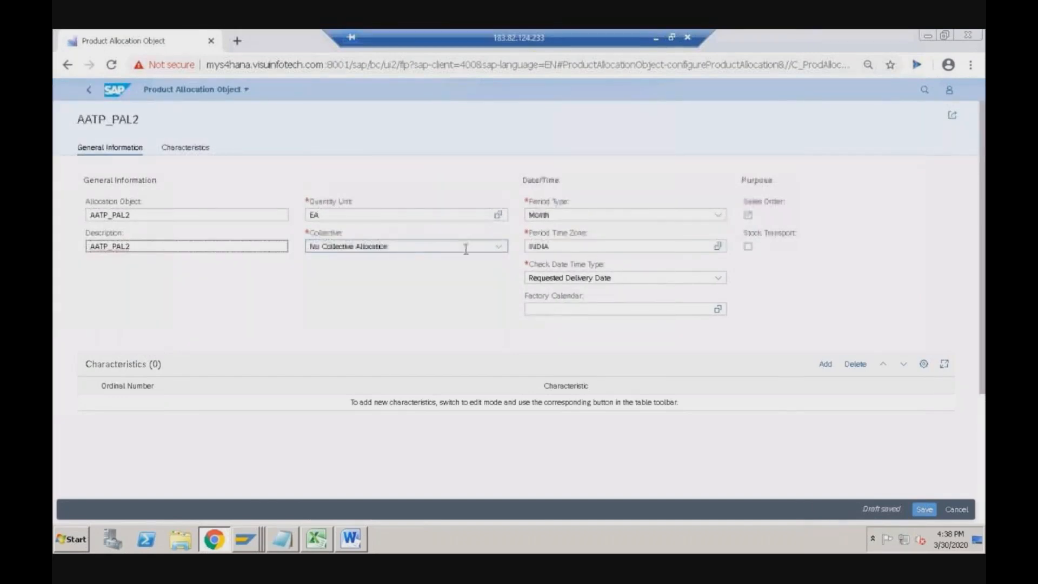
click(498, 248)
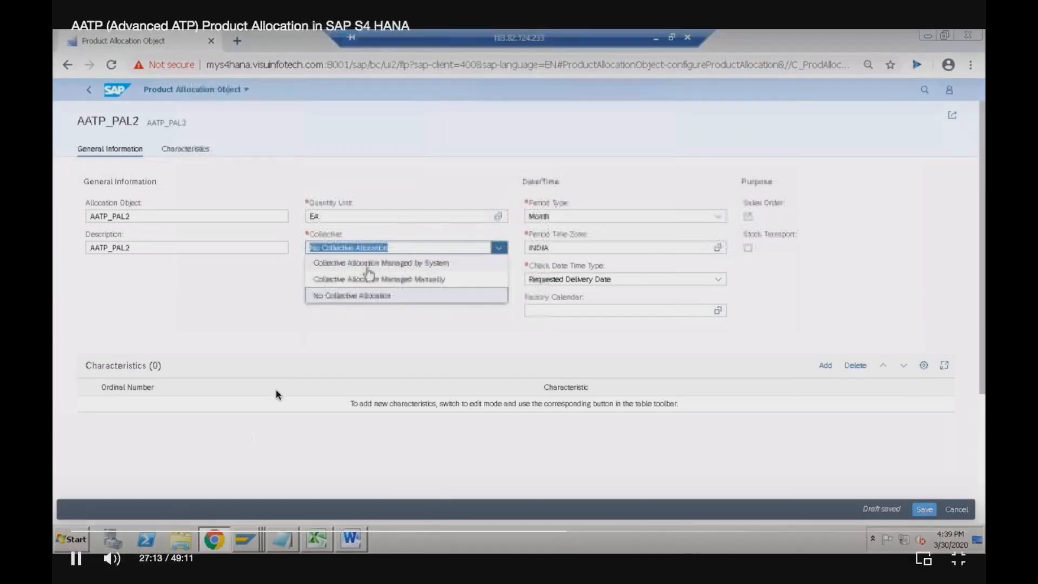
- Choose Collective Allocation Managed by System as AATP_PAL2's collective setting
key(space)
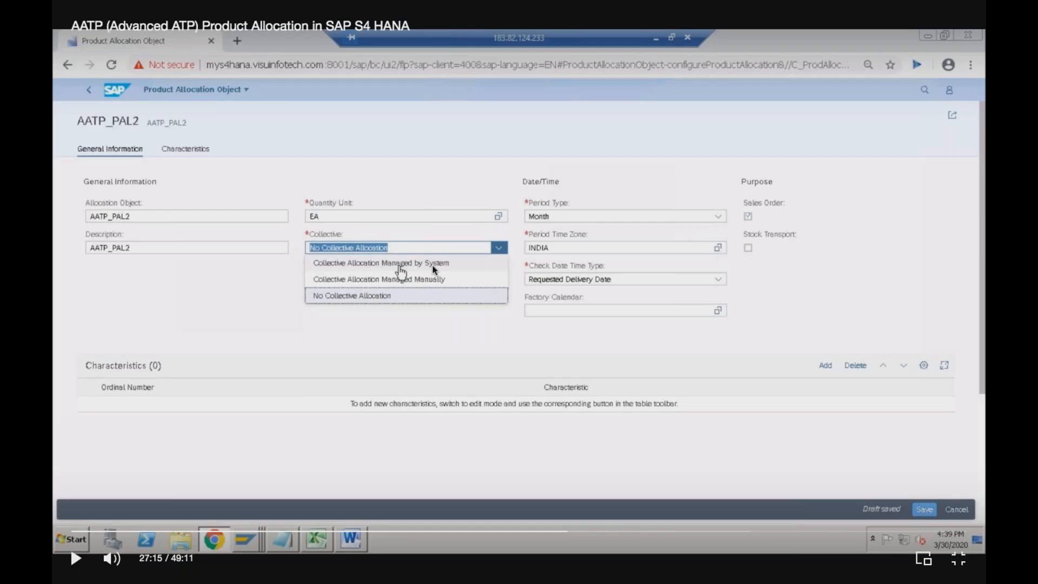
click(434, 341)
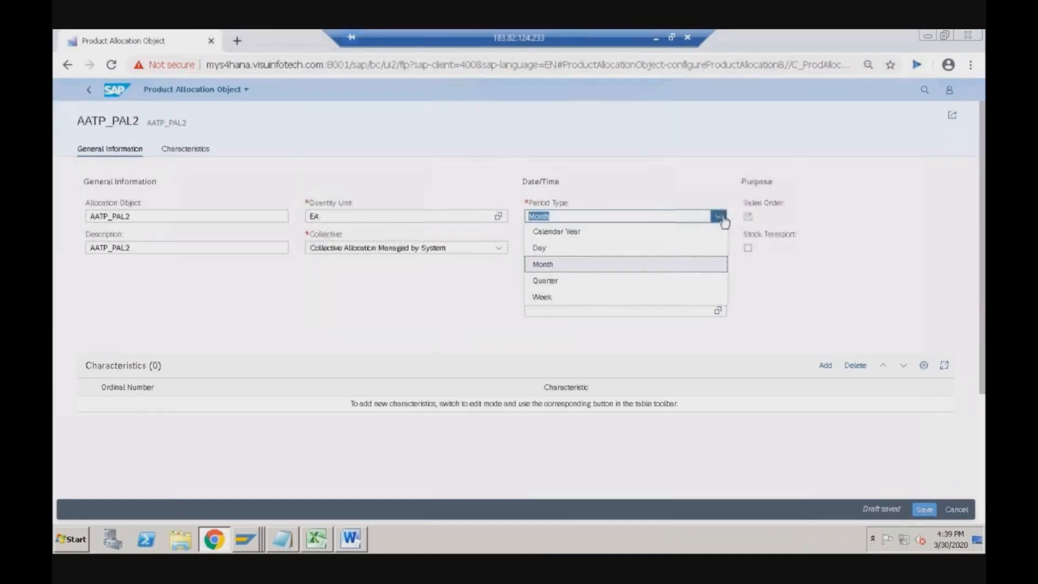
- Set the period type to Week and the check date time type to Requested Delivery Date
click(542, 249)
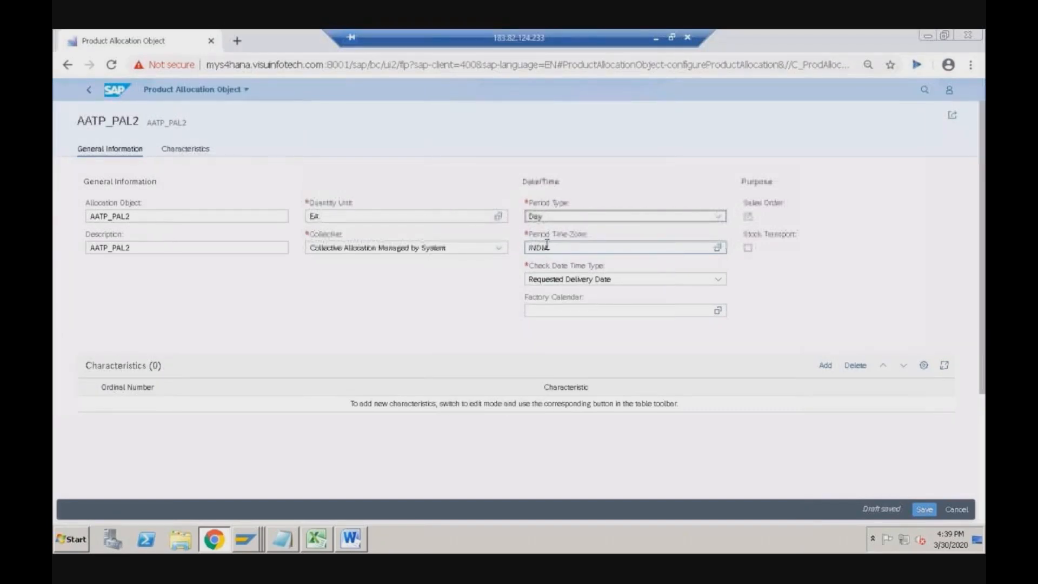
click(719, 216)
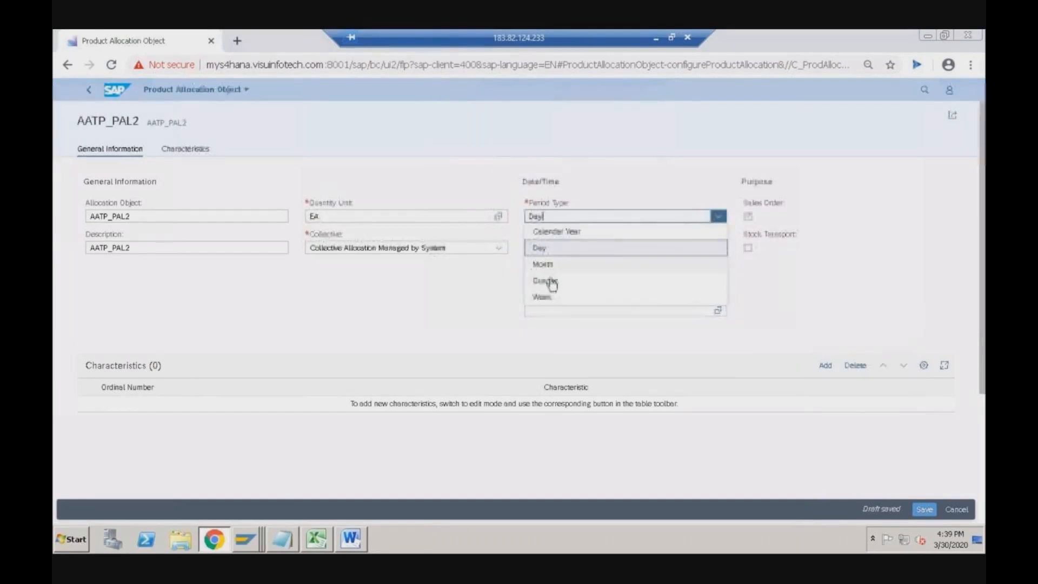
click(549, 298)
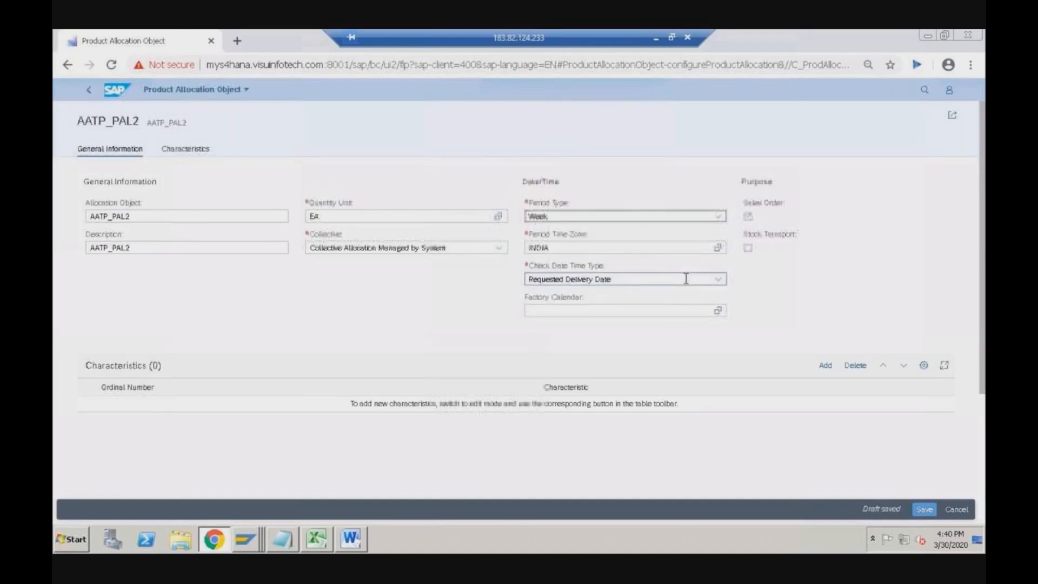
click(718, 280)
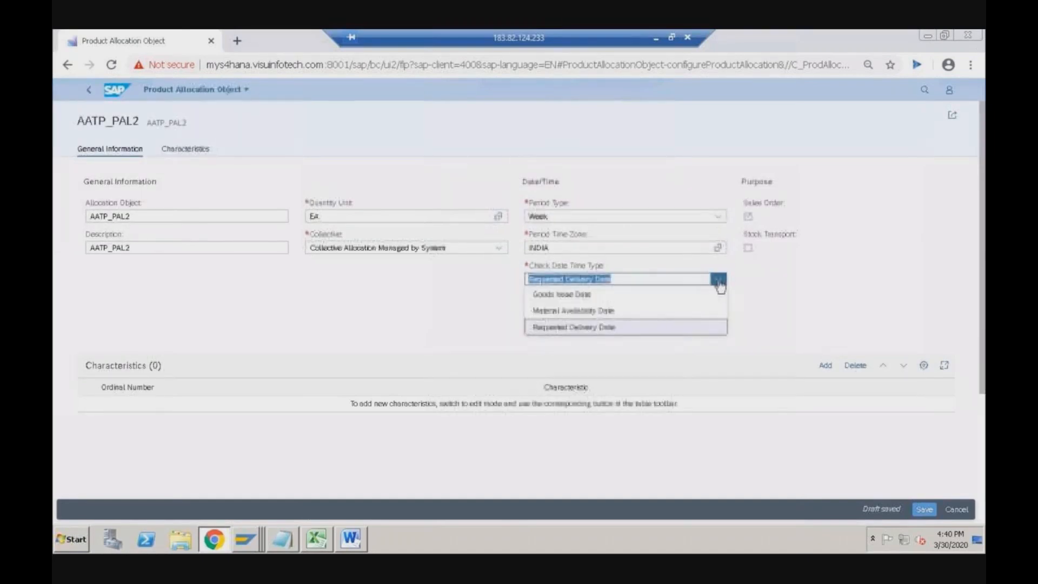
click(597, 326)
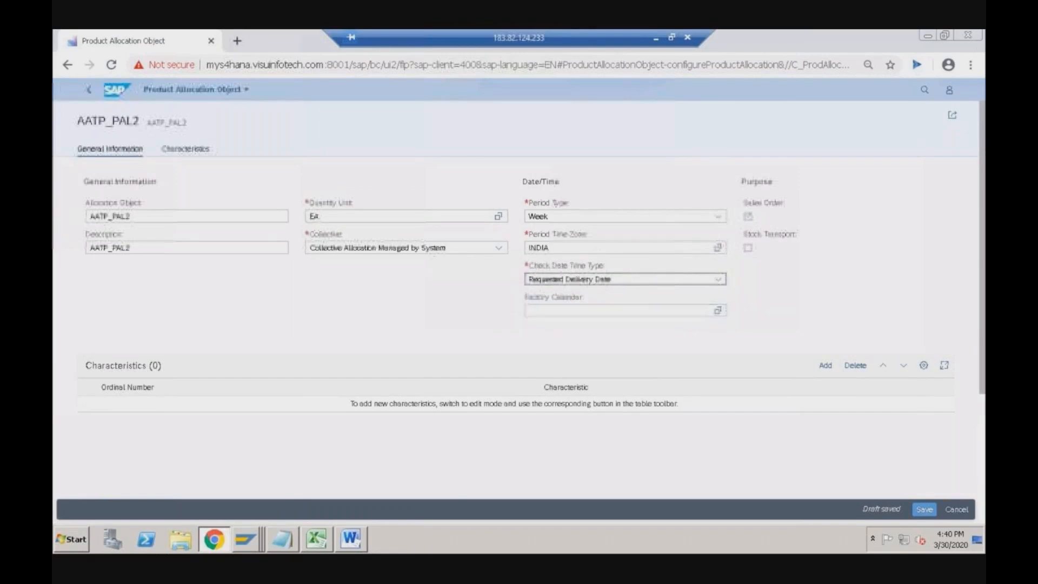
- For AATP_PAL2, expand Business partners > Sold-To Party 1 and tick Customer Number
scroll(651, 329, down, 2)
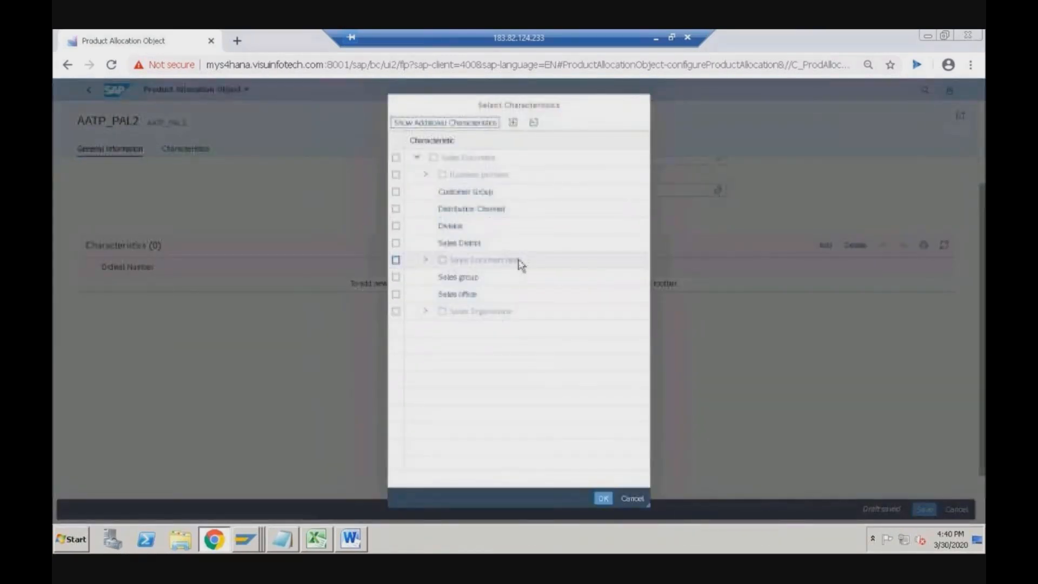
click(426, 175)
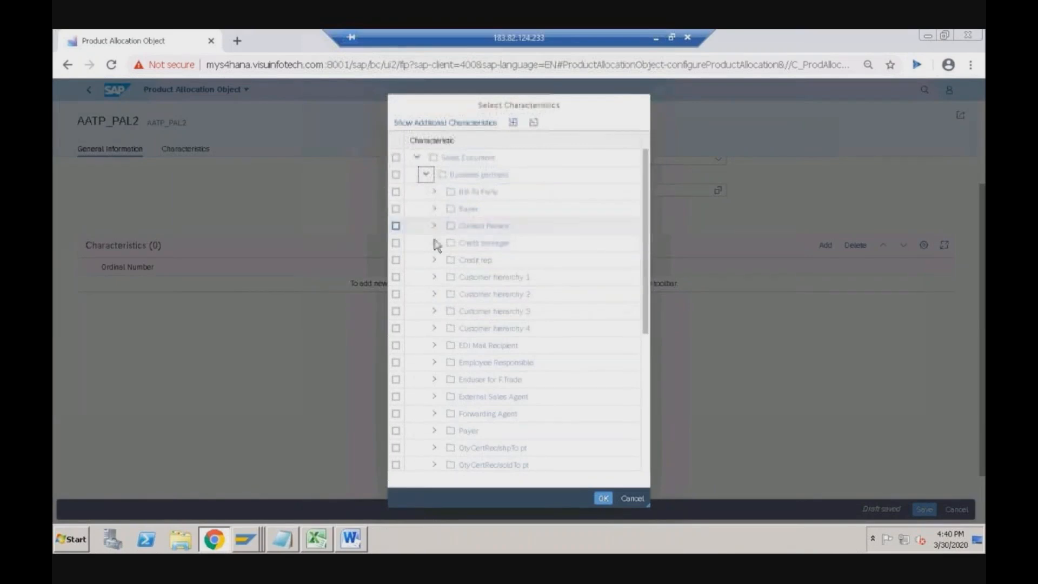
scroll(450, 230, down, 6)
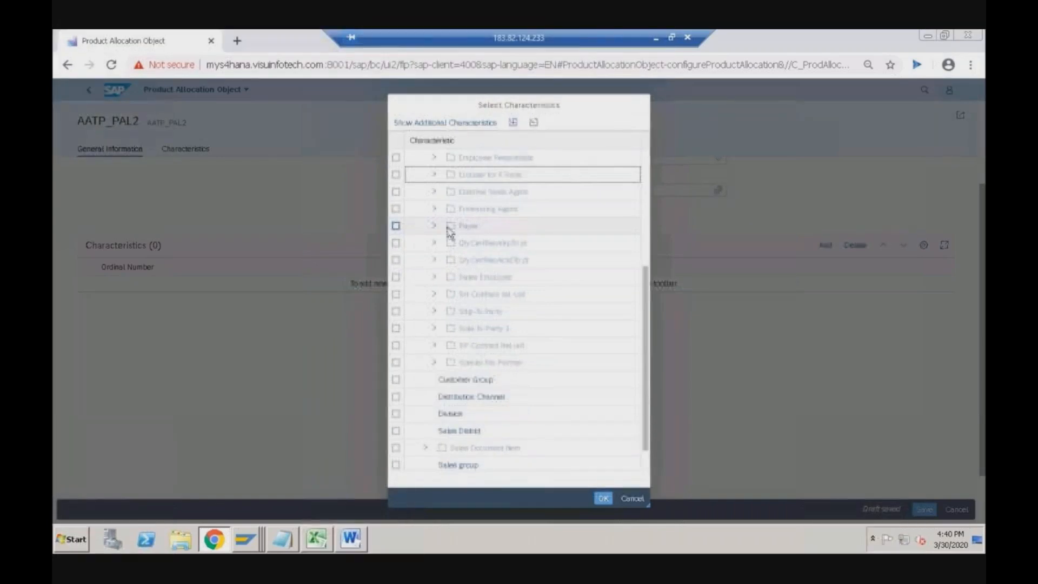
click(434, 329)
scroll(521, 301, down, 2)
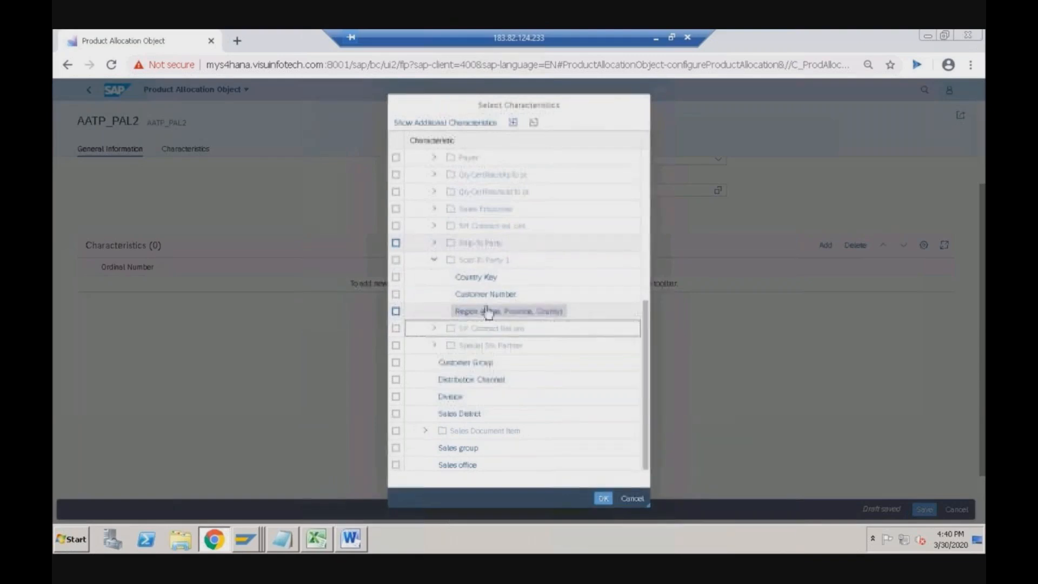
click(396, 295)
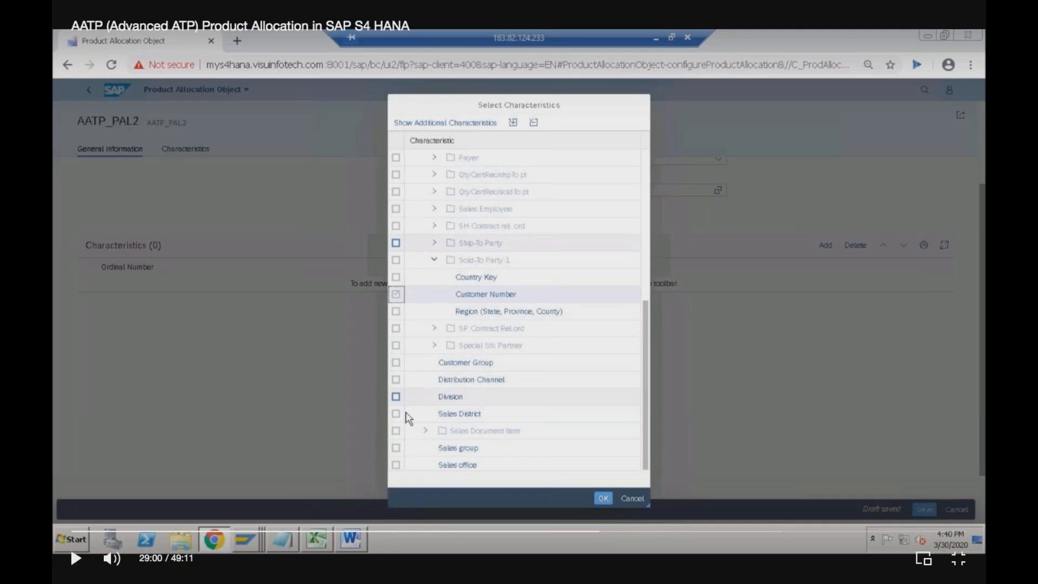
key(space)
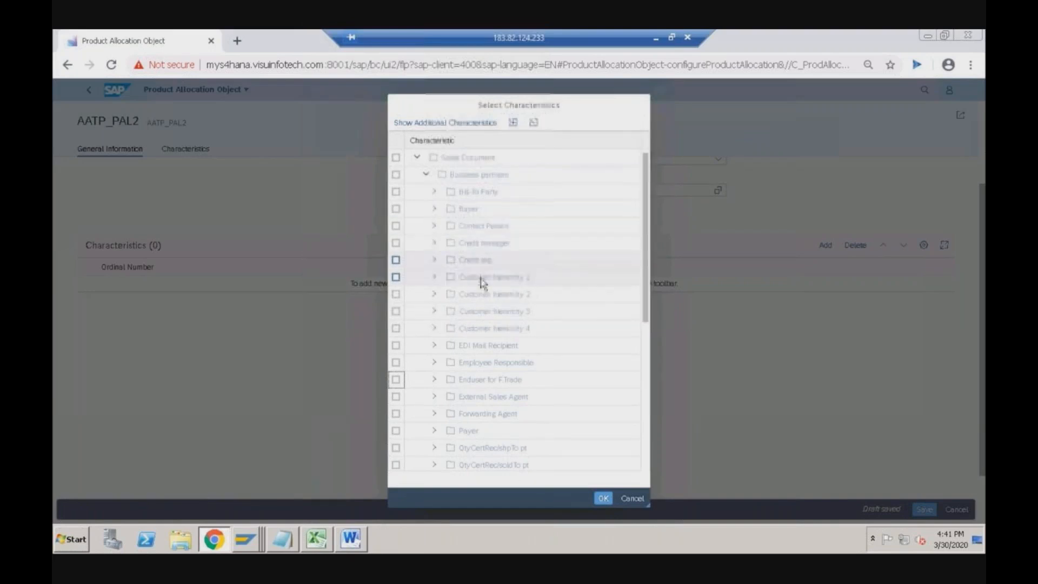
- Select Material Number (Sales Document Item), Distribution Channel and Sales Organization as characteristics and confirm
click(426, 175)
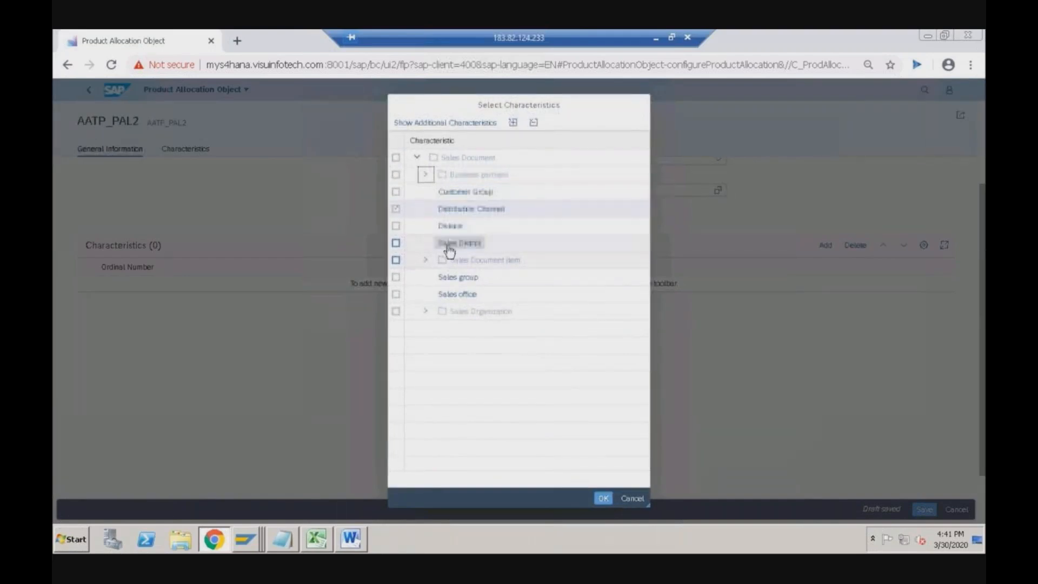
click(425, 260)
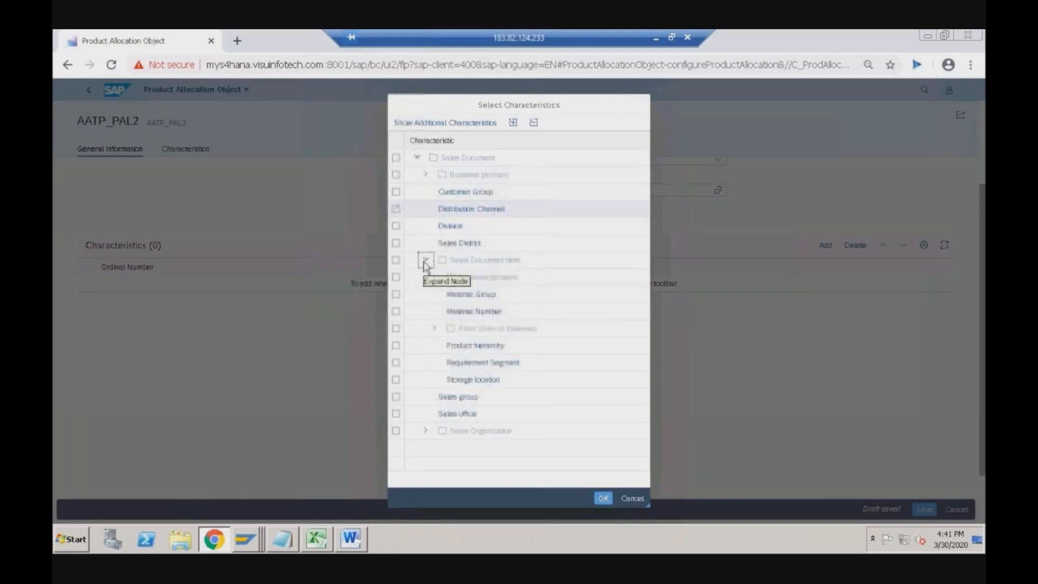
click(396, 312)
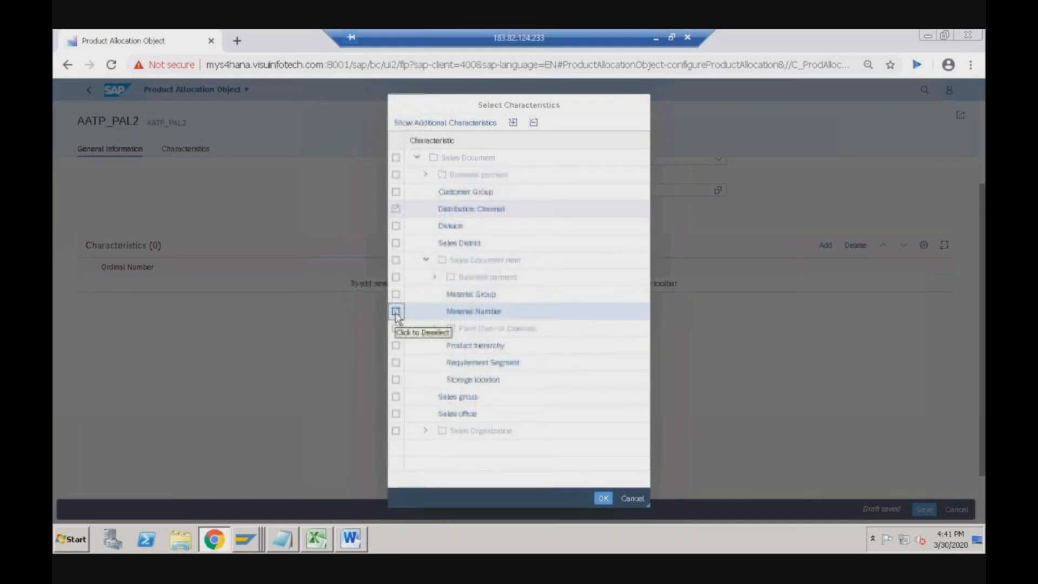
click(461, 217)
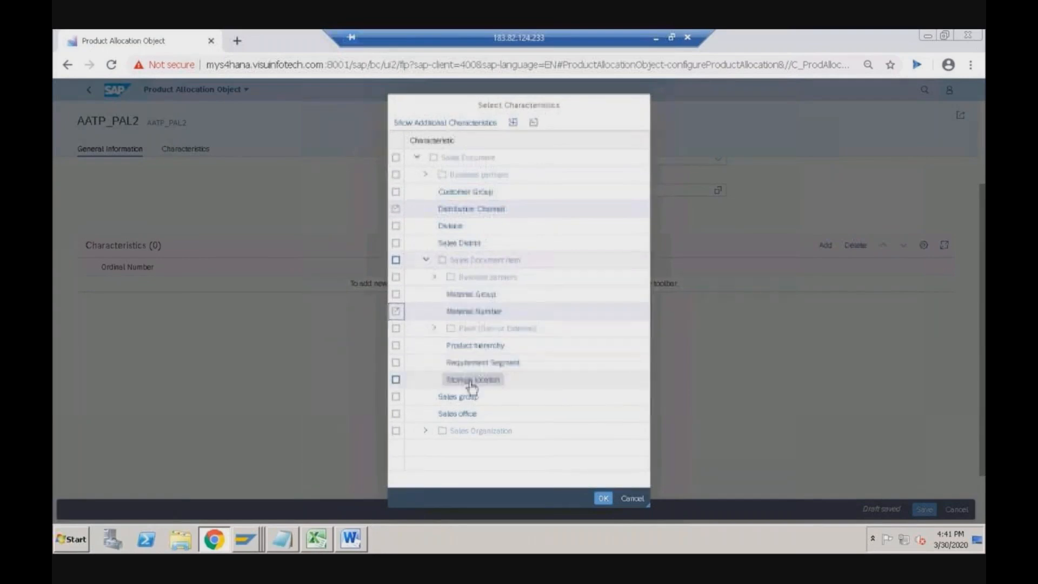
click(426, 431)
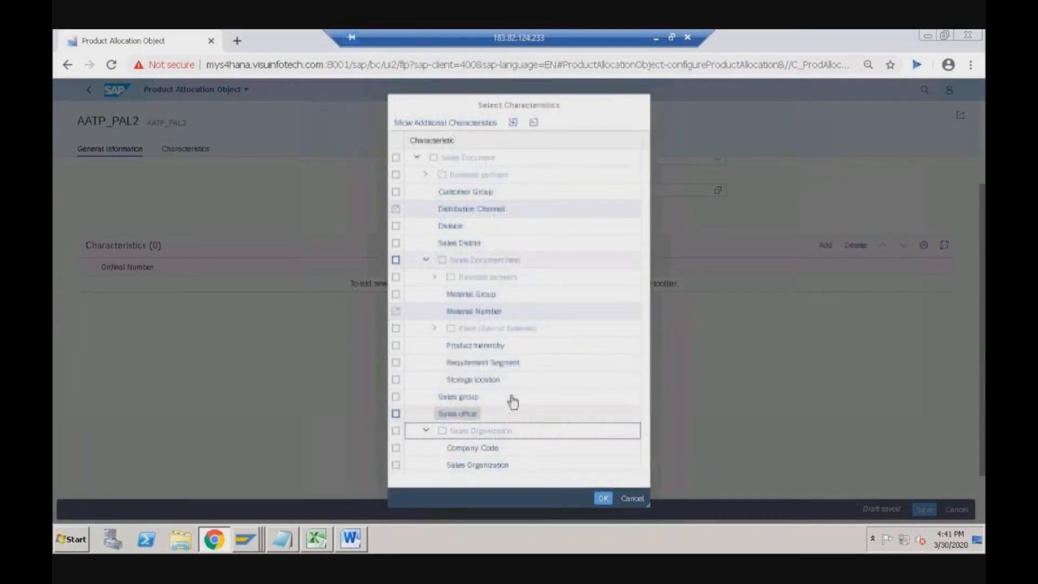
click(396, 465)
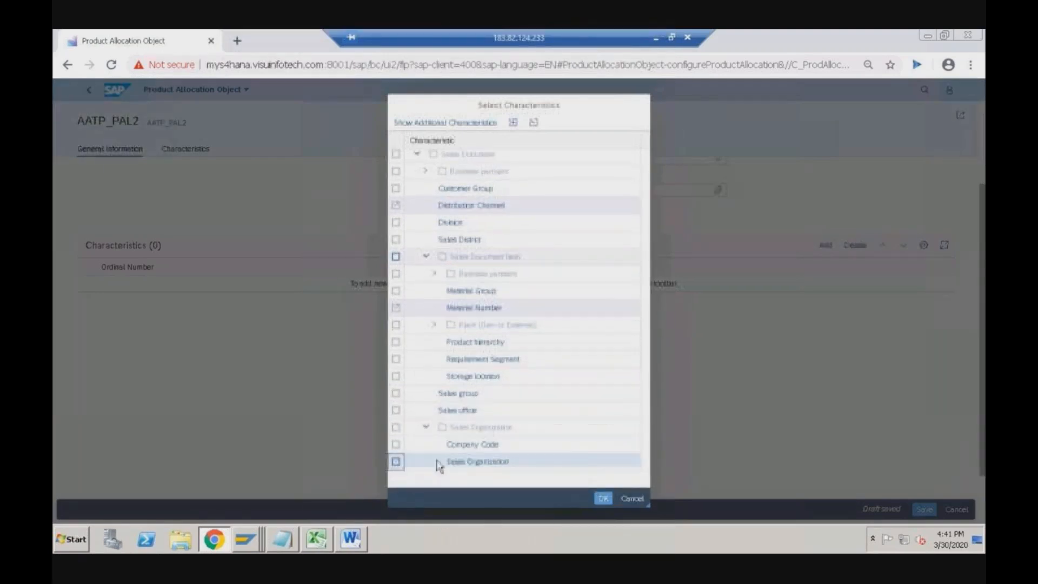
click(602, 499)
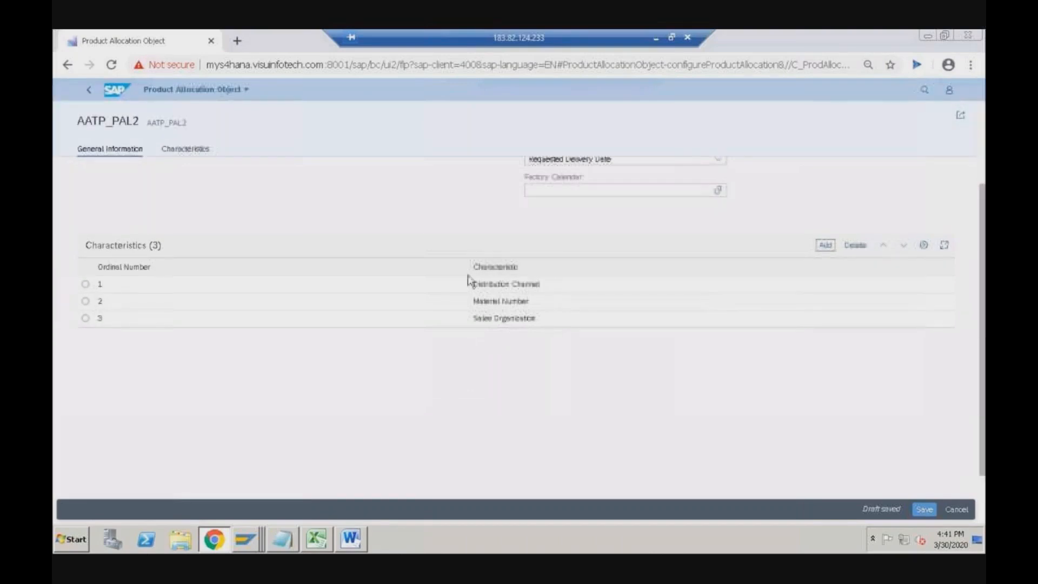
- Add Customer Number under Business partners > Sold-To Party 1 as a further AATP_PAL2 characteristic
click(826, 246)
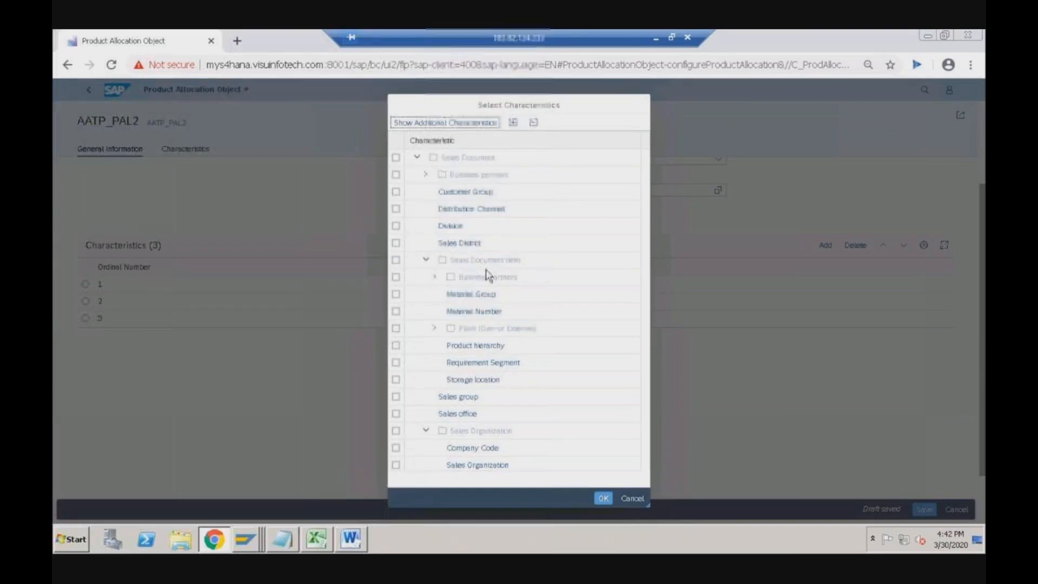
click(426, 174)
scroll(486, 352, down, 5)
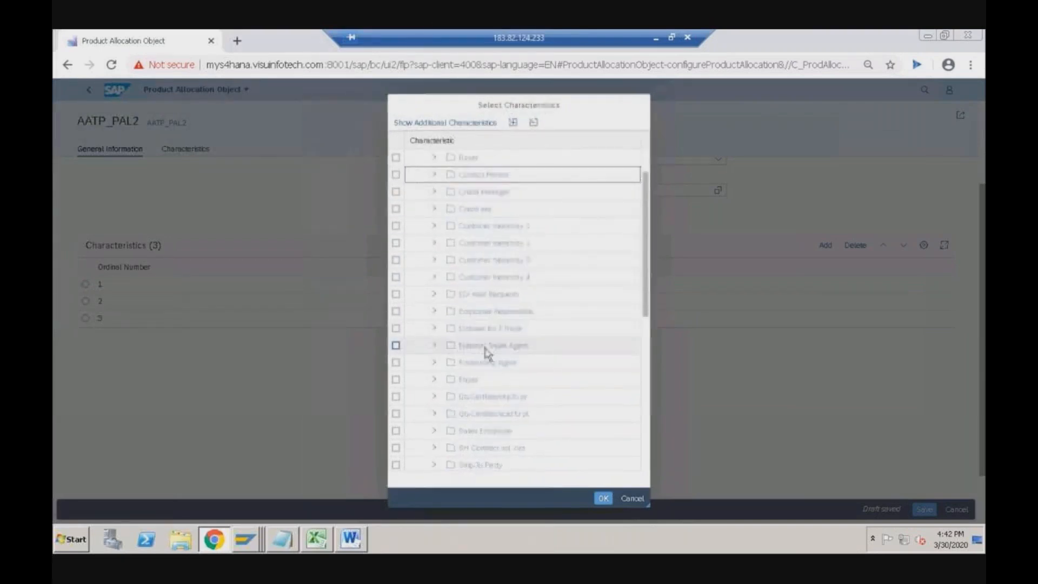
click(434, 379)
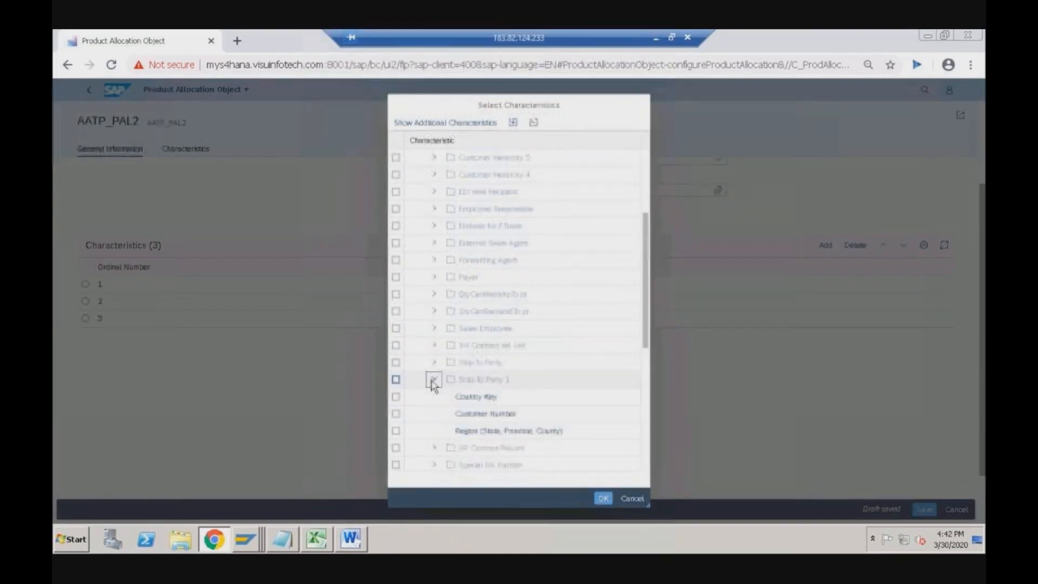
click(395, 413)
click(603, 499)
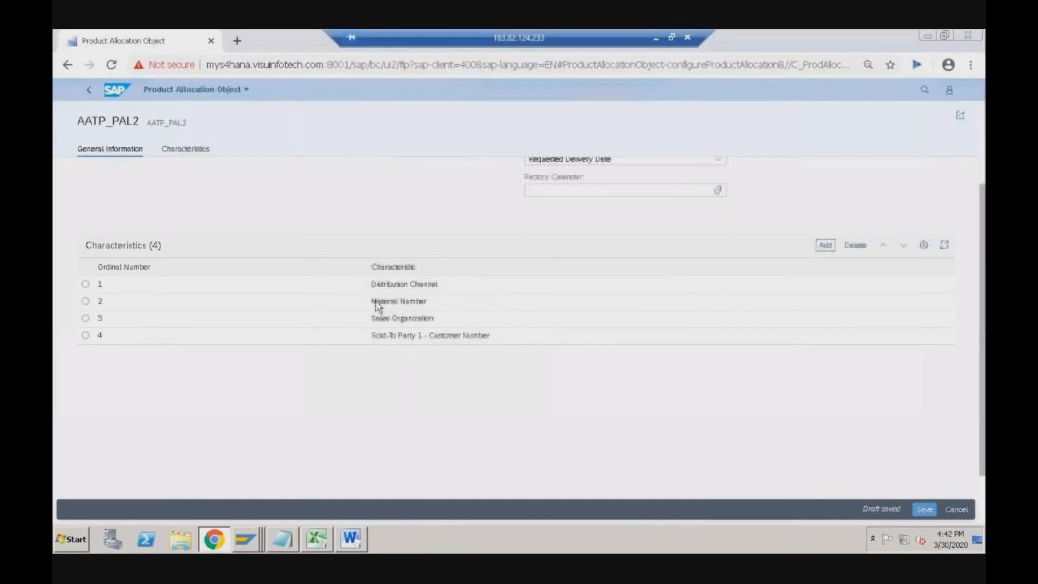
scroll(731, 301, up, 3)
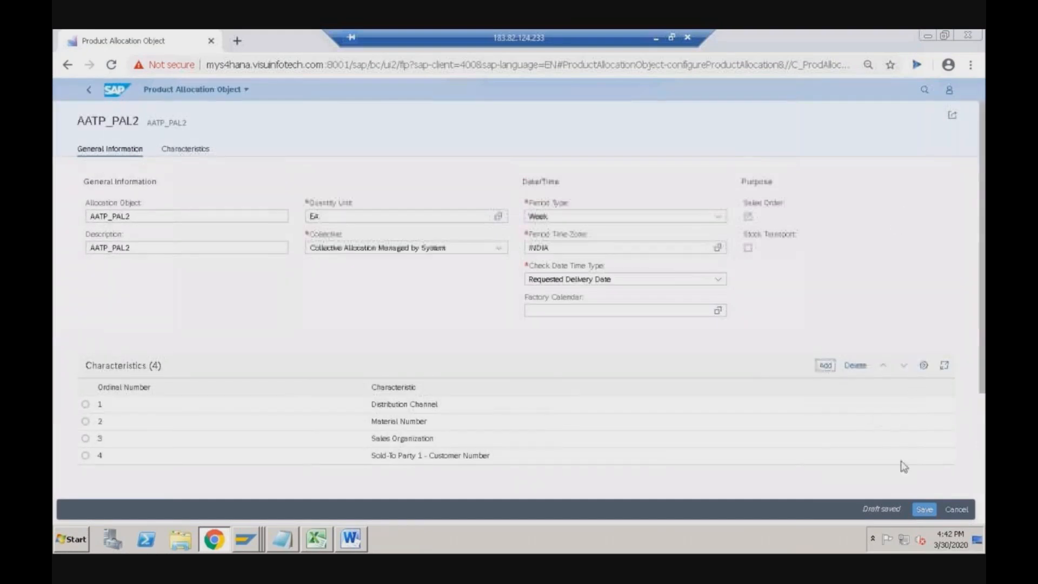
- Save the AATP_PAL2 allocation object and return to the Product Allocation home tiles
click(924, 509)
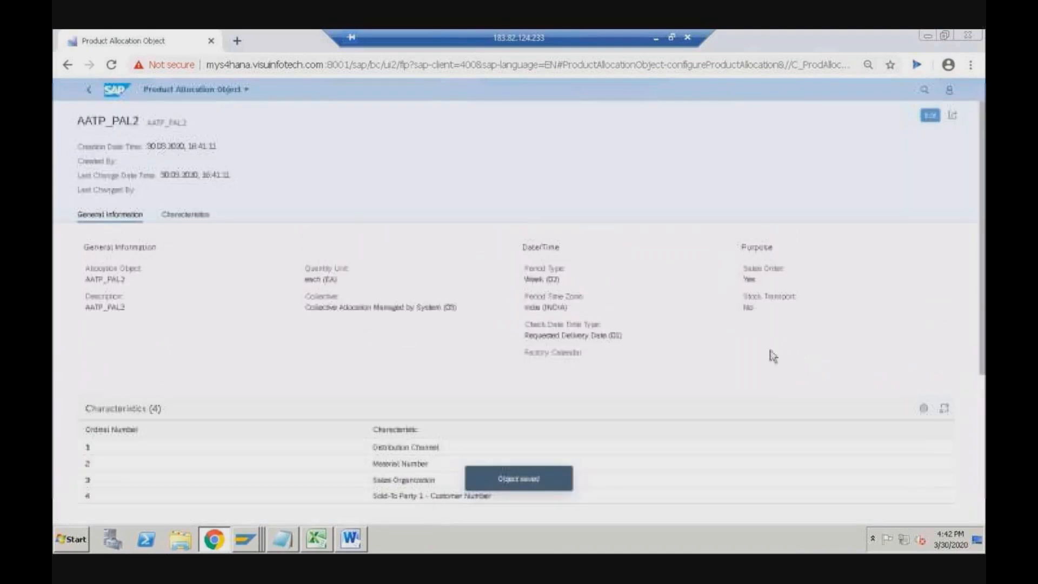
click(89, 89)
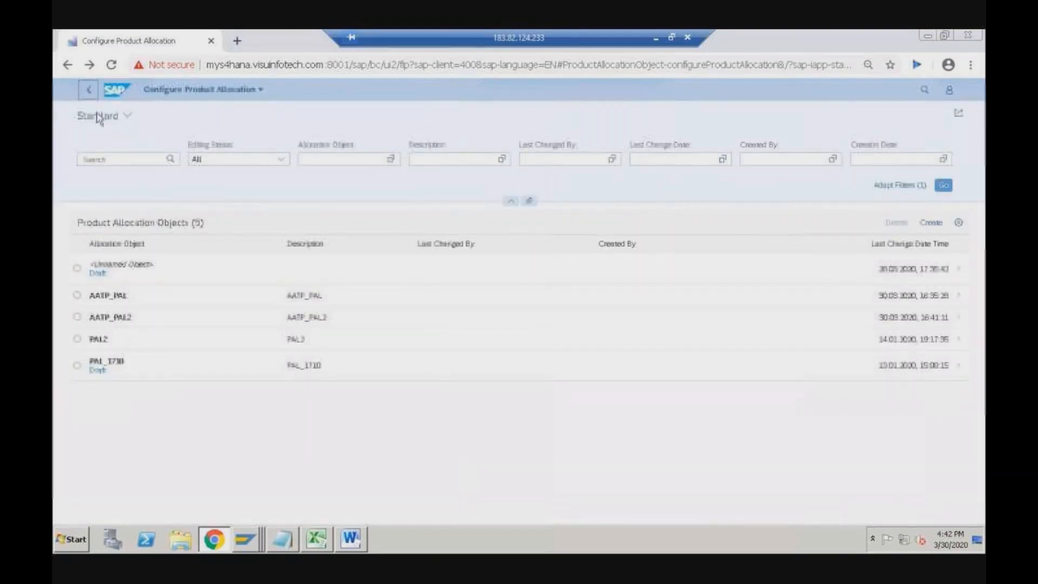
click(89, 89)
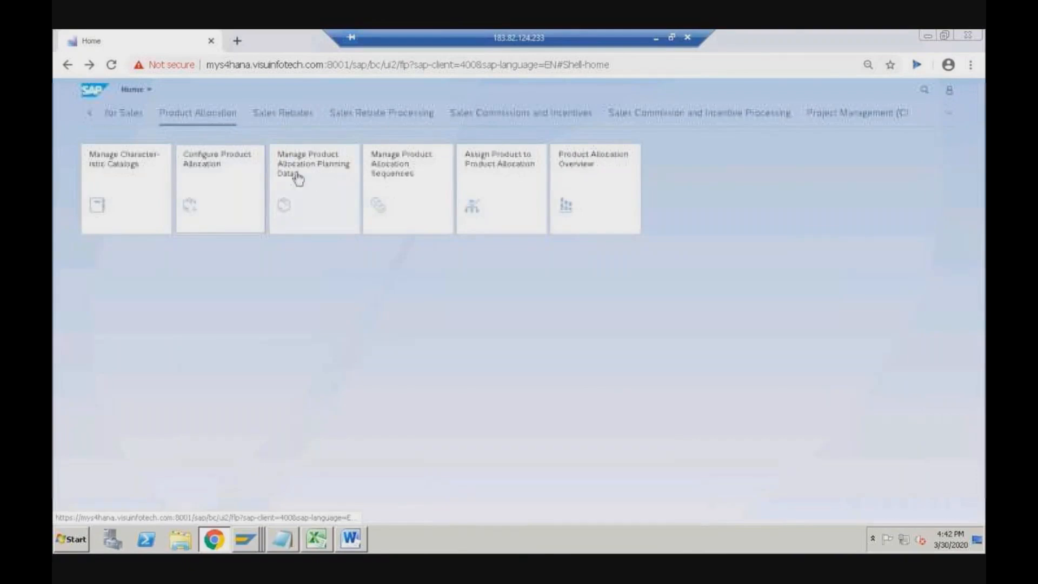
- In Manage Product Allocation Planning Data, list all objects and open AATP_PAL2's planning data
click(321, 192)
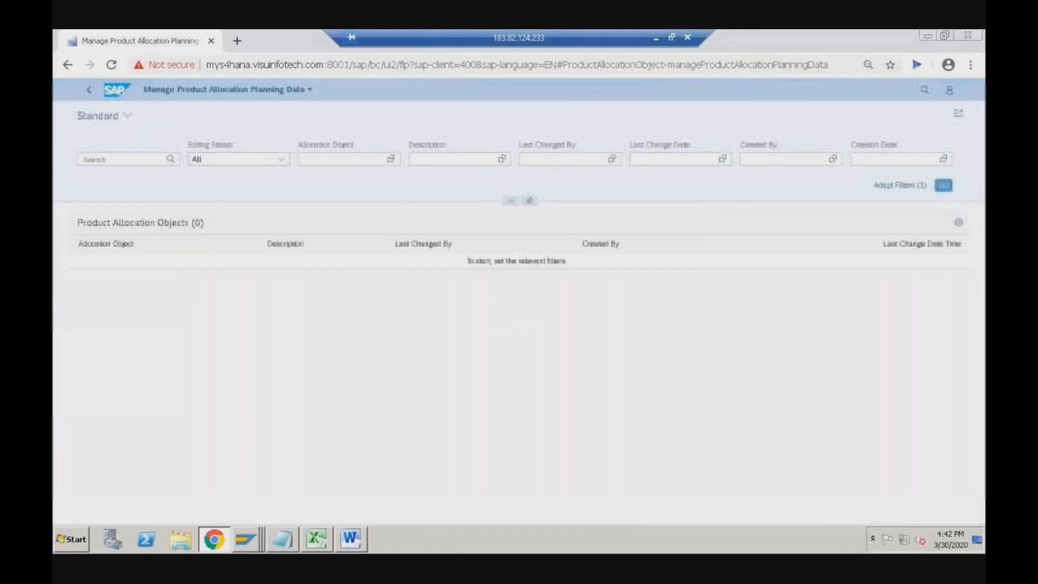
click(947, 189)
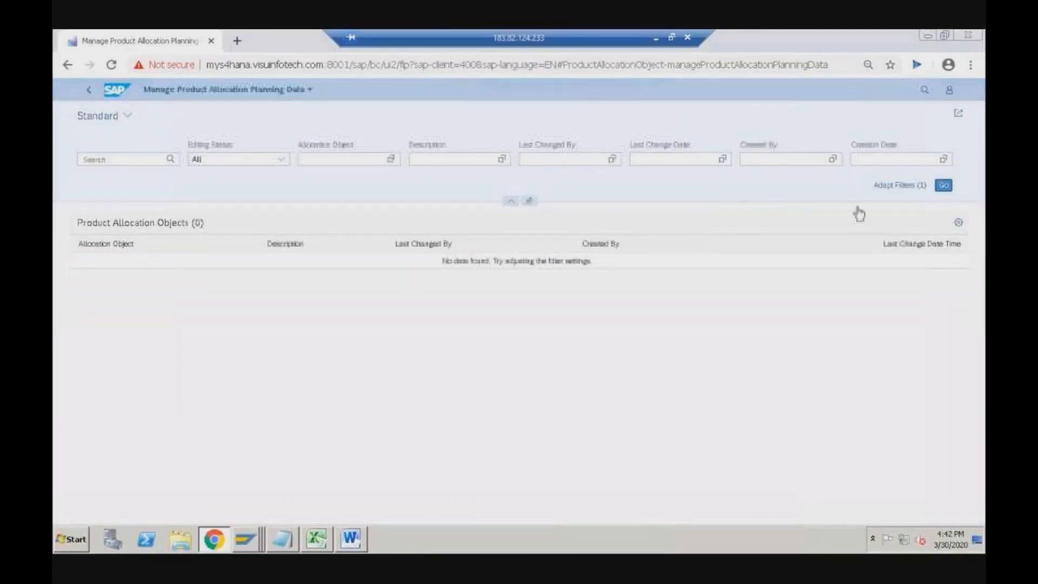
click(106, 324)
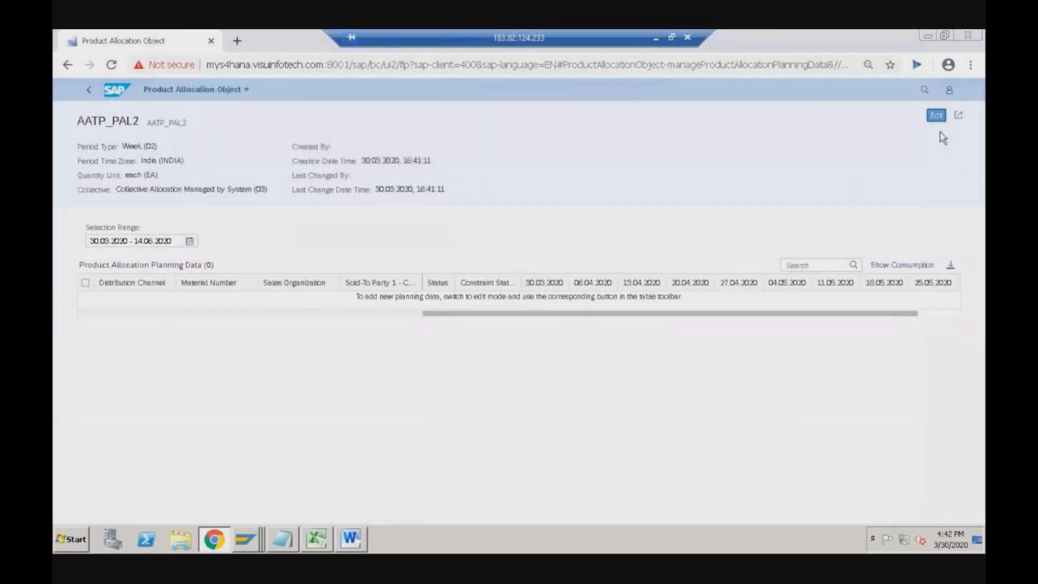
- Put AATP_PAL2 planning data in edit mode and add a blank row with 0 weekly quantities
click(936, 116)
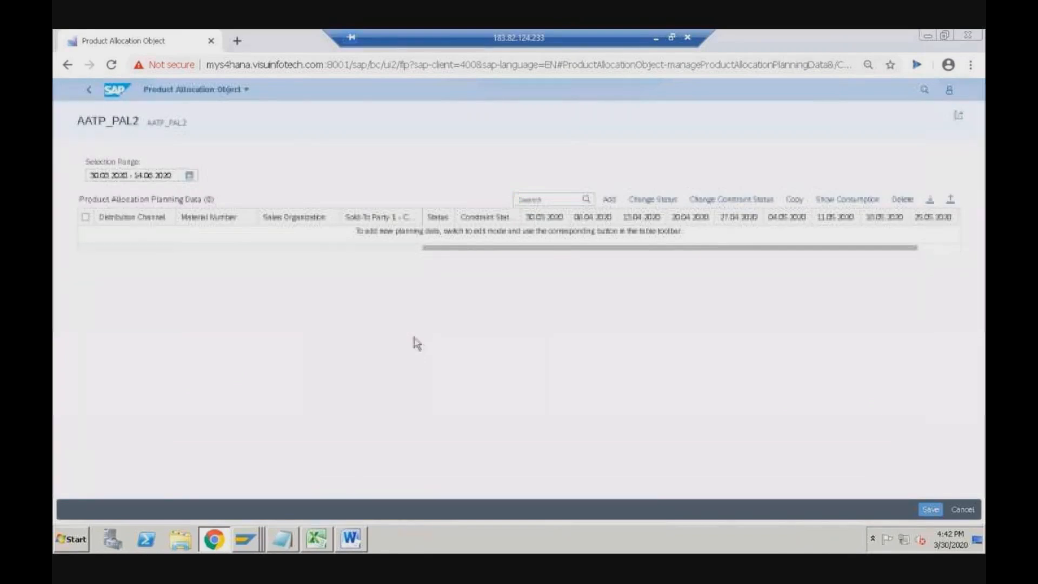
click(609, 199)
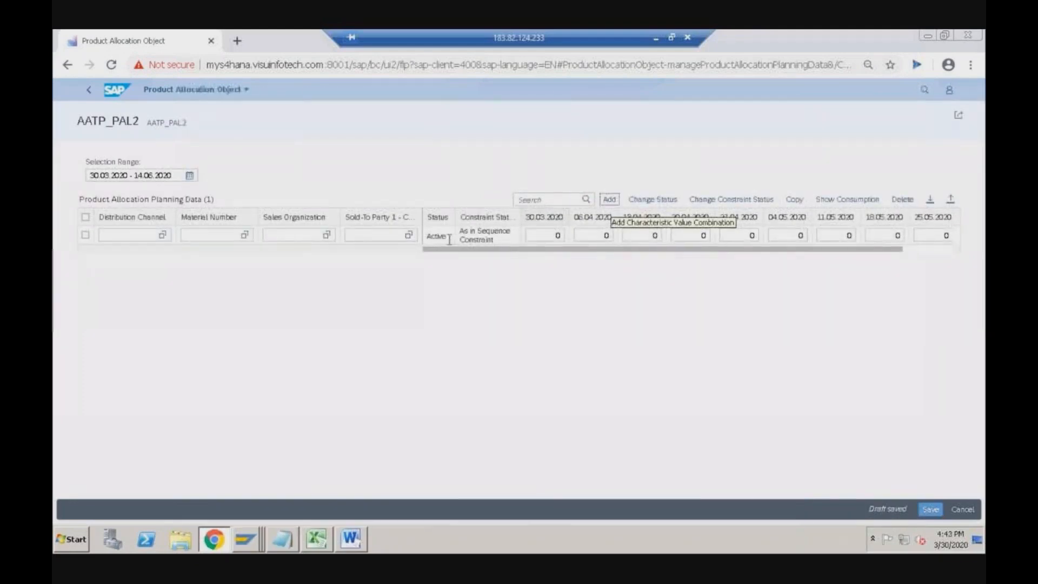
click(159, 236)
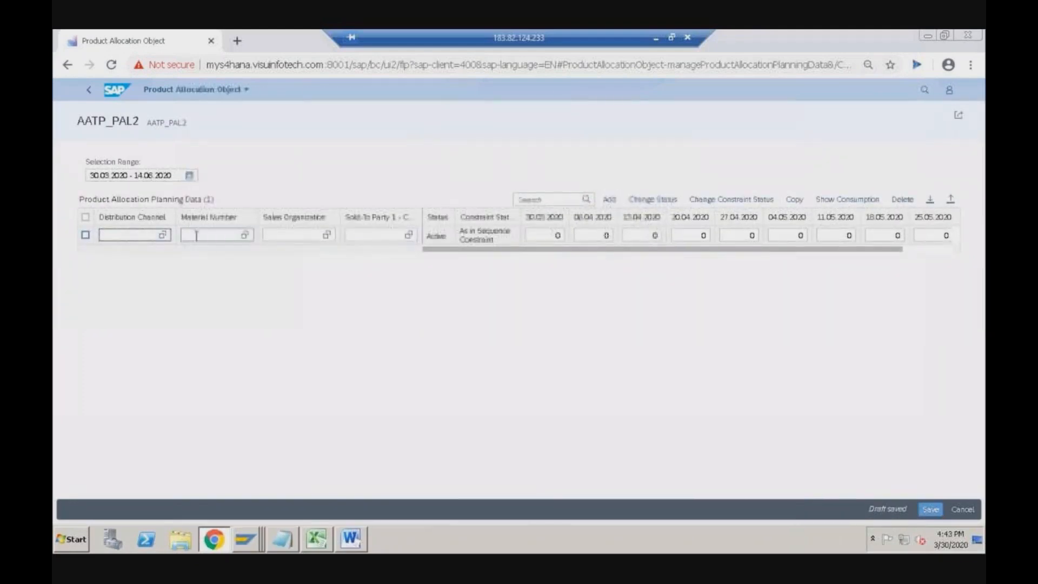
click(215, 236)
click(296, 237)
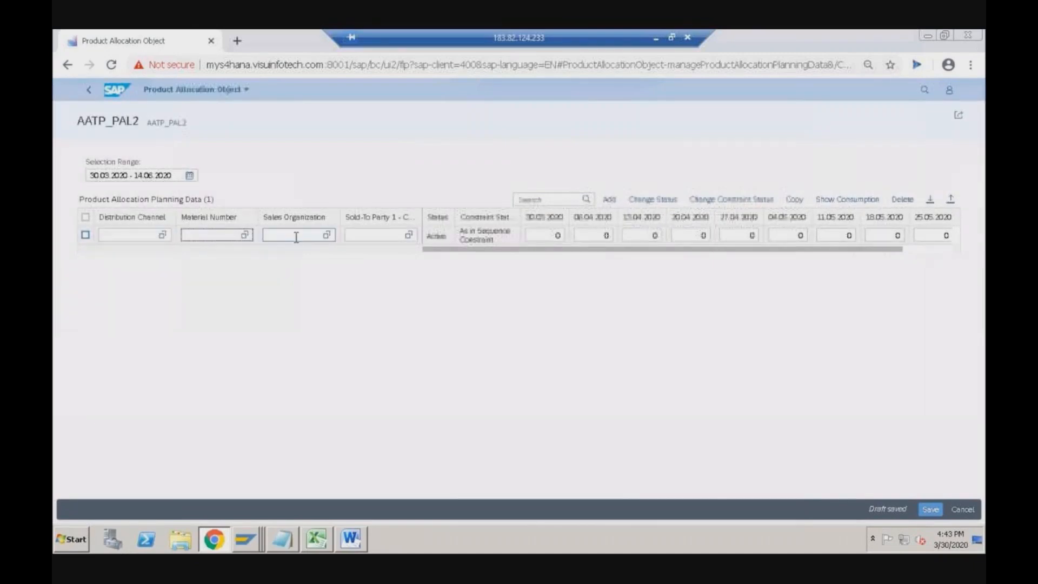
click(297, 238)
click(366, 236)
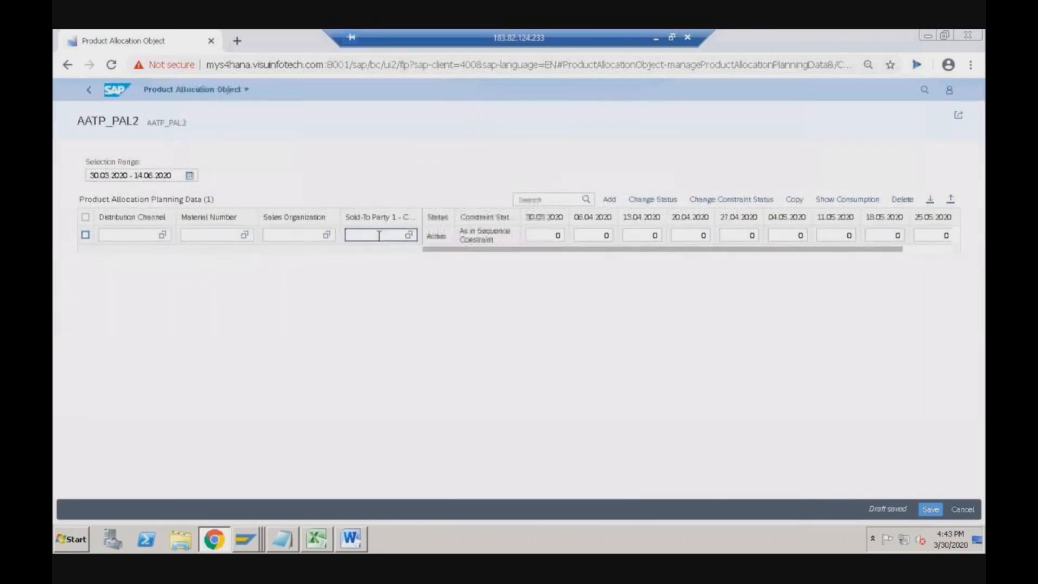
click(550, 240)
click(606, 235)
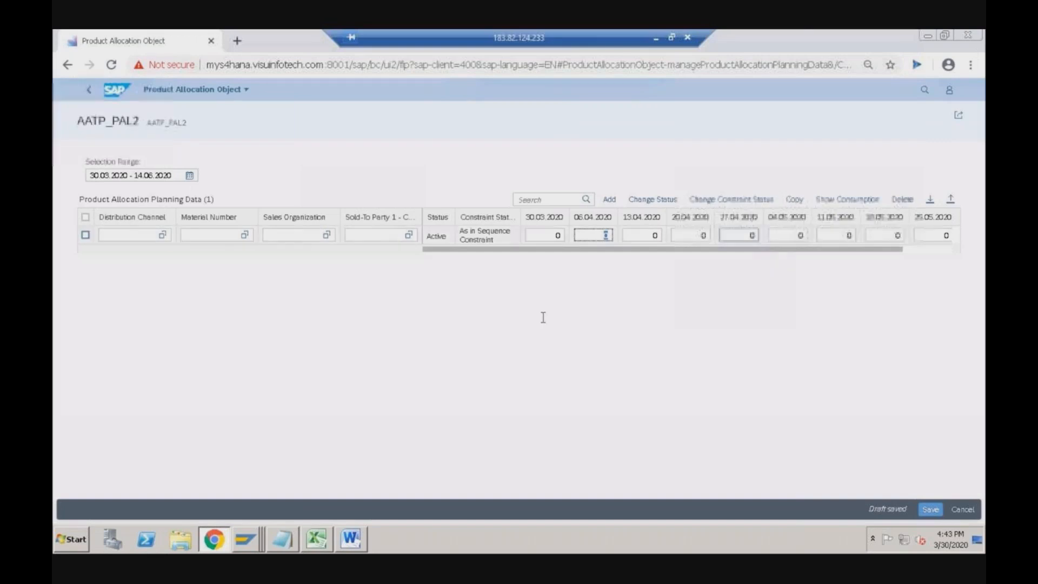
right_click(246, 540)
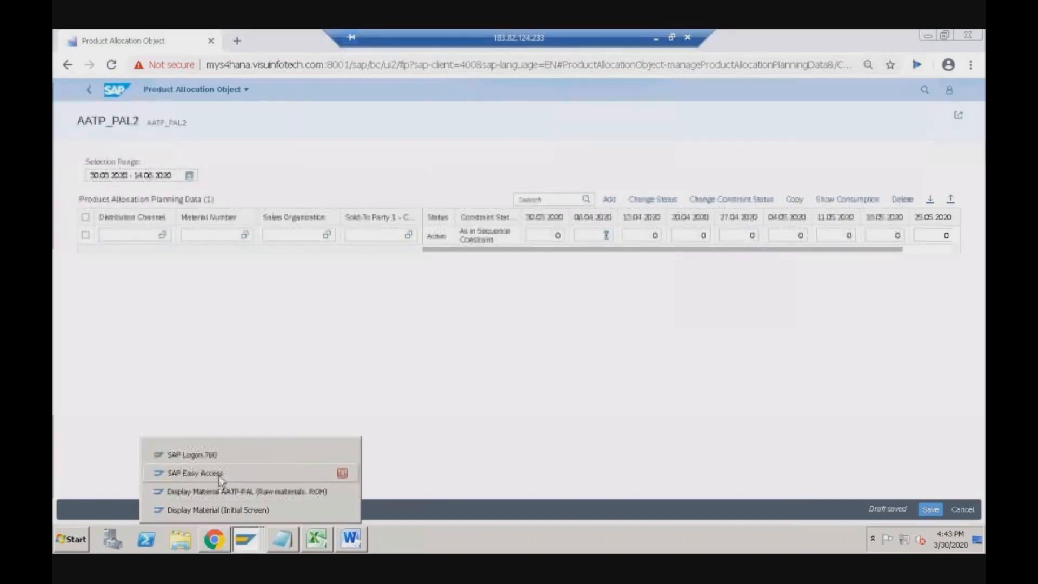
- In SAP Easy Access, start a standard order via /nva01 for sales org 1710 with the sold-to party filled
click(195, 473)
text(/)
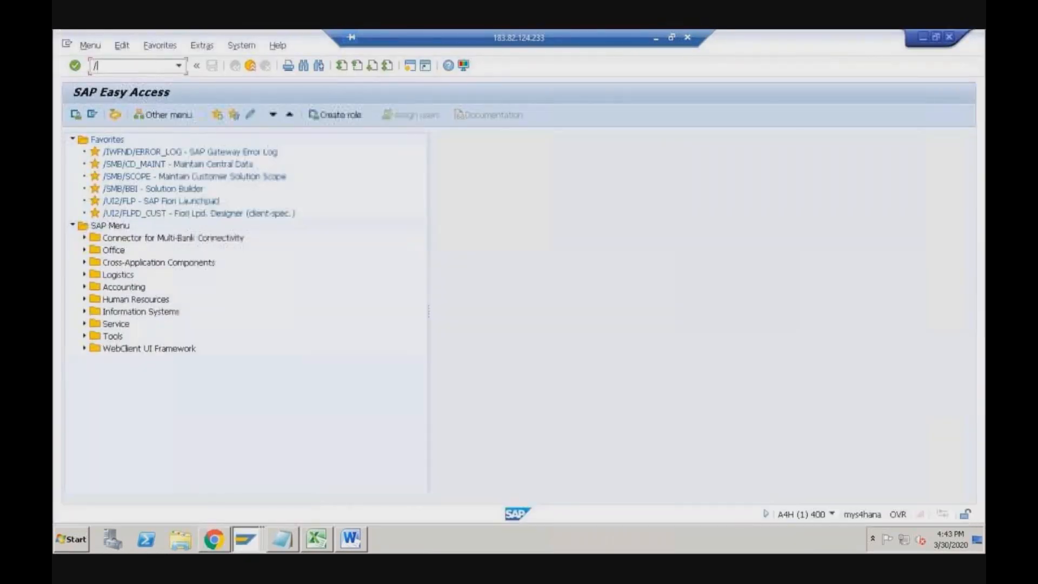
text(nva01)
key(Return)
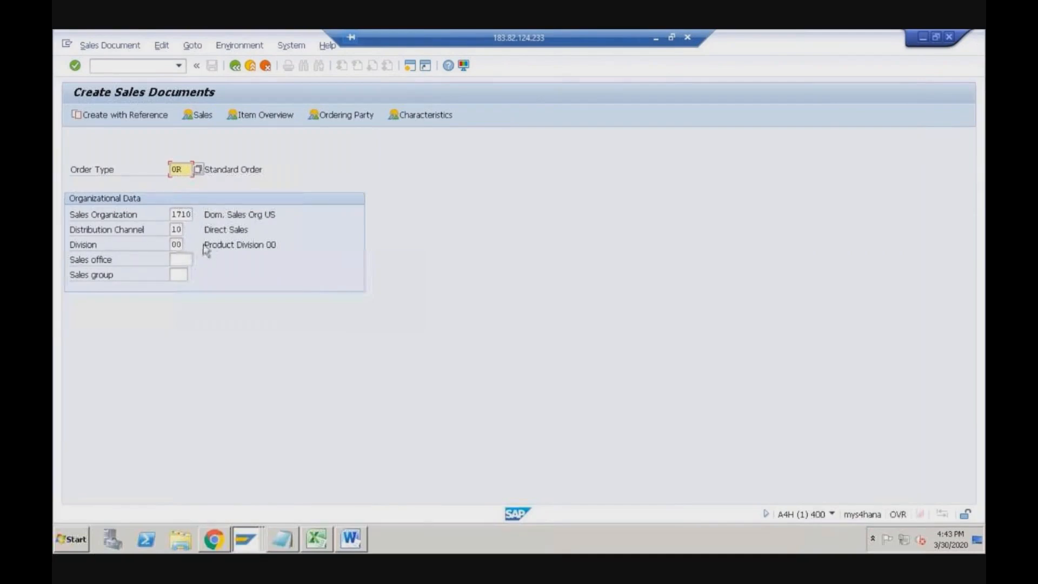
key(Return)
click(166, 155)
click(165, 166)
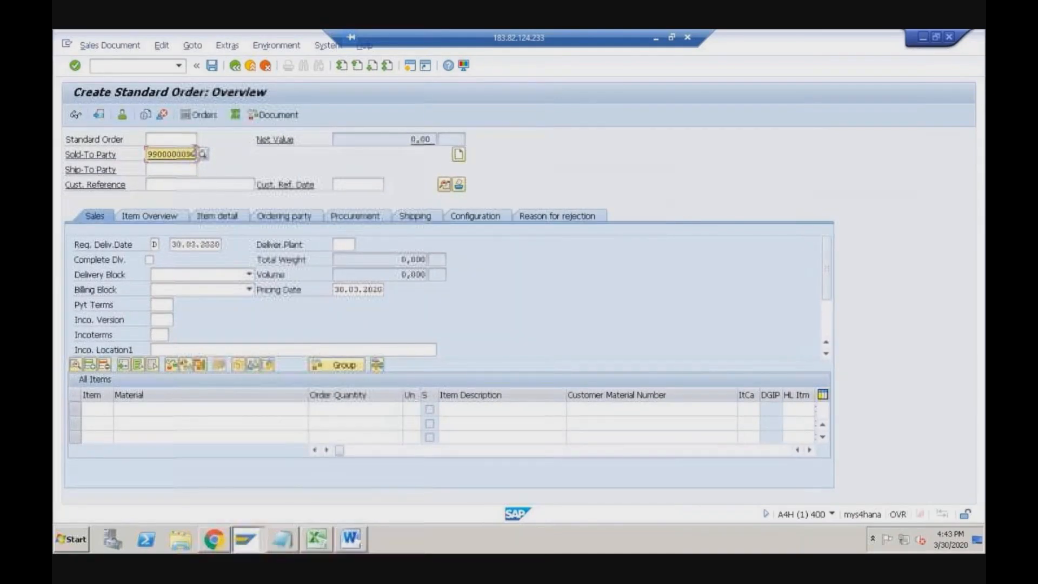
key(alt+Tab)
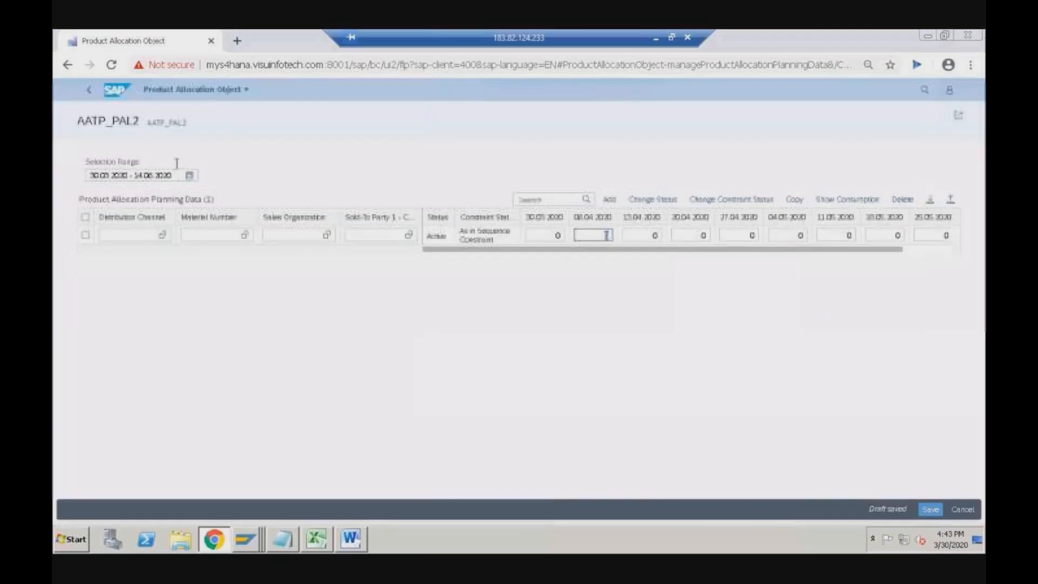
- Open the AATP_PAL planning data to check its monthly quantities, then go back to the home tiles
click(90, 91)
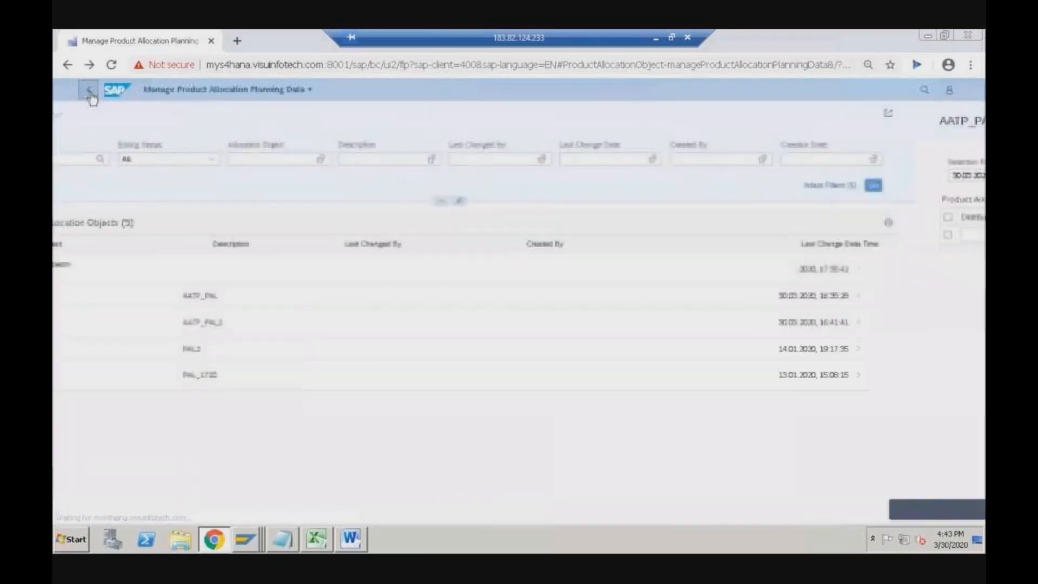
click(110, 297)
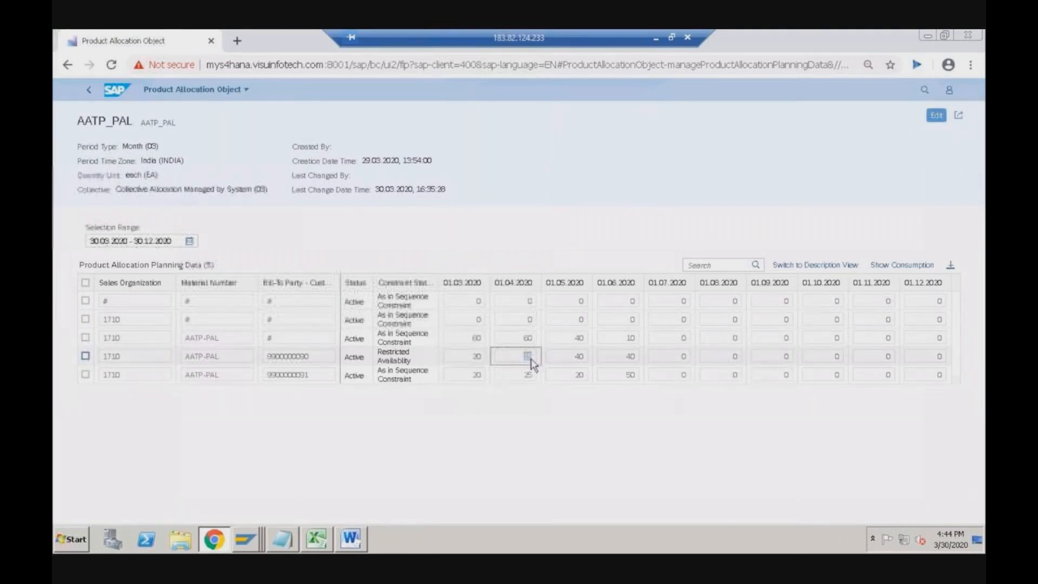
key(alt+Tab)
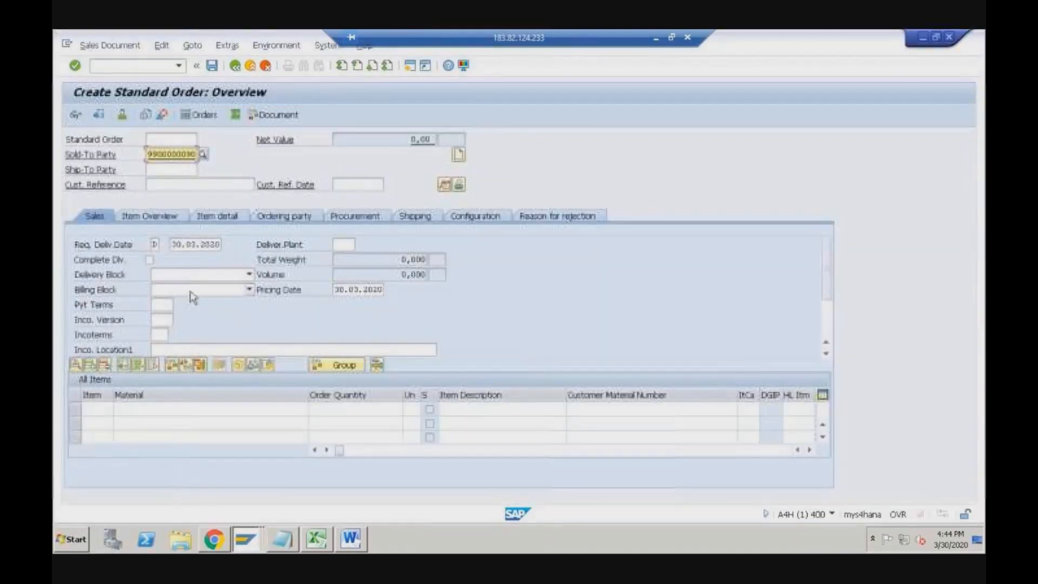
key(alt+Tab)
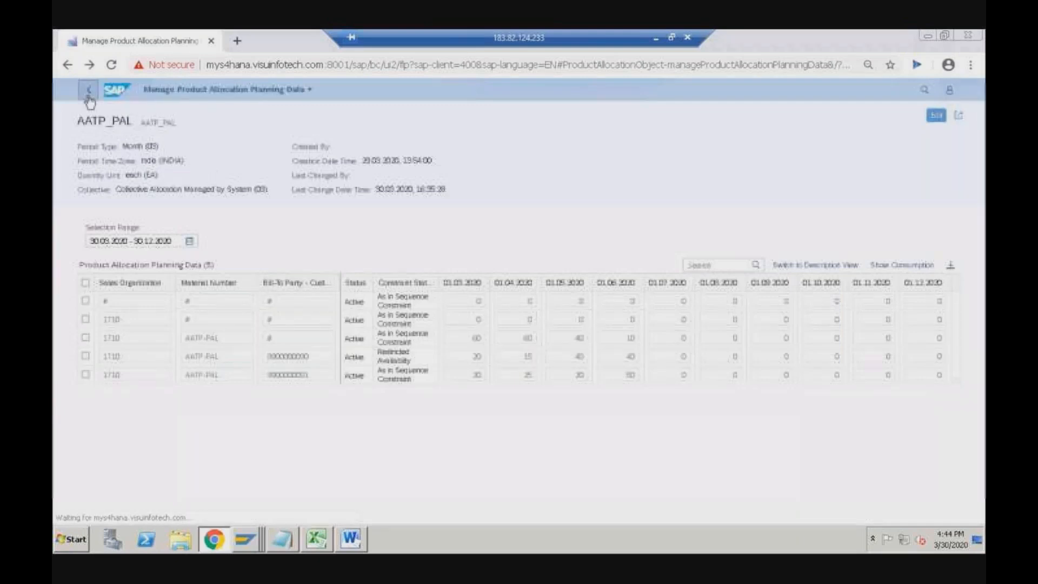
click(90, 100)
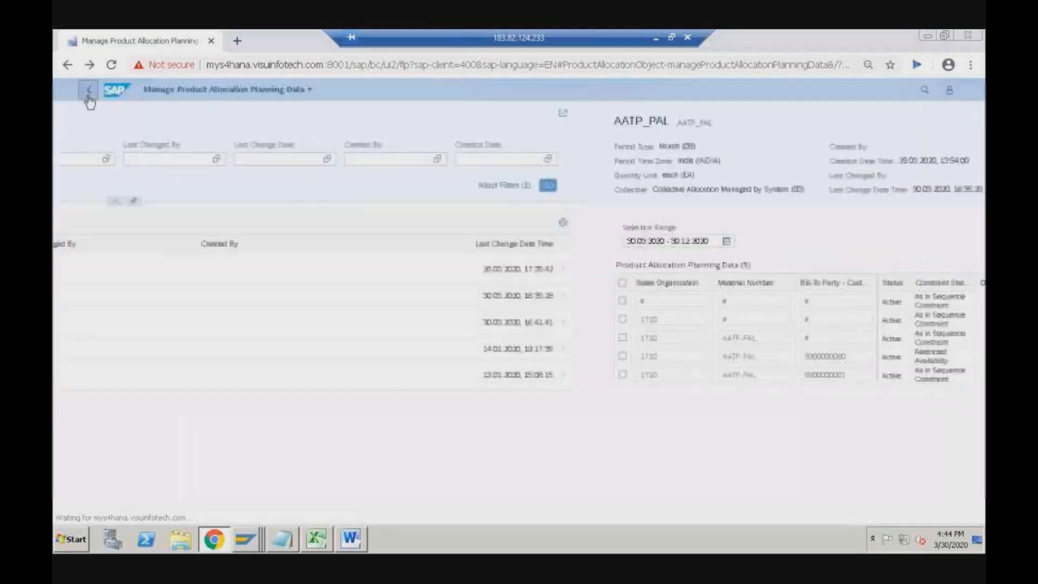
click(89, 92)
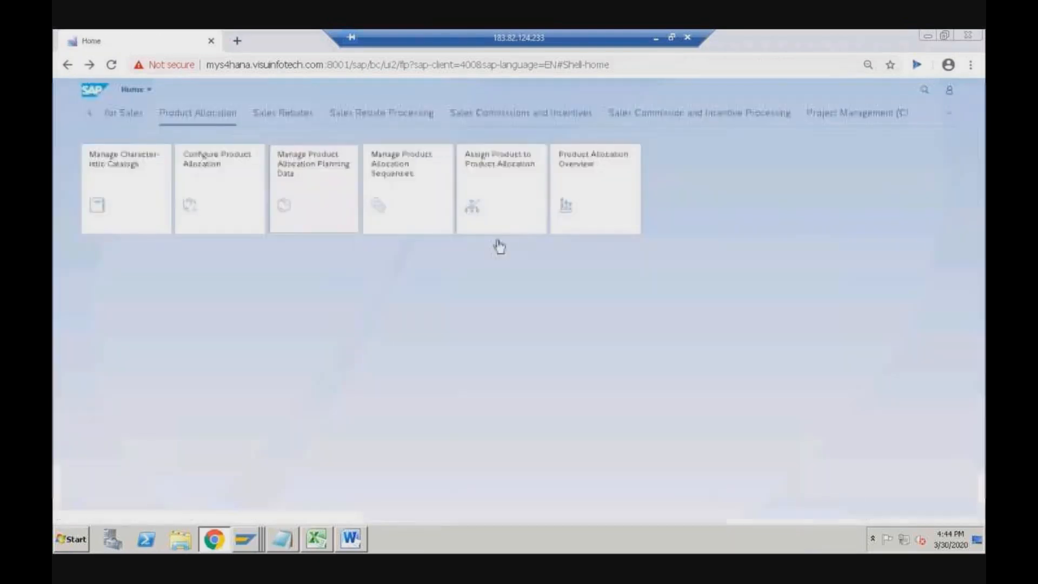
- In Manage Product Allocation Sequences, set AATP_PAL's backward and forward consumption to 0 and save
click(419, 201)
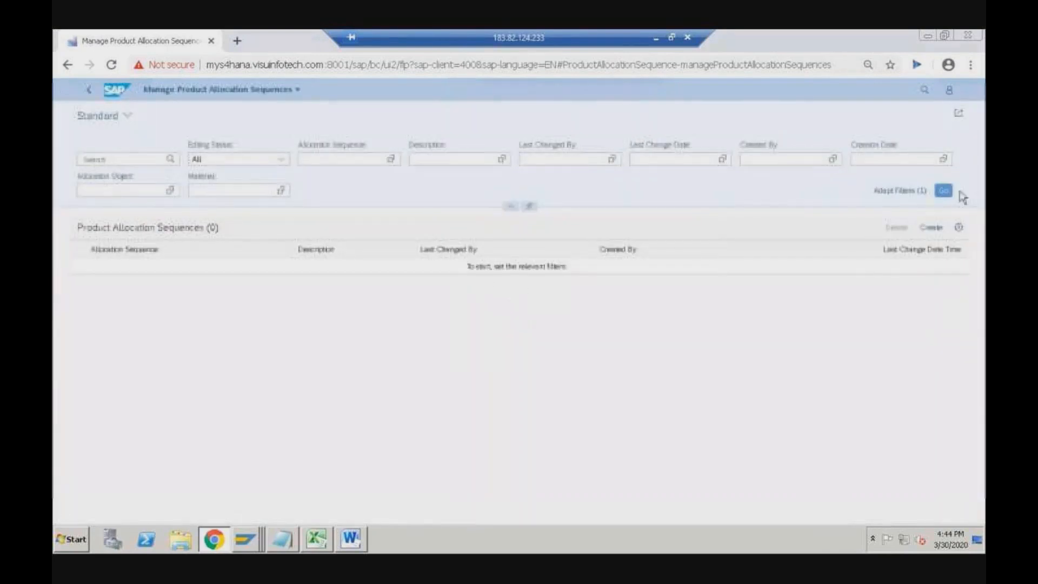
click(943, 192)
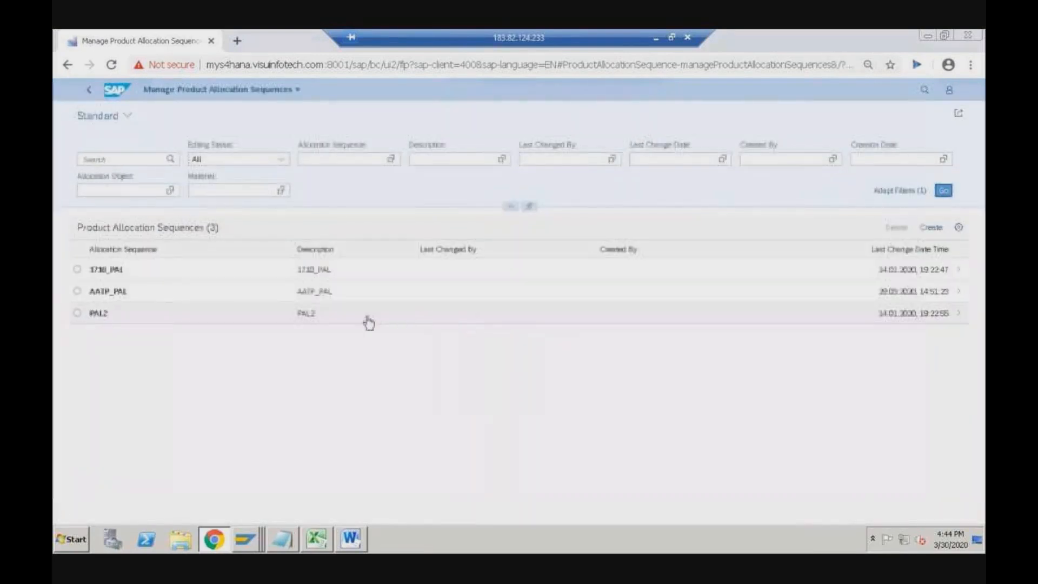
click(129, 302)
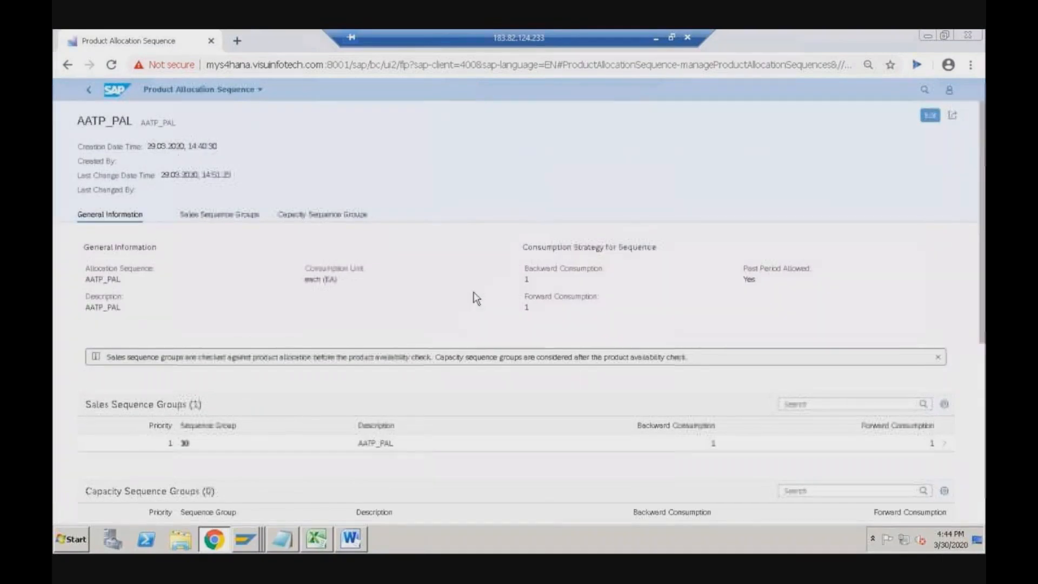
click(939, 116)
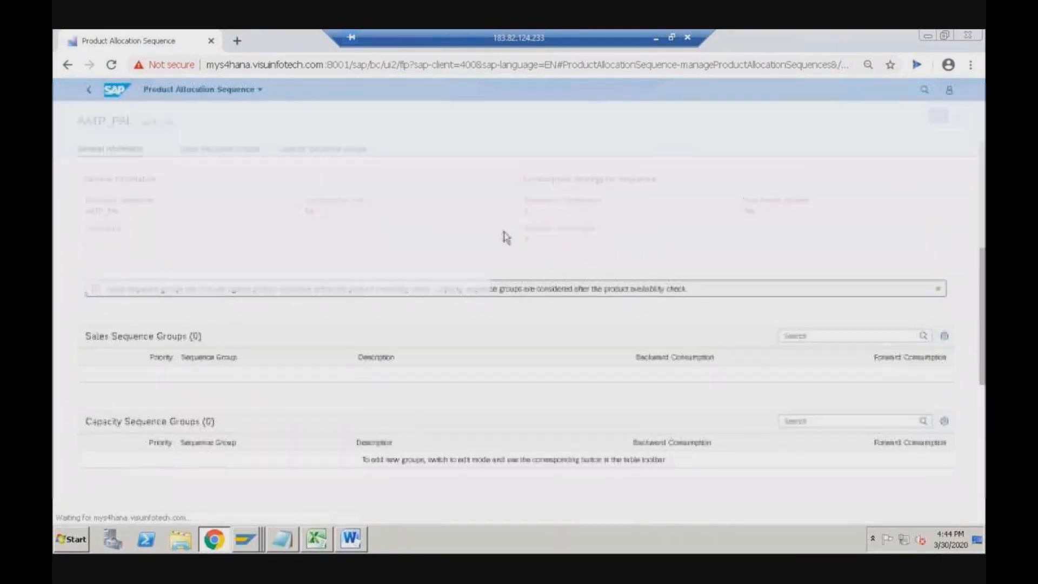
click(546, 217)
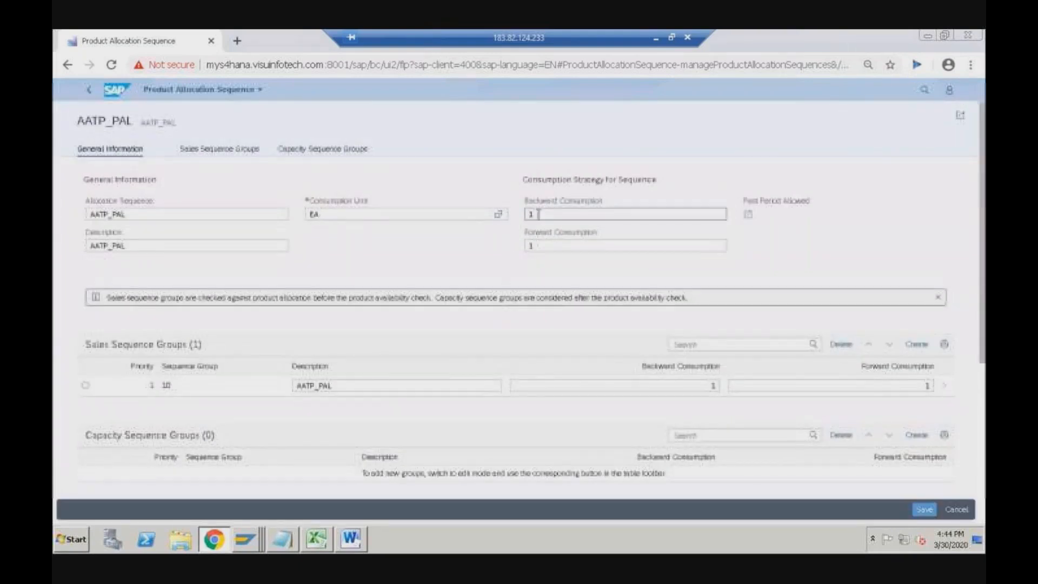
click(540, 247)
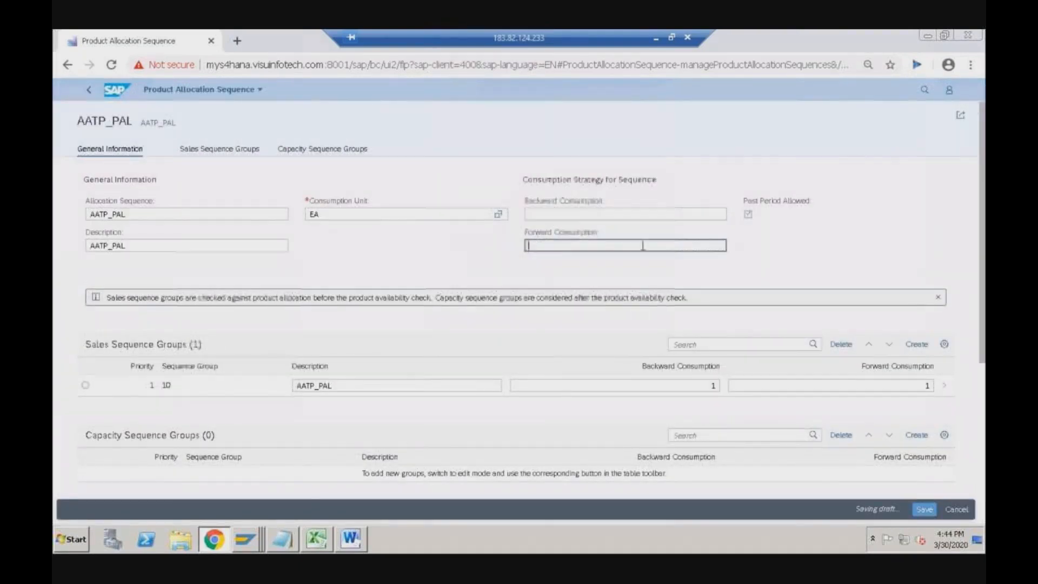
scroll(871, 400, down, 3)
click(924, 510)
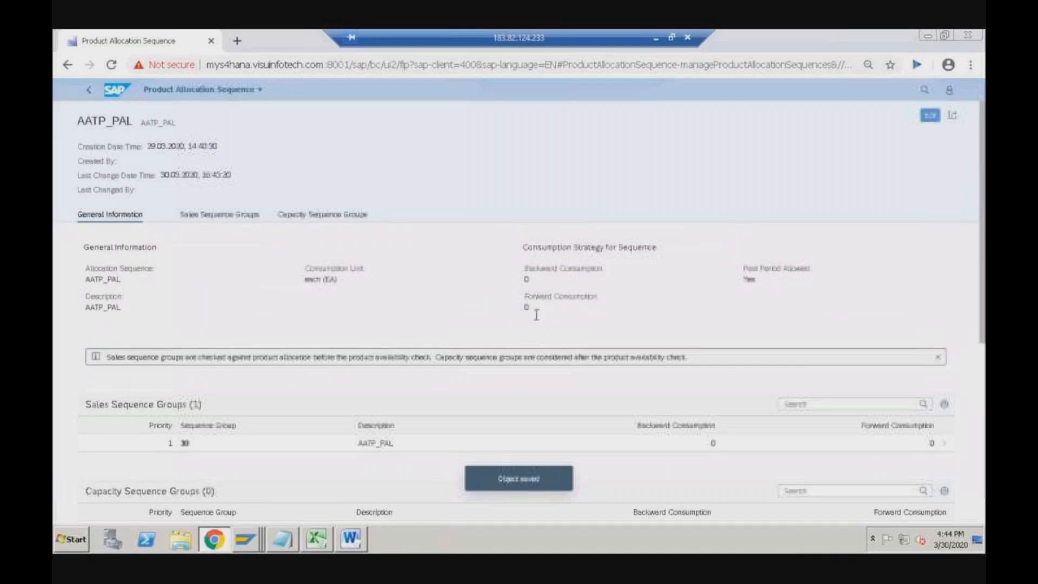
right_click(246, 539)
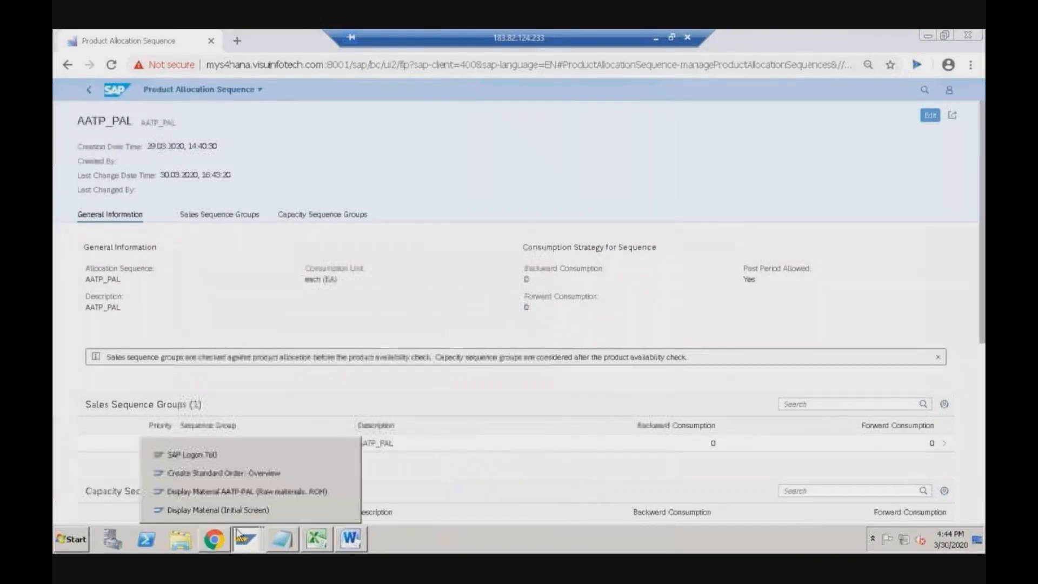
- Fill the order header: customer reference Test, date 29.03.2020, payment terms 0001, Incoterms CFR test
click(218, 473)
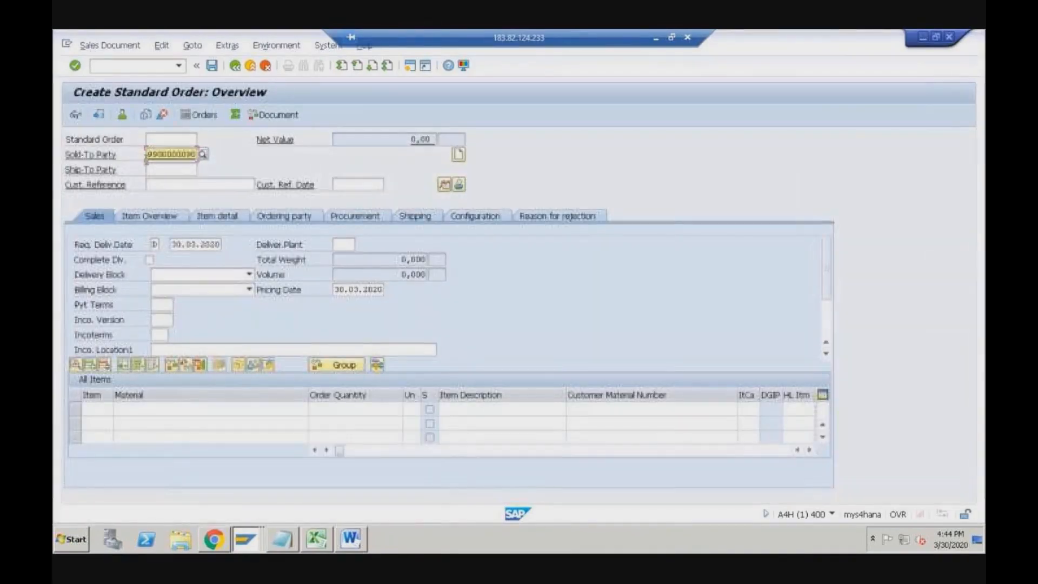
click(165, 185)
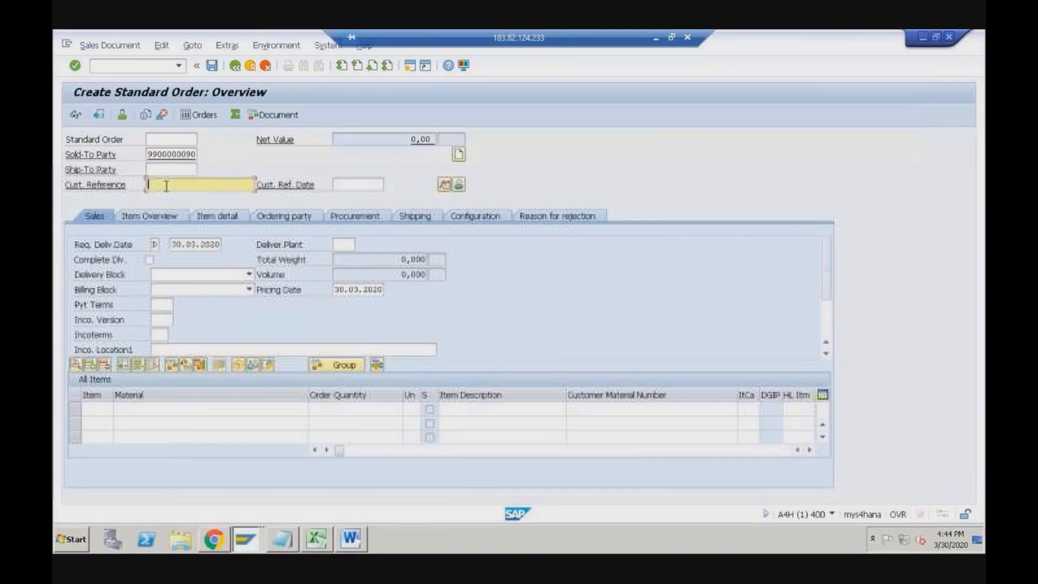
click(166, 201)
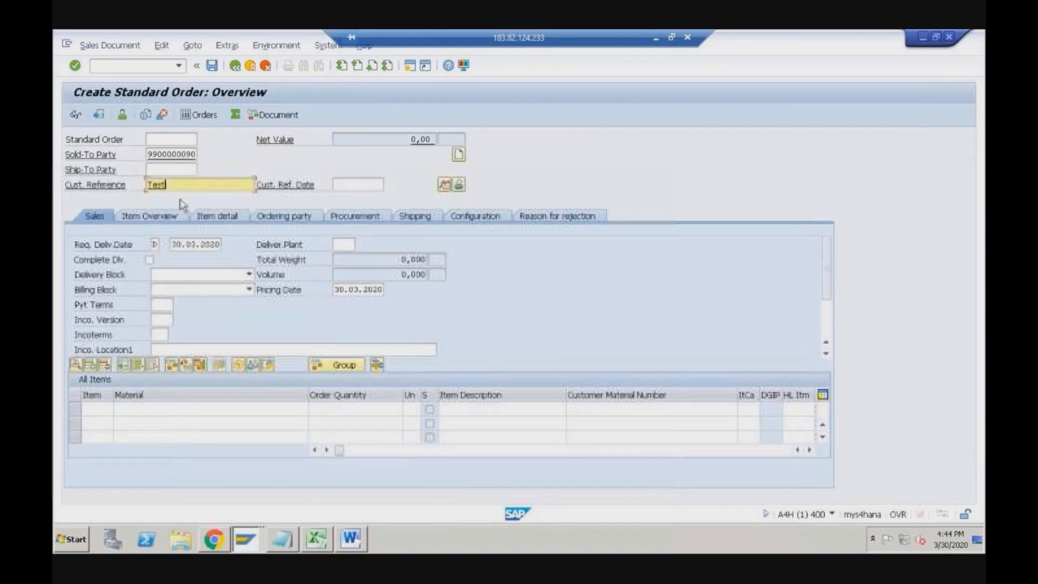
click(343, 184)
click(342, 198)
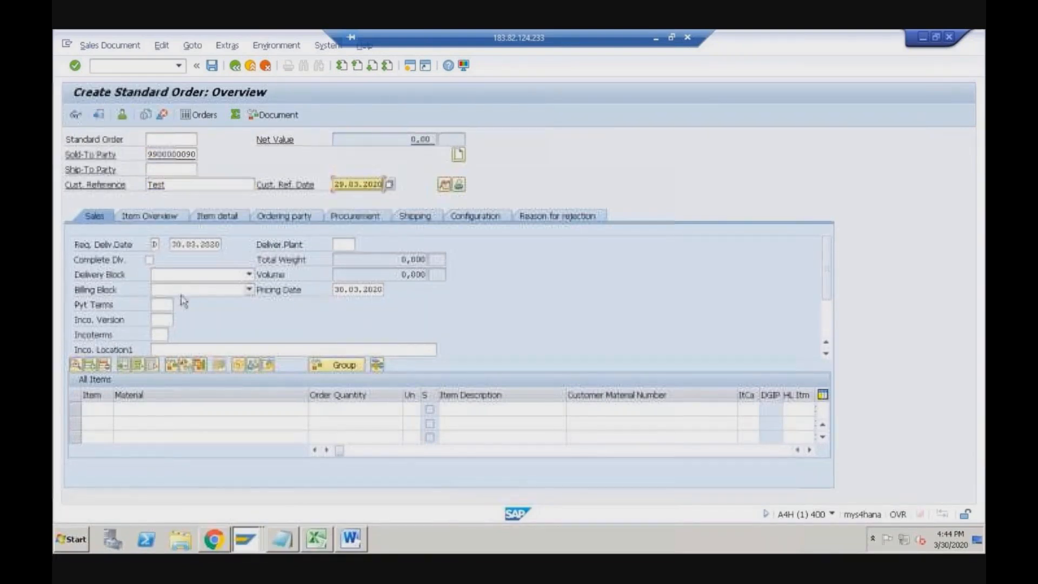
click(161, 305)
click(163, 318)
click(160, 335)
click(161, 349)
click(178, 347)
text(test)
key(Tab)
key(Tab)
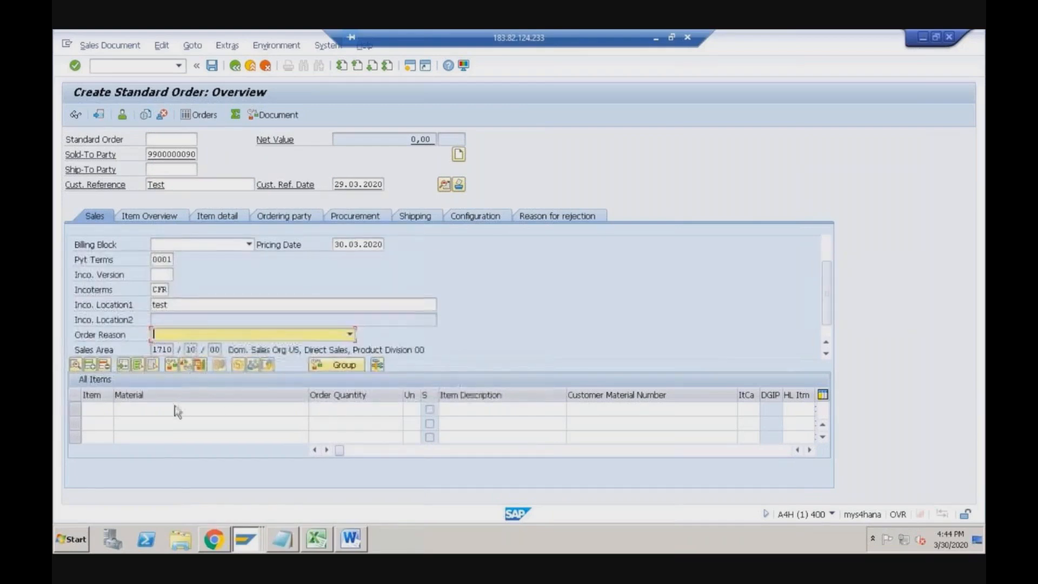
- Enter item material AATP-PAL with order quantity 20
click(114, 409)
click(167, 410)
click(160, 425)
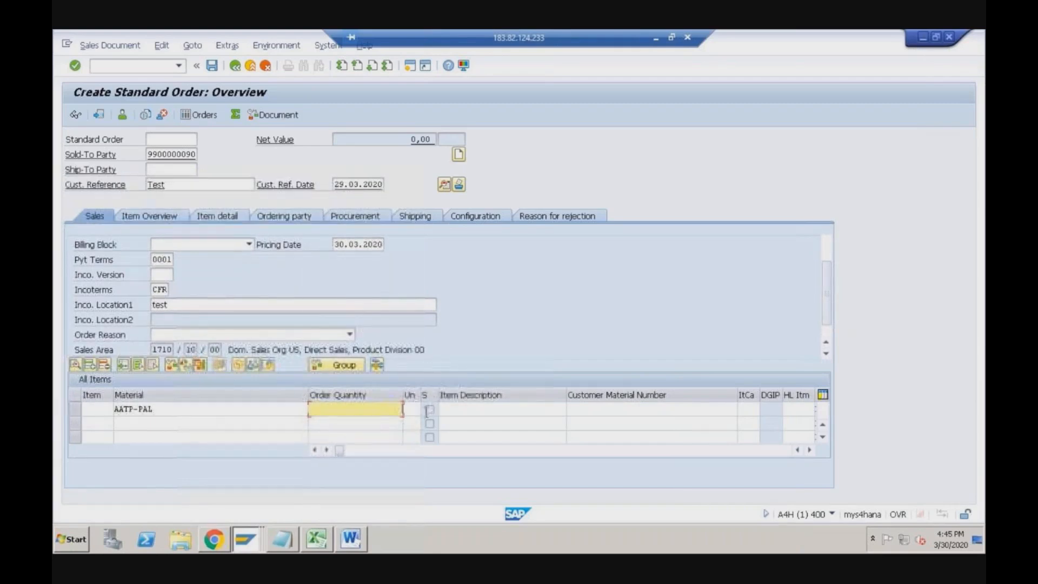
text(20)
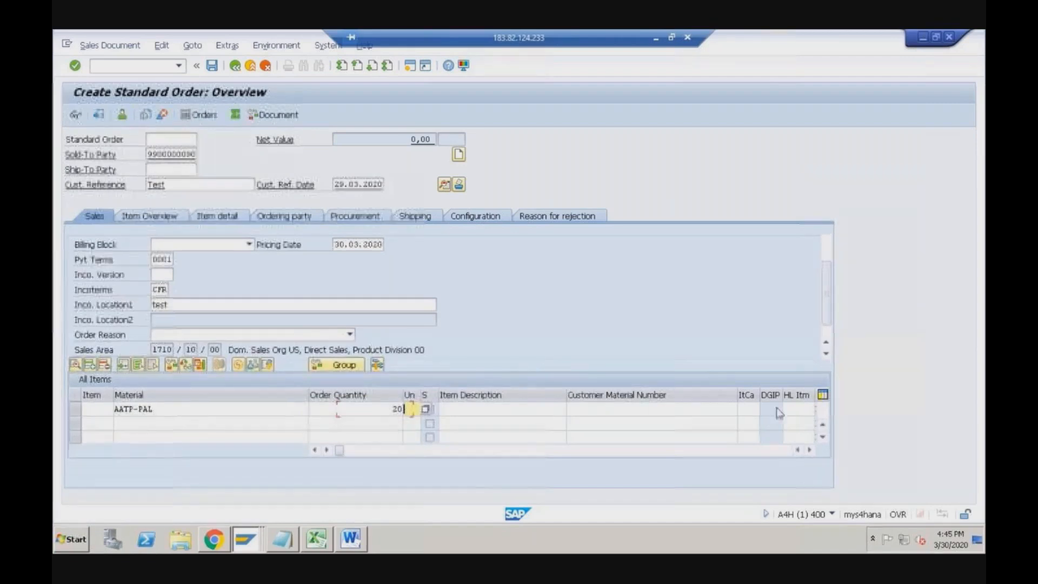
key(Tab)
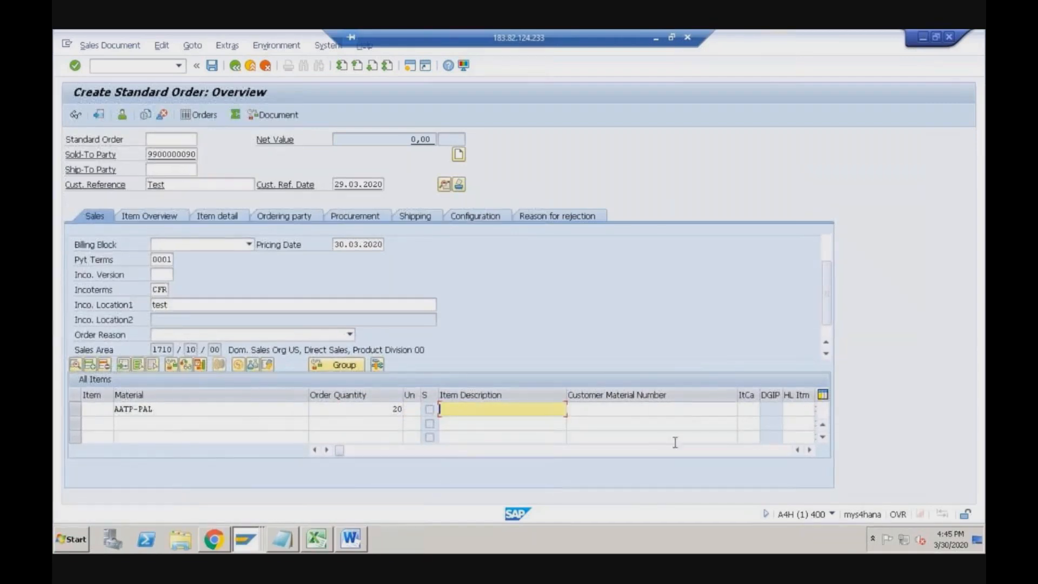
key(Tab)
key(Tab)
key(Tab)
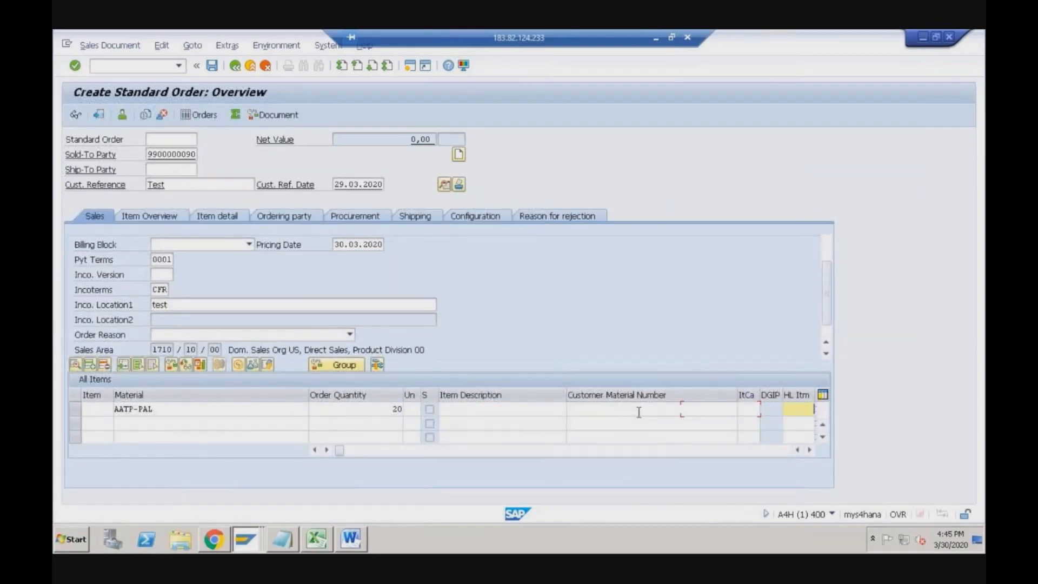
key(Tab)
key(Tab)
key(Tab)
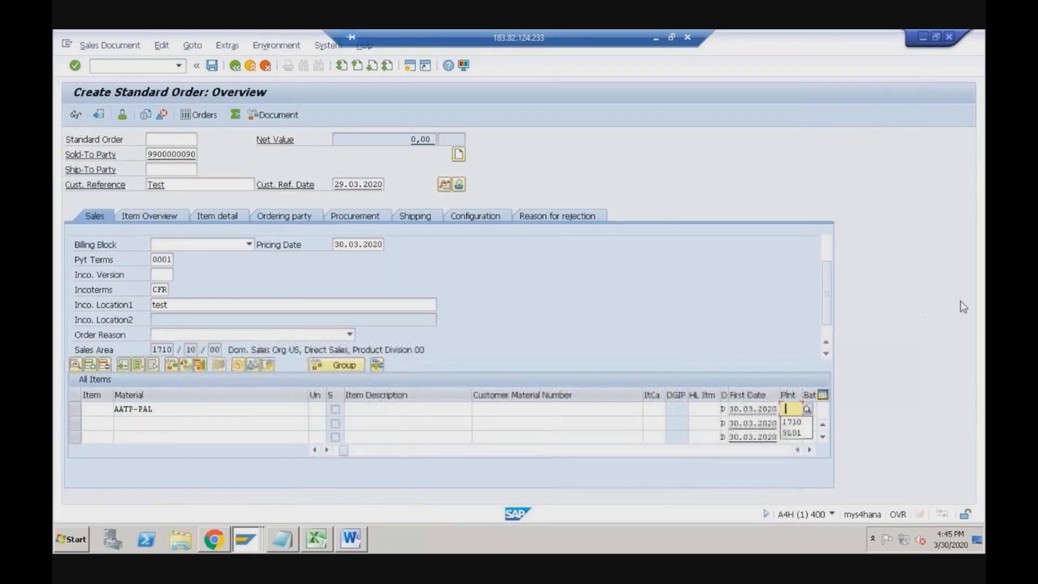
- Give the item plant 1710 and amount 2000 USD, then process the item
click(792, 423)
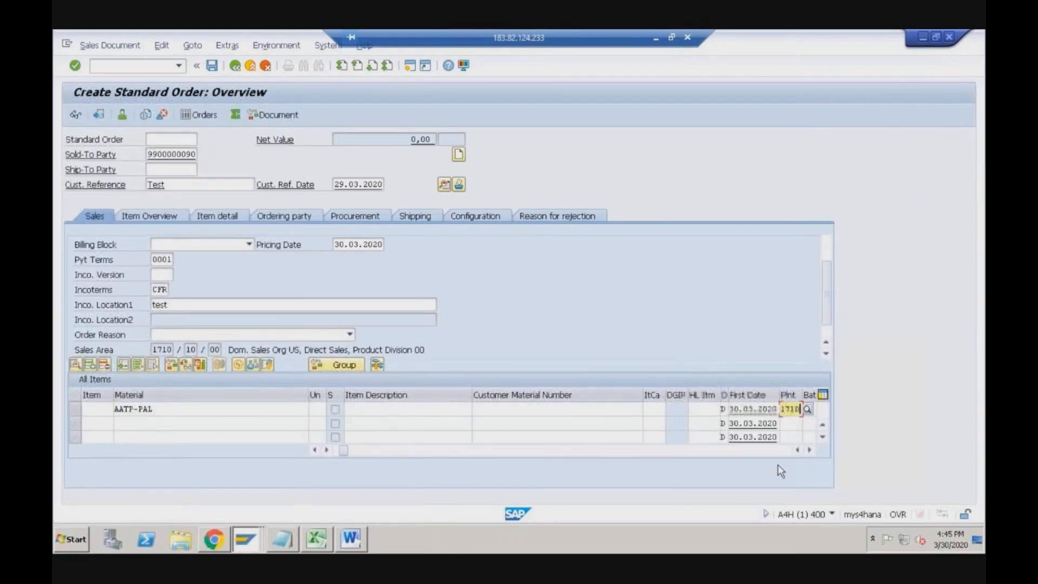
key(Tab)
key(Tab)
click(768, 413)
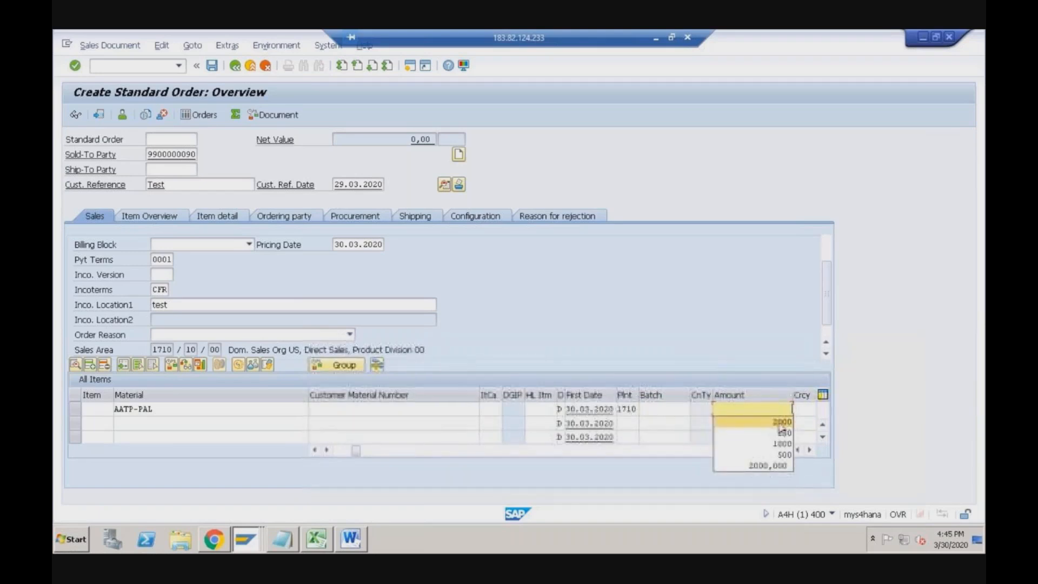
click(779, 422)
key(Tab)
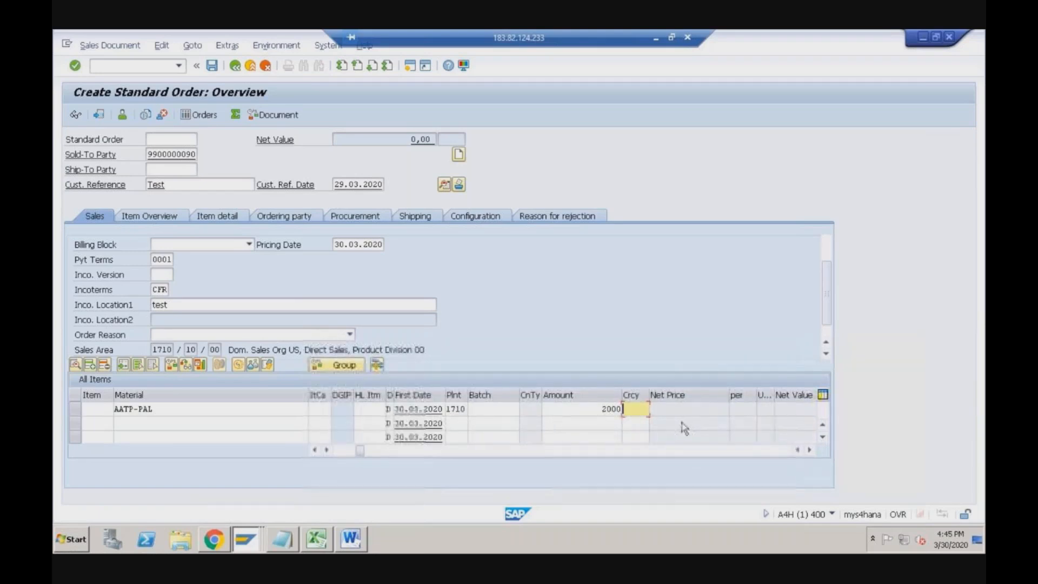
key(Return)
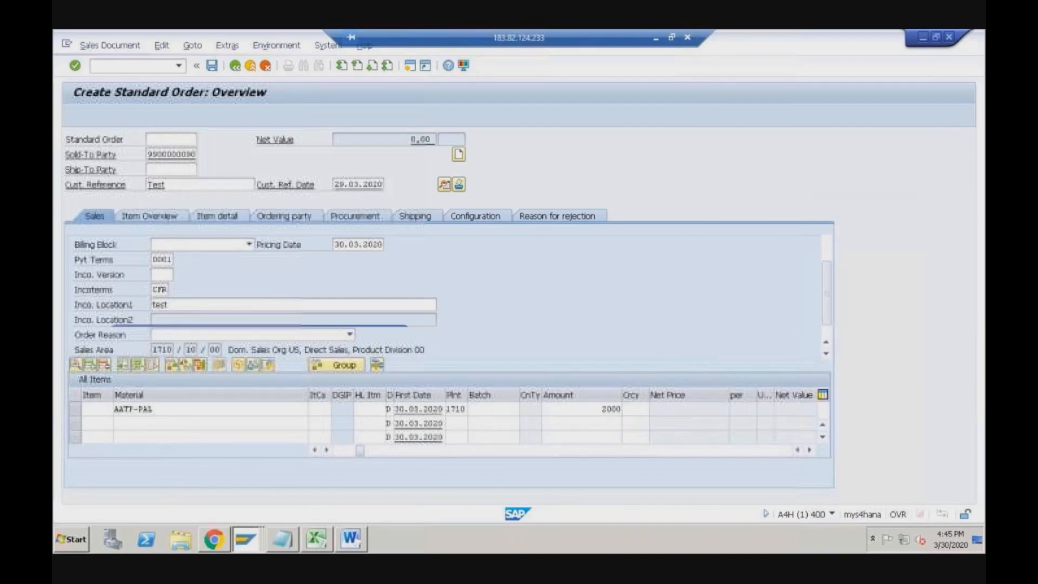
click(396, 412)
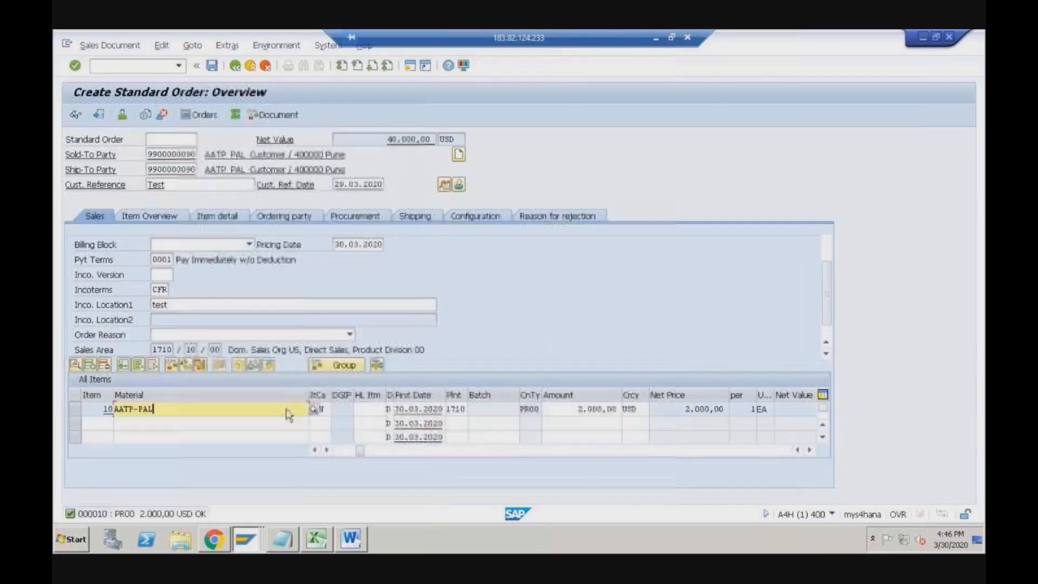
- Change the first schedule line's delivery date to 05.04.2020 and run the availability check
click(489, 201)
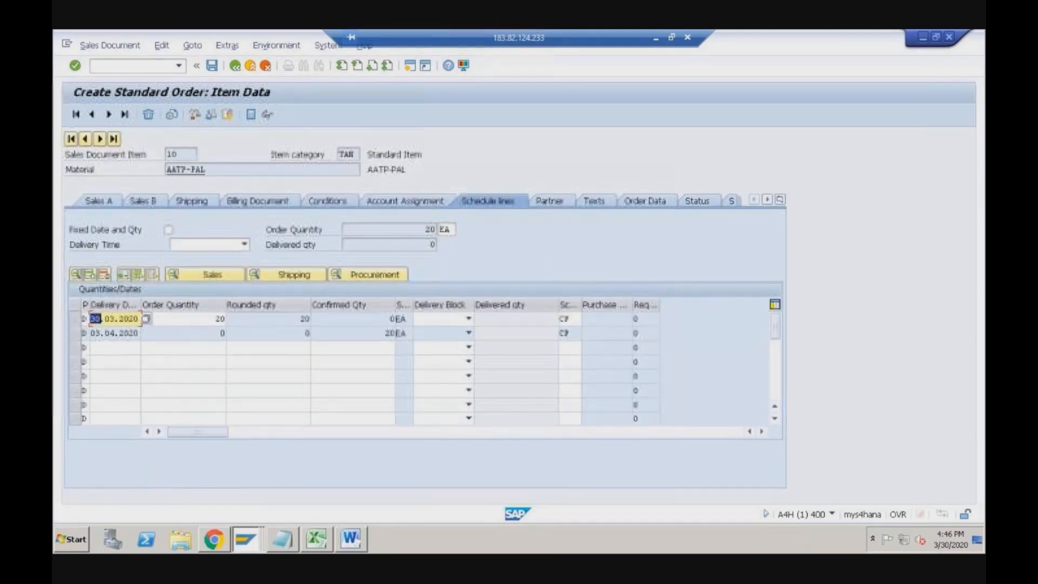
drag(106, 319, 139, 319)
text(05.04)
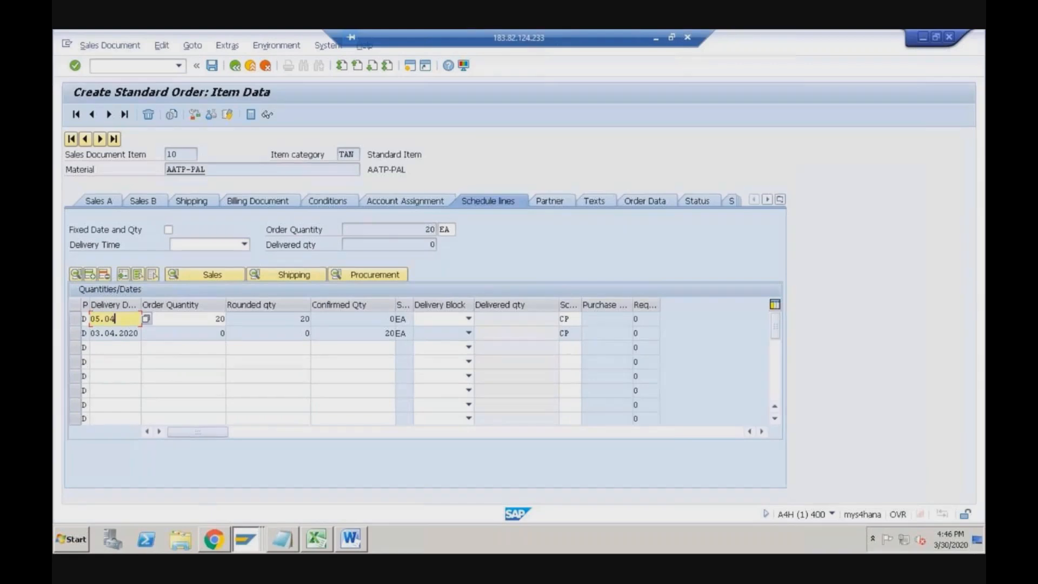
text(.2020)
key(Return)
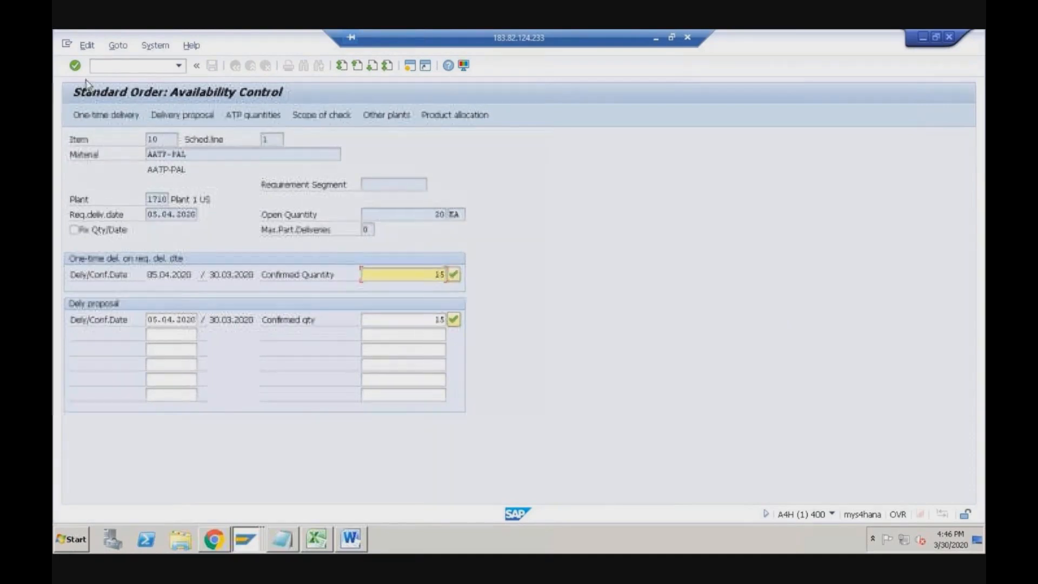
- Compare the open quantity of 20 with the confirmed quantity of 15 in Availability Control
click(436, 214)
drag(437, 215, 450, 214)
drag(436, 275, 450, 278)
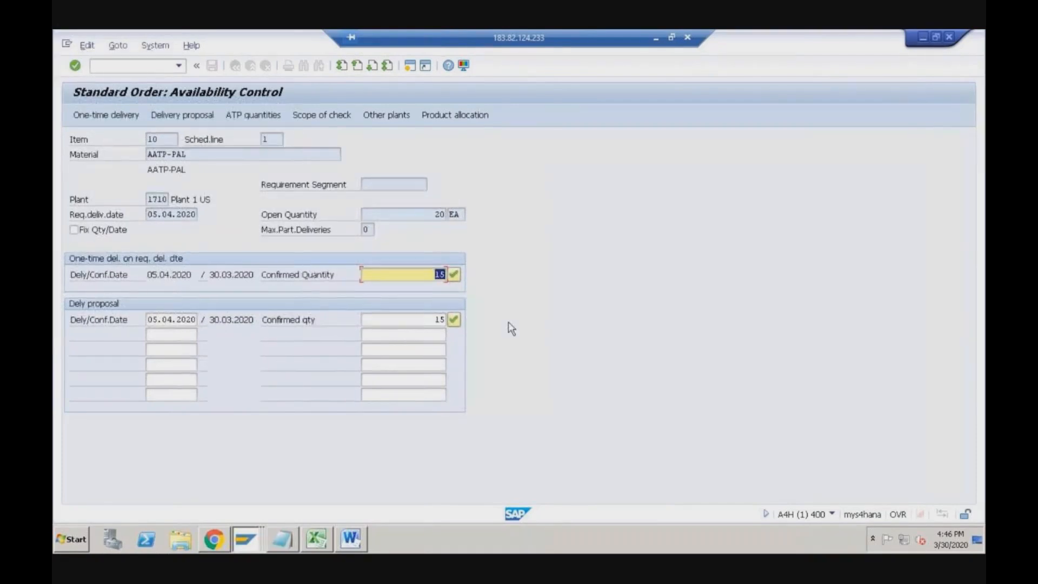
click(437, 320)
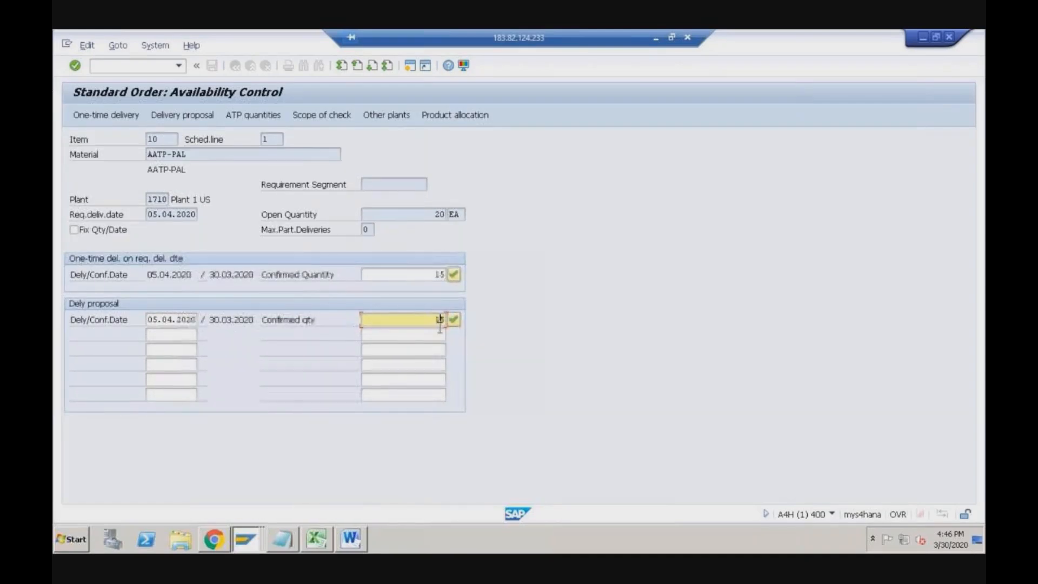
click(215, 541)
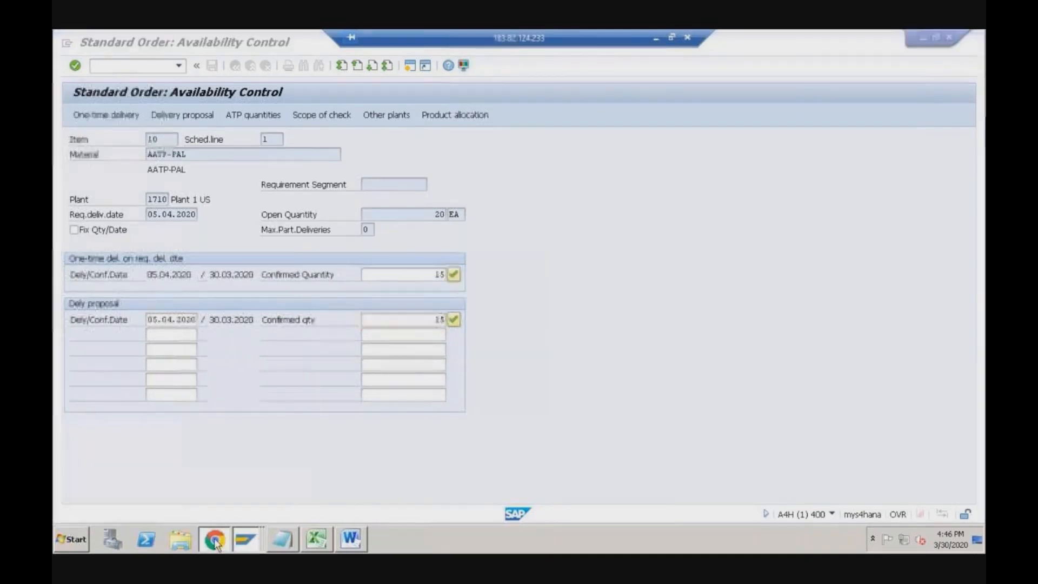
- Open AATP_PAL's planning data and check the Restricted Availability row's 01.04.2020 allocation of 15
click(88, 90)
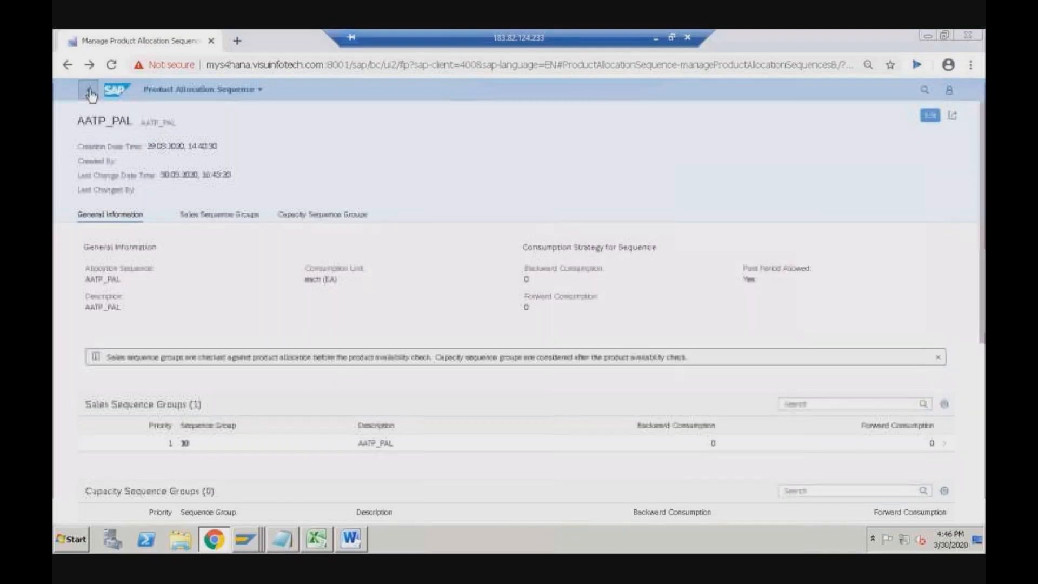
click(89, 90)
click(298, 190)
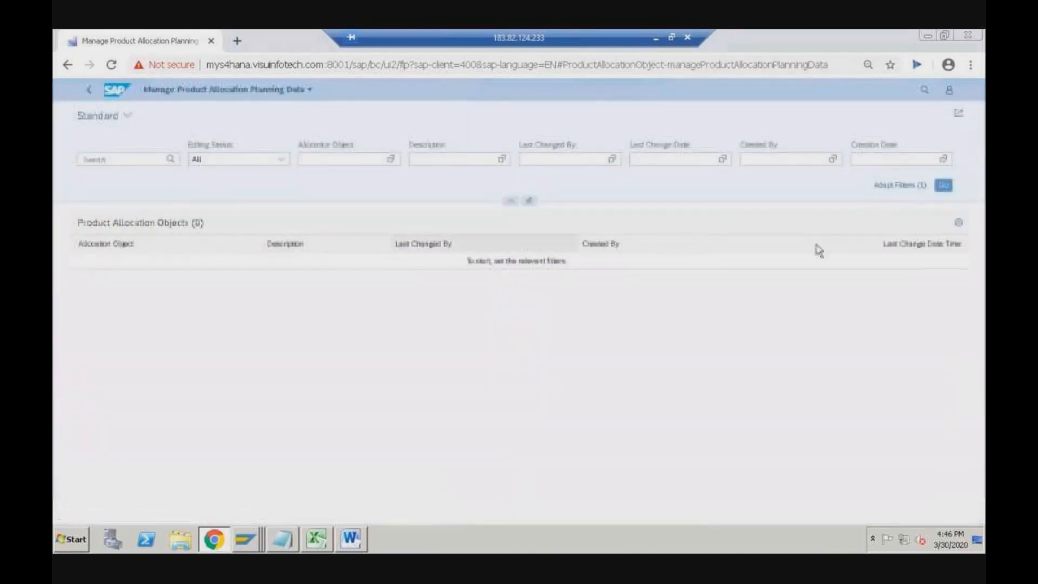
click(944, 185)
click(96, 297)
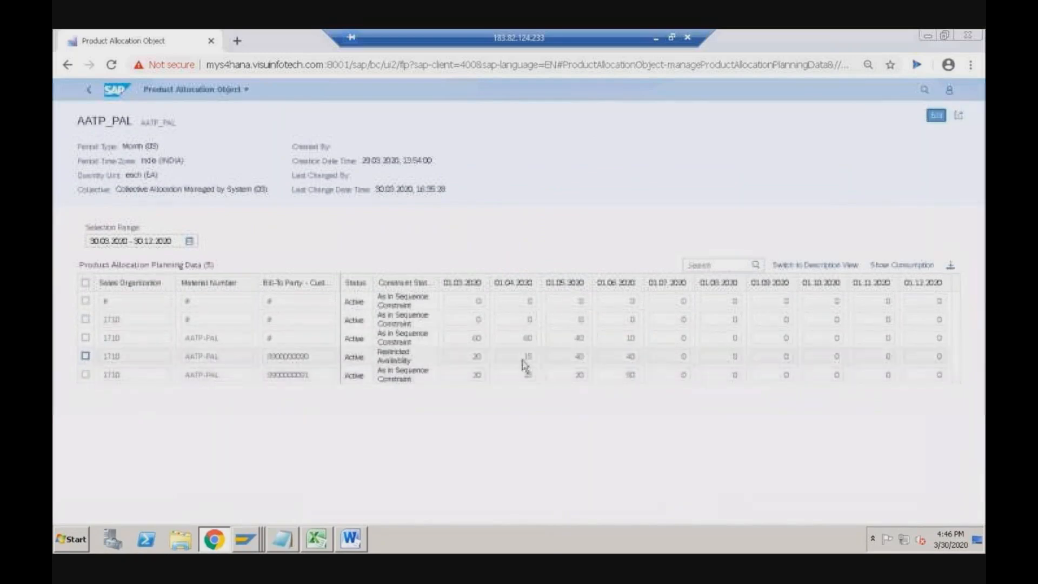
click(528, 357)
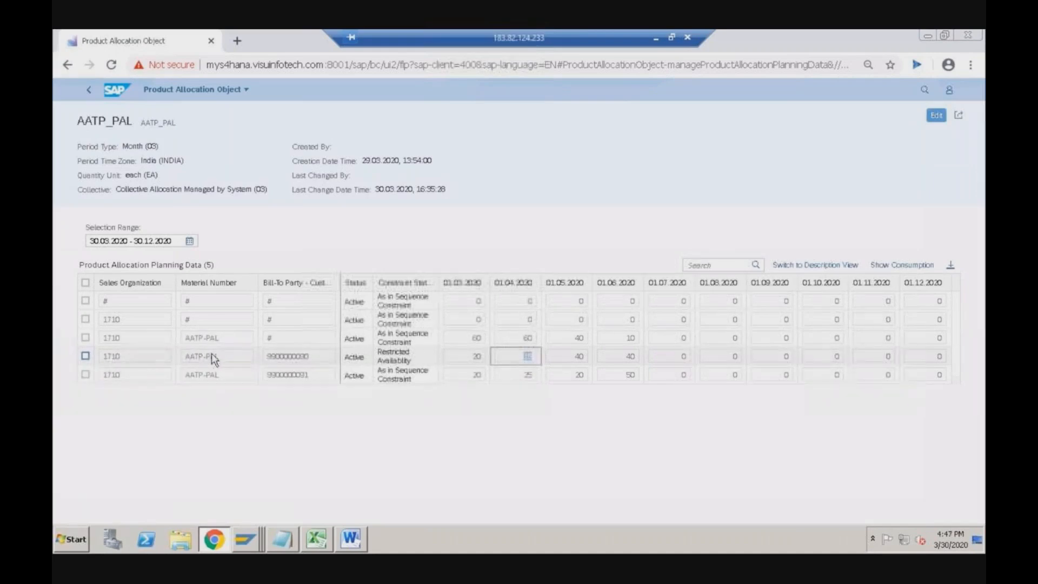
key(alt+Tab)
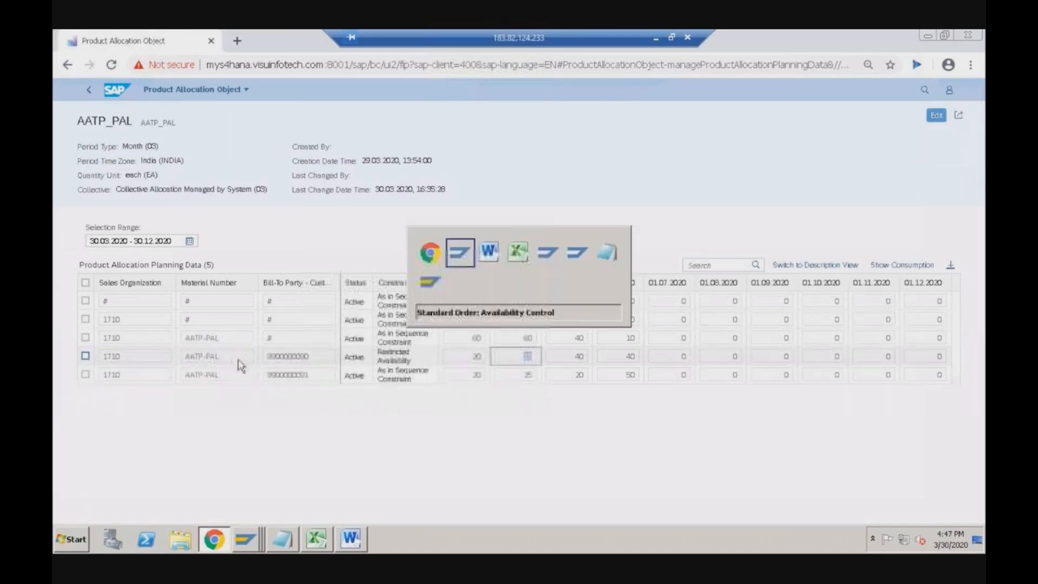
- Review the product allocation calculation: check date 05.04.2020, 15 EA confirmed of 20 requested
click(451, 116)
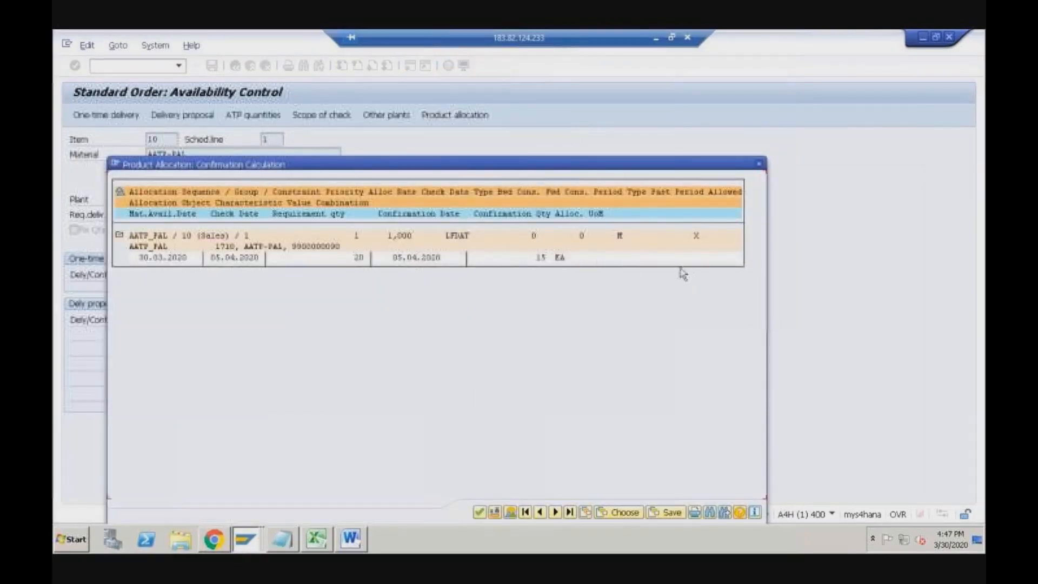
click(212, 258)
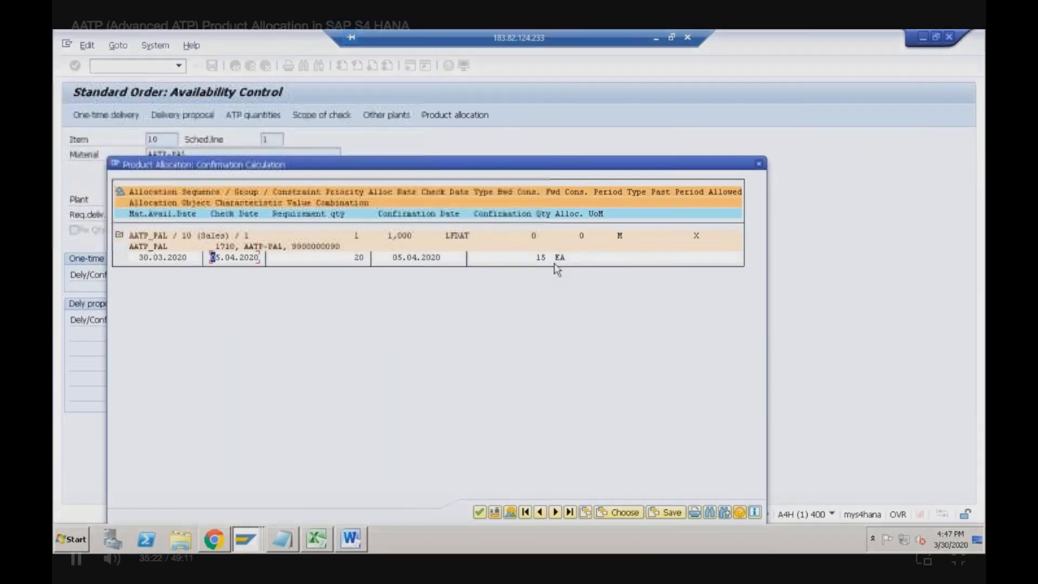
click(389, 296)
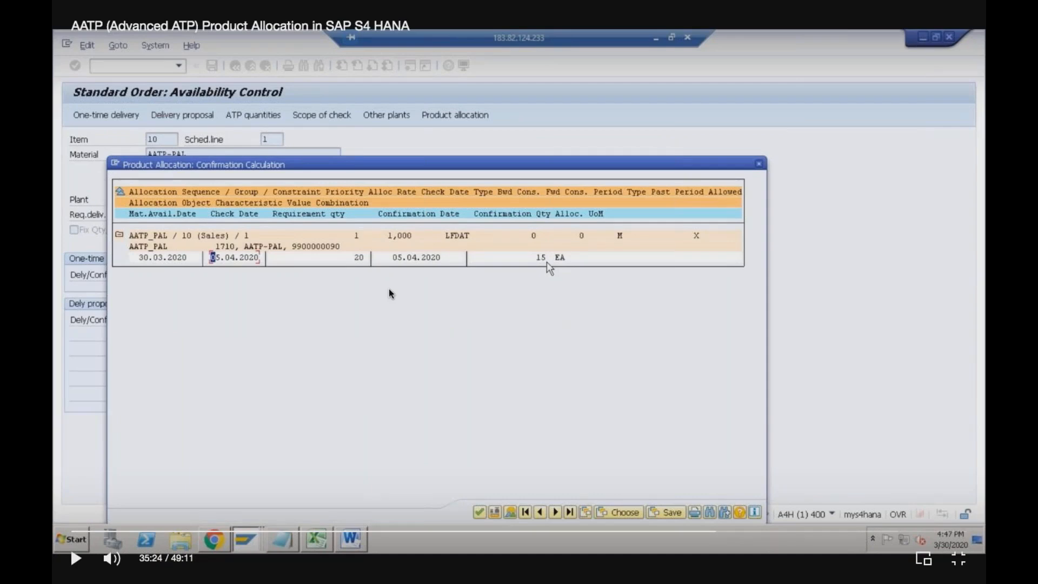
click(451, 298)
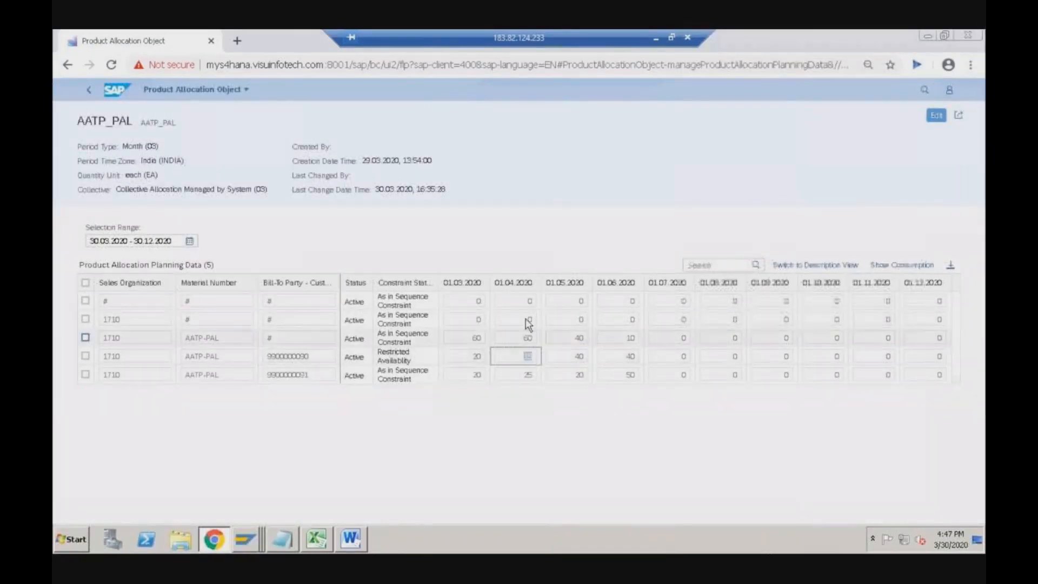
- Compare the Restricted Availability row's 01.03.2020 and 01.04.2020 (15) allocations, then return to the object list
click(474, 358)
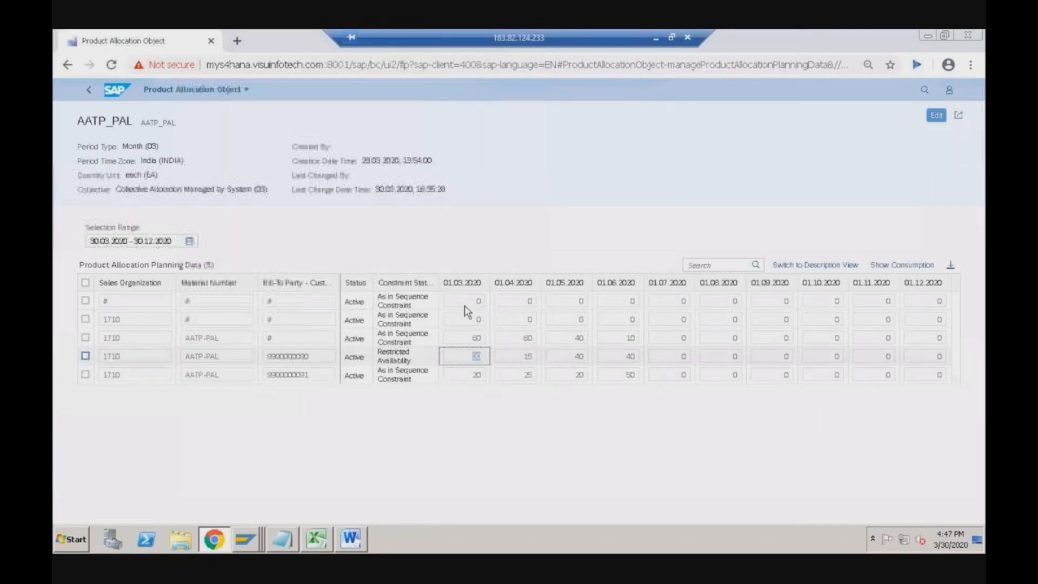
double_click(471, 360)
double_click(526, 359)
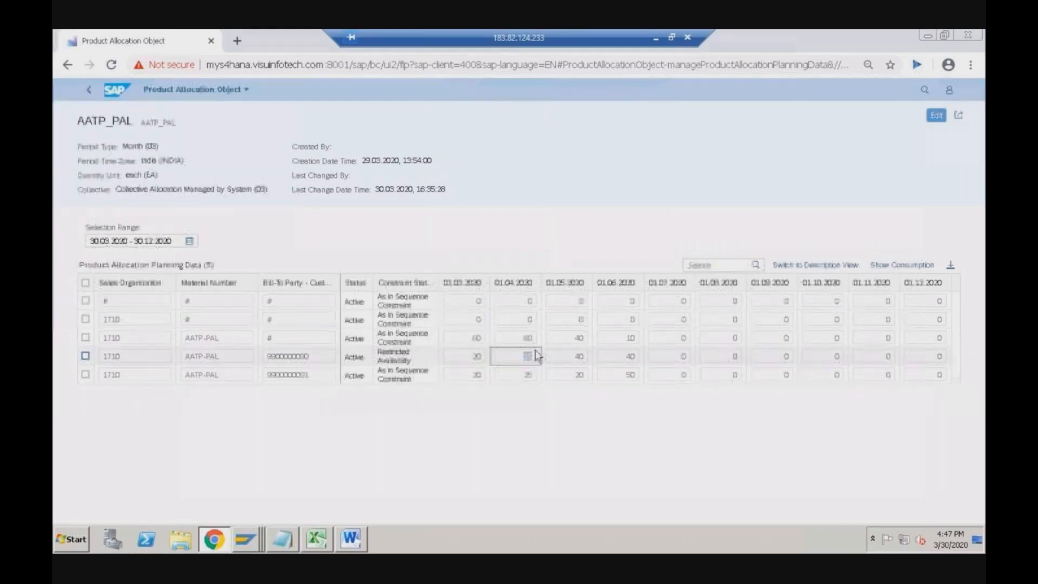
double_click(475, 361)
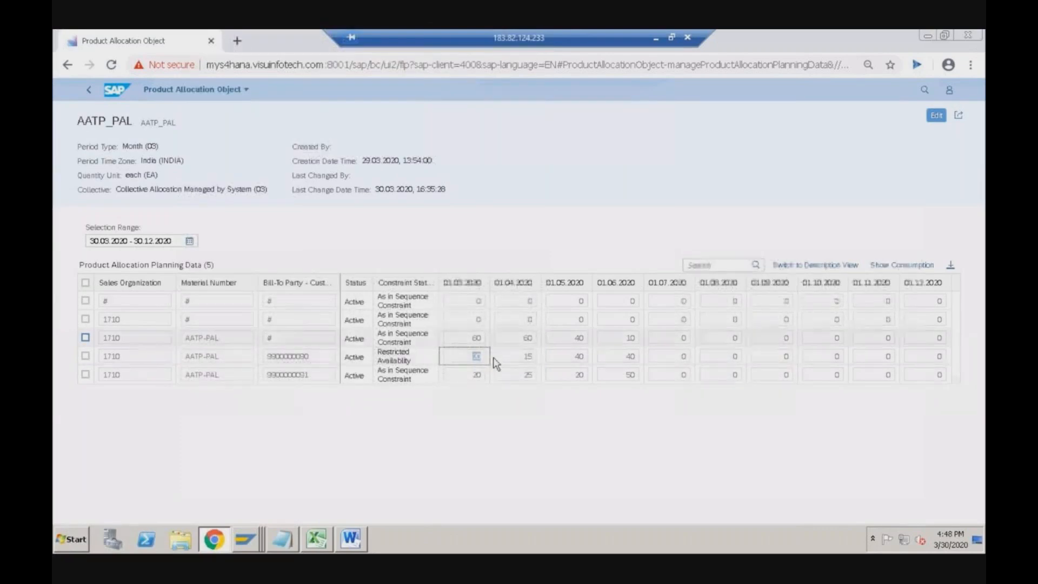
click(525, 359)
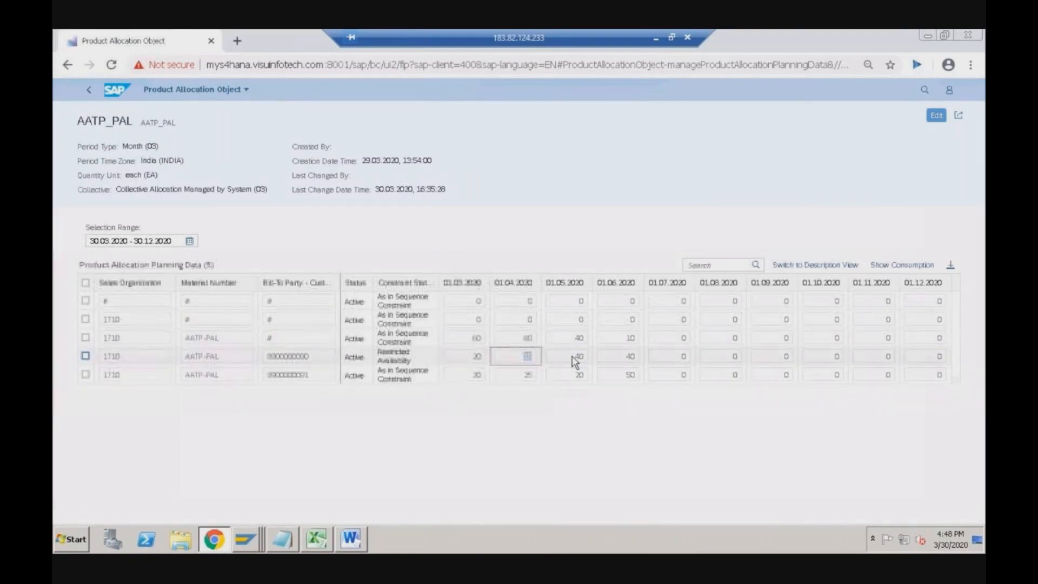
click(89, 93)
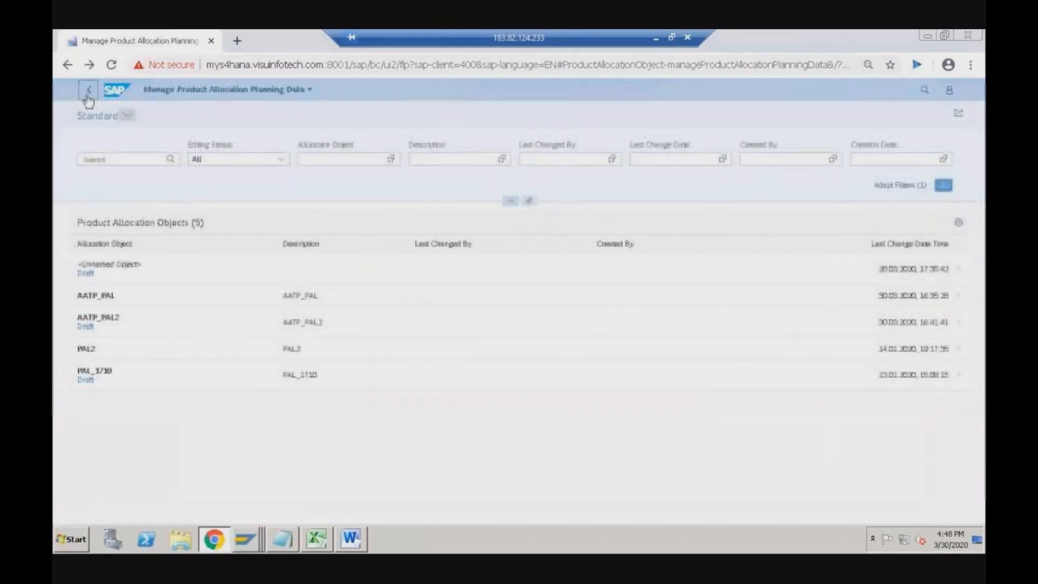
- Open the AATP_PAL allocation sequence in Manage Product Allocation Sequences and put it in edit mode
click(89, 101)
click(427, 197)
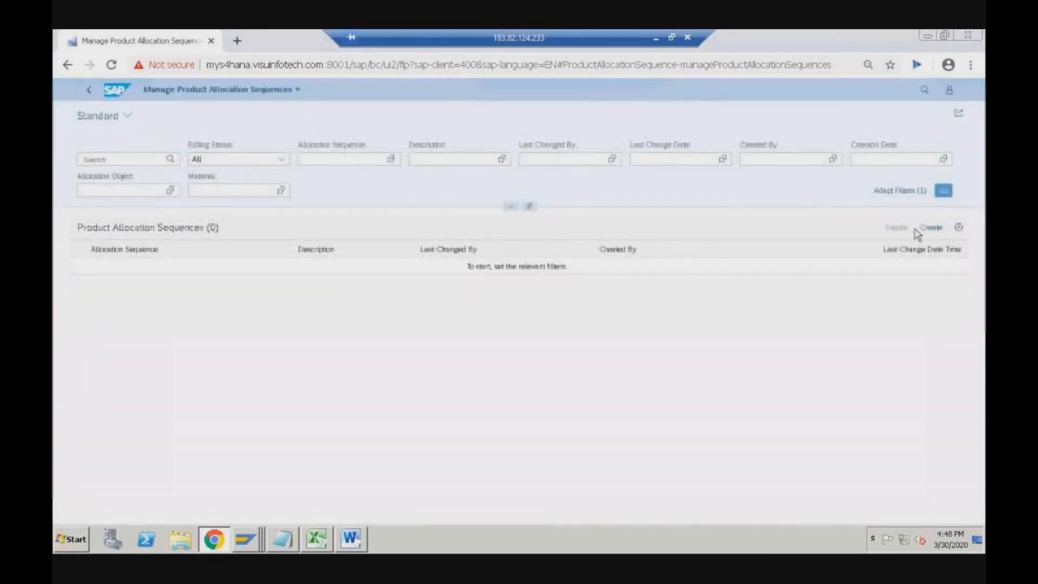
click(944, 190)
click(145, 297)
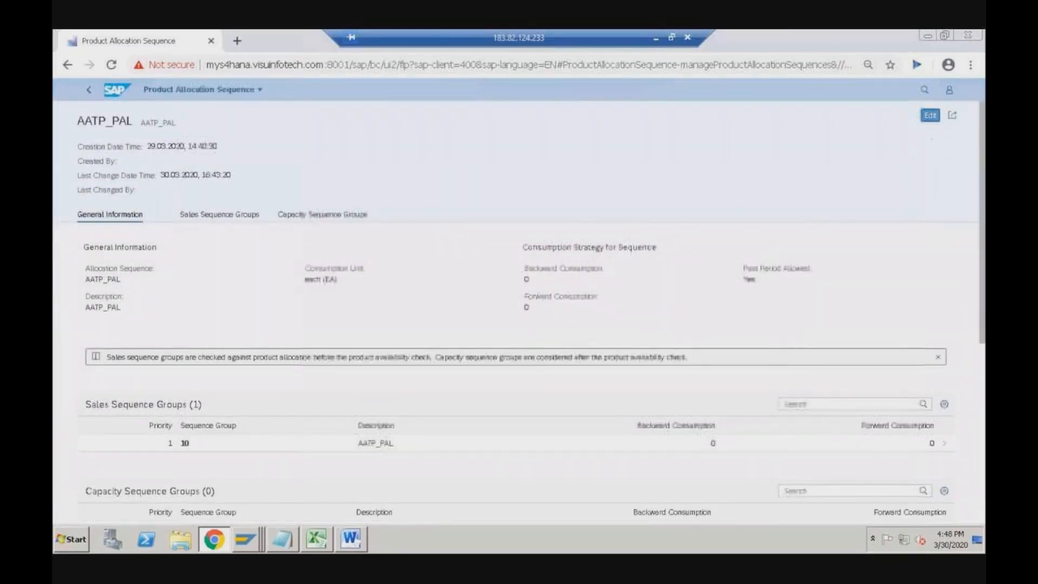
click(929, 120)
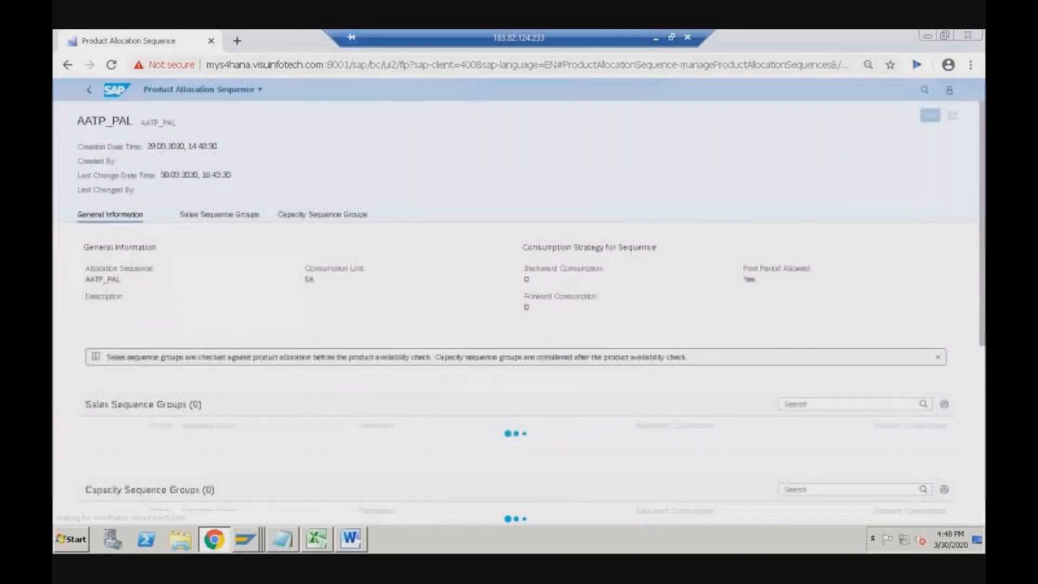
- Set backward and forward consumption to 1 and save the sequence
click(533, 218)
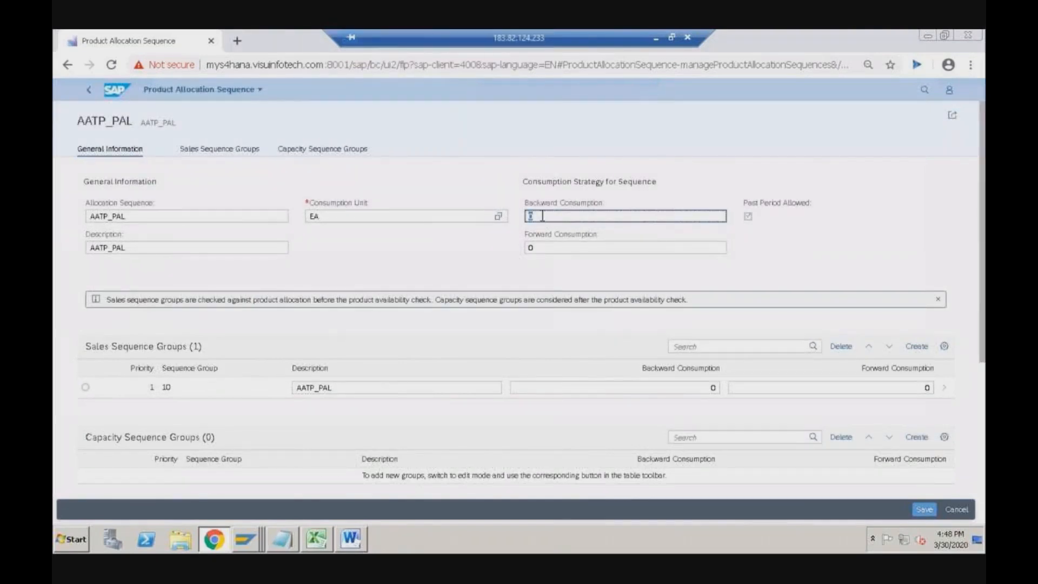
click(530, 247)
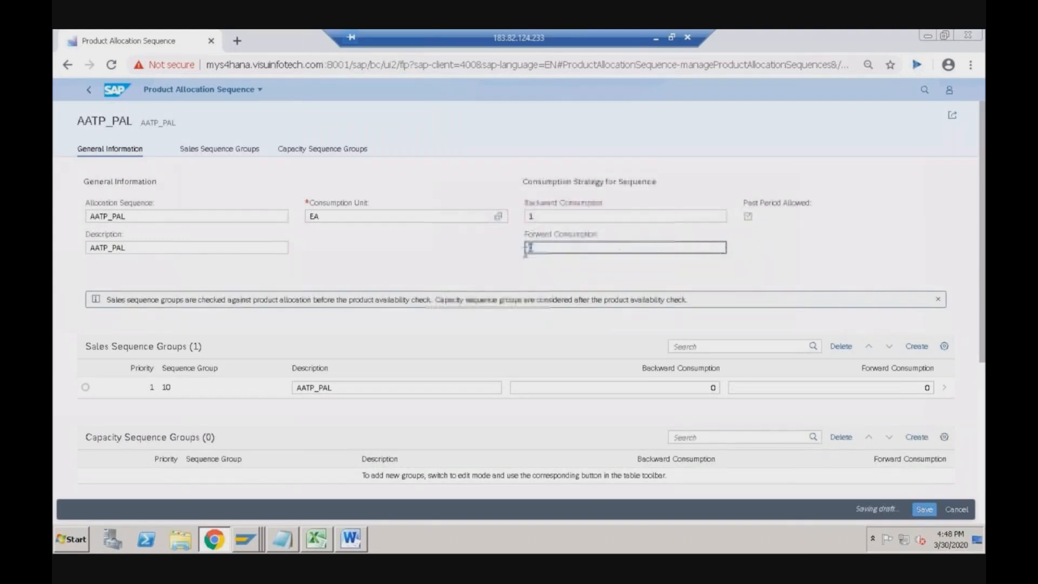
text(1)
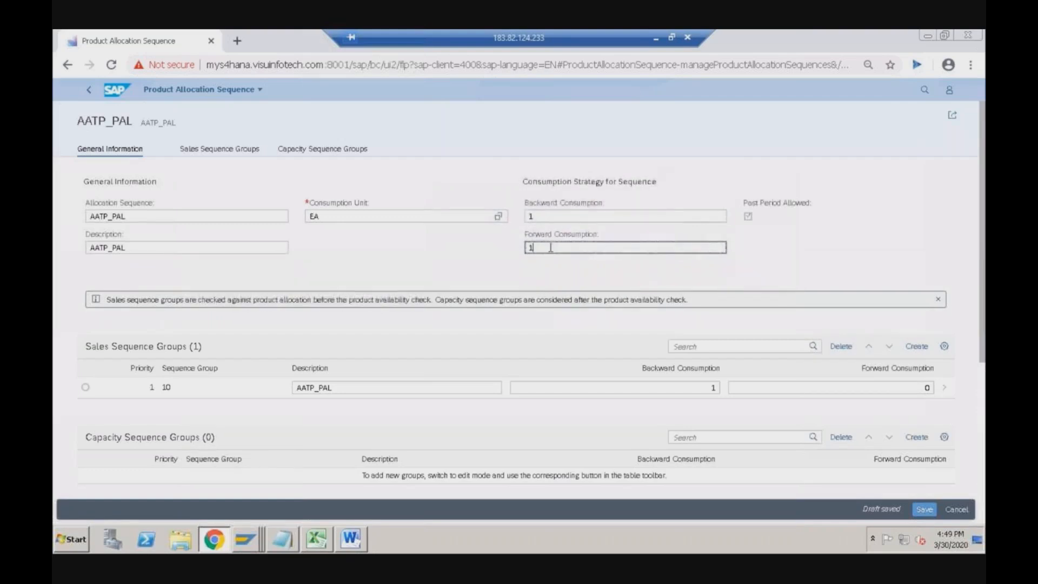
key(shift+Tab)
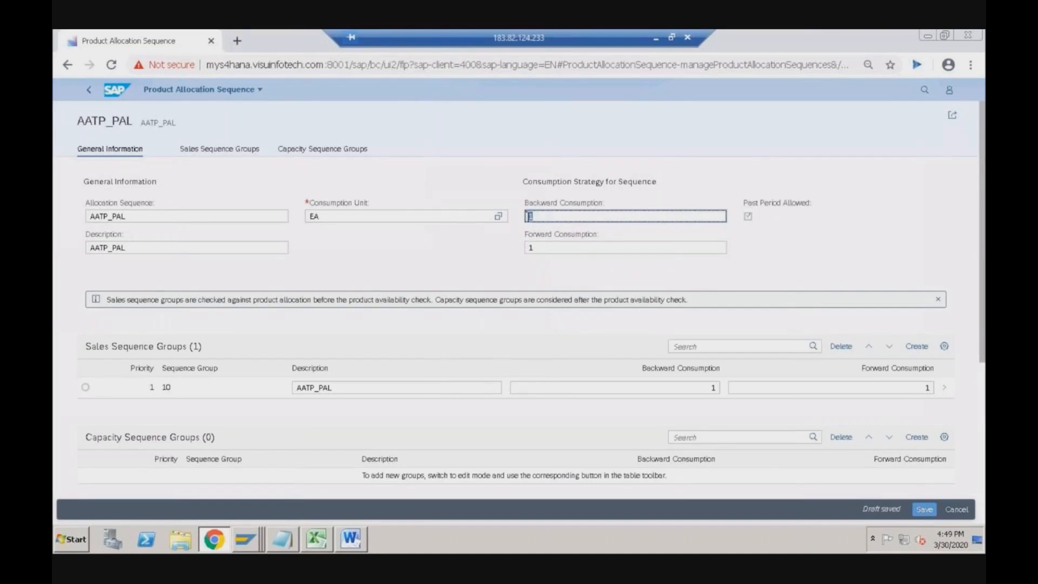
click(924, 510)
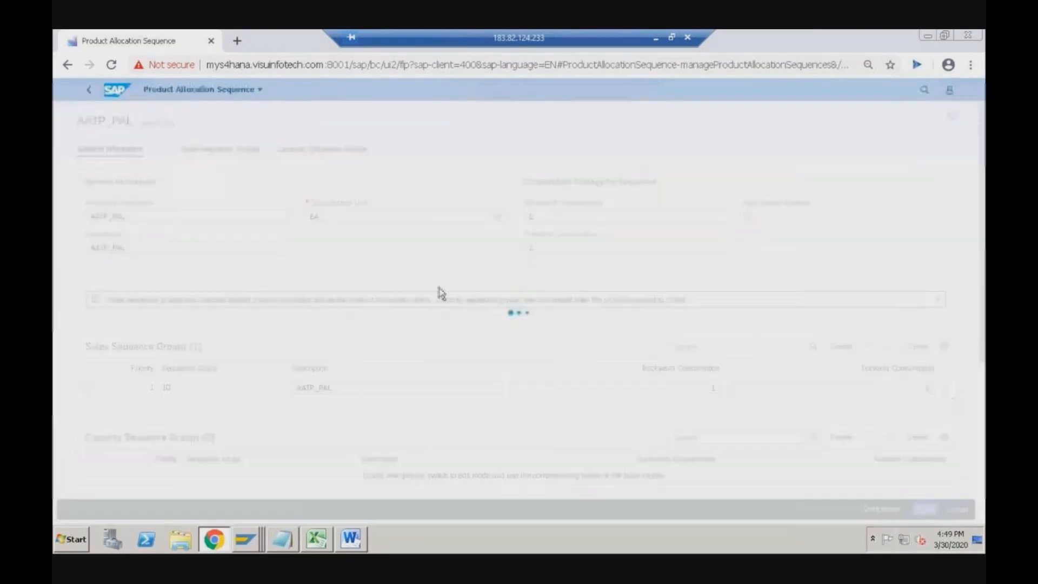
key(alt+Tab)
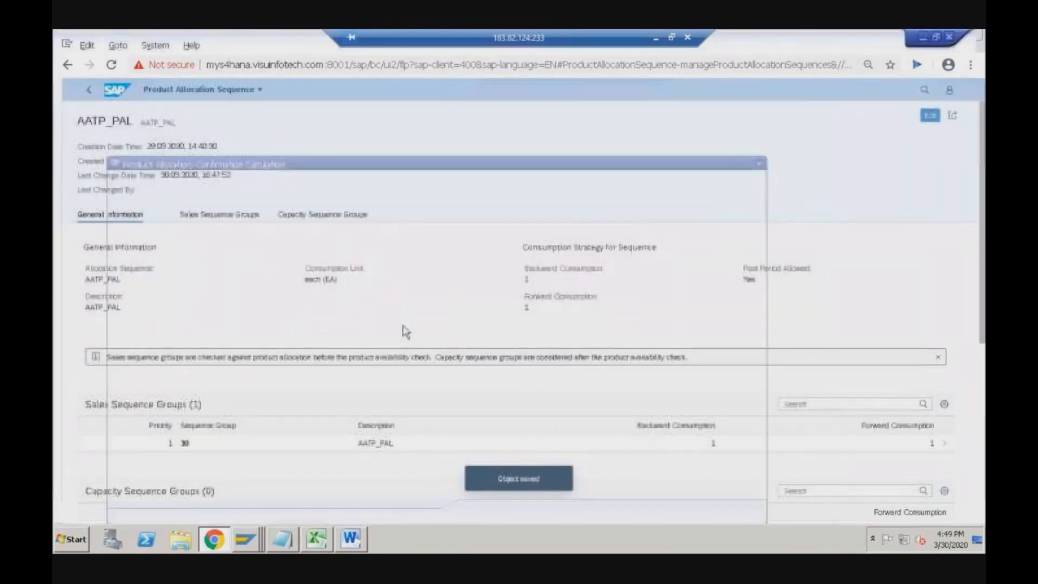
- Close the old confirmation calculation and accept the proposed delivery, back to the order overview
click(758, 167)
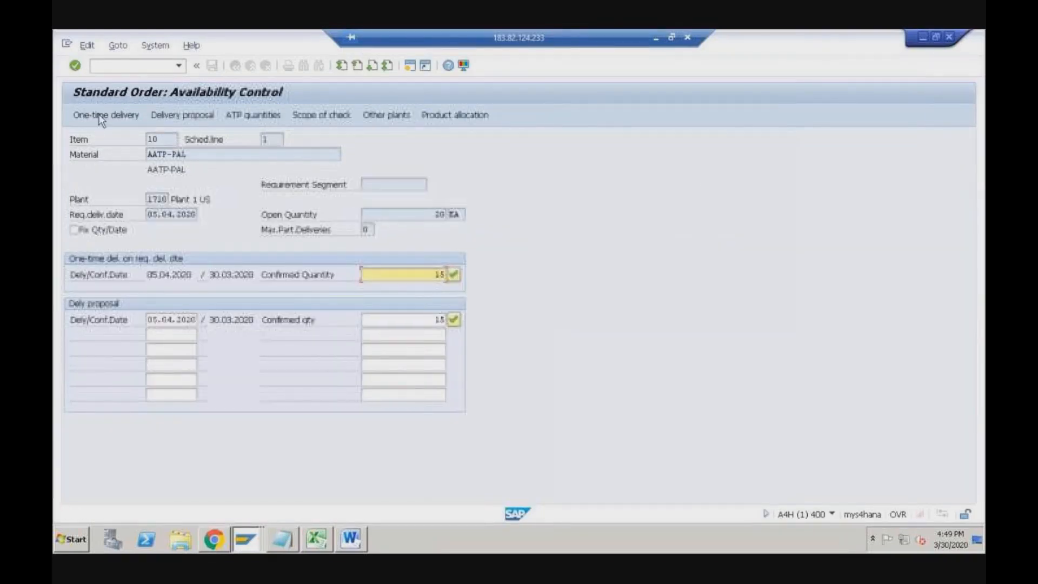
click(187, 116)
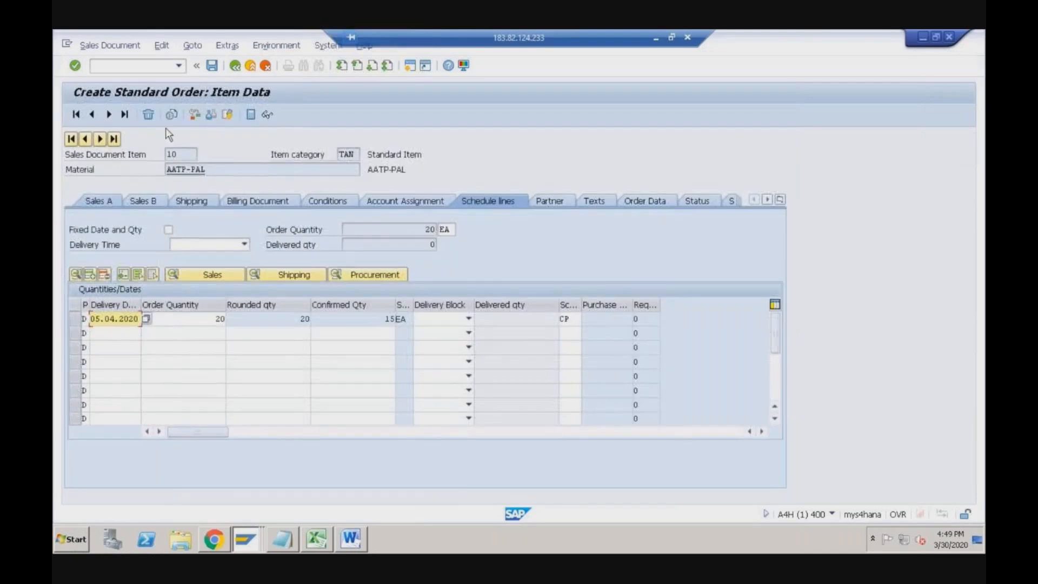
click(234, 65)
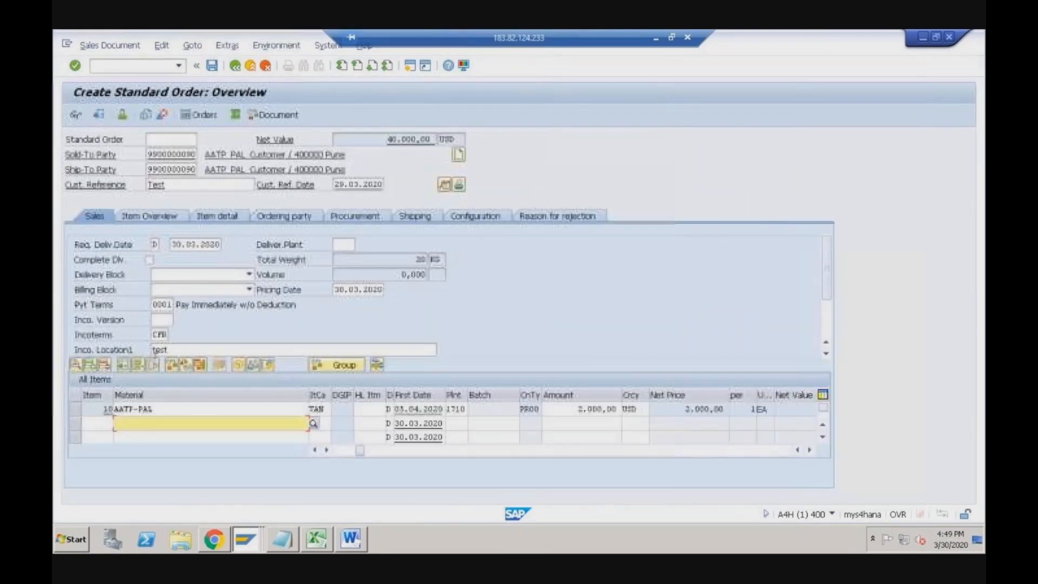
- Rerun item 10's availability check, now confirming all 20 EA with backward and forward consumption 1
click(170, 366)
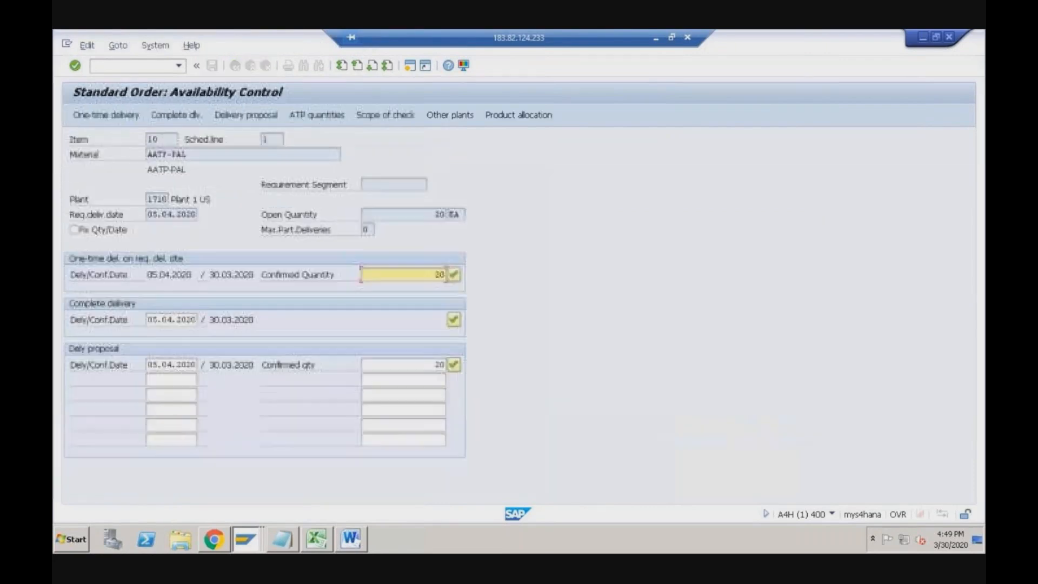
click(436, 365)
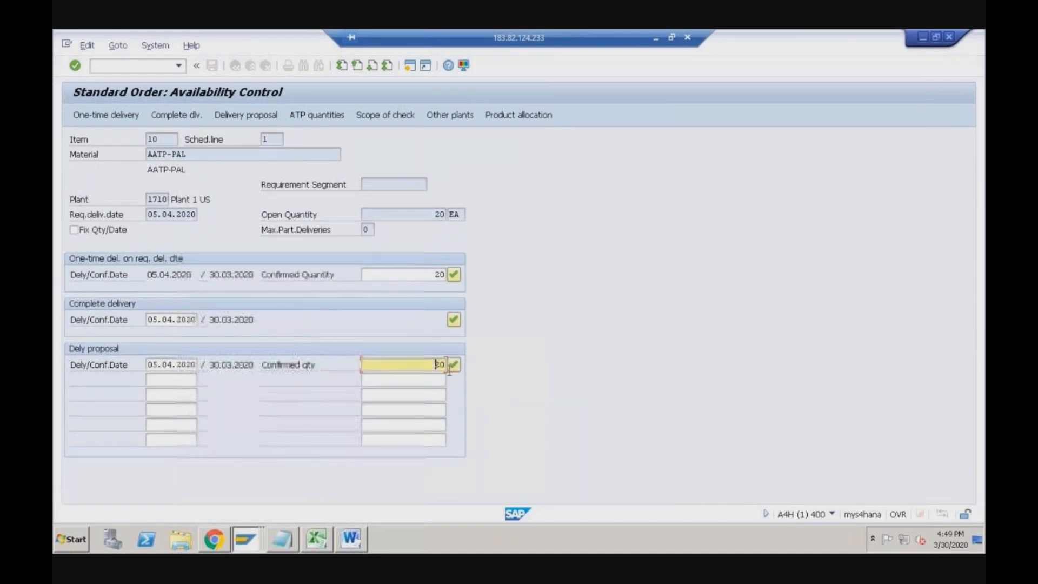
click(521, 115)
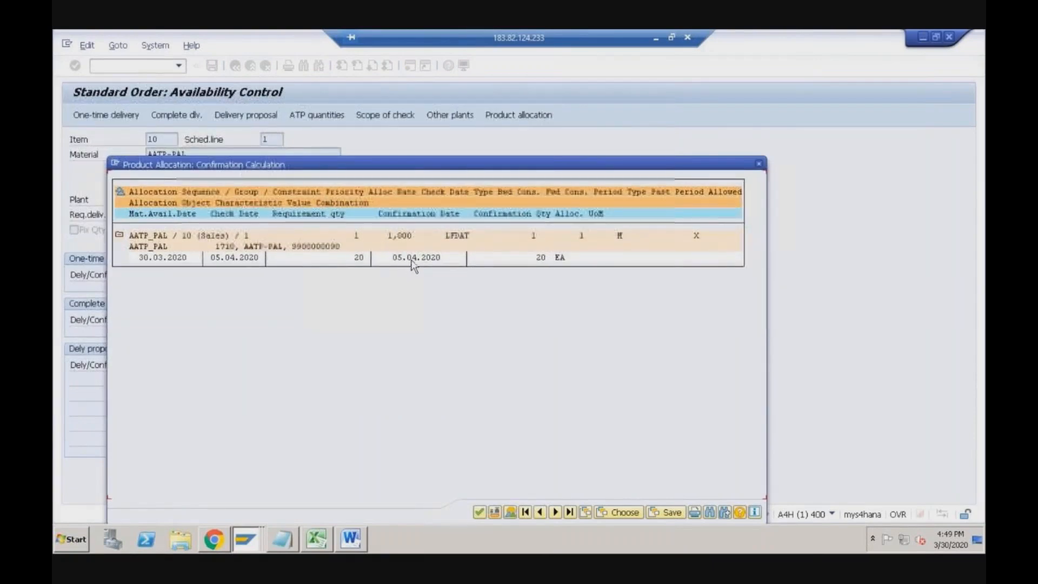
click(531, 242)
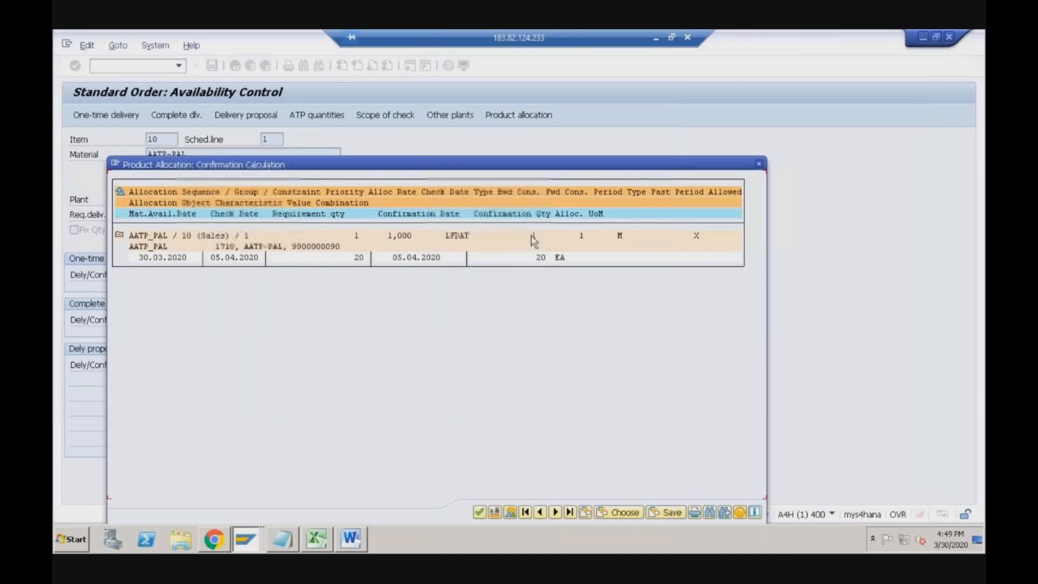
click(575, 244)
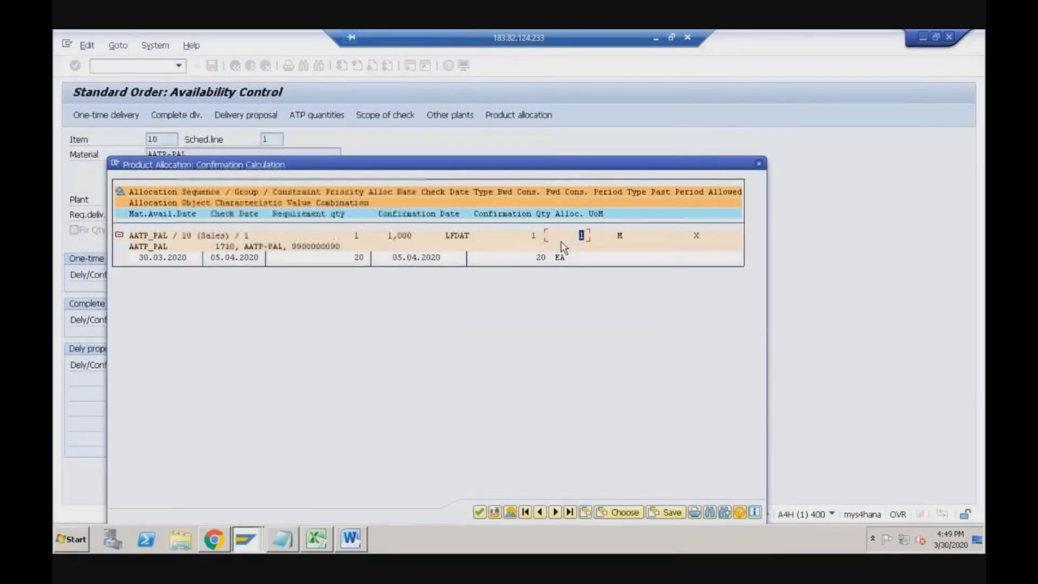
key(alt+Tab)
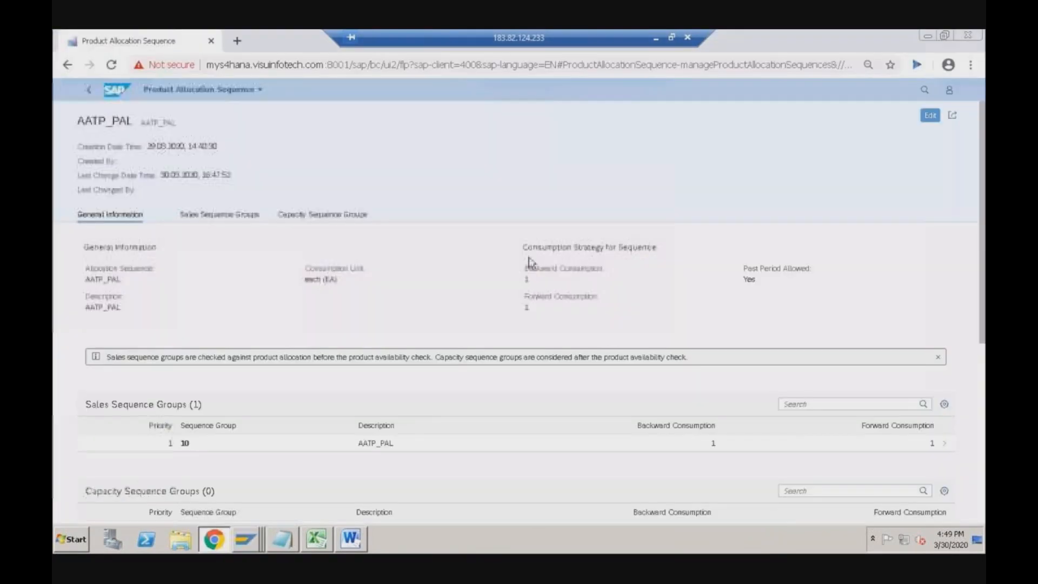
- Go from the sequence page to Manage Product Allocation Planning Data and open AATP_PAL's monthly quantities
click(90, 92)
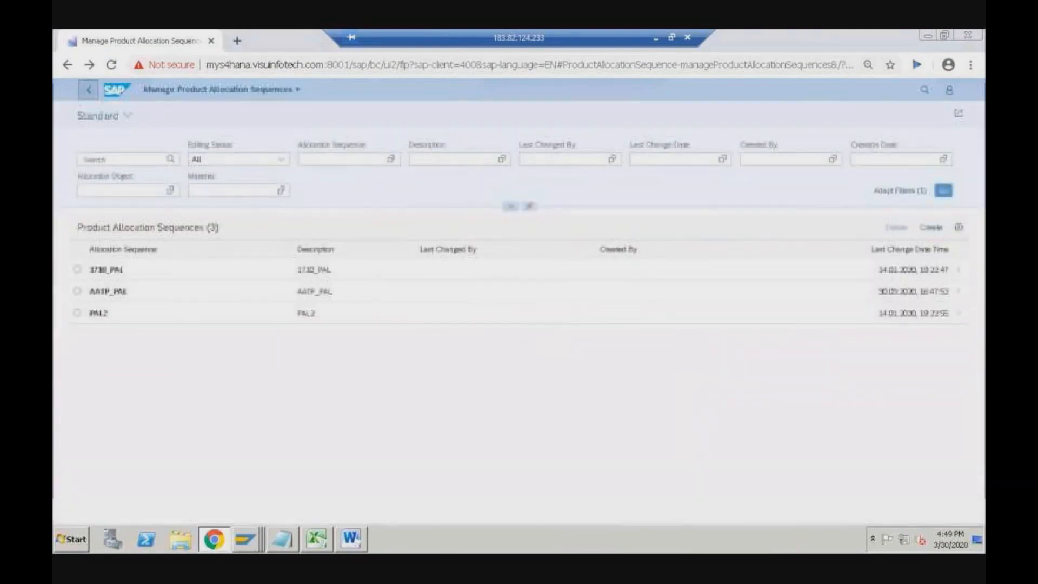
click(90, 90)
click(317, 193)
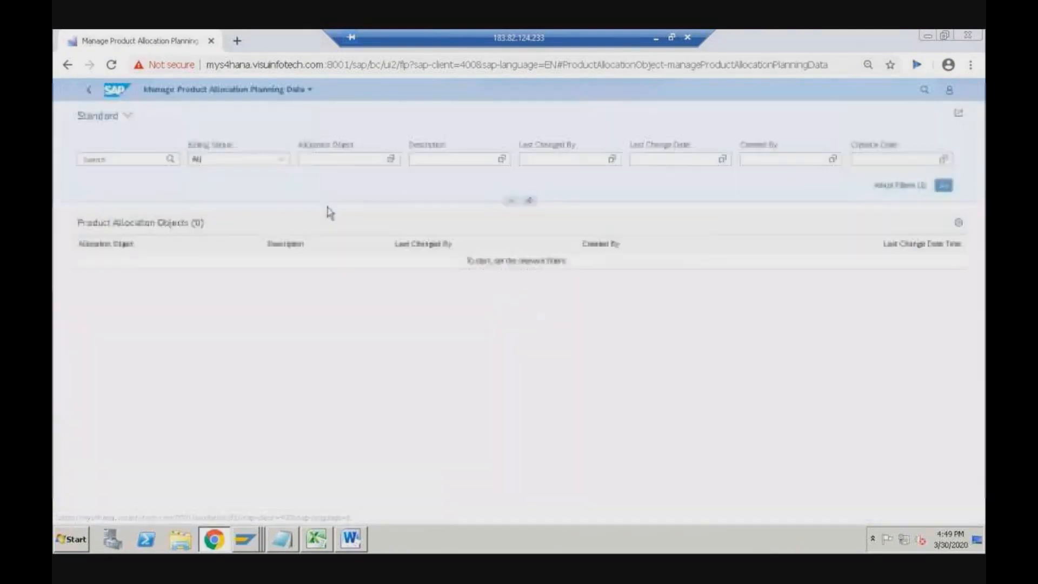
click(944, 185)
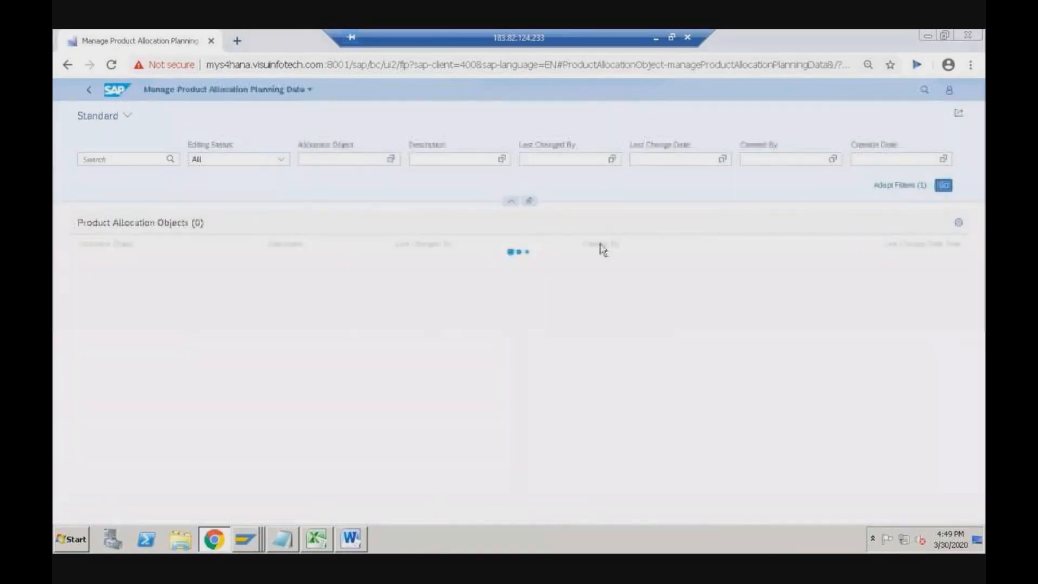
click(101, 301)
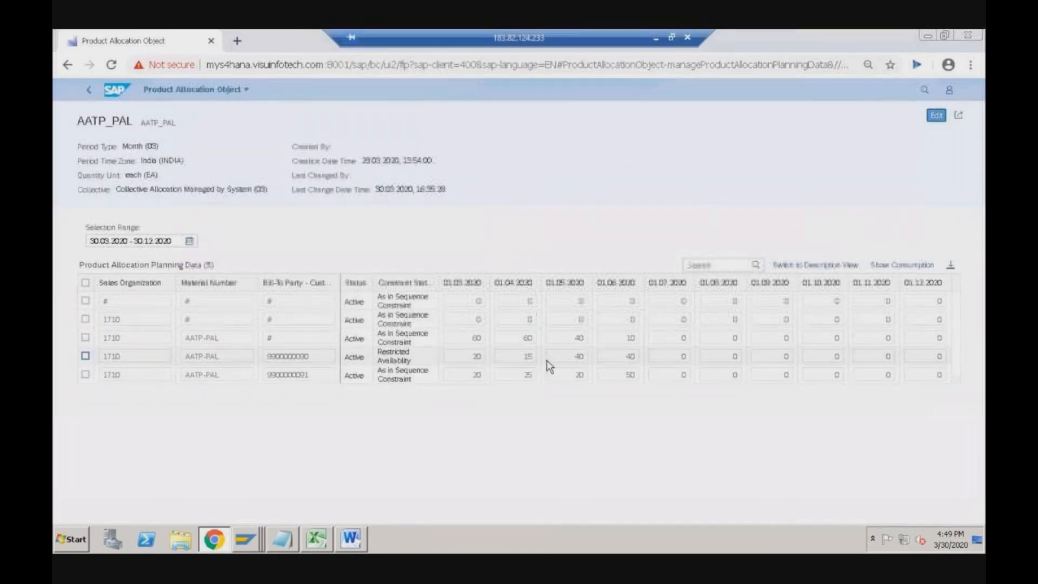
key(alt+Tab)
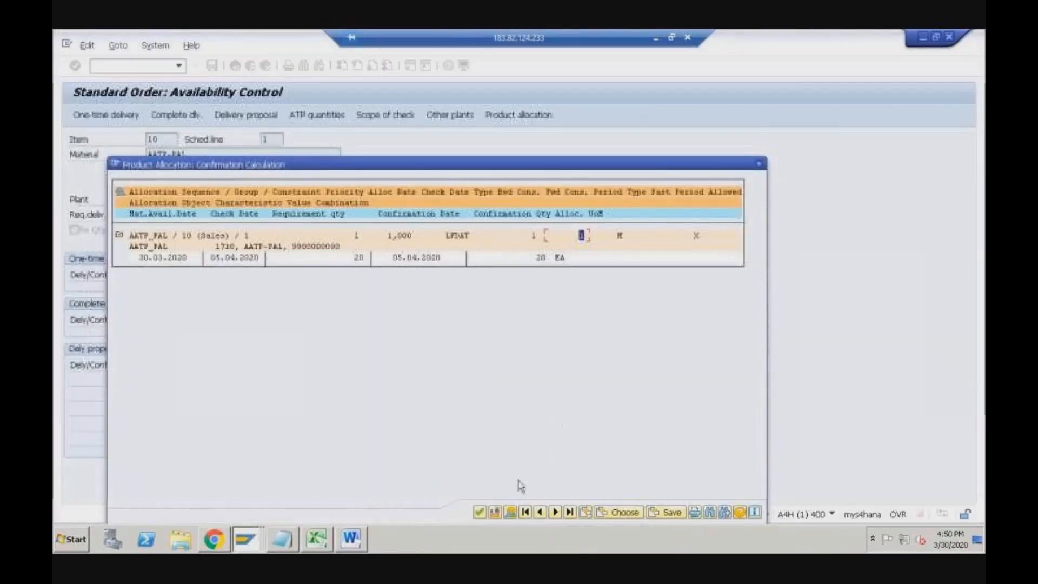
- Accept the allocation confirmation and change item 10's order quantity to 50 EA
click(480, 512)
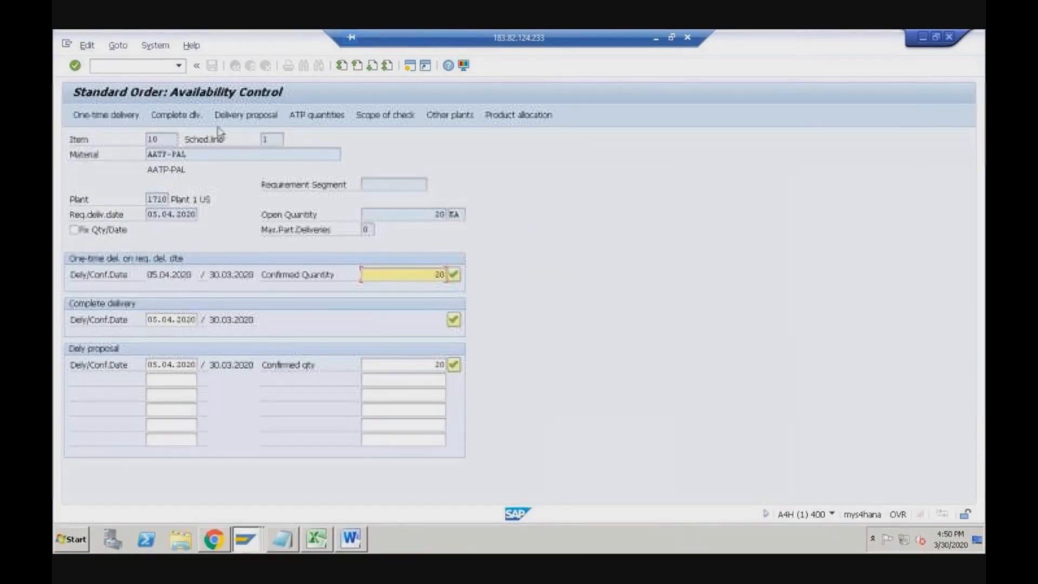
click(176, 115)
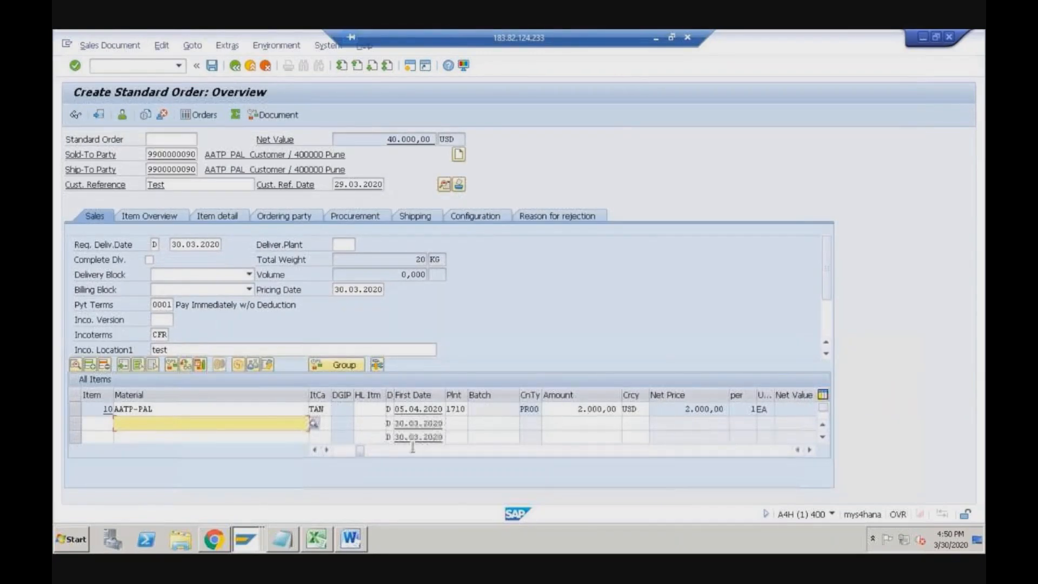
click(315, 451)
click(316, 451)
click(316, 450)
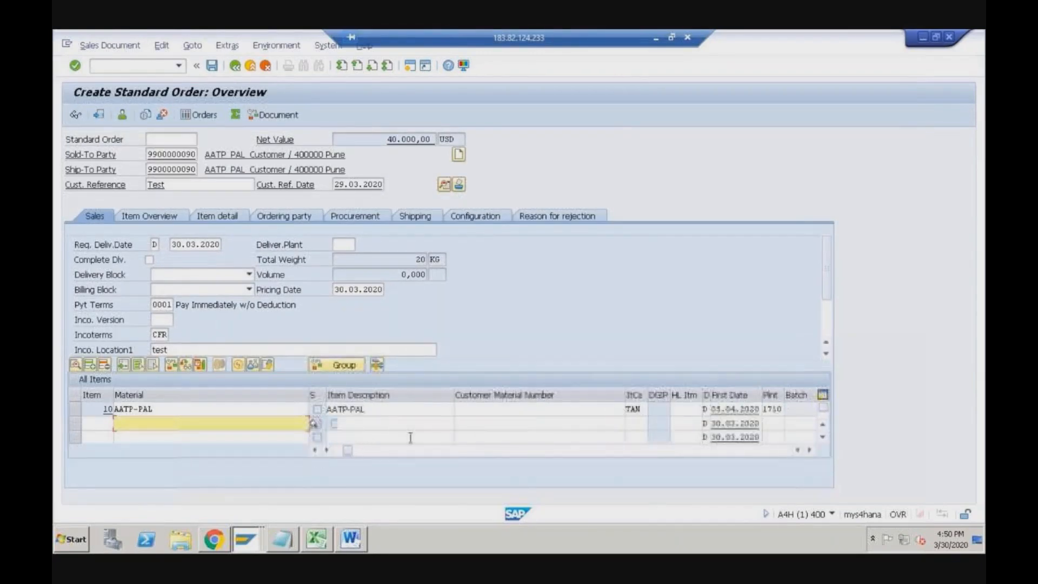
click(314, 451)
click(314, 452)
click(397, 409)
text(50)
key(Return)
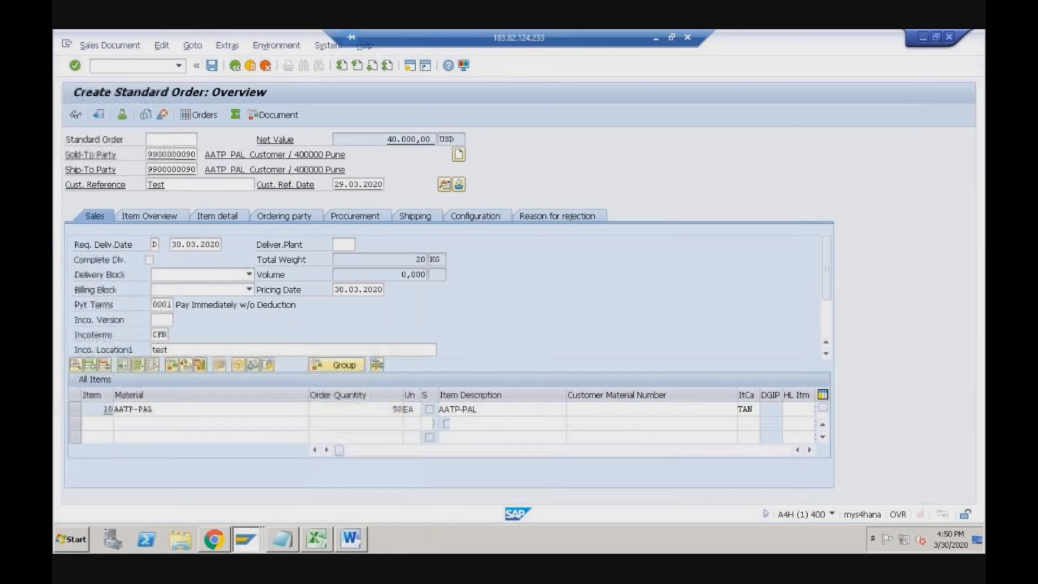
- Review the product allocation calculation: 35 EA on 05.04.2020 and 15 EA on 01.05.2020
click(516, 119)
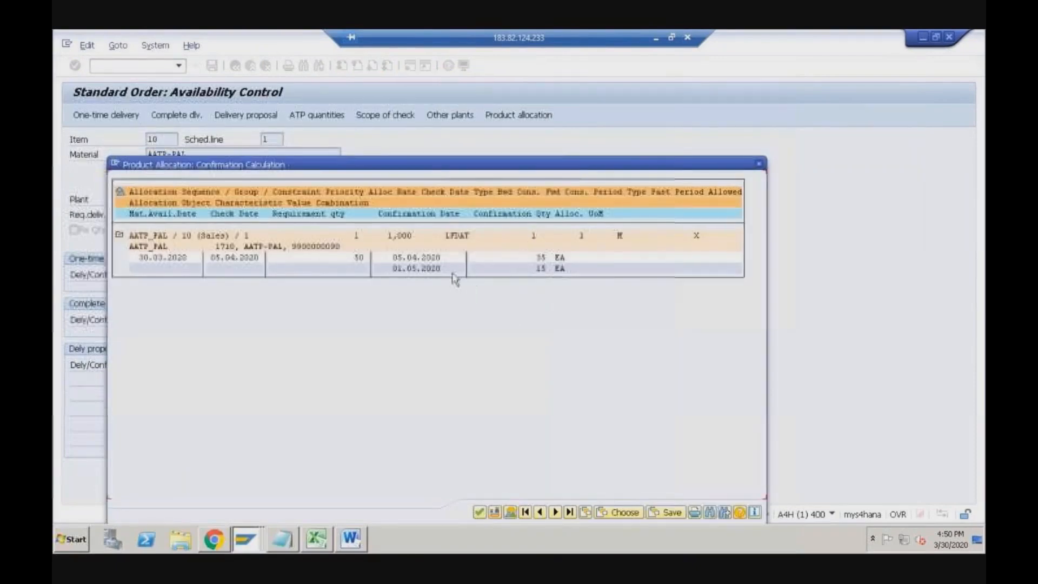
click(540, 258)
click(247, 263)
click(417, 270)
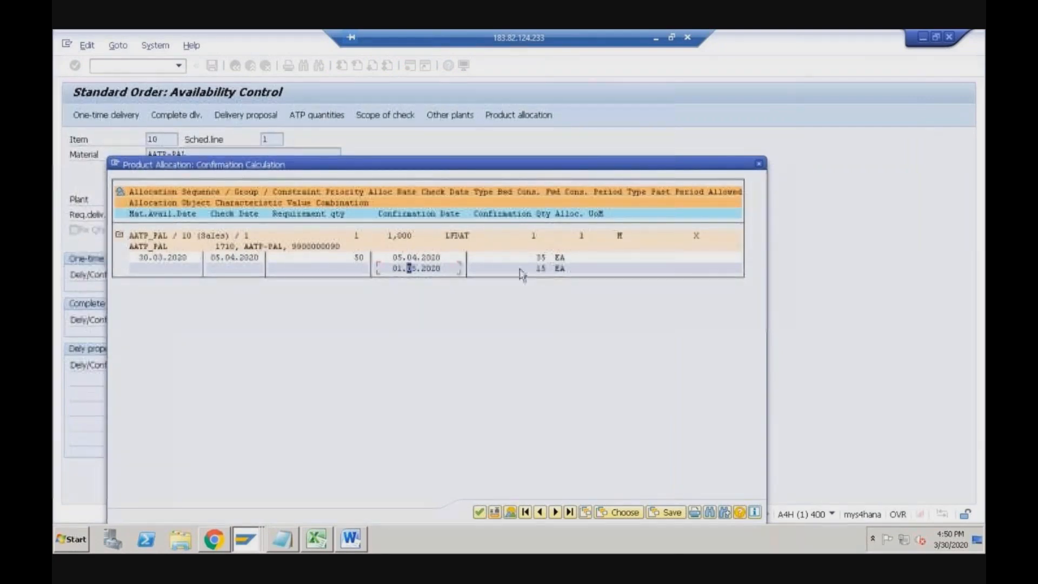
click(423, 270)
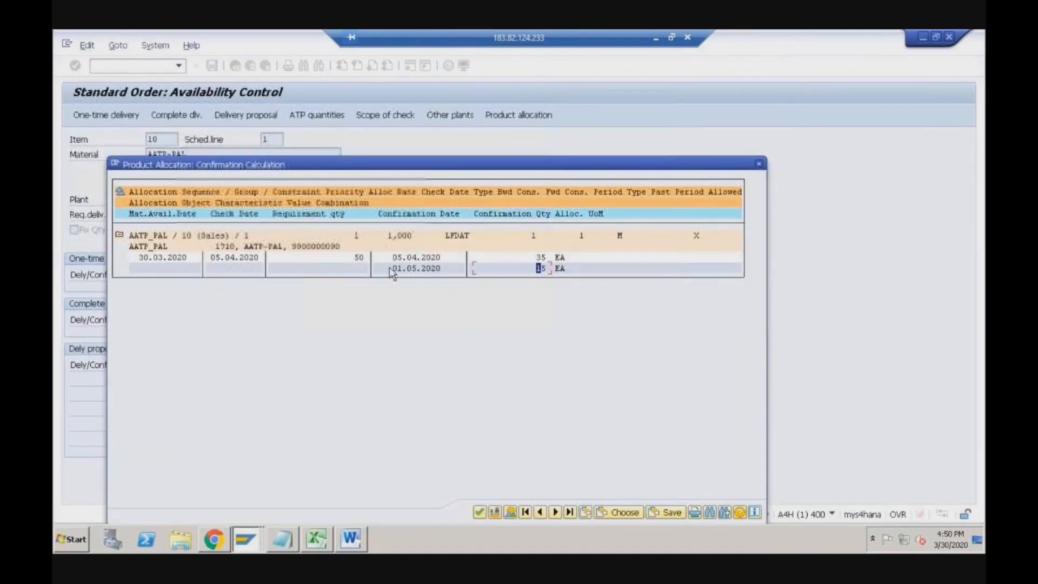
click(247, 262)
click(421, 272)
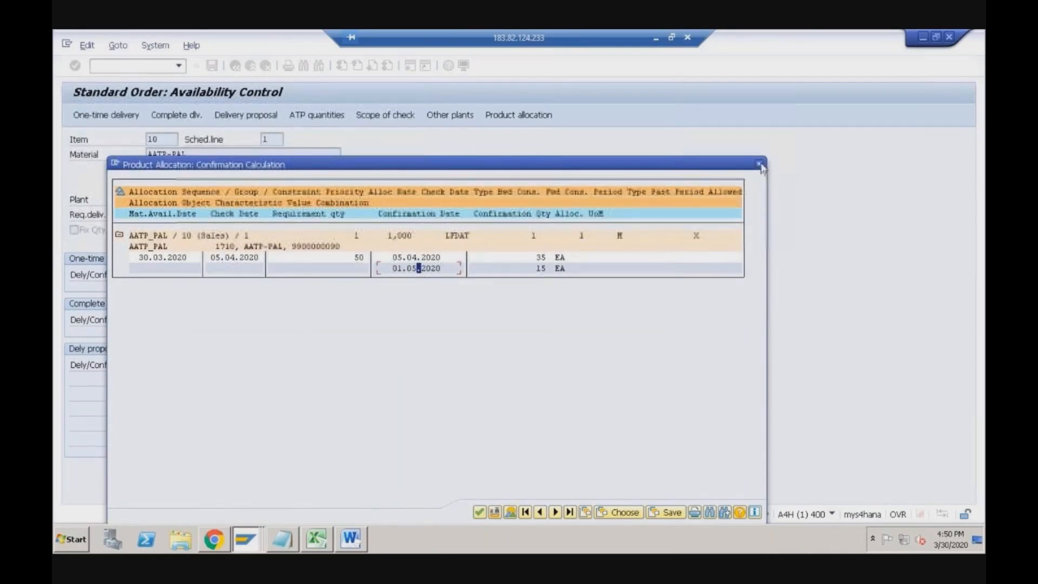
click(760, 165)
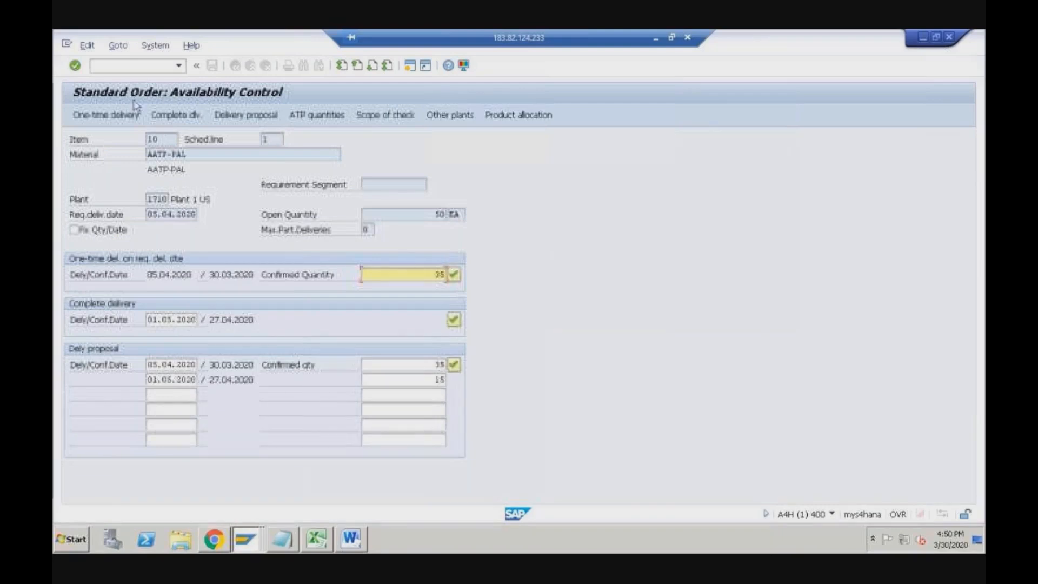
- Change item 10's order quantity from 50 to 80 and check the proposed confirmations of 35 and 40
click(75, 66)
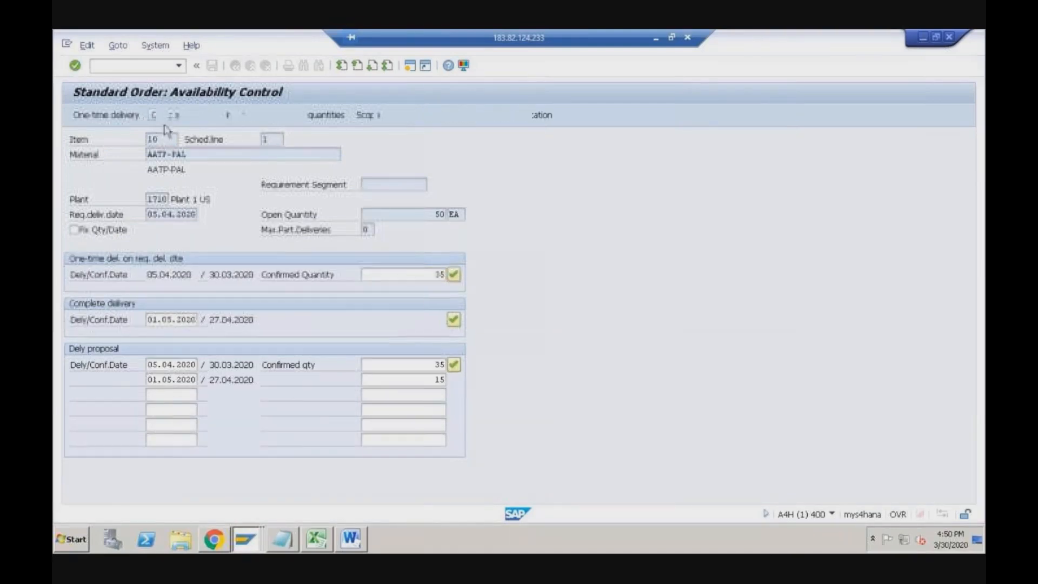
drag(392, 409, 413, 410)
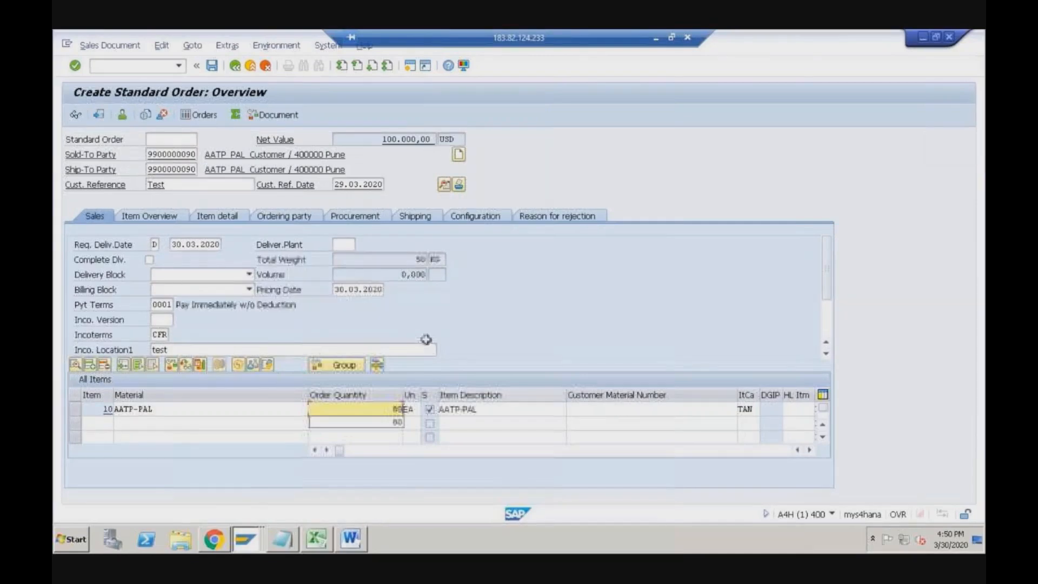
key(Return)
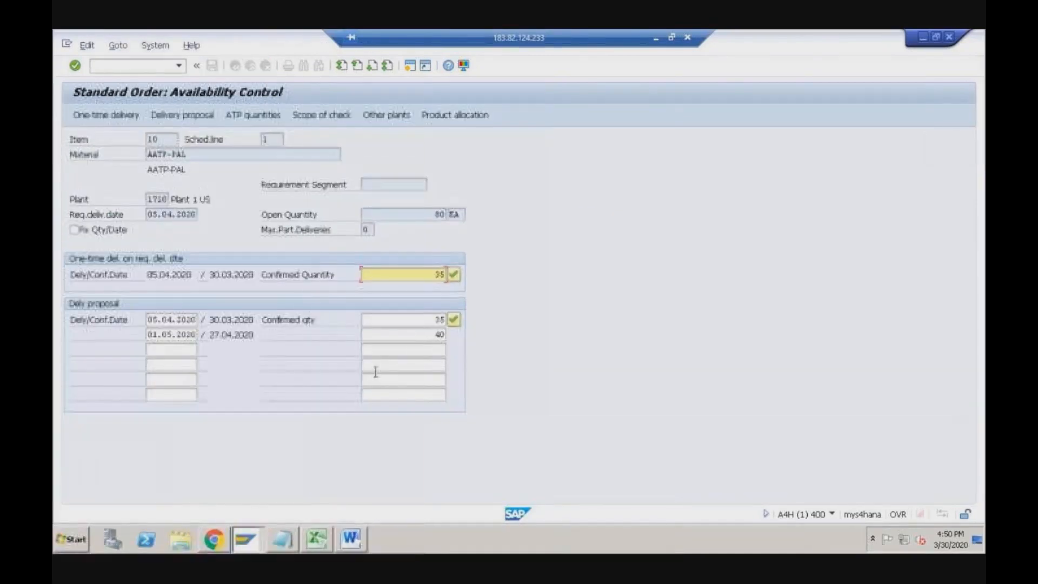
click(436, 320)
click(432, 335)
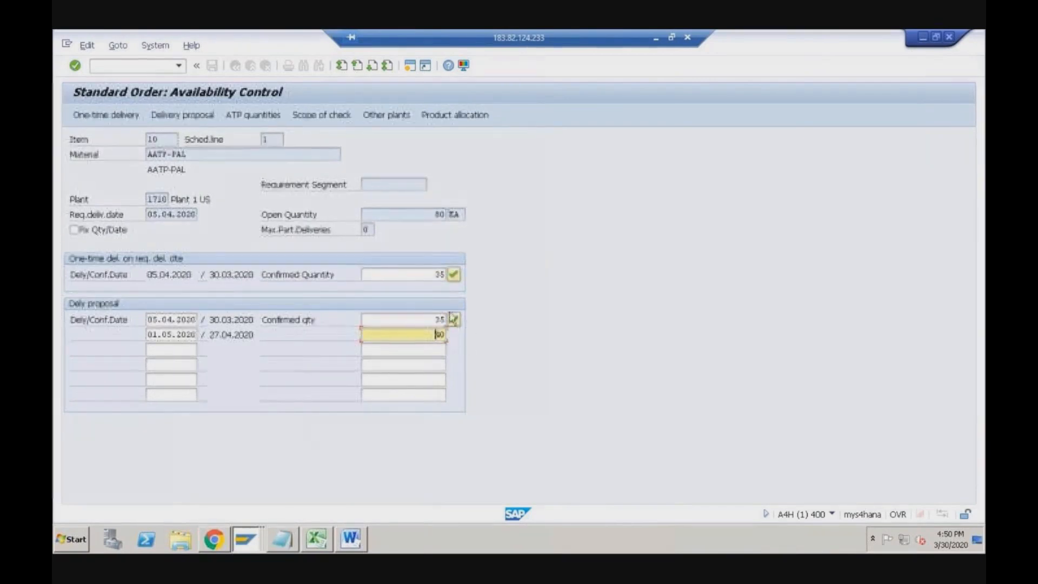
click(442, 252)
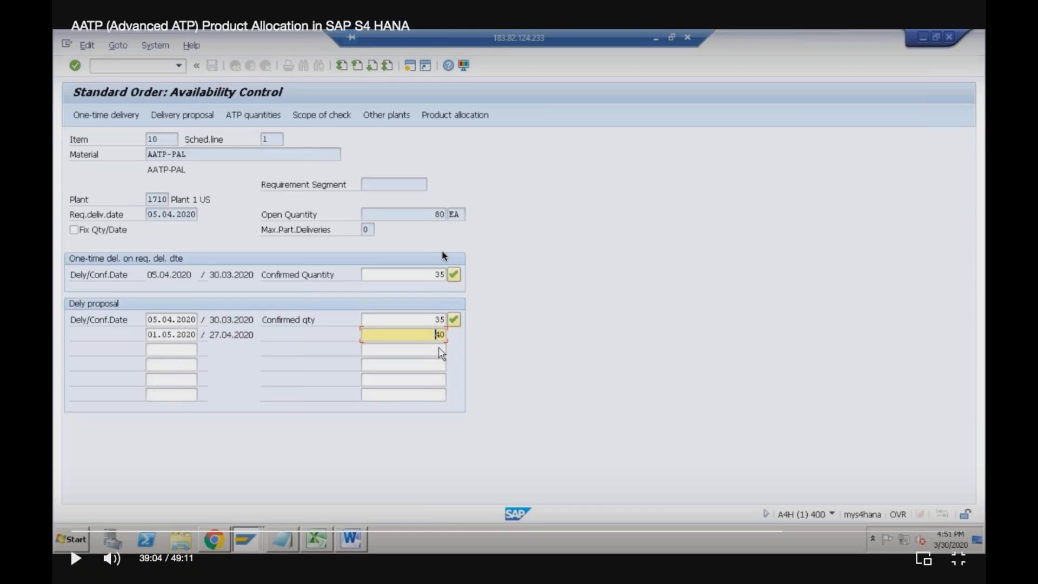
click(443, 256)
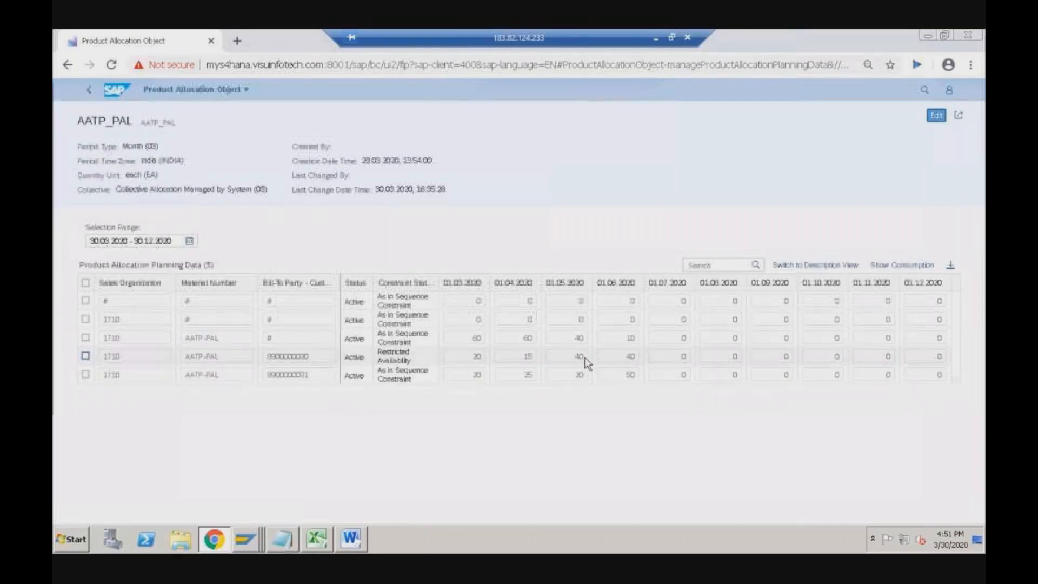
- Examine the Restricted Availability row's status and its 20 (March) and 15 (April) allocations
drag(378, 351, 411, 360)
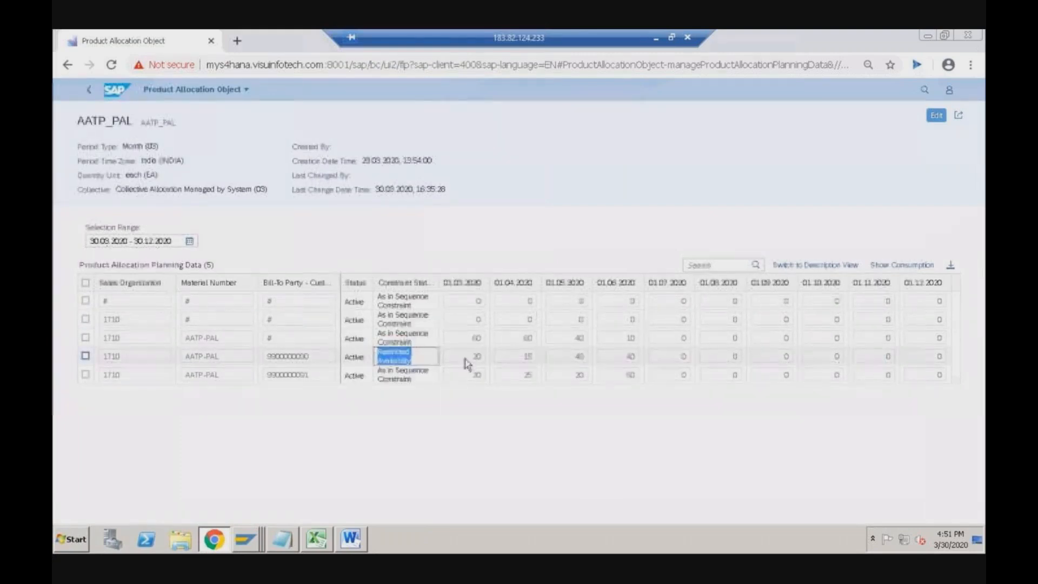
click(421, 357)
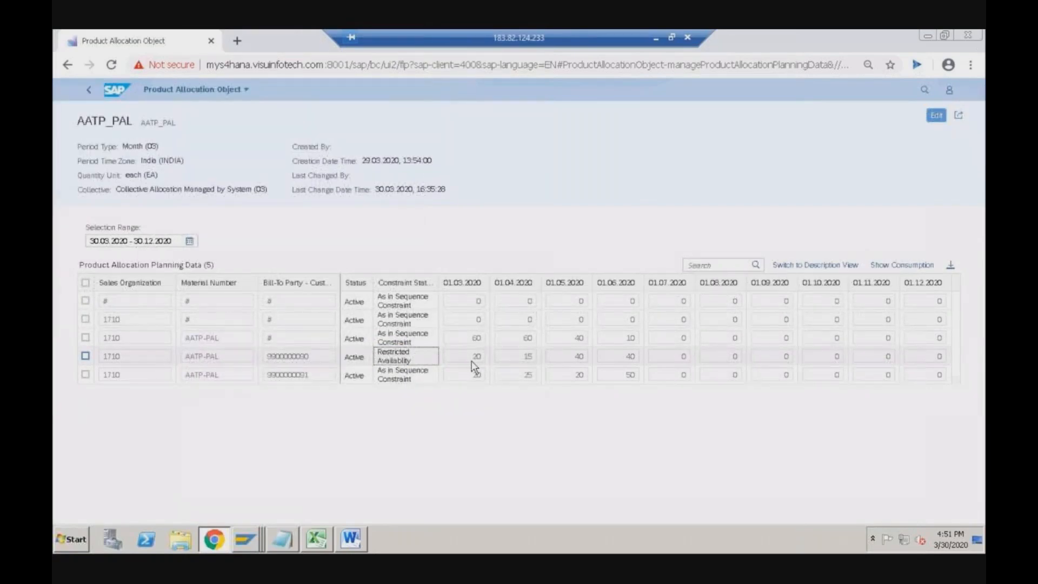
click(474, 362)
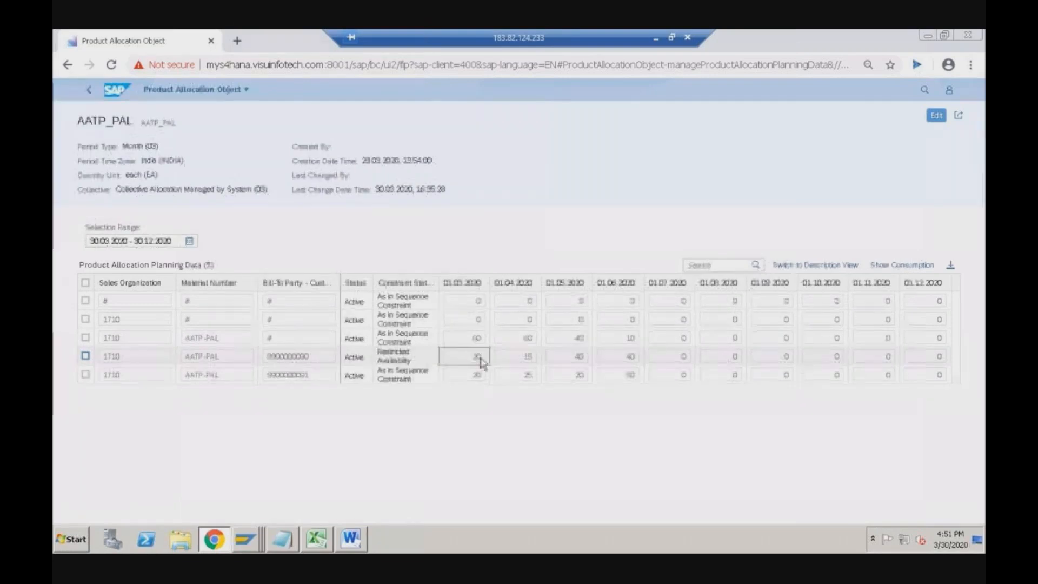
click(517, 364)
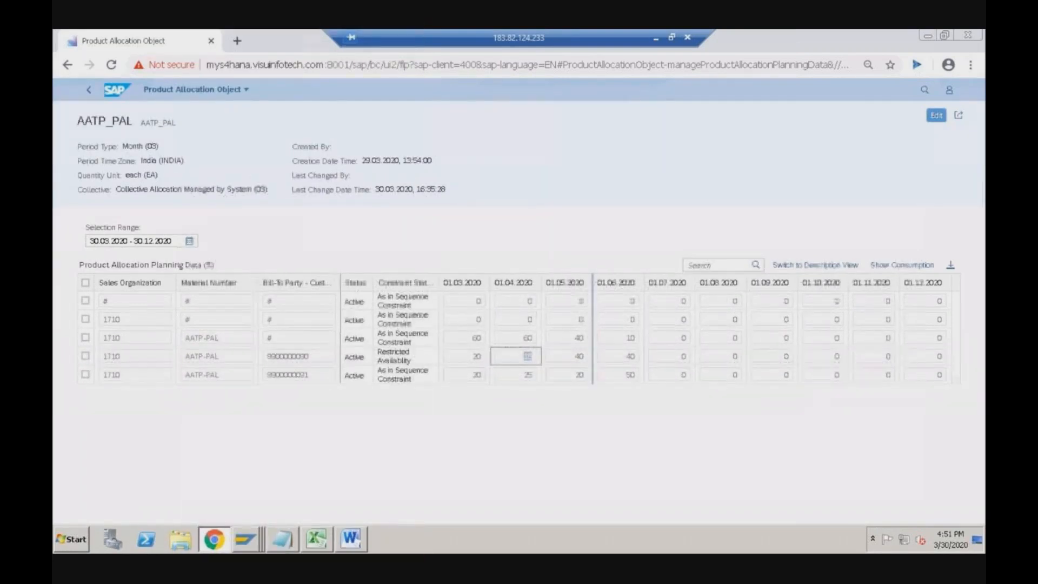
click(401, 358)
triple_click(400, 358)
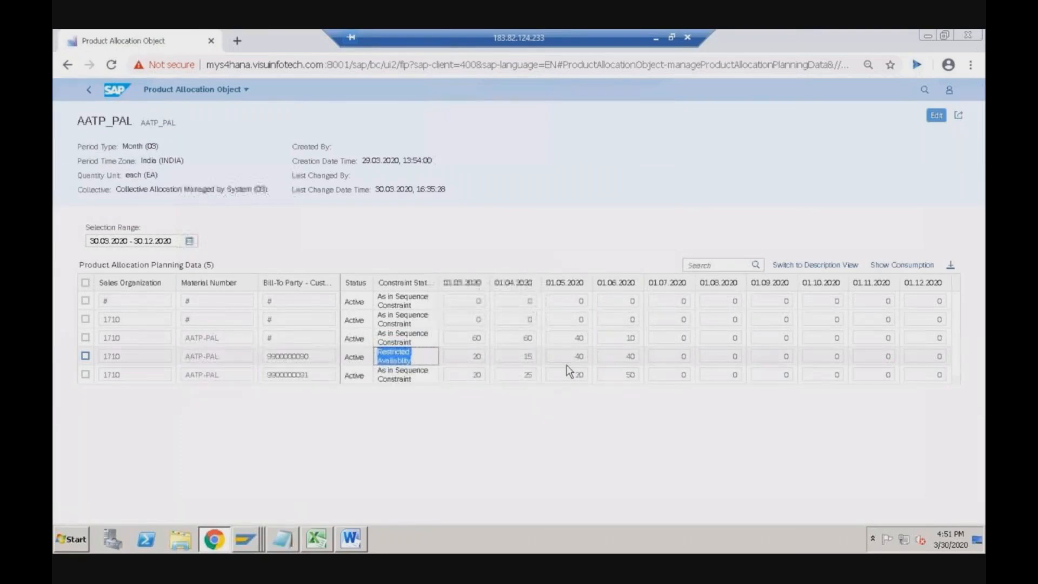
click(422, 358)
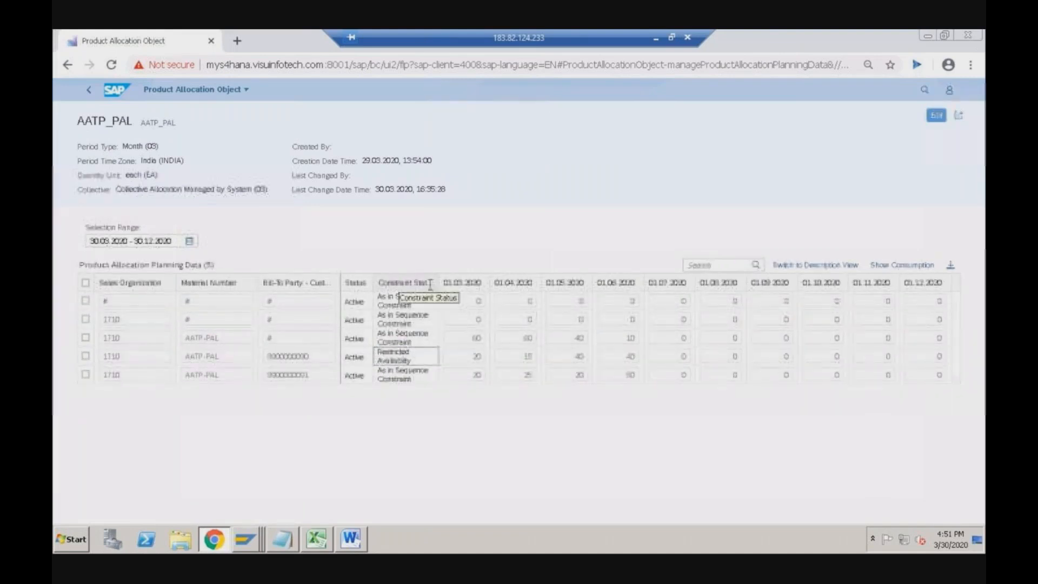
drag(416, 360, 377, 351)
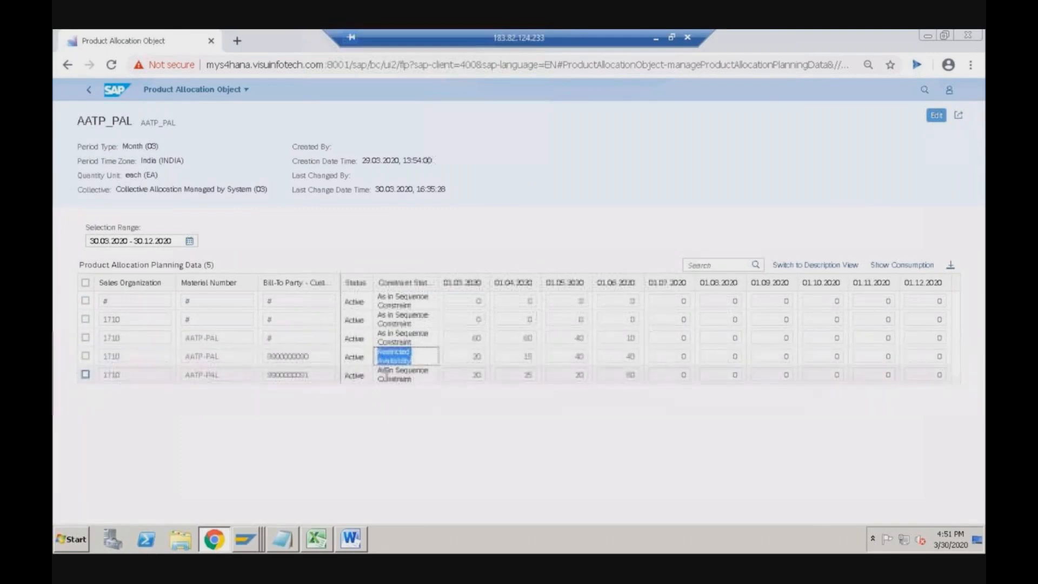
click(484, 362)
double_click(483, 360)
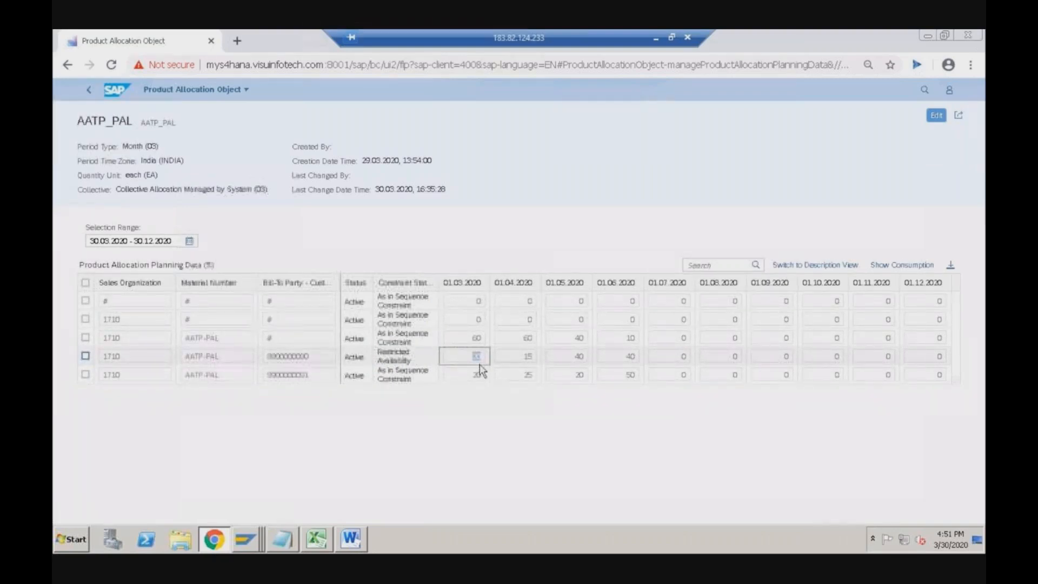
- Inspect the last planning row's As in Sequence Constraint status
click(396, 378)
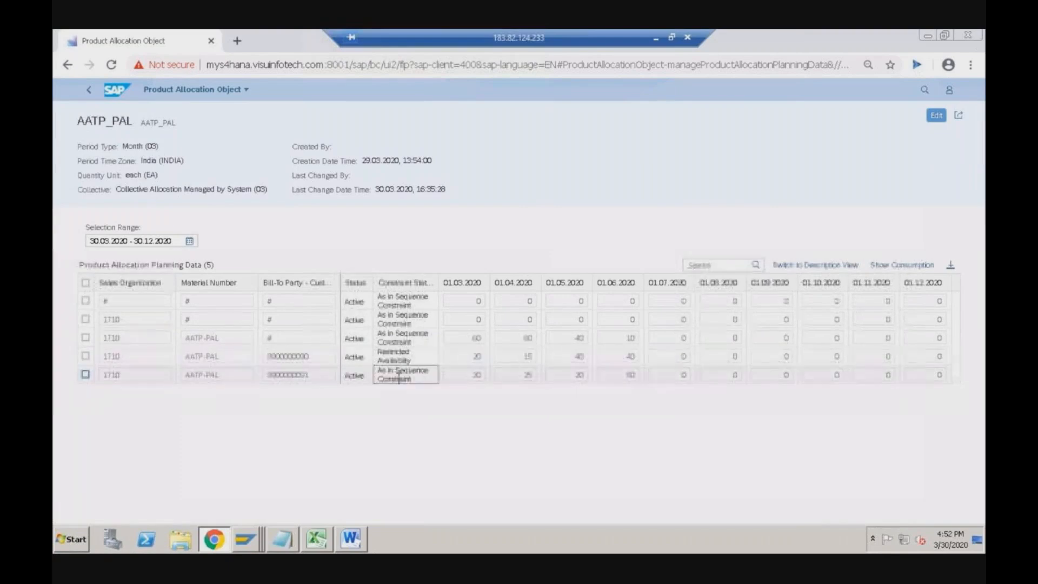
drag(417, 378, 379, 369)
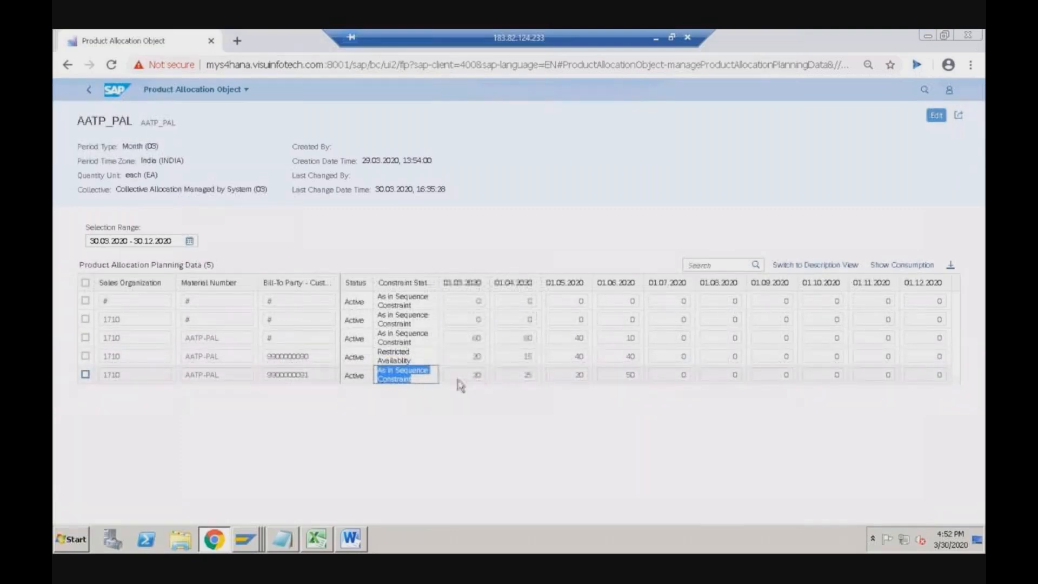
key(alt+Tab)
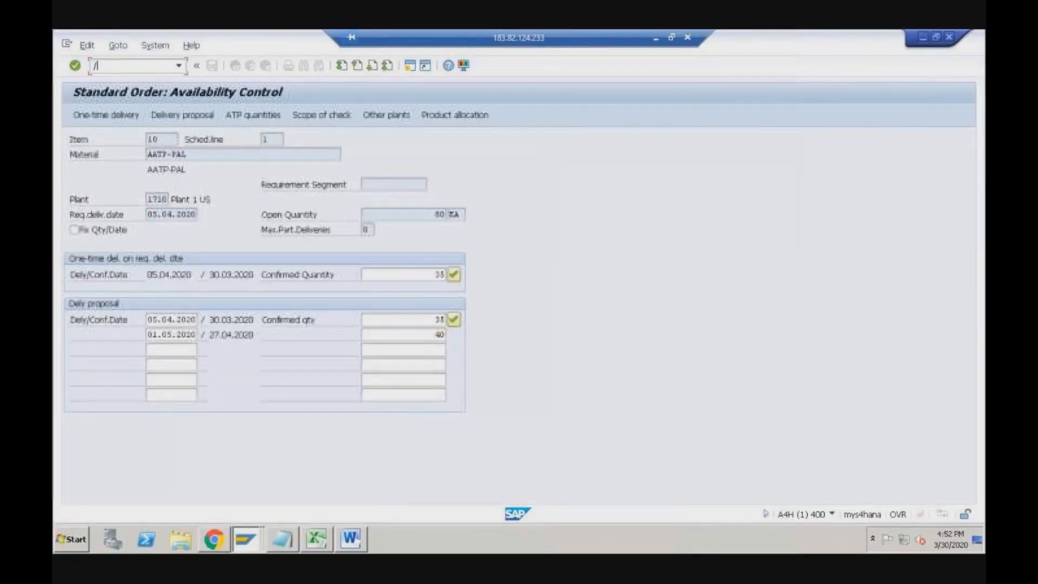
- Start a new standard order with /nVA01, skipping the create-with-reference option
text(/nva01)
key(Return)
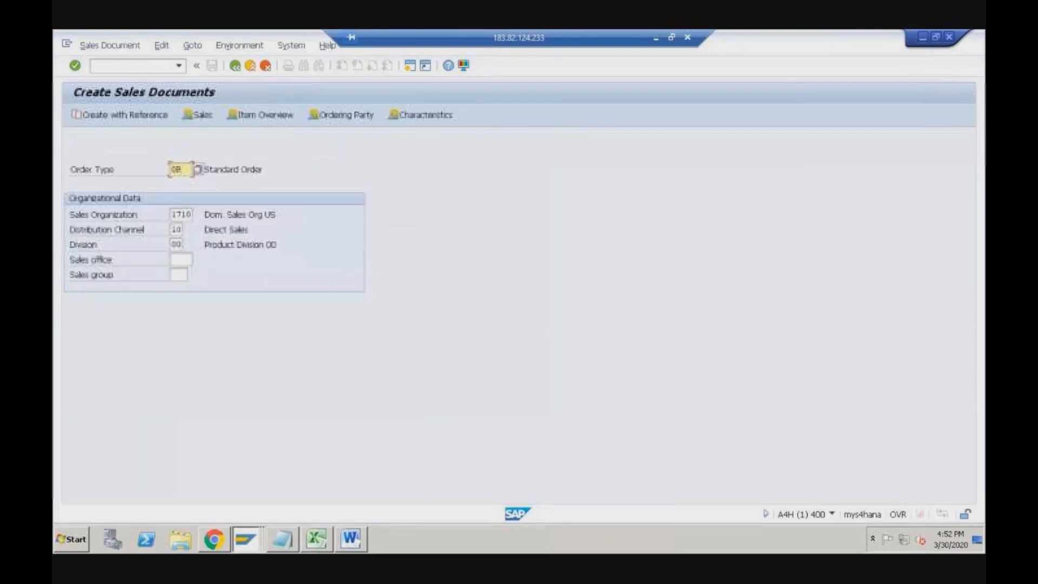
click(126, 115)
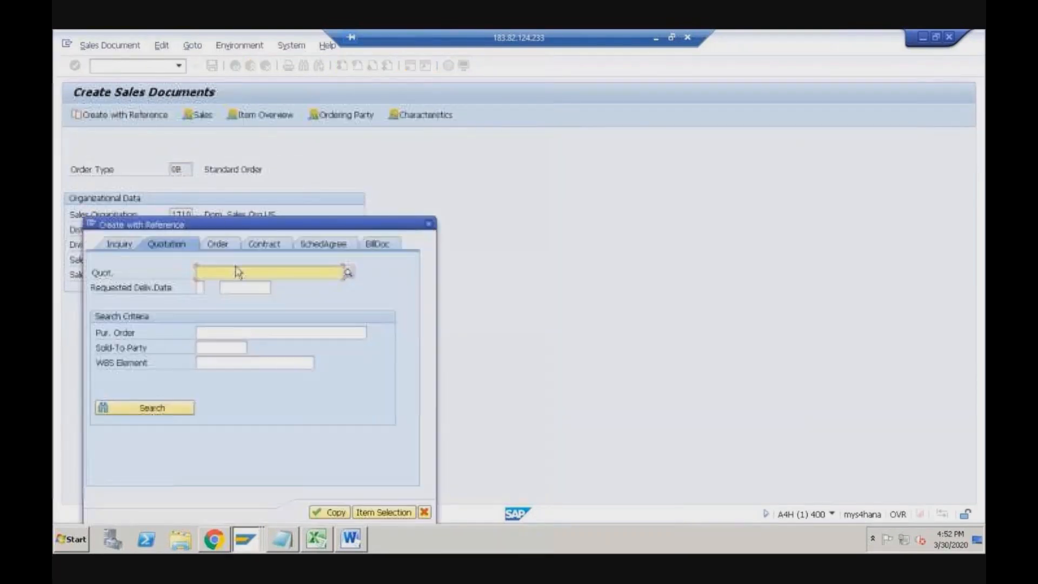
click(429, 224)
key(Return)
- Fill in the sold-to party and customer reference 'Test' dated 29.03.2020
key(space)
click(177, 169)
key(BackSpace)
text(1)
click(161, 304)
click(165, 185)
text(Test)
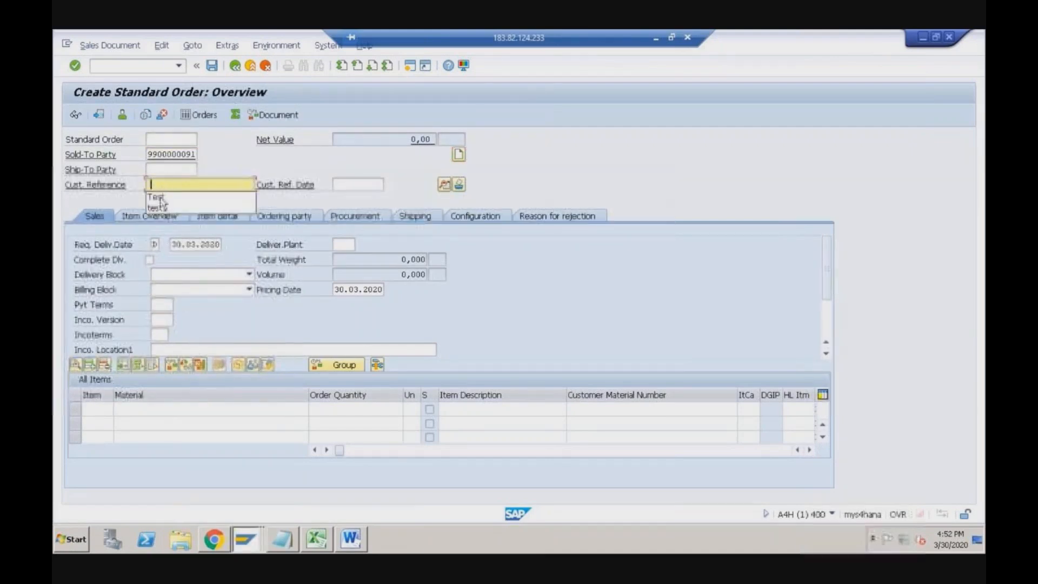
click(340, 185)
click(352, 206)
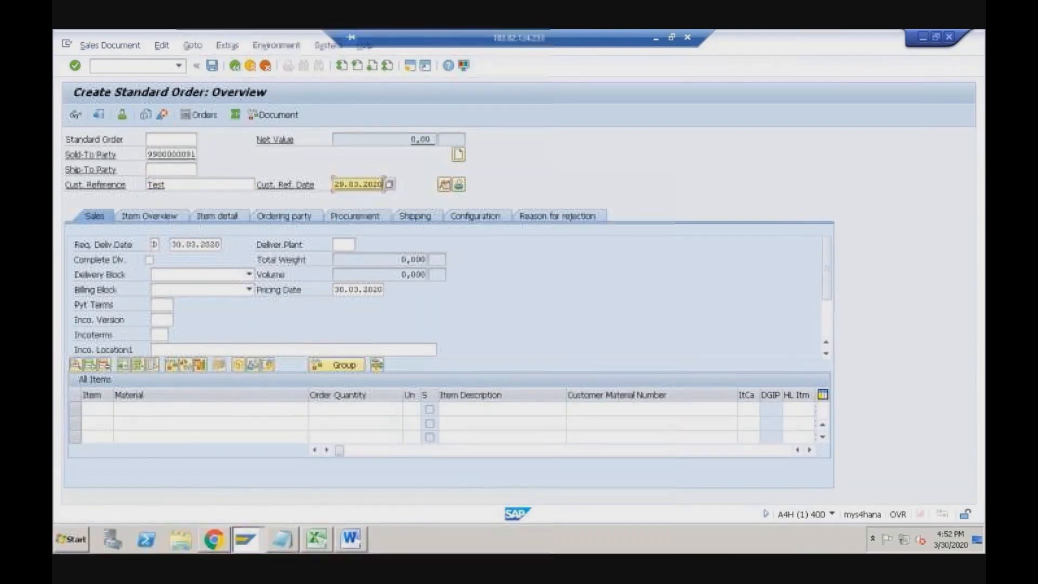
- Set payment terms 0001 and incoterms CFR with location 'test'
click(160, 305)
click(157, 320)
click(159, 335)
click(161, 348)
click(183, 347)
text(test)
key(Tab)
key(Tab)
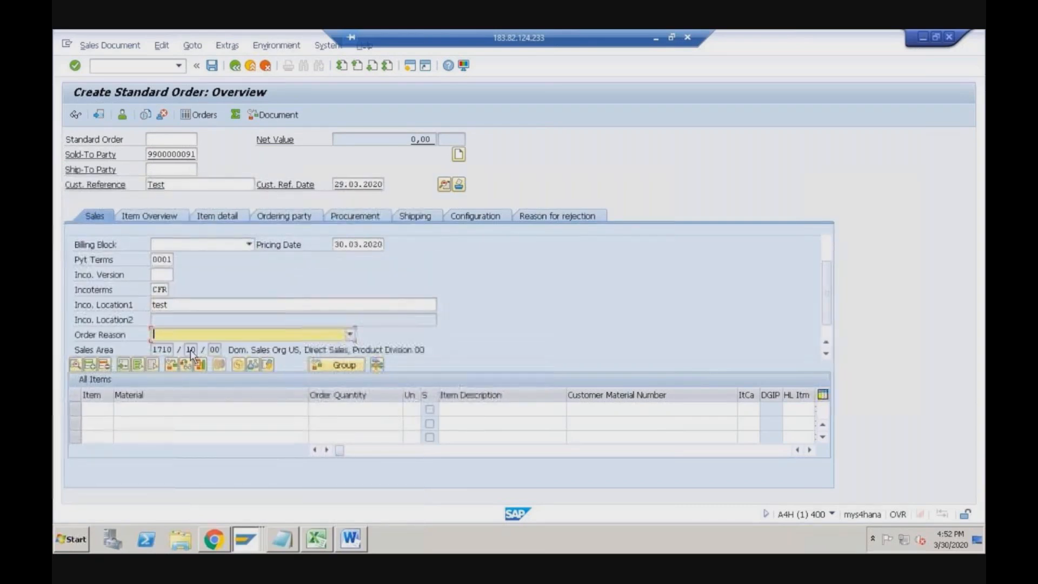
- Add item AATP-PAL with quantity 70, plant 1710 and amount 2000
click(149, 409)
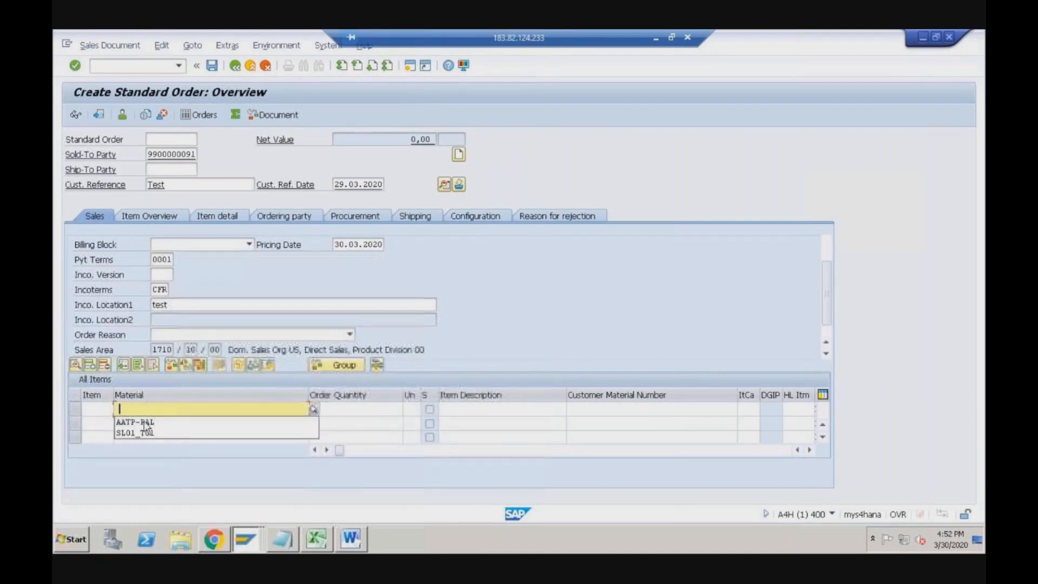
click(147, 423)
key(Tab)
key(alt+Tab)
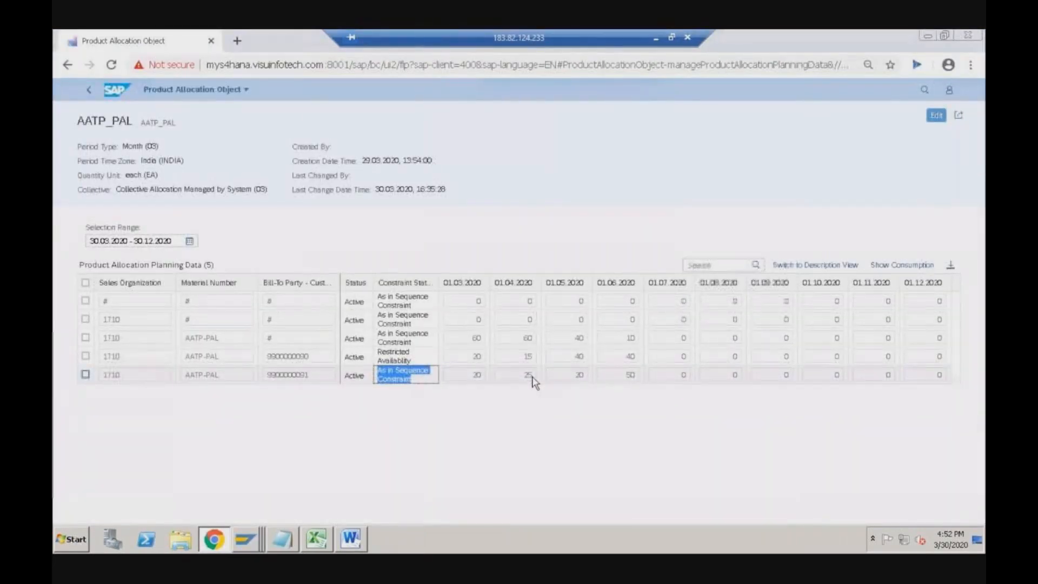
key(alt+Tab)
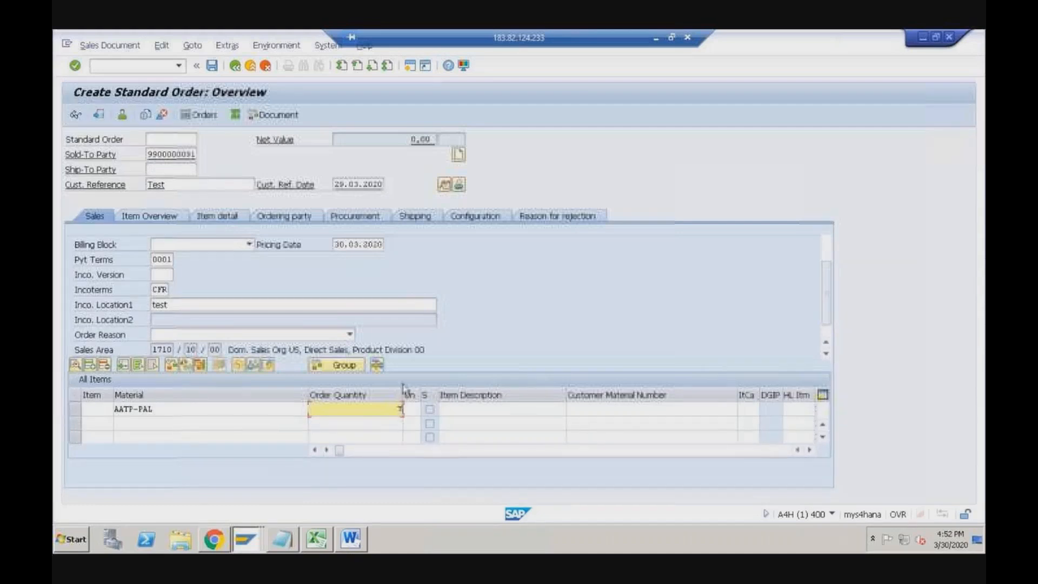
text(70)
key(Tab)
key(Tab)
key(Tab)
key(Tab)
key(Tab)
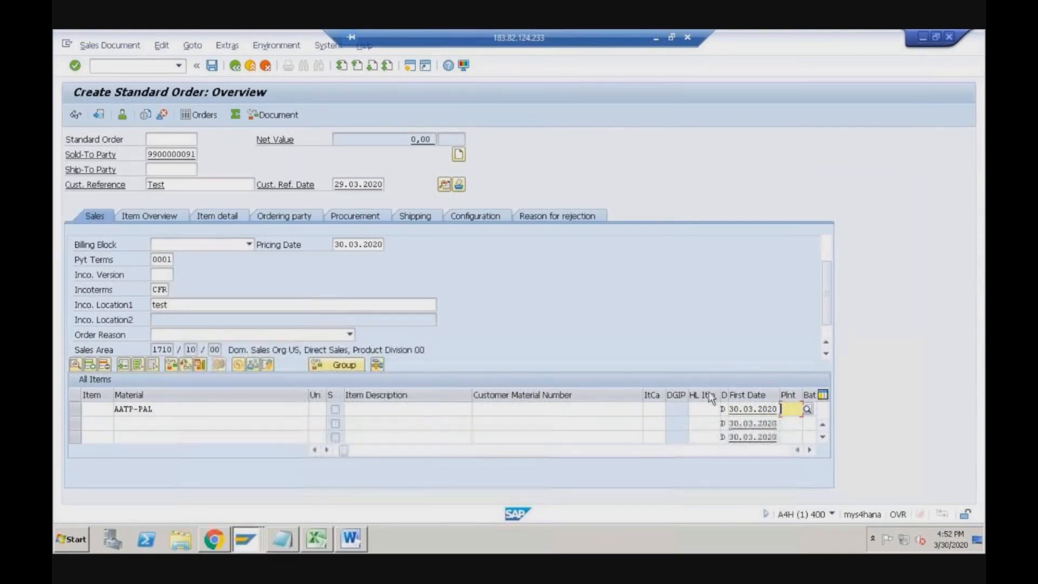
text(1710)
key(Tab)
key(Tab)
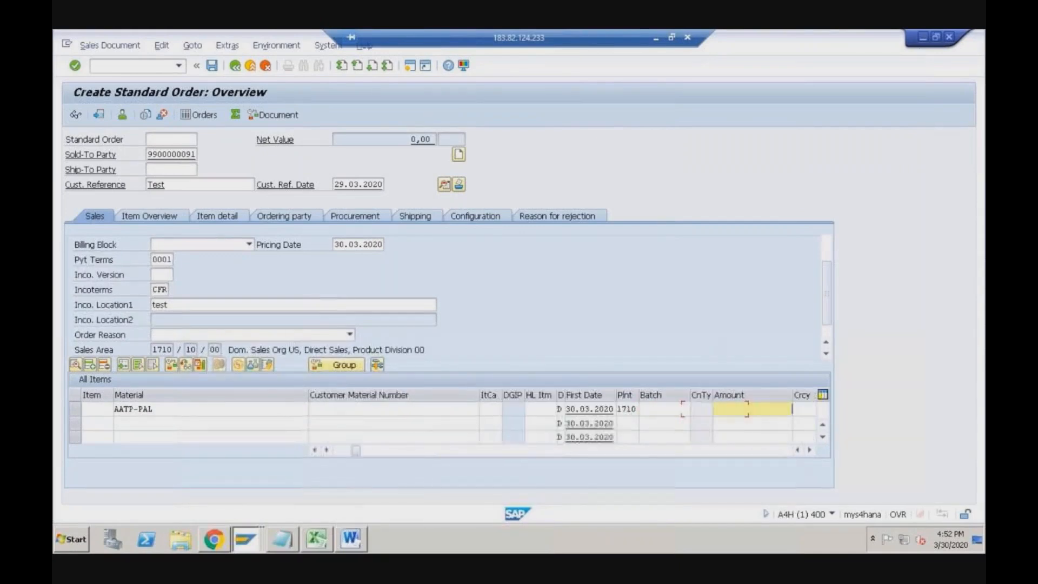
key(Down)
key(Down)
key(Return)
key(Return)
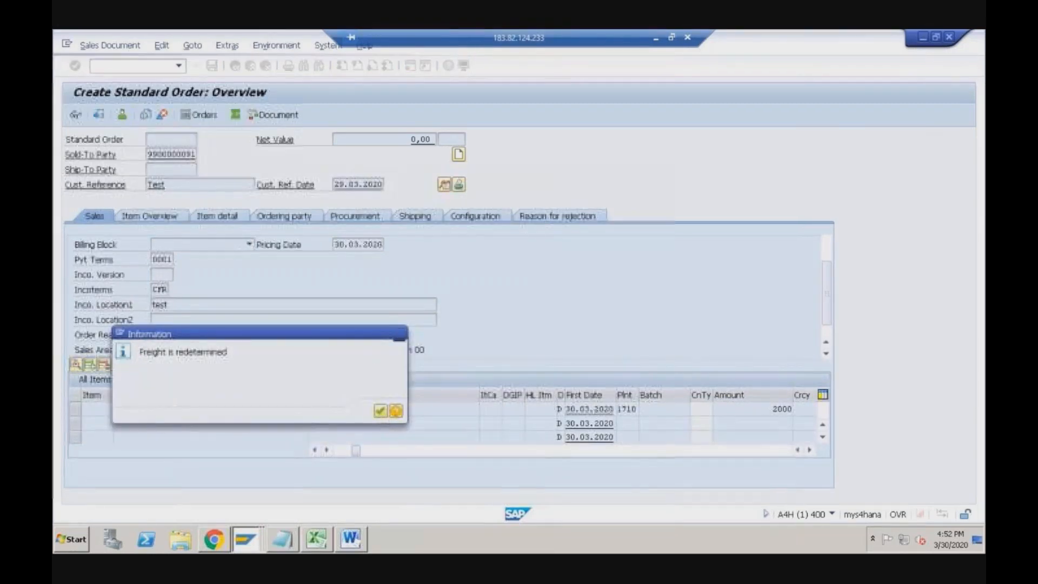
- Acknowledge the freight message and verify product allocation confirms 45 of 70 EA for 03.04.2020
key(Return)
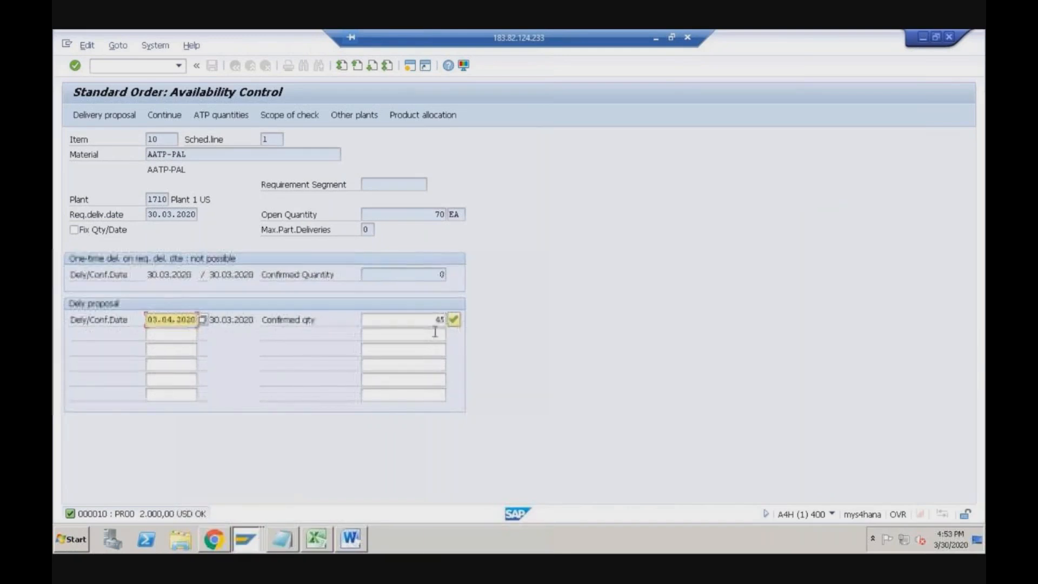
click(404, 117)
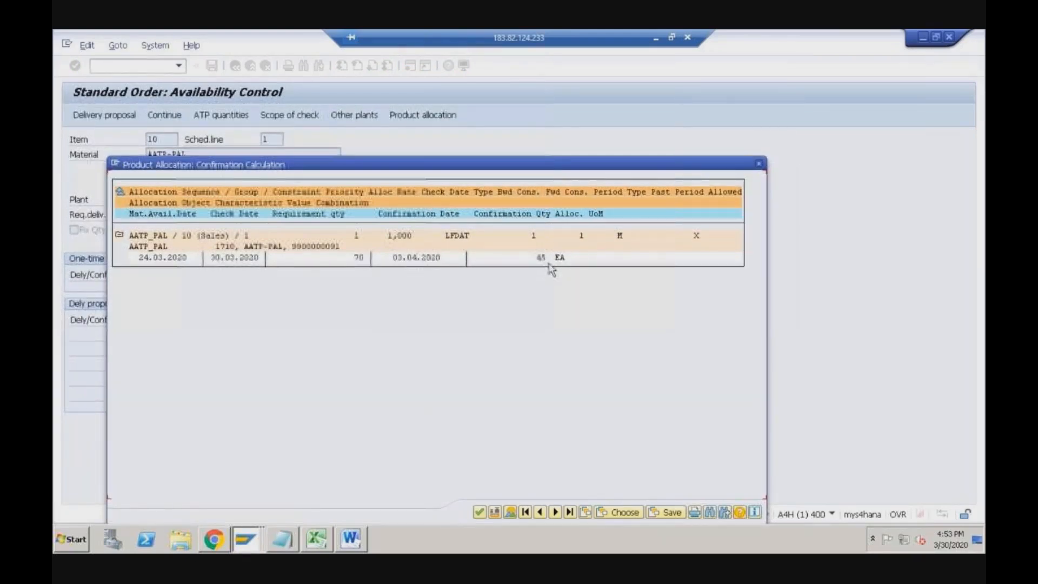
key(alt+Tab)
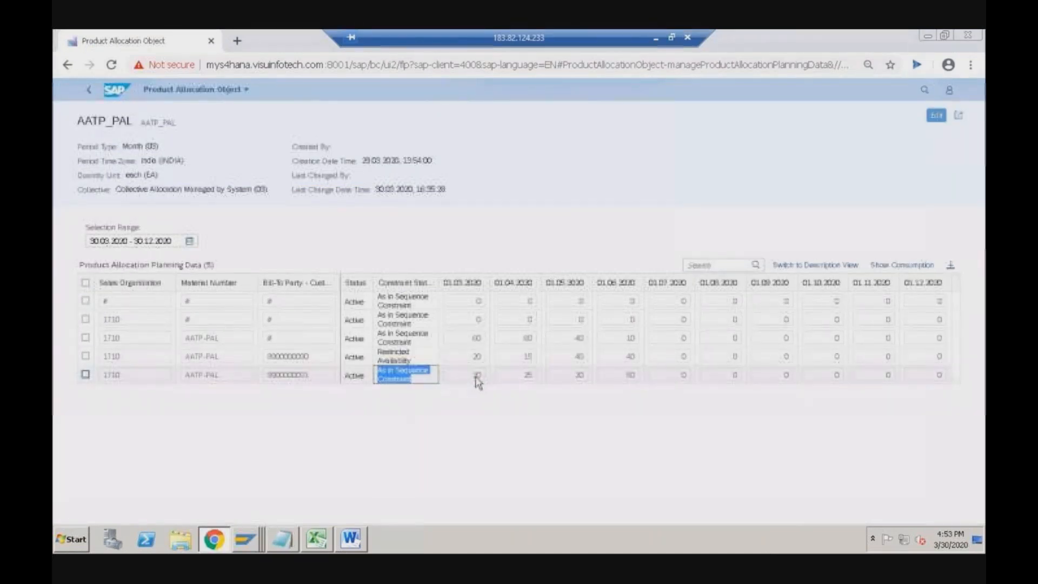
click(478, 377)
click(526, 375)
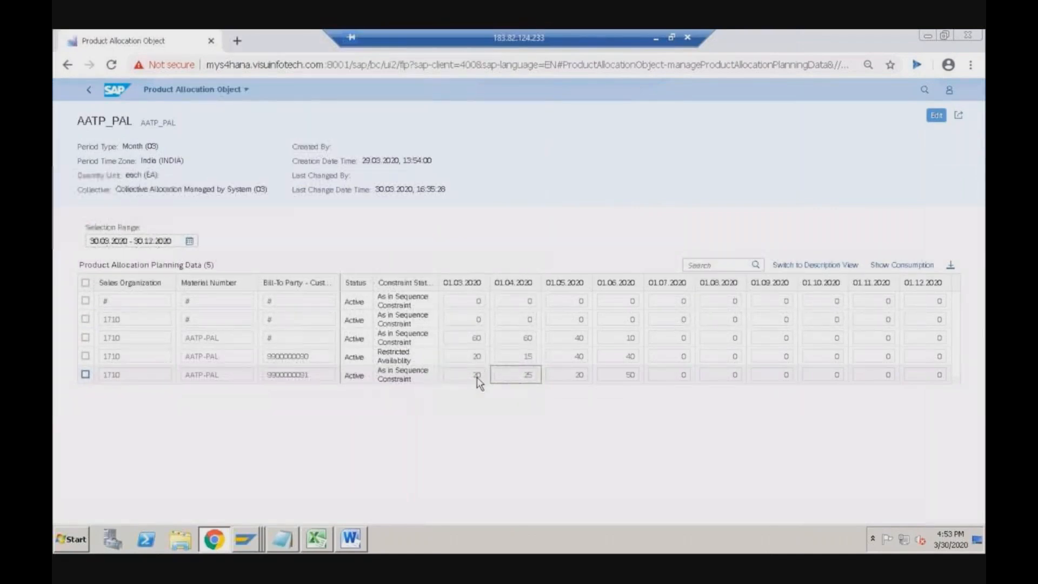
click(574, 377)
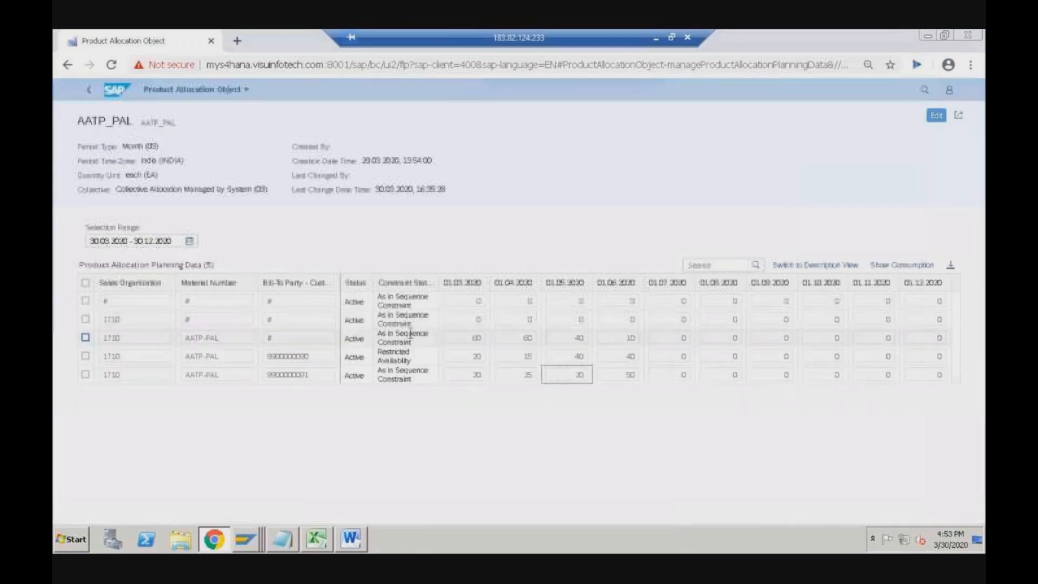
drag(378, 371, 417, 410)
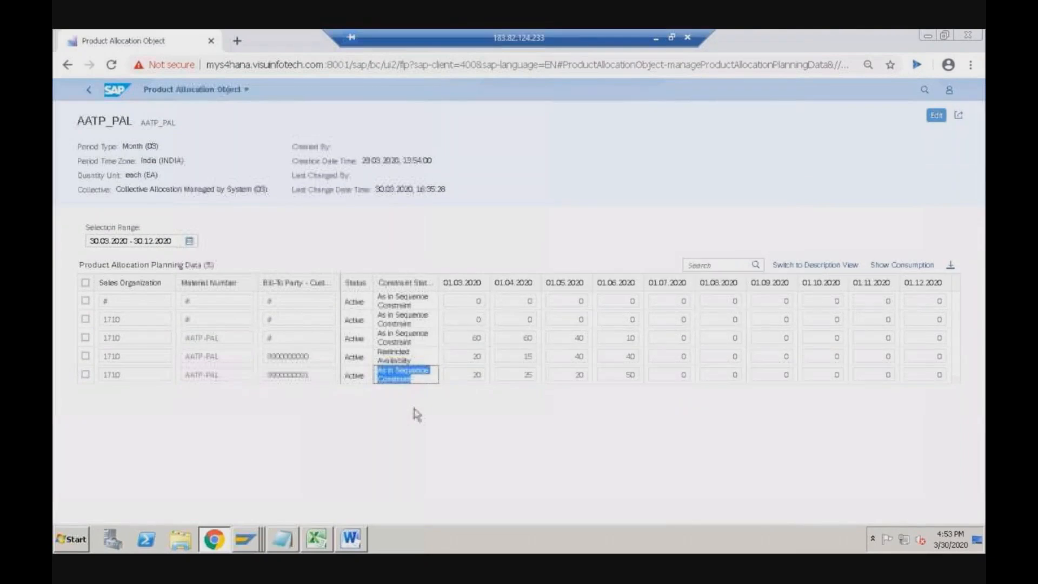
click(513, 378)
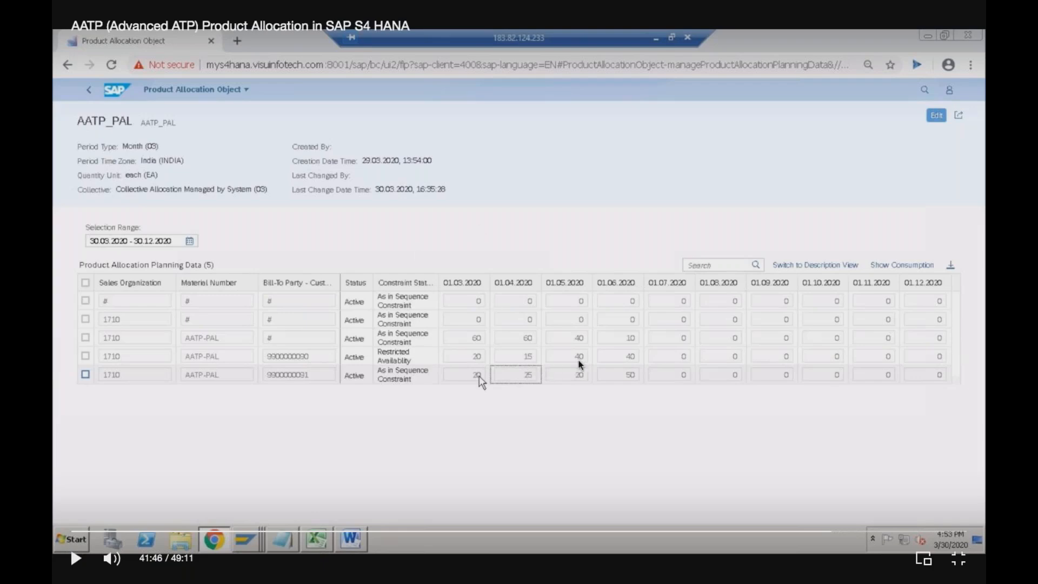
click(552, 410)
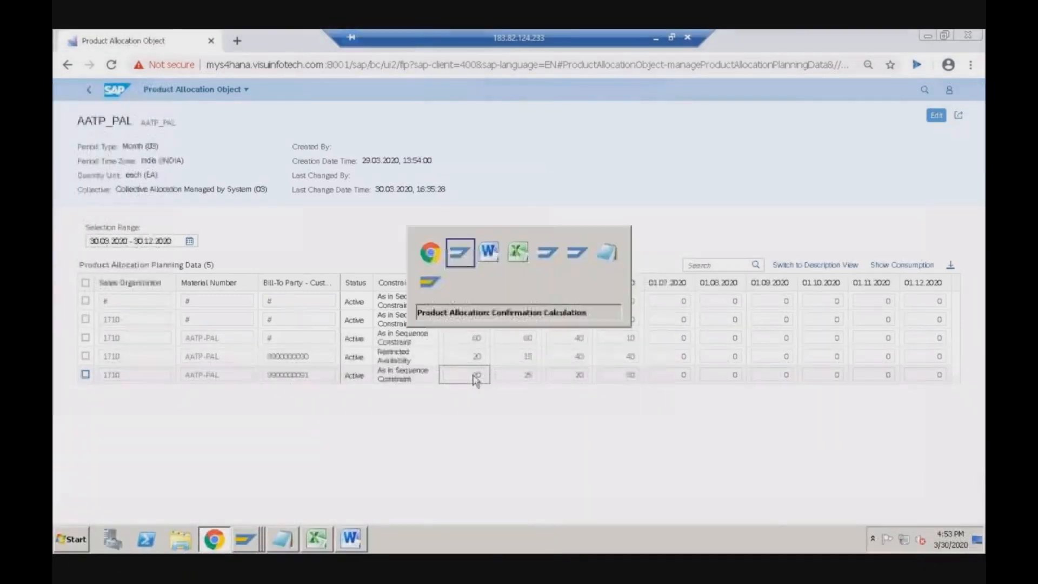
key(space)
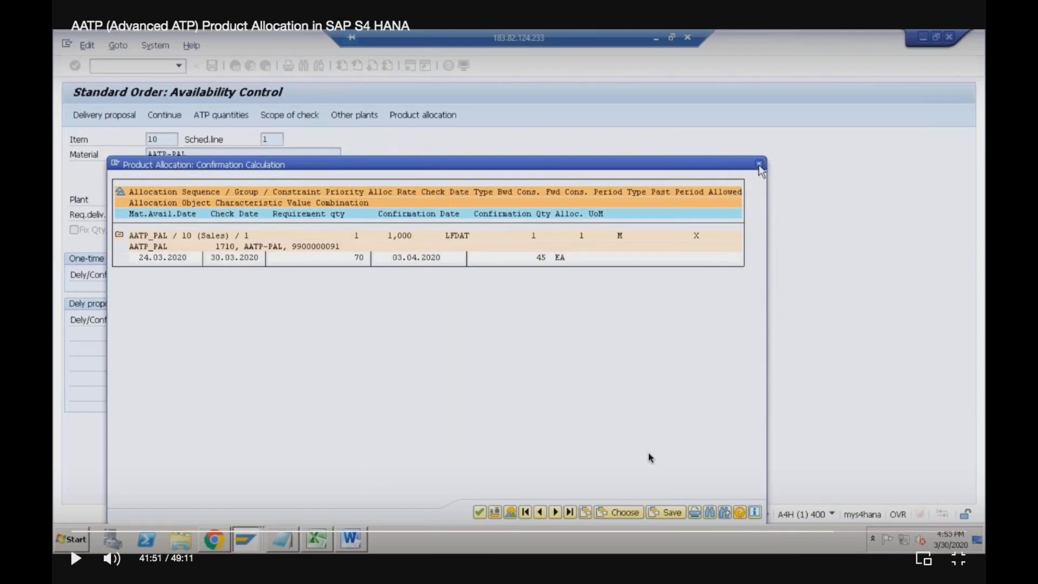
- Switch windows from the taskbar to show AATP_PAL's restricted row allowing 20, 15, 40, 40 for March–June
click(823, 532)
click(806, 533)
- Display AATP_PAL's five planning rows, including the AATP-PAL row without bill-to party allowing 60, 60, 40, 10
click(798, 532)
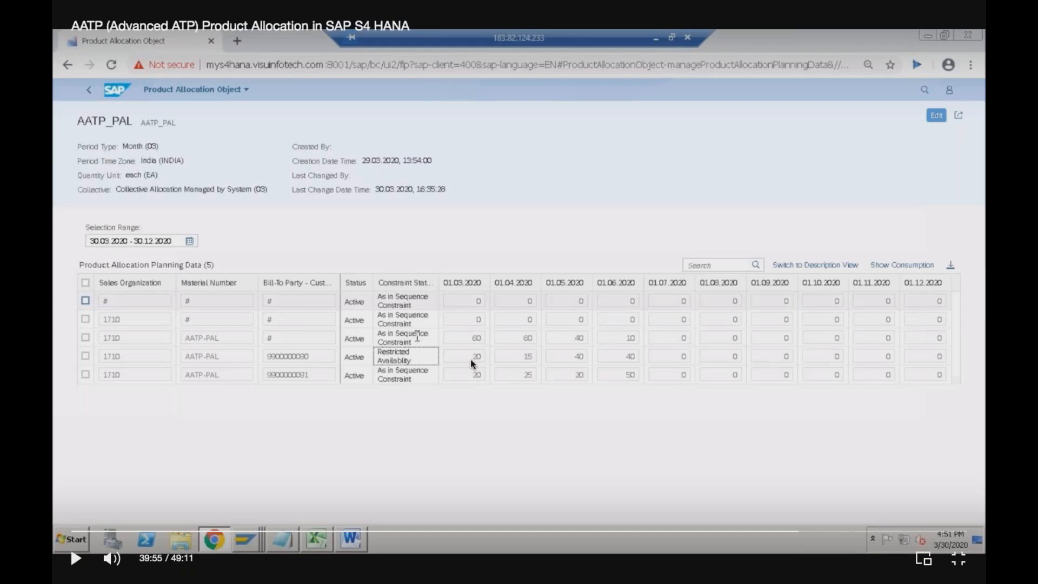
click(518, 402)
click(519, 402)
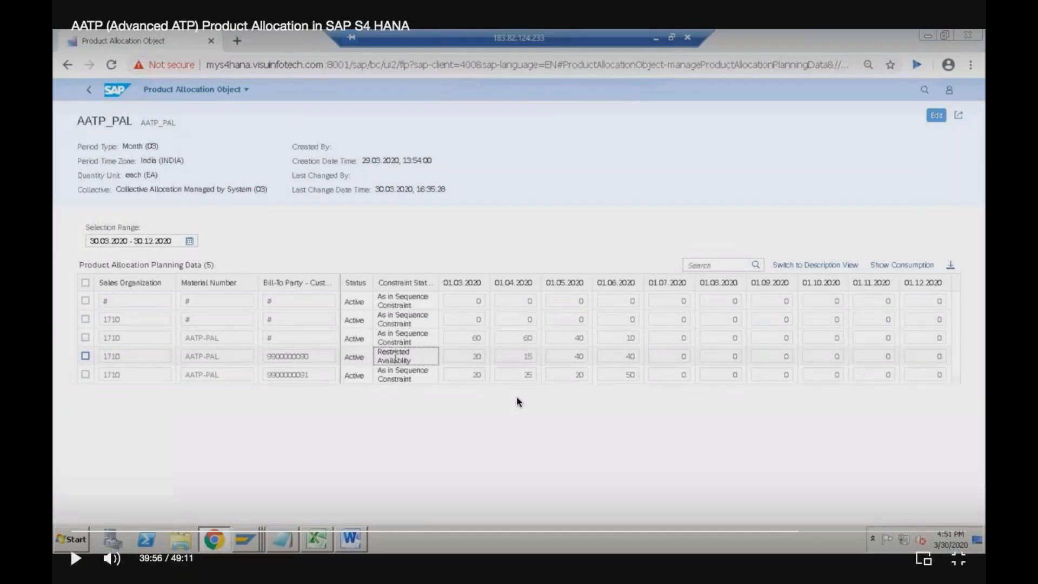
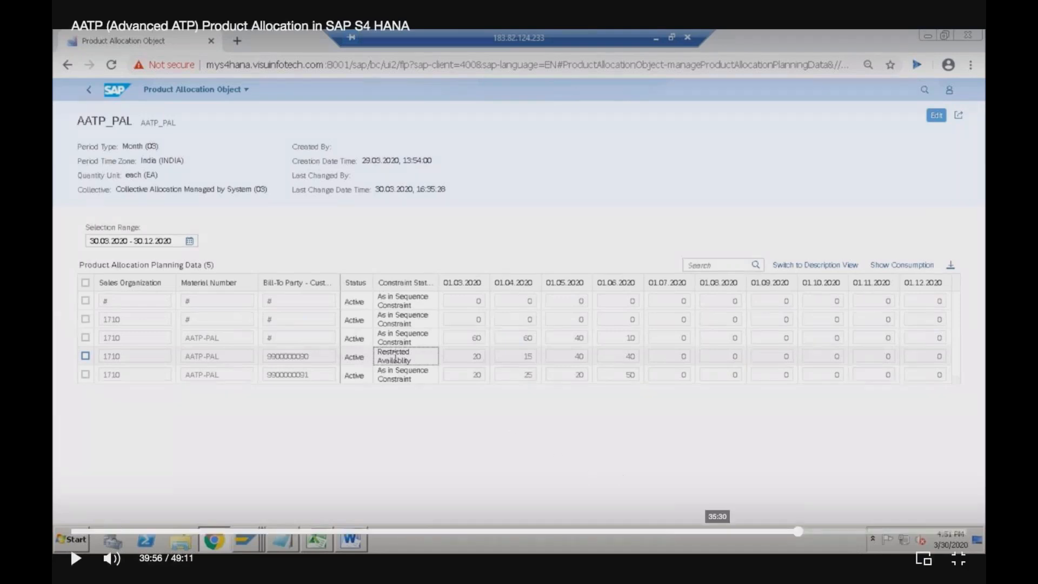
- Switch to the SAP GUI Create Standard Order overview, which has customer reference Test
click(810, 532)
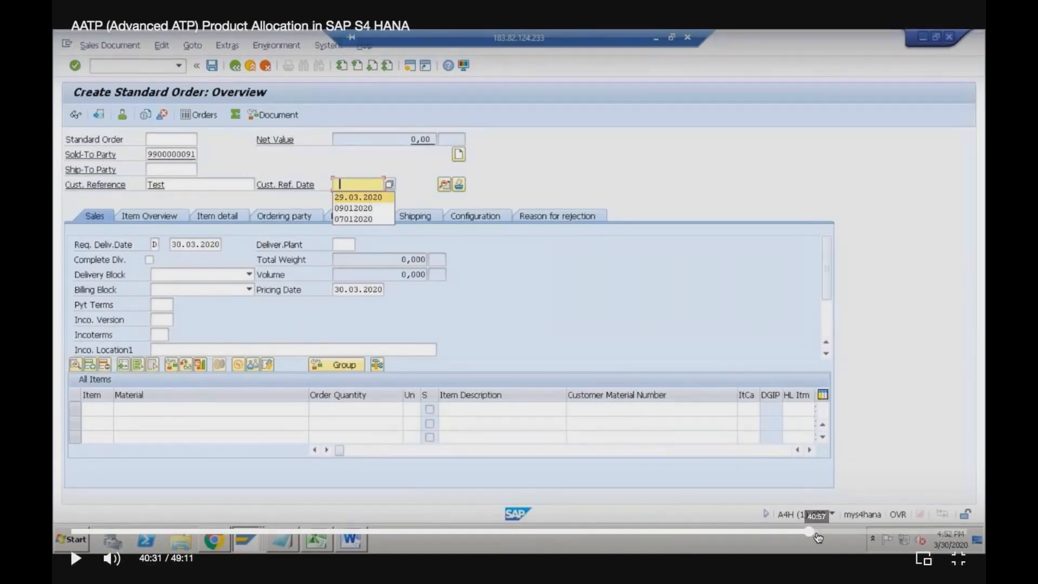
- Add an AATP-PAL item at 2000, acknowledge the freight message and open product allocation
click(817, 532)
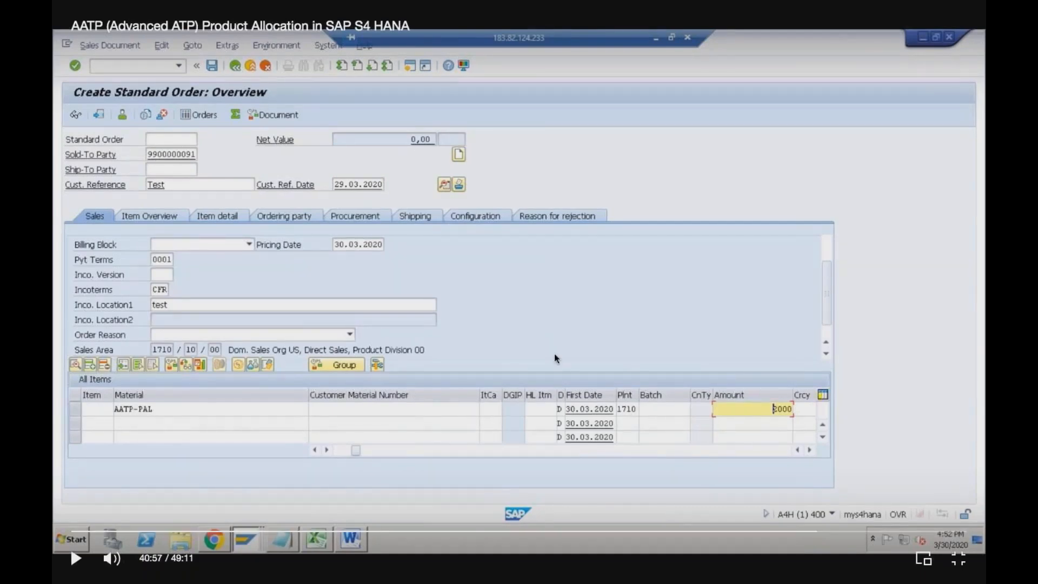
click(537, 331)
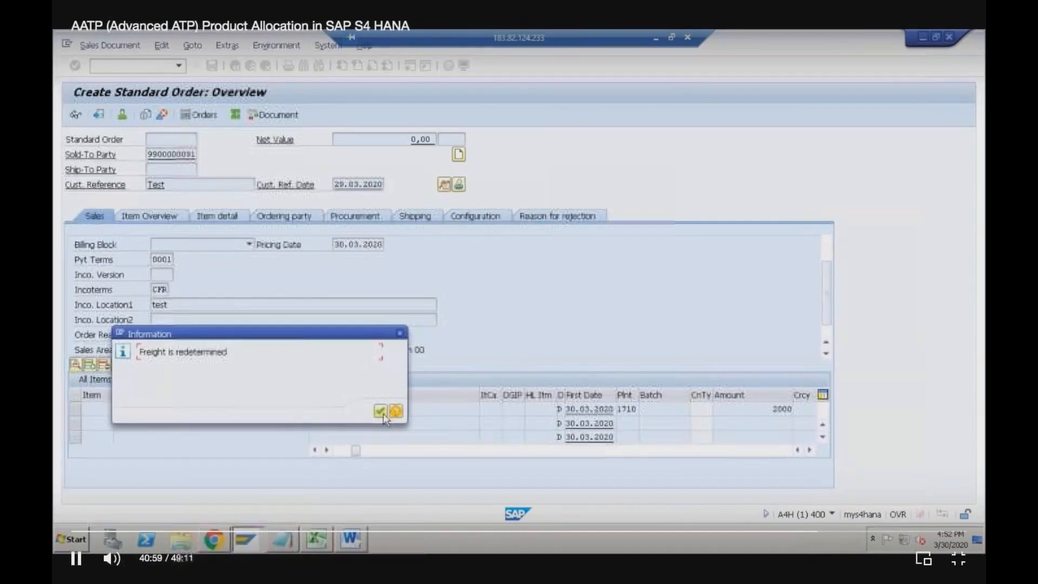
click(823, 532)
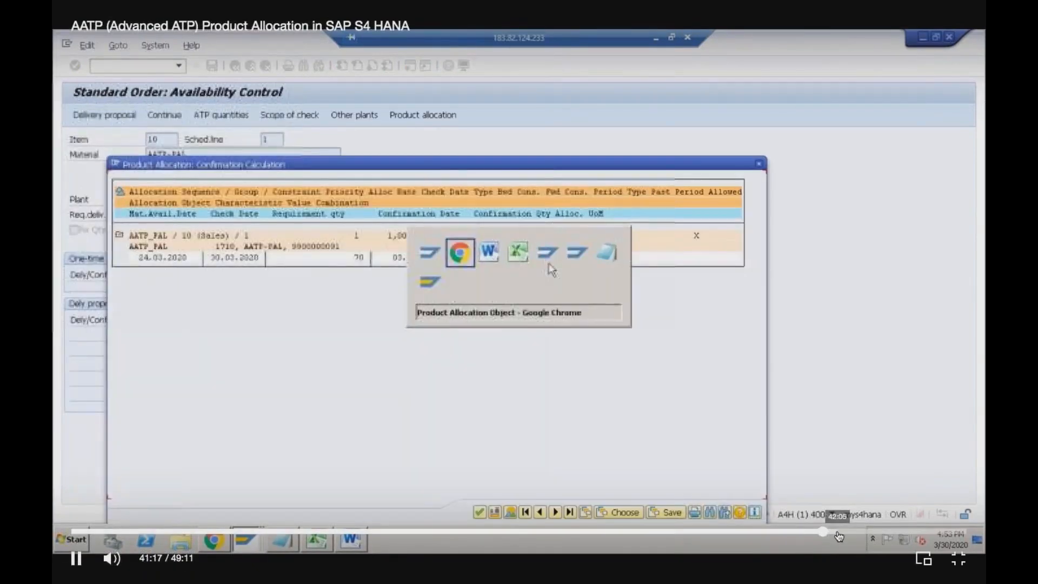
click(836, 530)
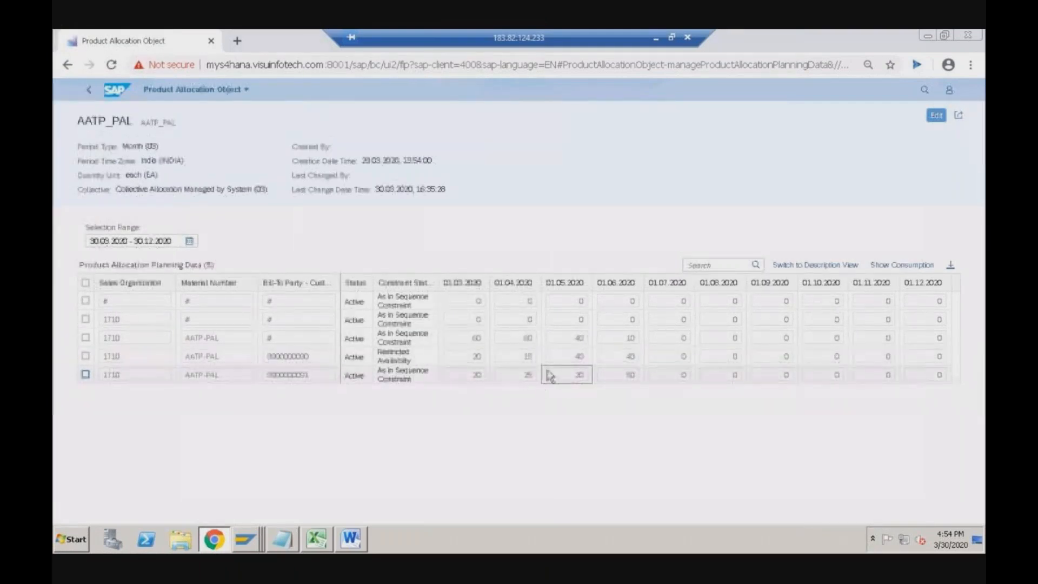
- Check the allocation calculation confirming 45 of 70 EA for 03.04.2020, then view the planning table
key(alt+Tab)
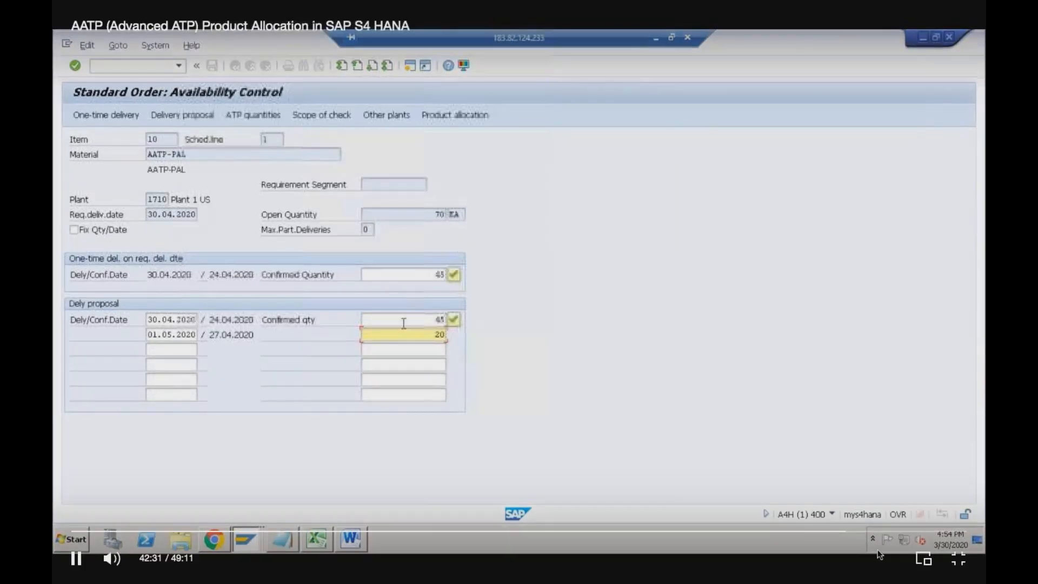
click(842, 534)
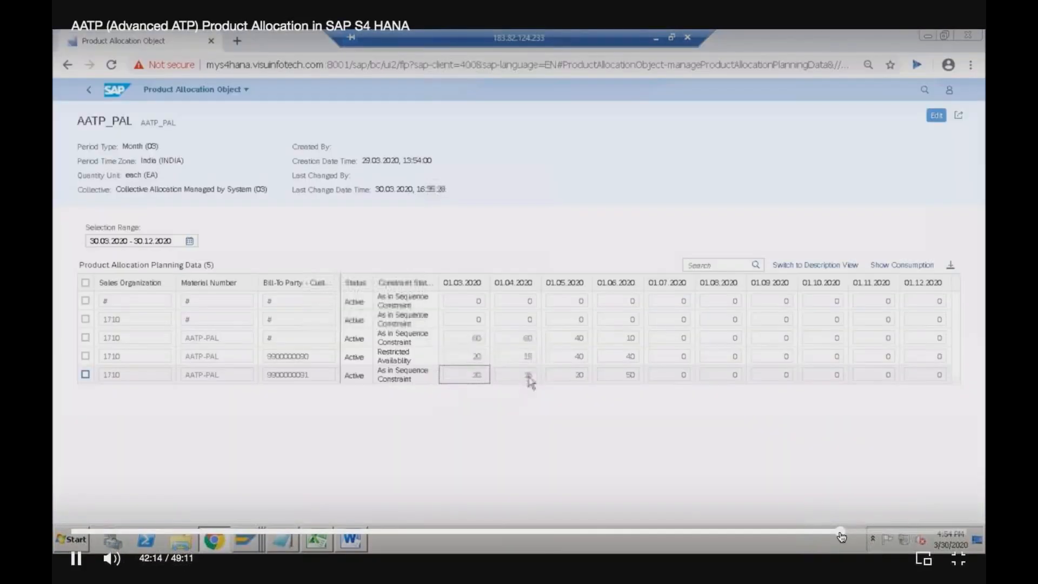
click(833, 533)
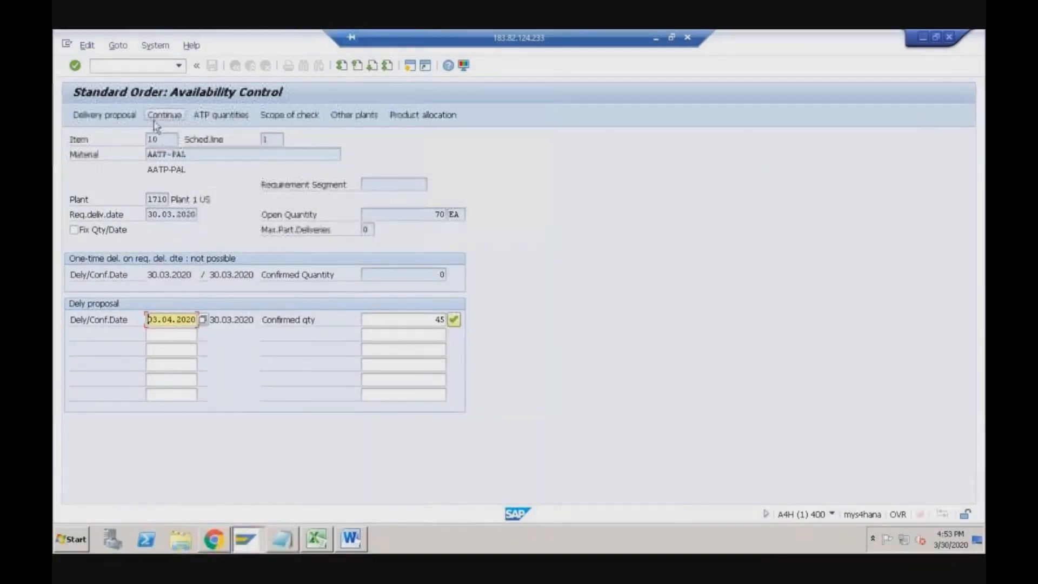
click(635, 378)
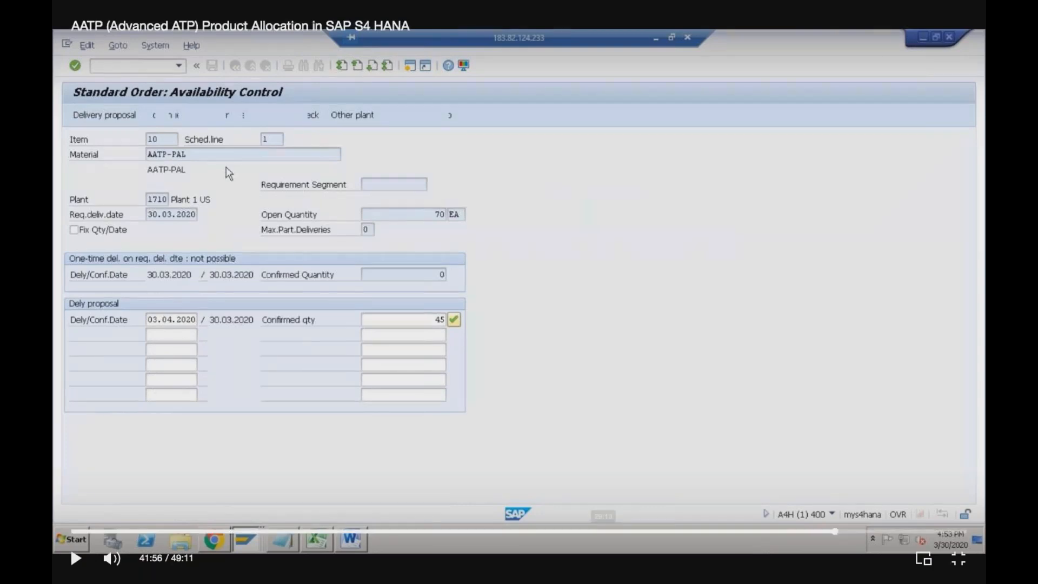
click(822, 532)
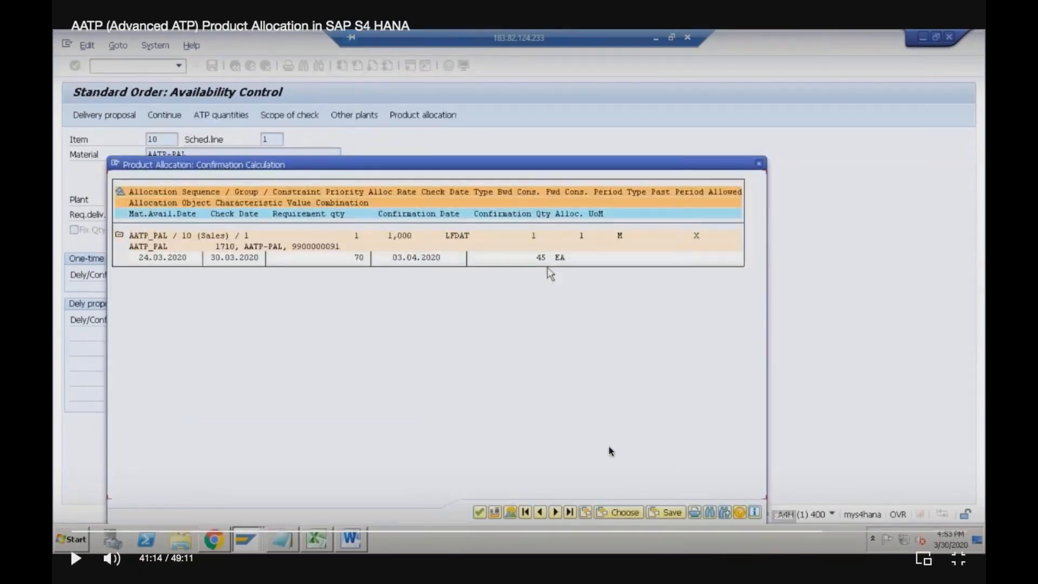
click(512, 352)
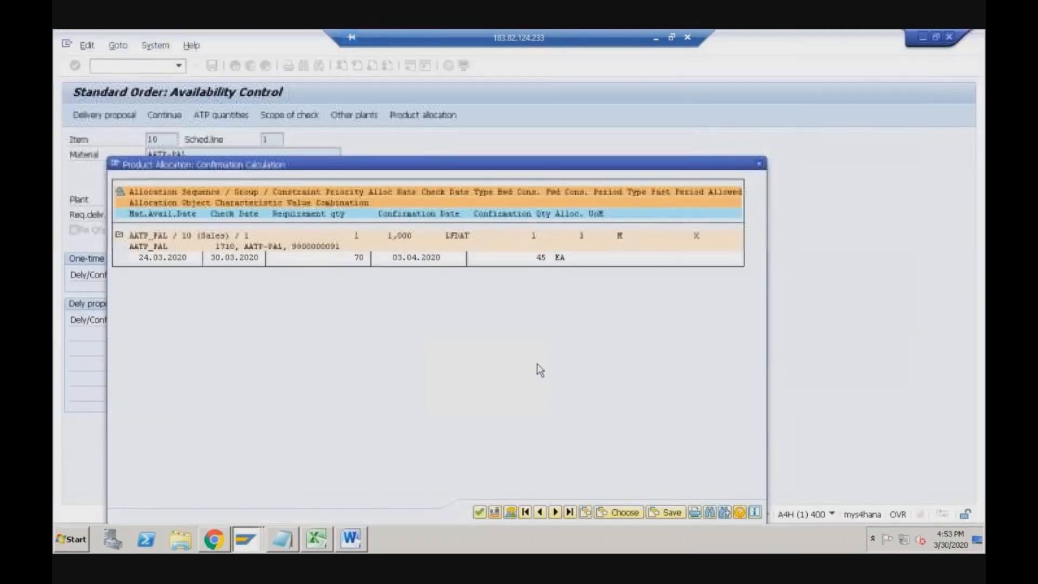
key(alt+Tab)
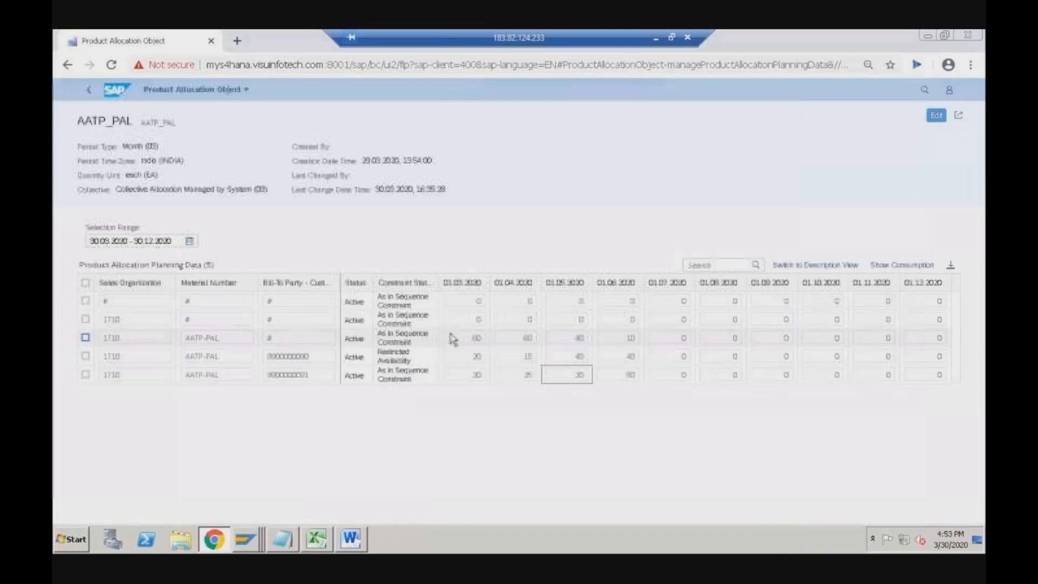
- Check the last row's March 20 and April 25 allocations, then close the confirmation calculation
drag(378, 371, 423, 378)
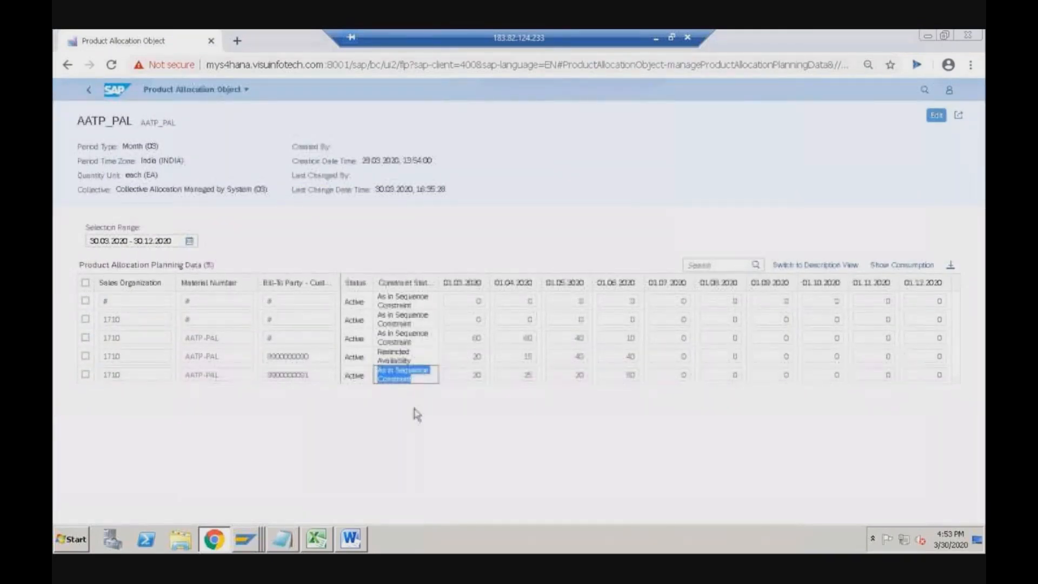
click(515, 381)
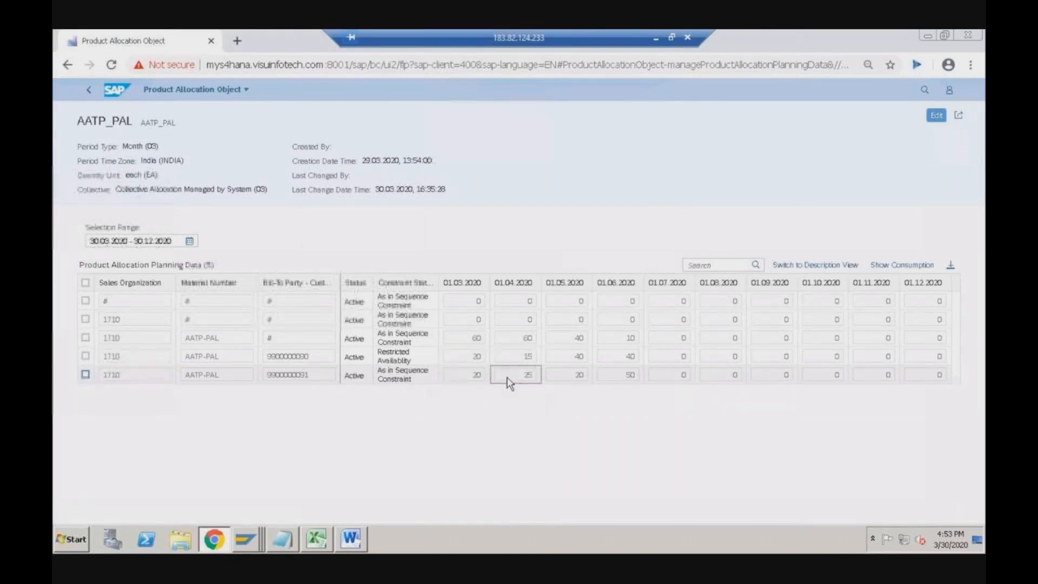
click(476, 376)
key(alt+Tab)
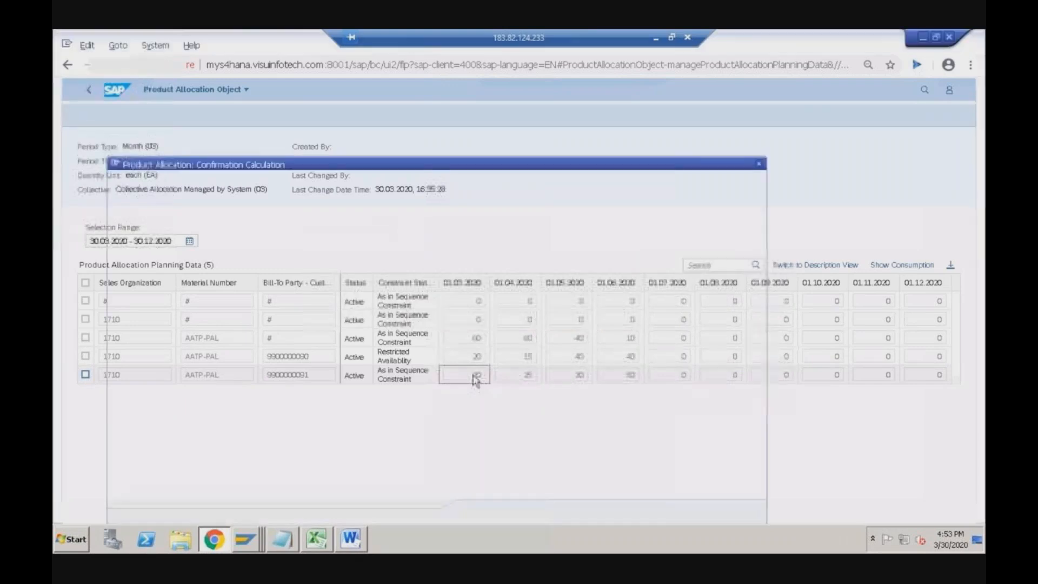
click(759, 164)
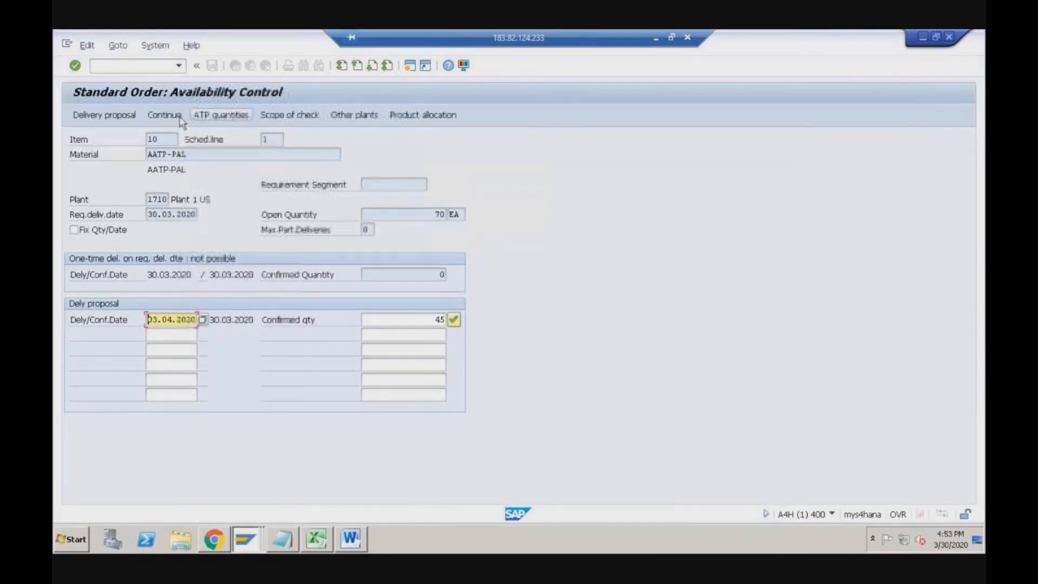
- Move item 10's schedule line to 30.04.2020, confirming 45 then and 20 on 01.05.2020
click(151, 120)
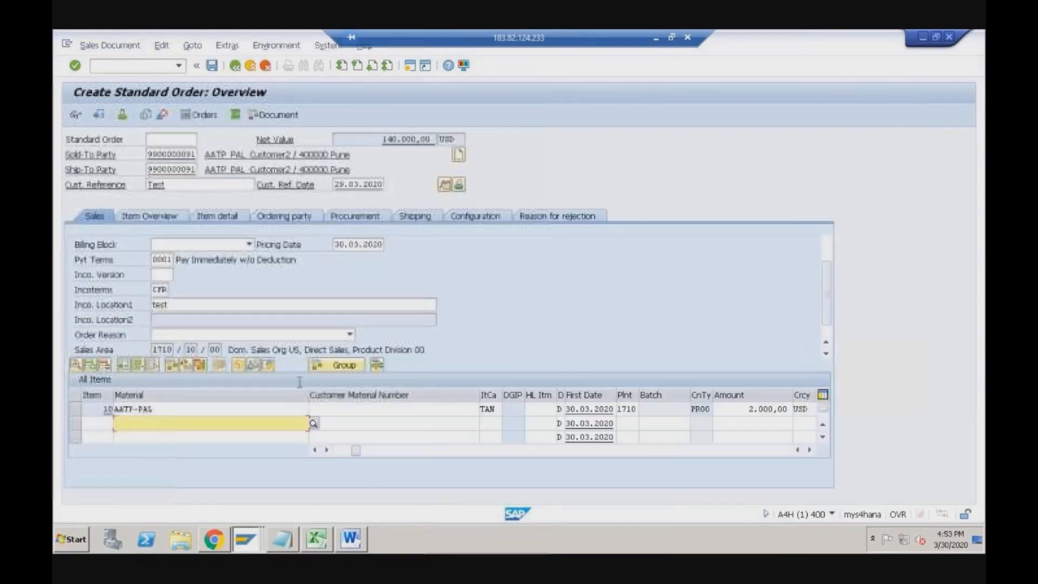
double_click(433, 410)
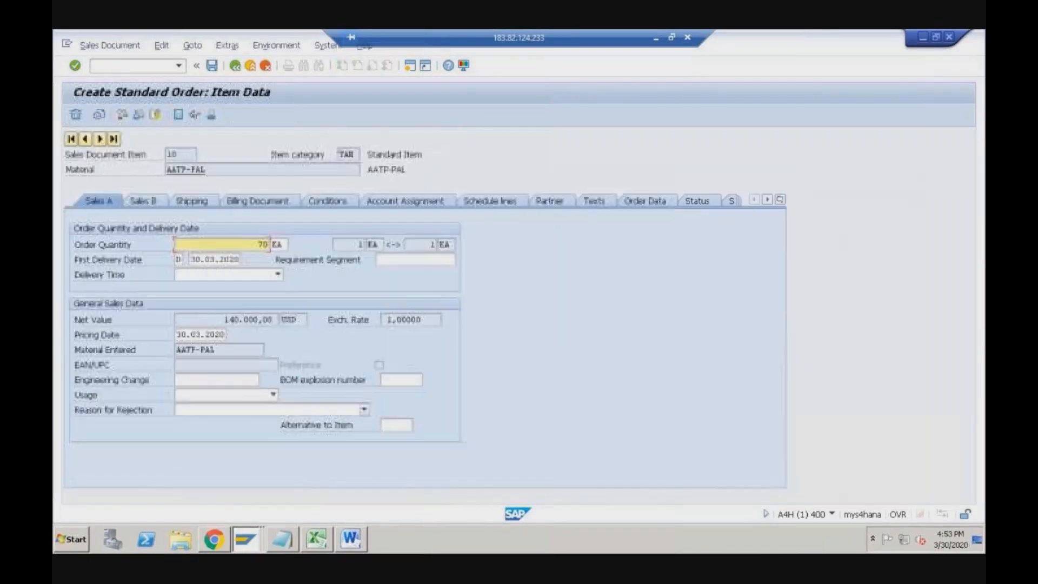
click(506, 202)
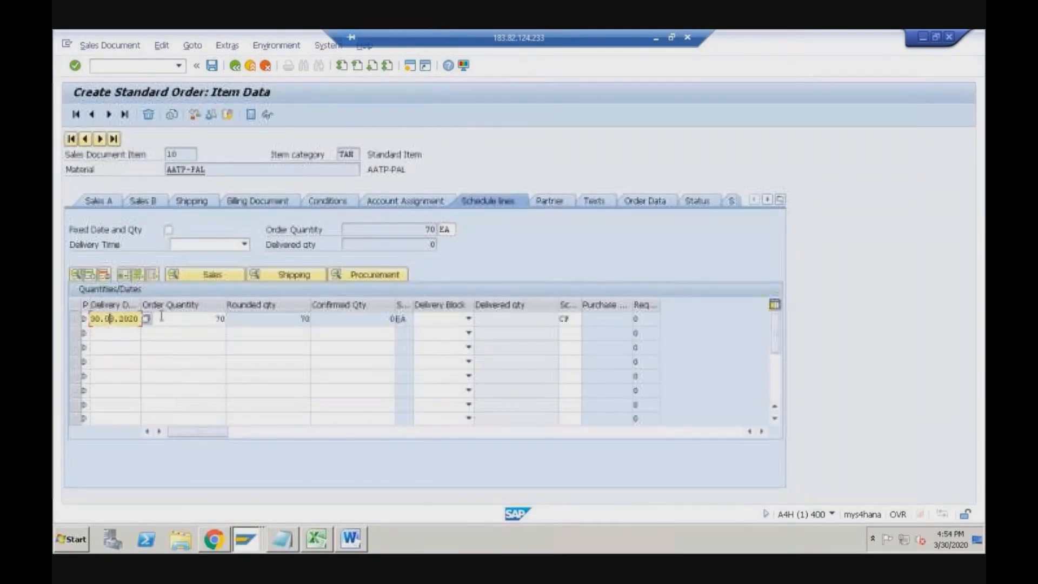
text(4)
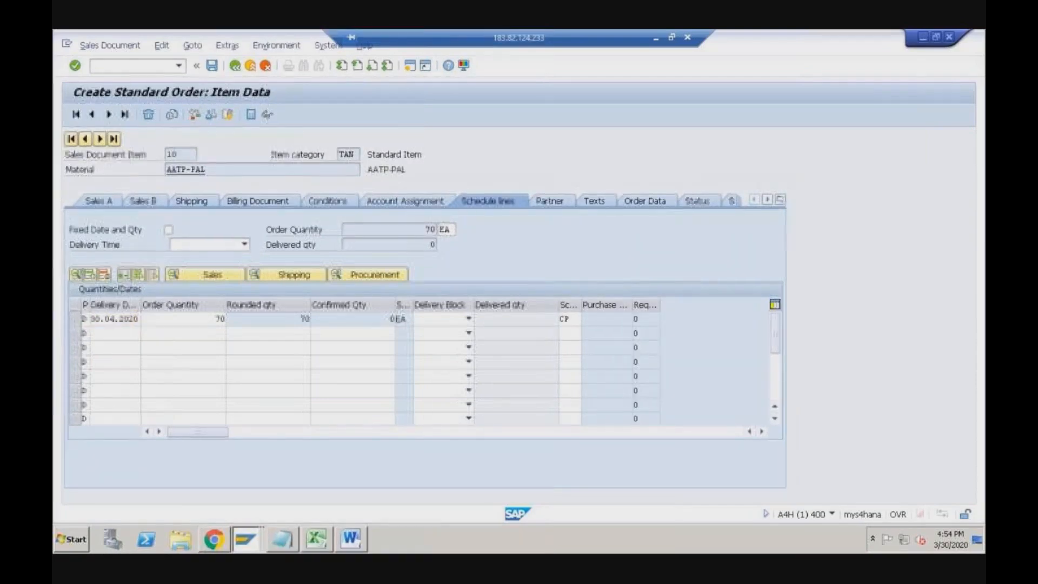
key(Return)
click(437, 322)
click(437, 335)
key(alt+Tab)
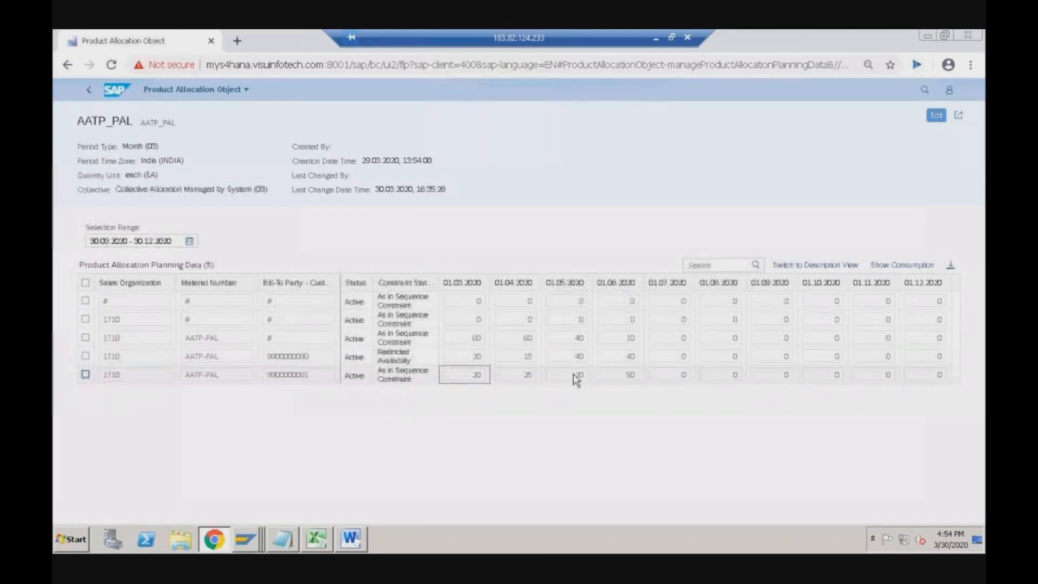
- Compare the last customer row's March, April and May allocations of 20, 25 and 30
click(531, 376)
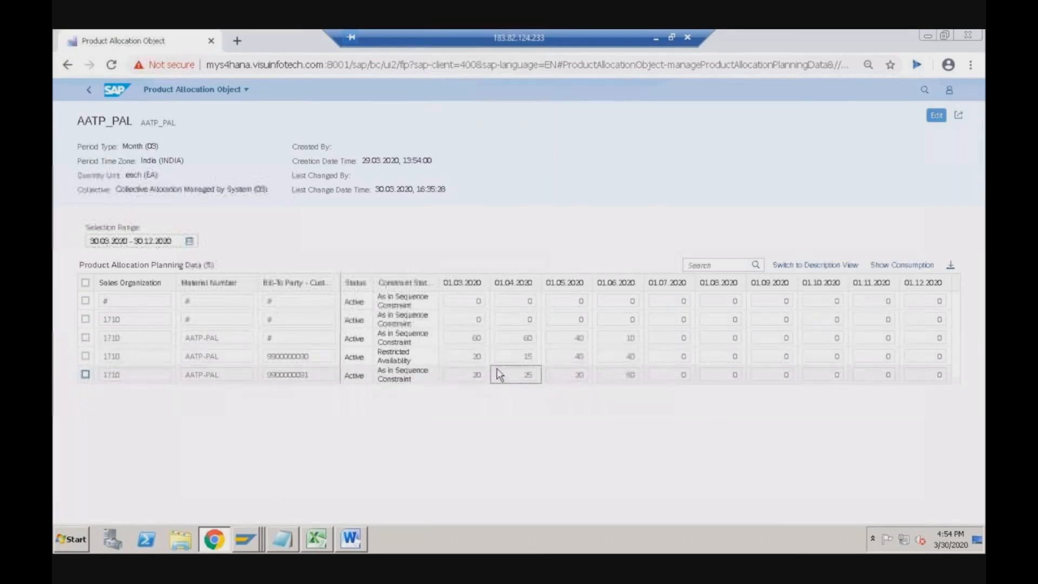
click(478, 380)
click(562, 375)
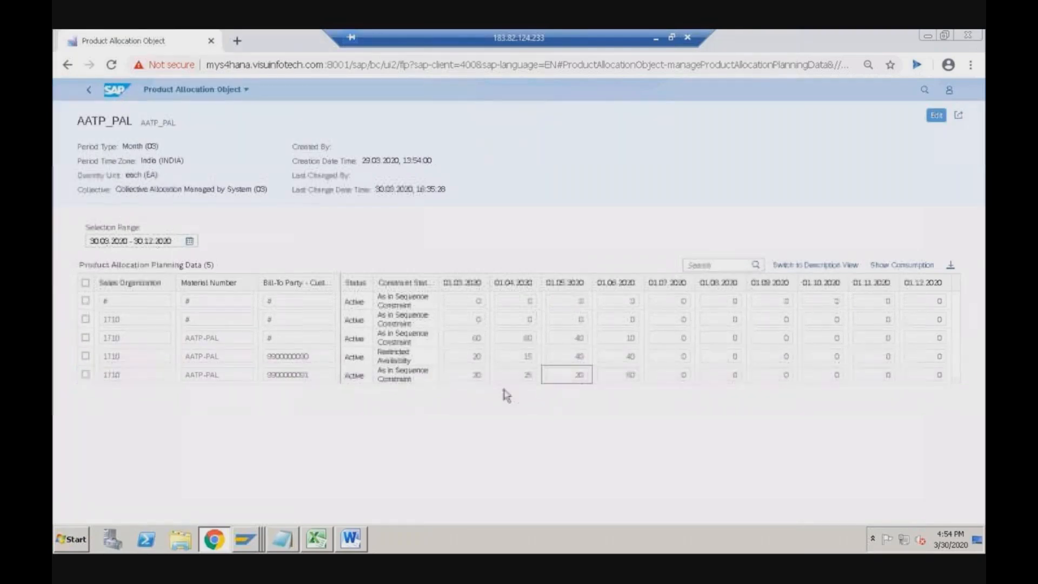
key(alt+Tab)
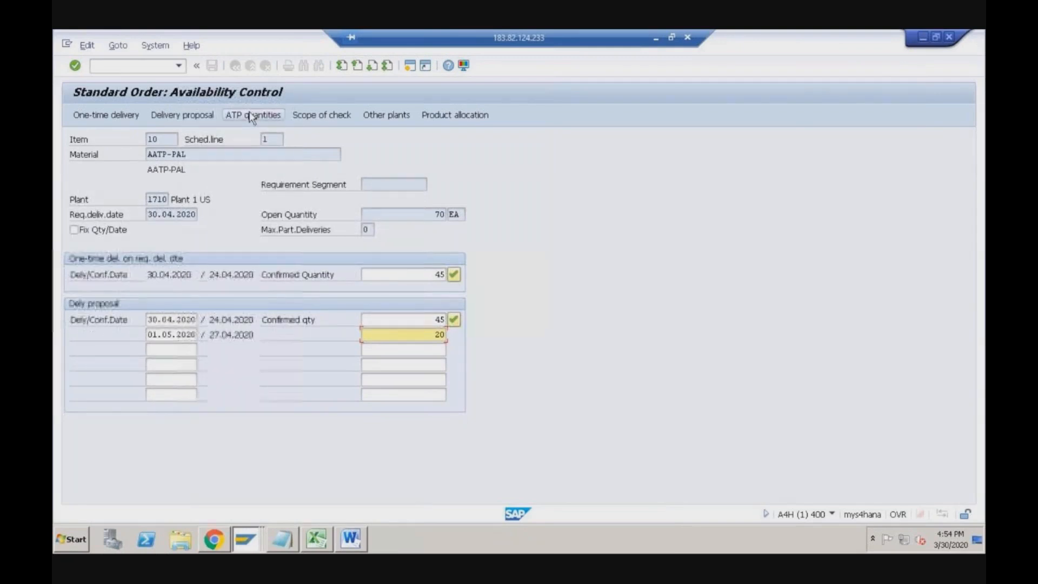
- Accept the delivery proposal of 45 on 30.04.2020 and 20 on 01.05.2020, and save the order
click(454, 319)
key(space)
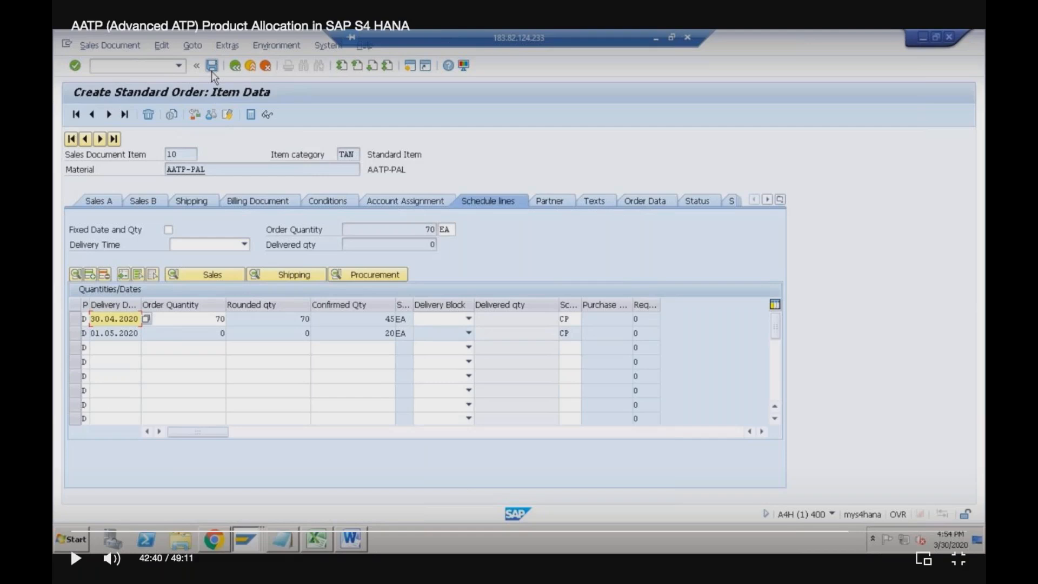
key(space)
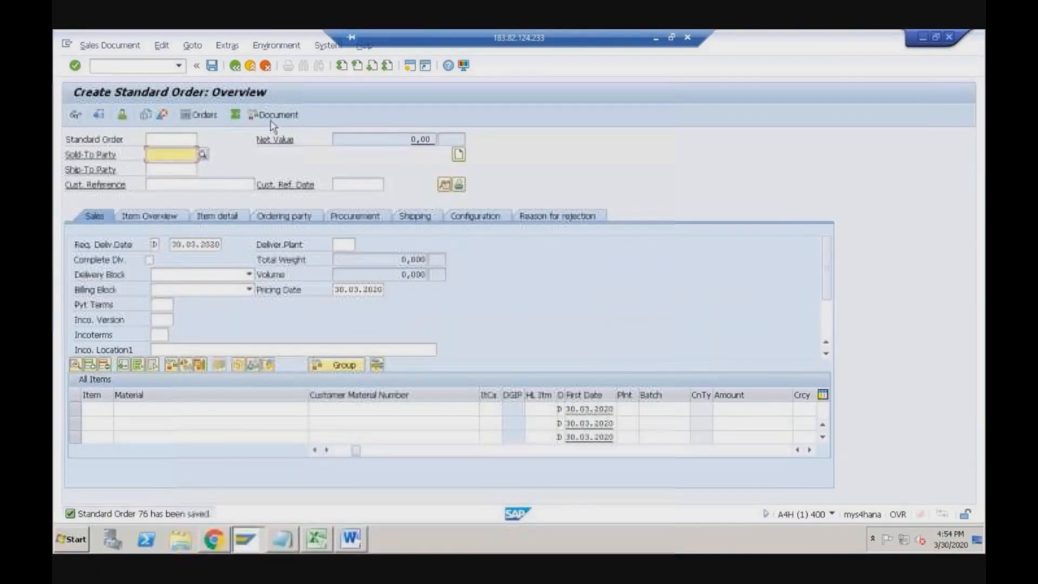
key(alt+Tab)
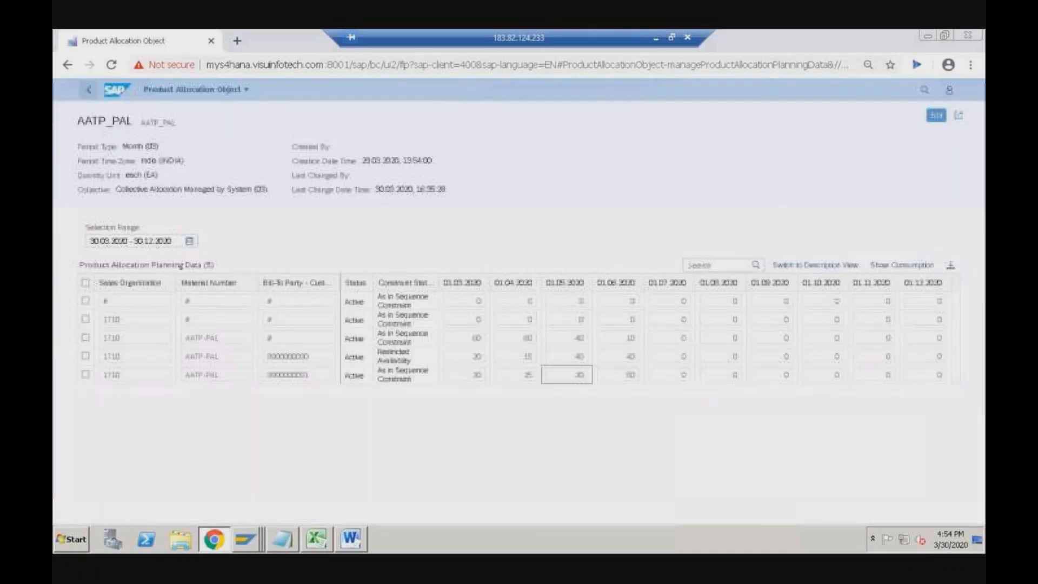
- Return to the launchpad home and launch the Product Allocation Overview tile
click(89, 93)
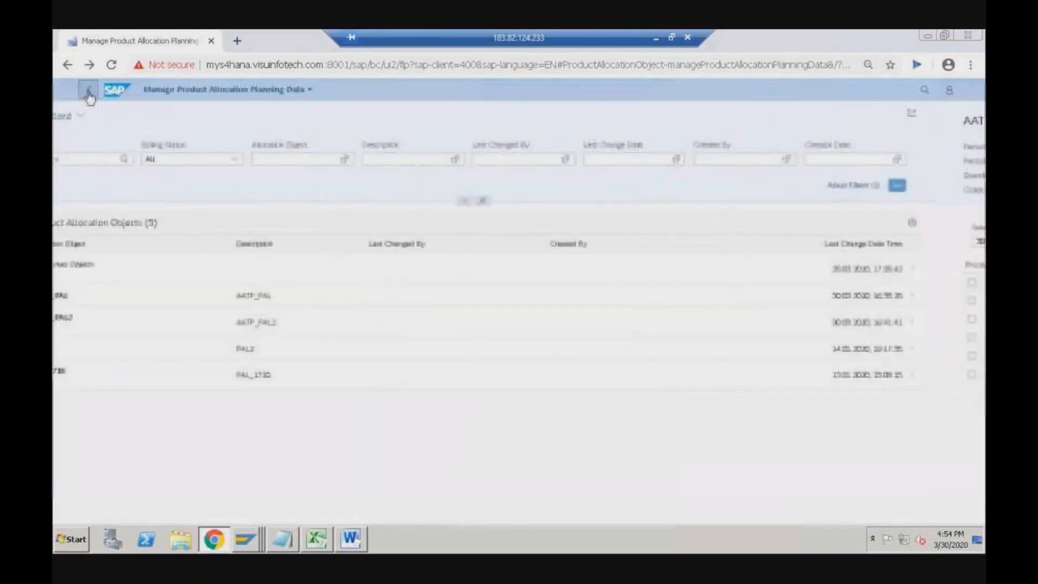
click(89, 95)
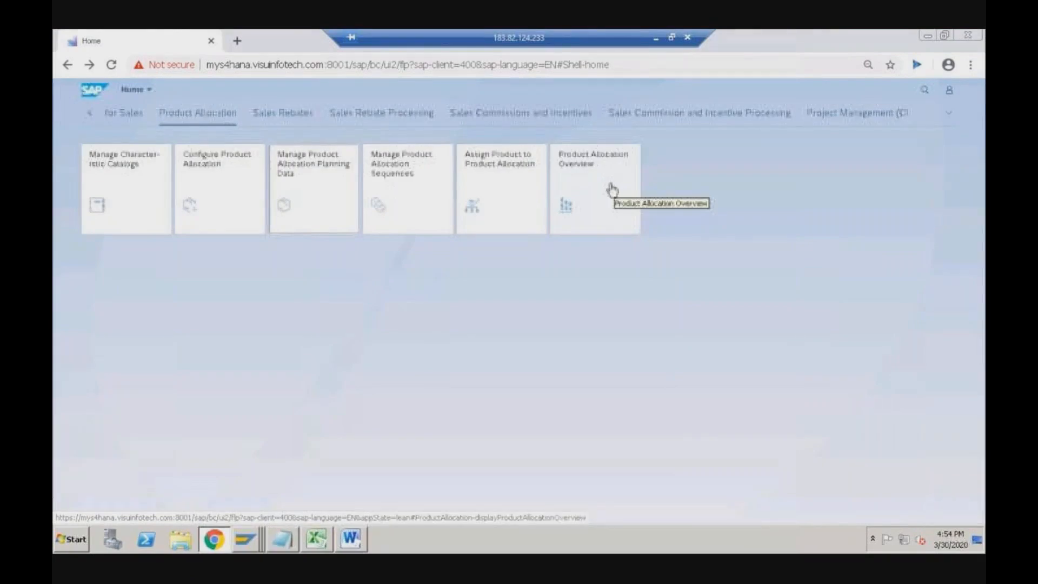
click(611, 190)
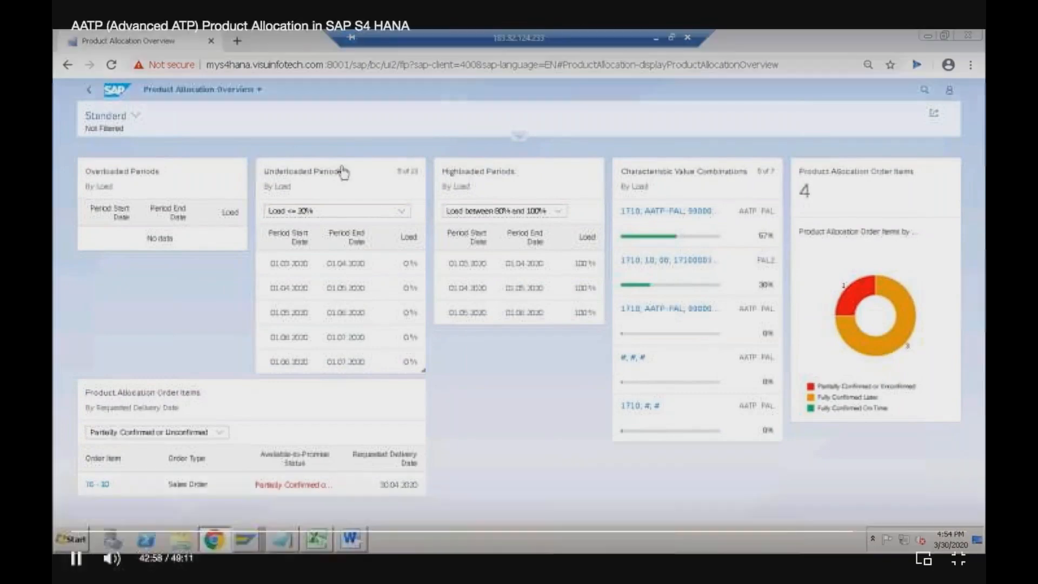
- Set the Allocation Object filter to contains AATP_PAL through its value help and apply it
click(502, 375)
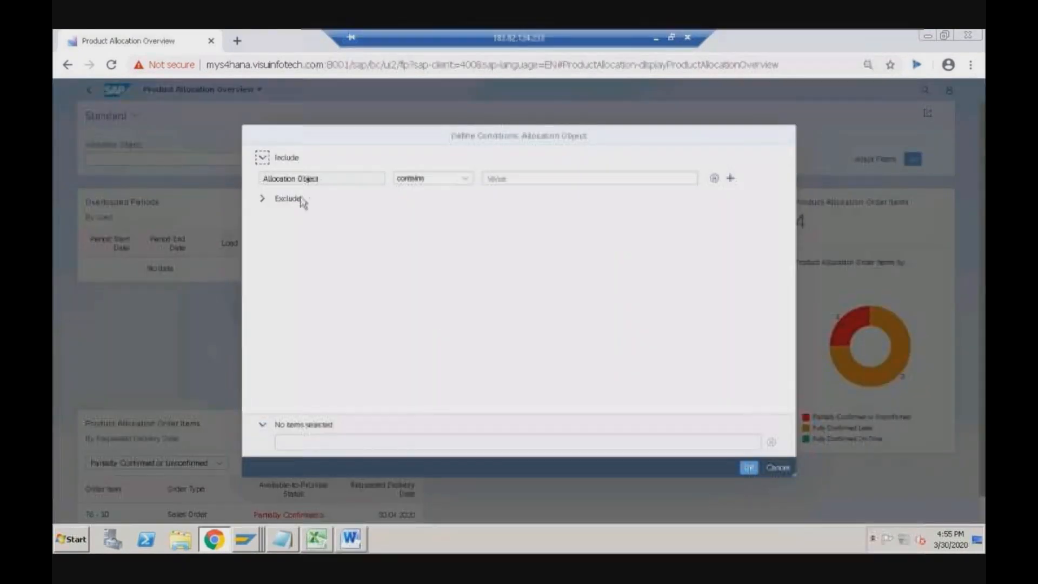
text(atp-)
key(BackSpace)
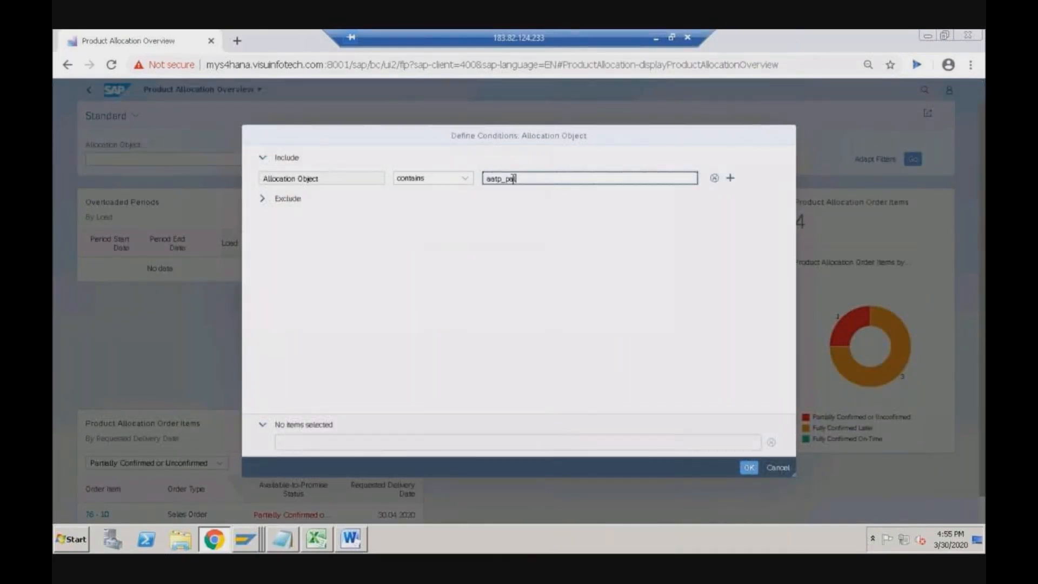
key(Return)
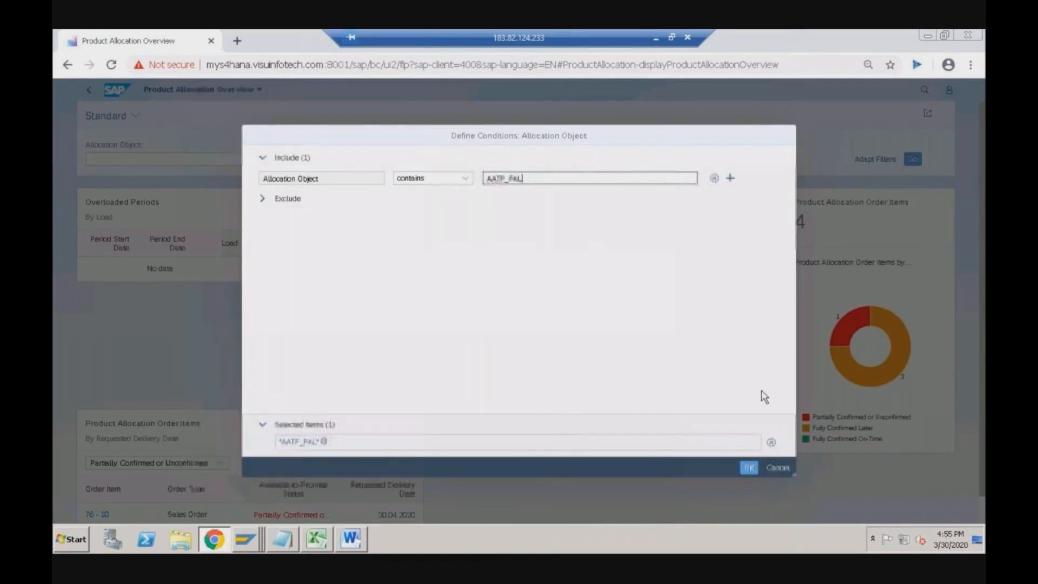
click(749, 469)
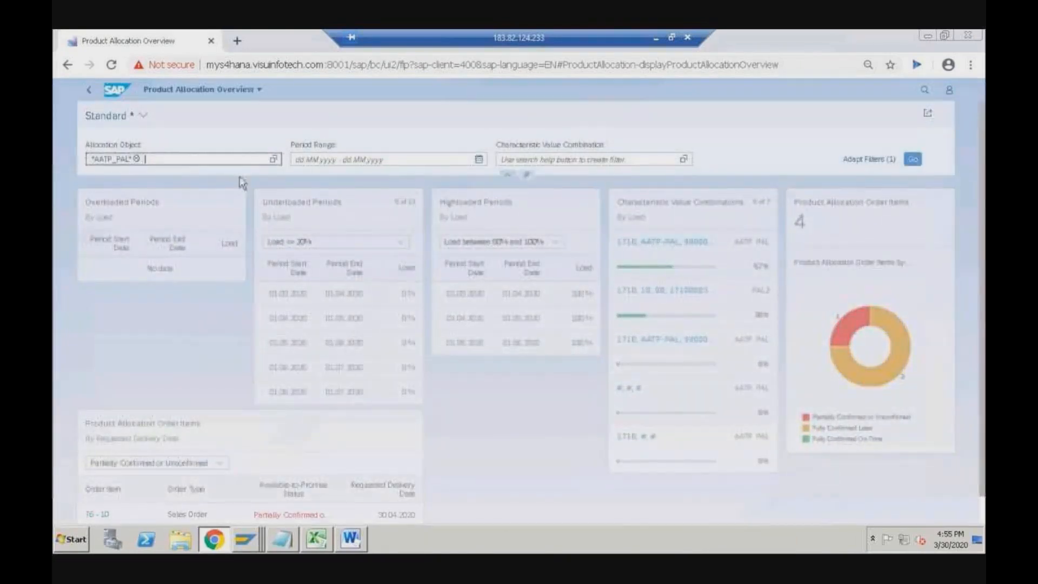
click(132, 163)
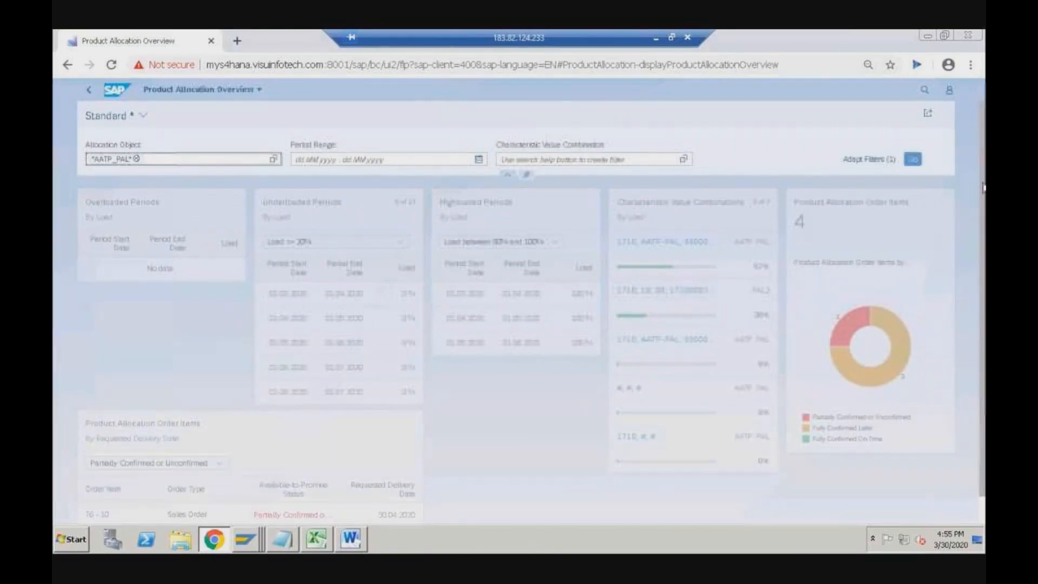
- Scroll through the filtered overview cards, then go back to the Product Allocation home tiles
drag(981, 186, 981, 240)
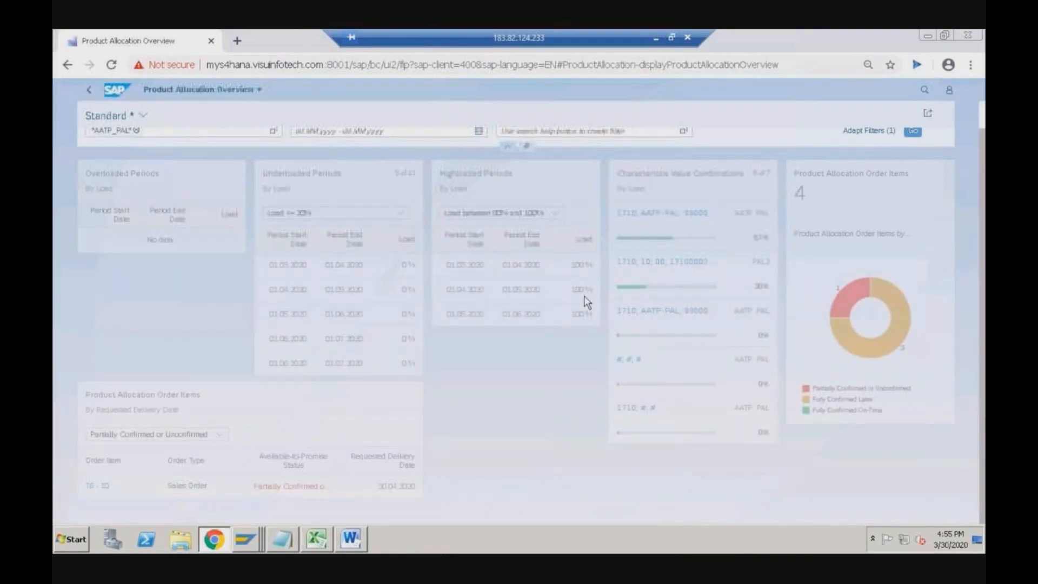
scroll(203, 281, up, 2)
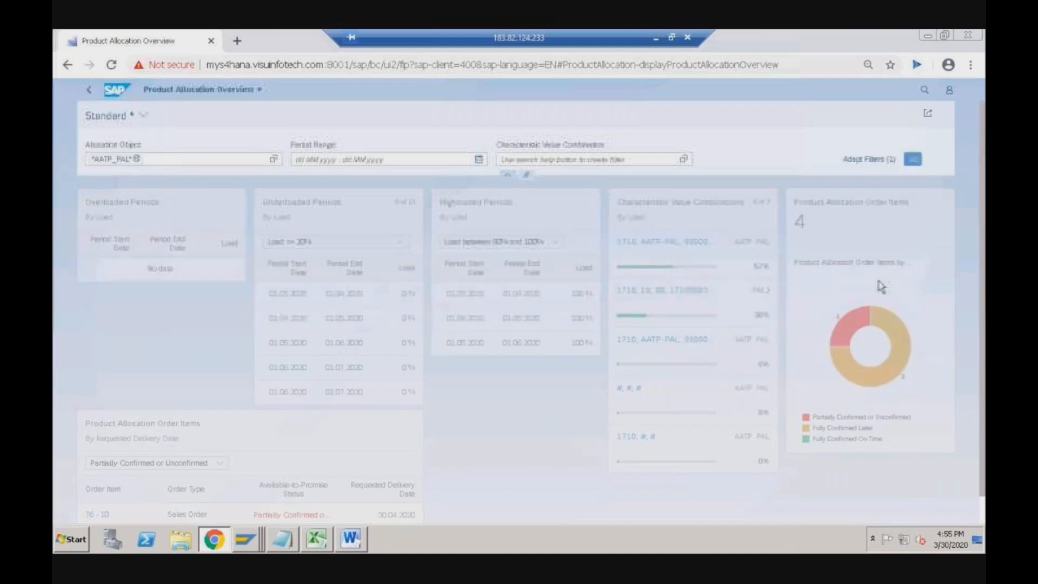
scroll(649, 307, down, 1)
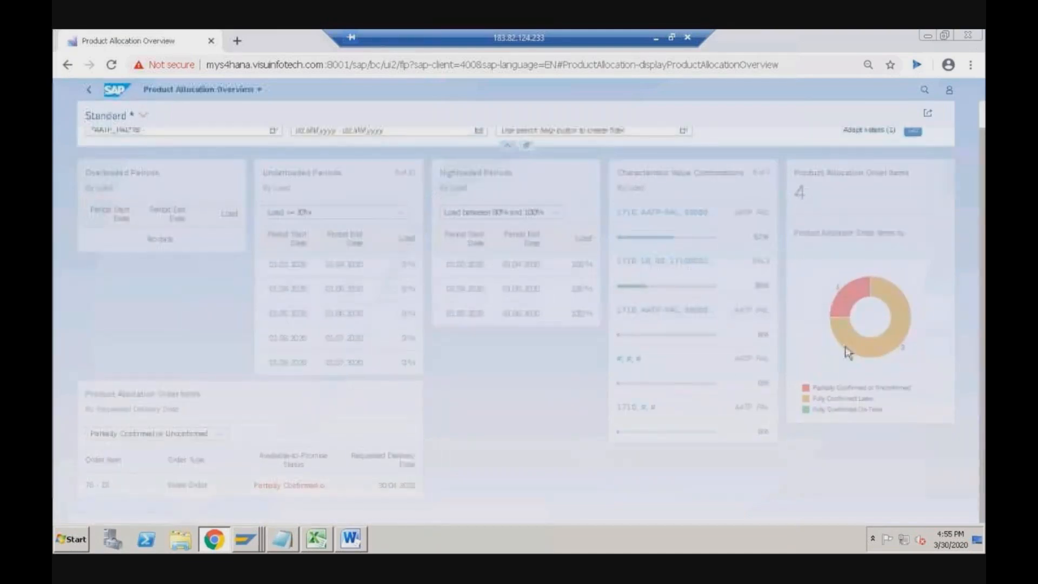
scroll(578, 267, up, 1)
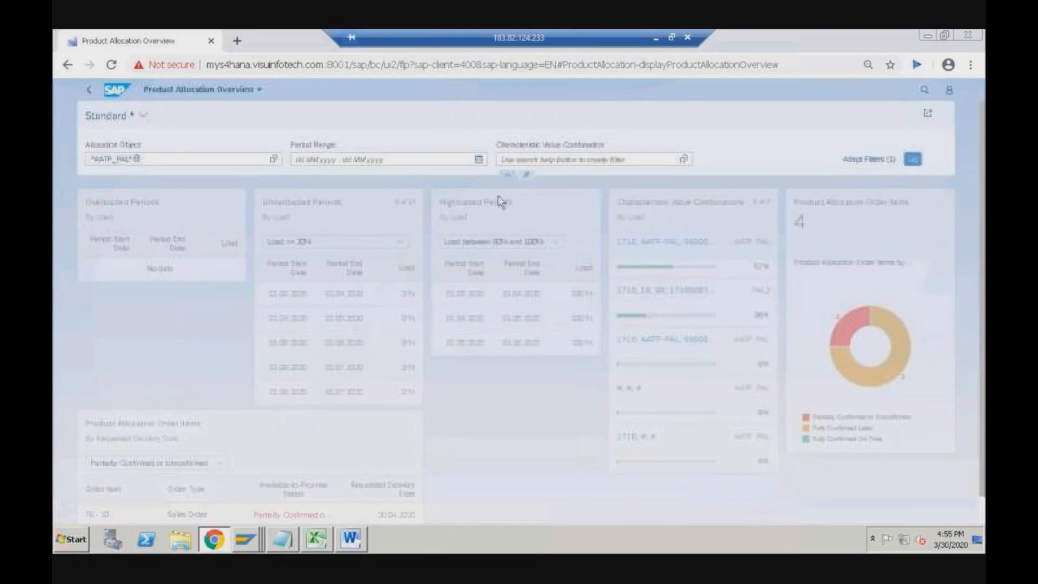
click(90, 93)
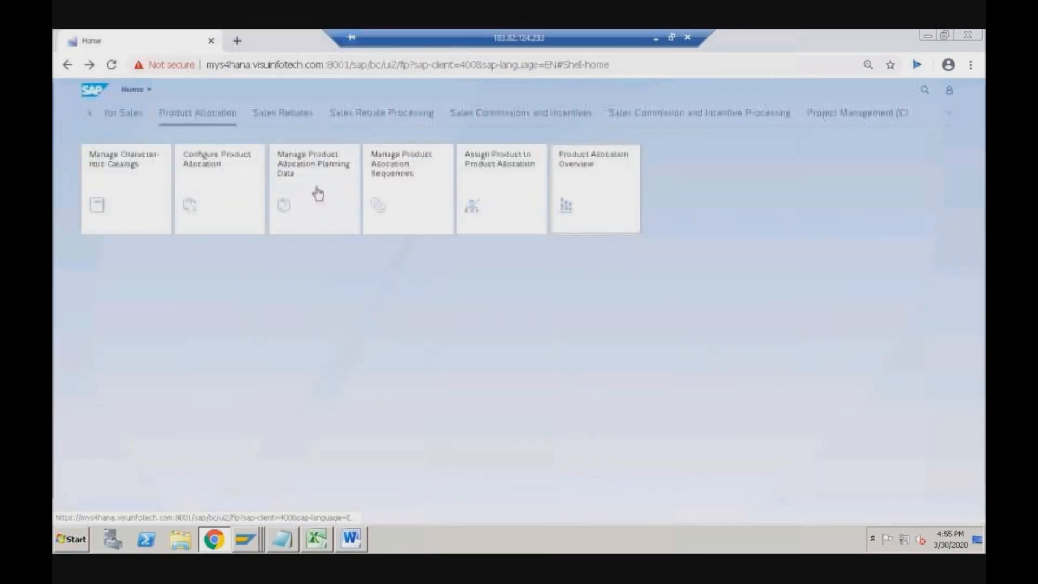
- Open AATP_PAL in Manage Product Allocation Planning Data and show consumption for its last planning row
click(318, 201)
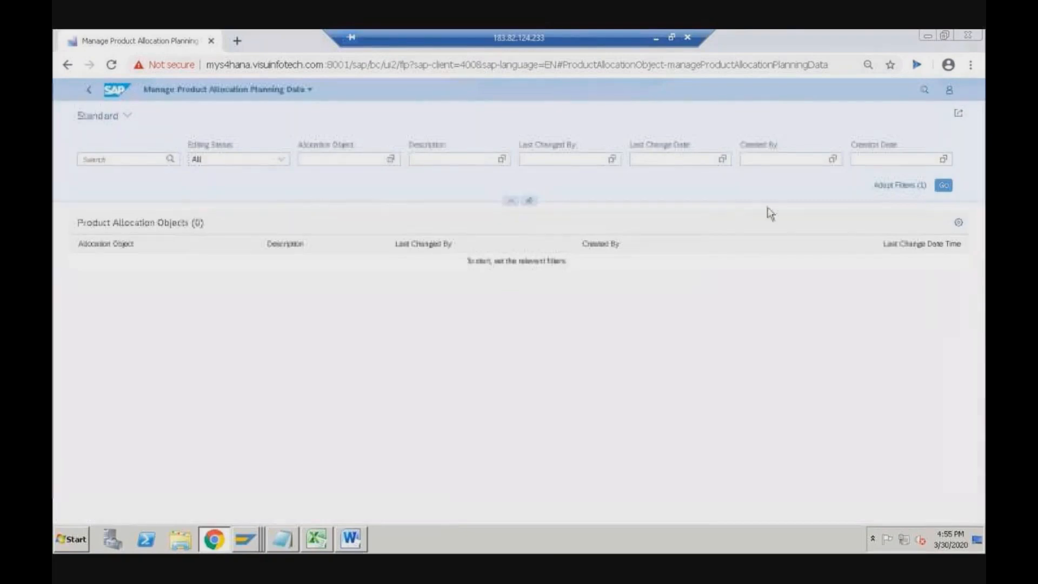
click(944, 185)
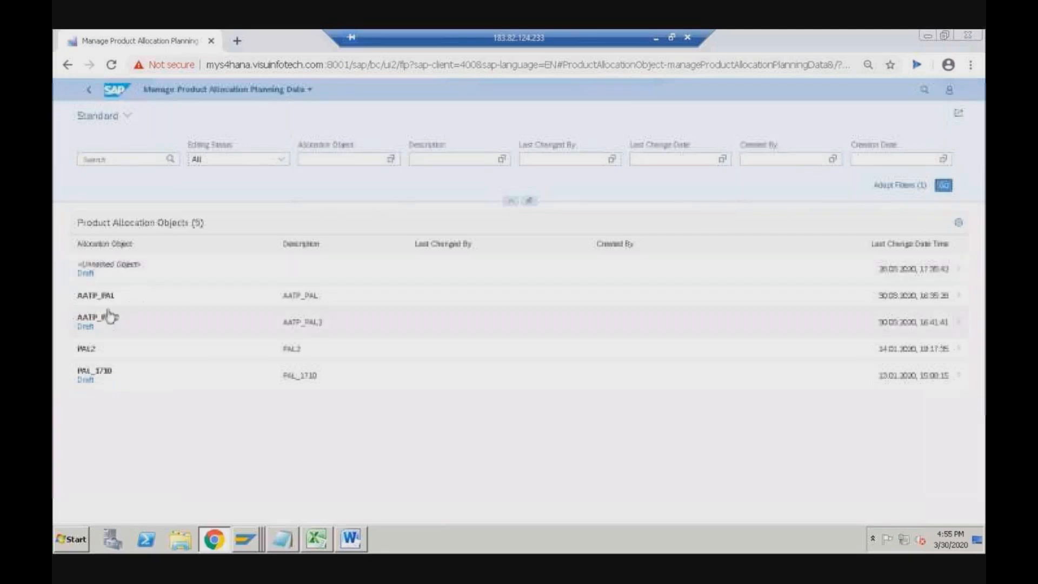
click(107, 301)
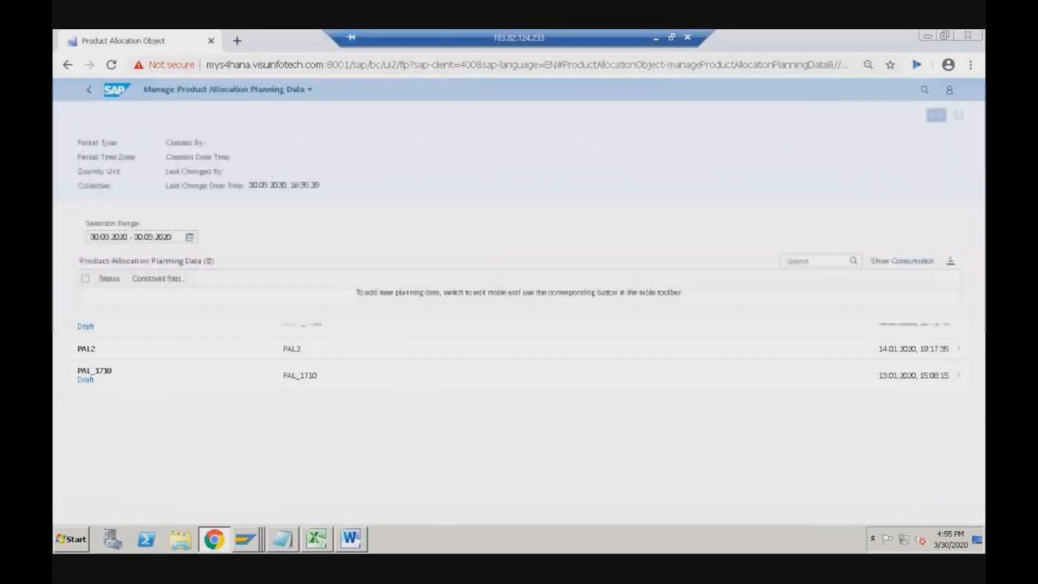
click(921, 269)
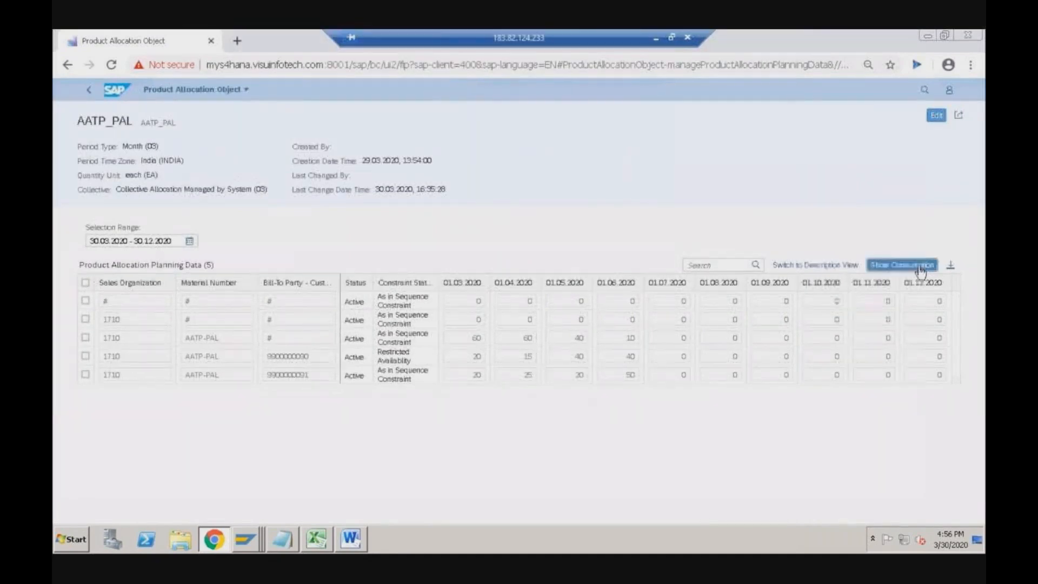
click(577, 326)
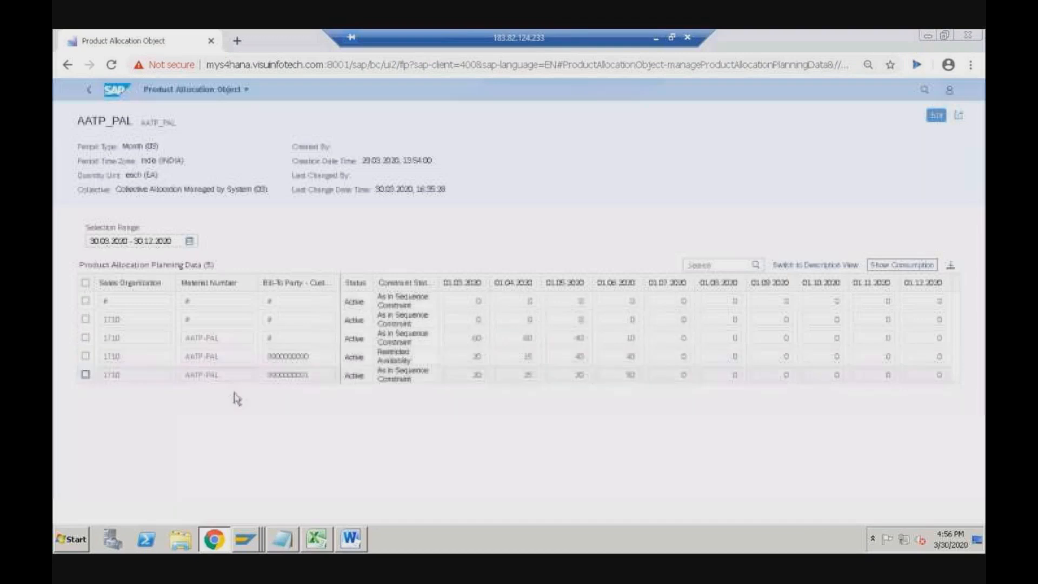
click(85, 374)
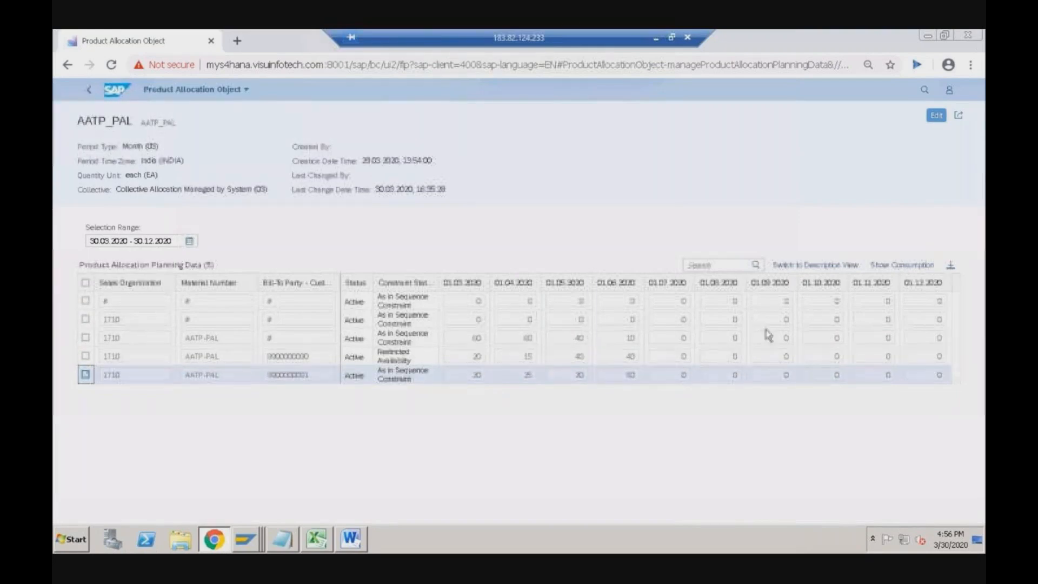
click(903, 265)
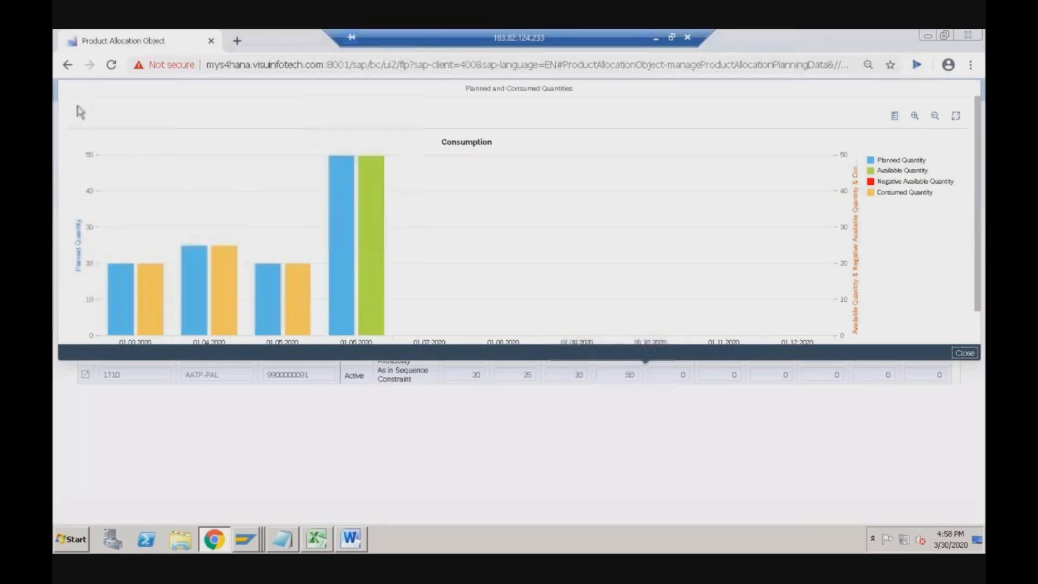
- Leave the AATP_PAL object page for the launchpad home, then switch to the sales order window
click(70, 65)
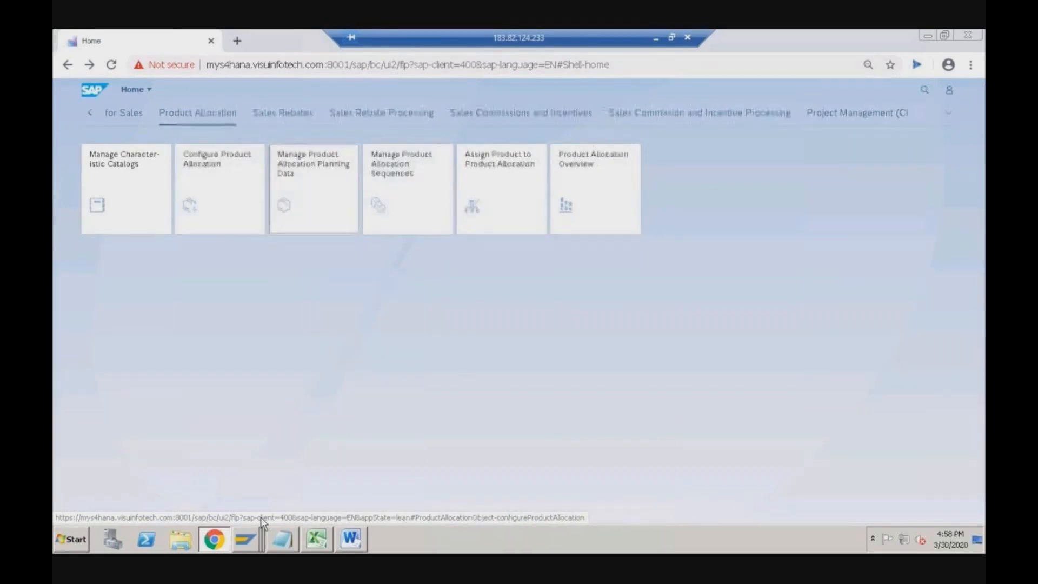
click(246, 539)
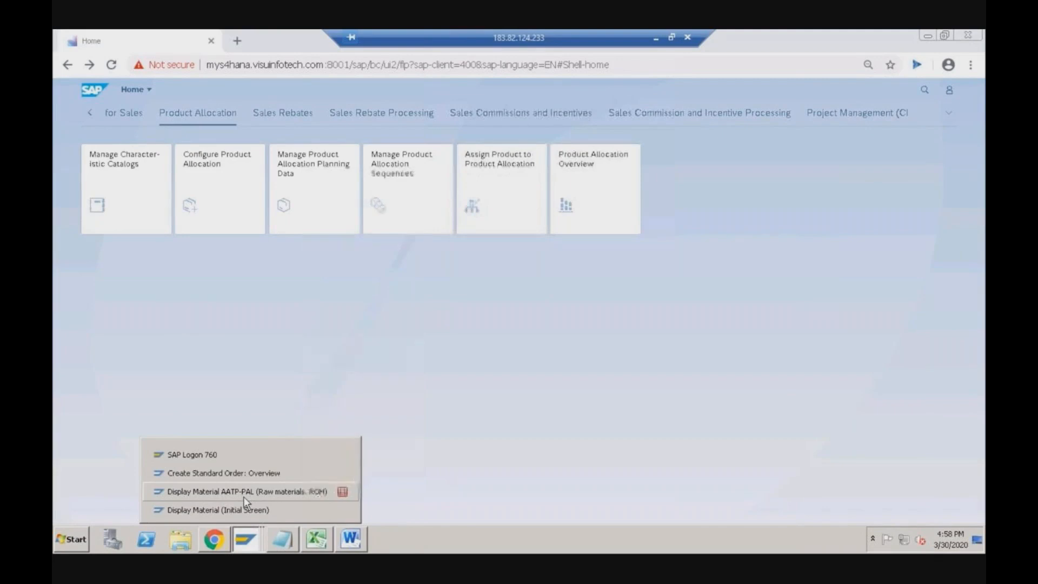
click(224, 476)
- Display standard order 76 and show its items' procurement data
click(102, 48)
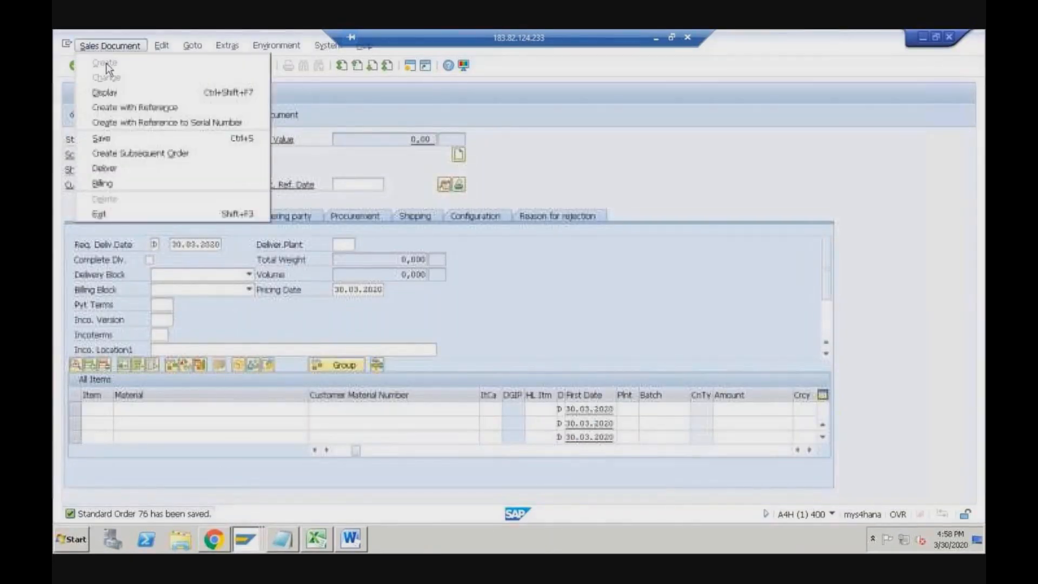
click(106, 92)
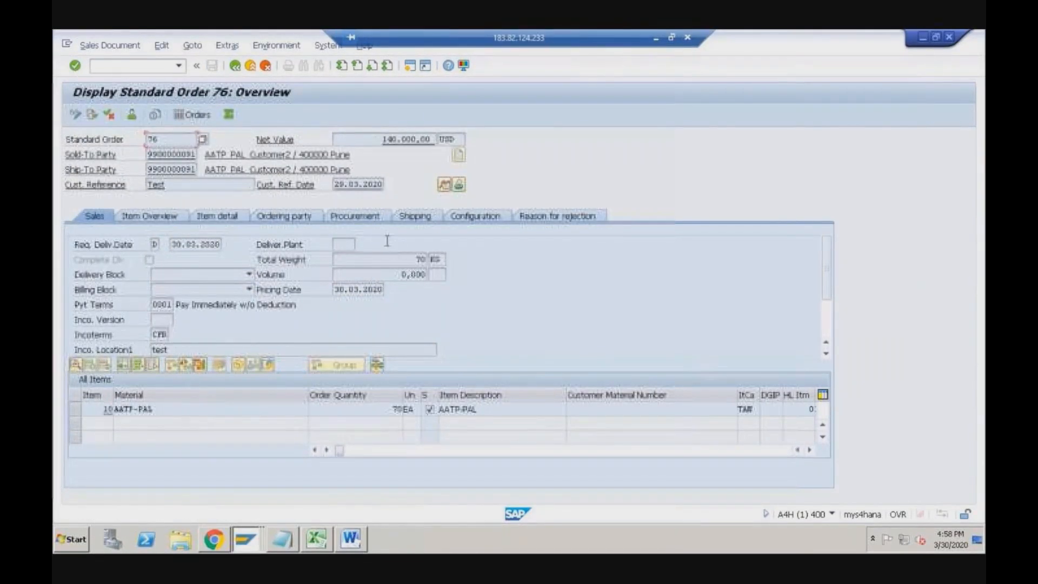
click(363, 216)
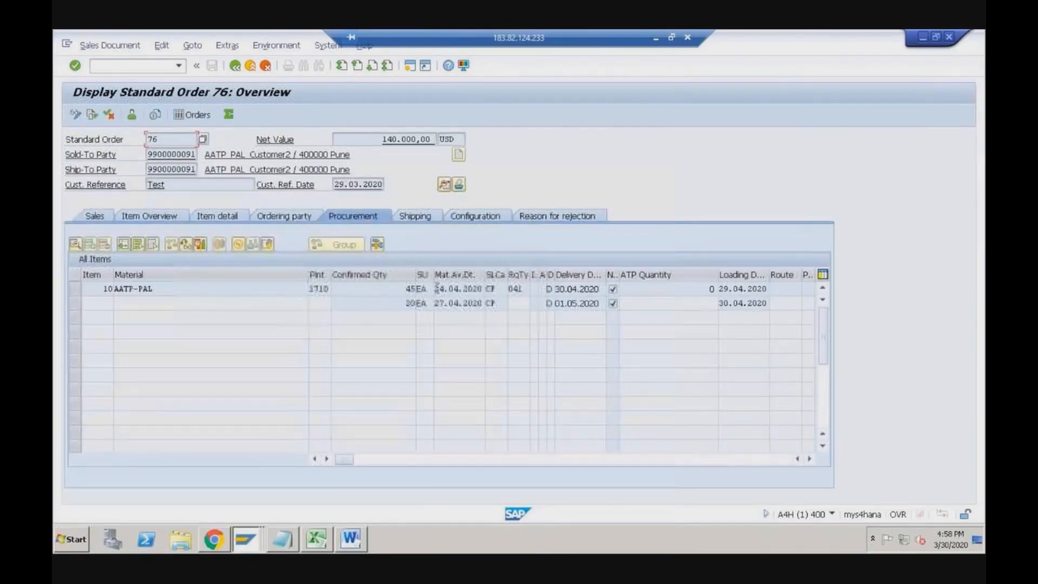
- Inspect item 10's schedule line category CP and requirement type 041
click(496, 289)
mouse_move(497, 289)
mouse_down()
mouse_move(487, 292)
mouse_move(510, 288)
mouse_up()
double_click(497, 291)
click(498, 291)
mouse_move(503, 289)
mouse_down()
mouse_move(487, 291)
mouse_move(506, 290)
mouse_up()
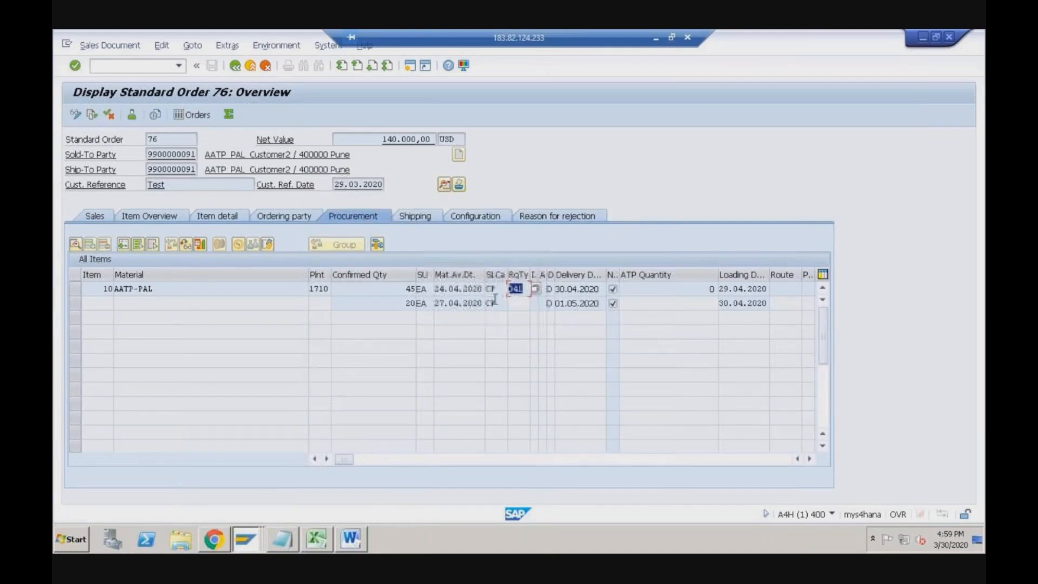
click(495, 289)
click(521, 289)
- Bring the Display Material window forward and run transaction /nspro
click(247, 539)
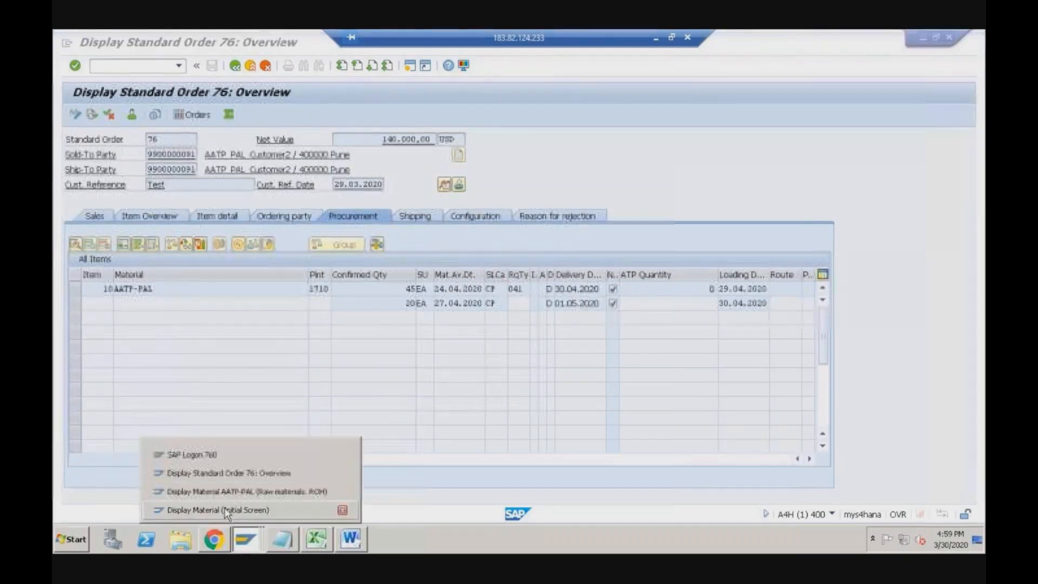
click(225, 510)
text(/nspro)
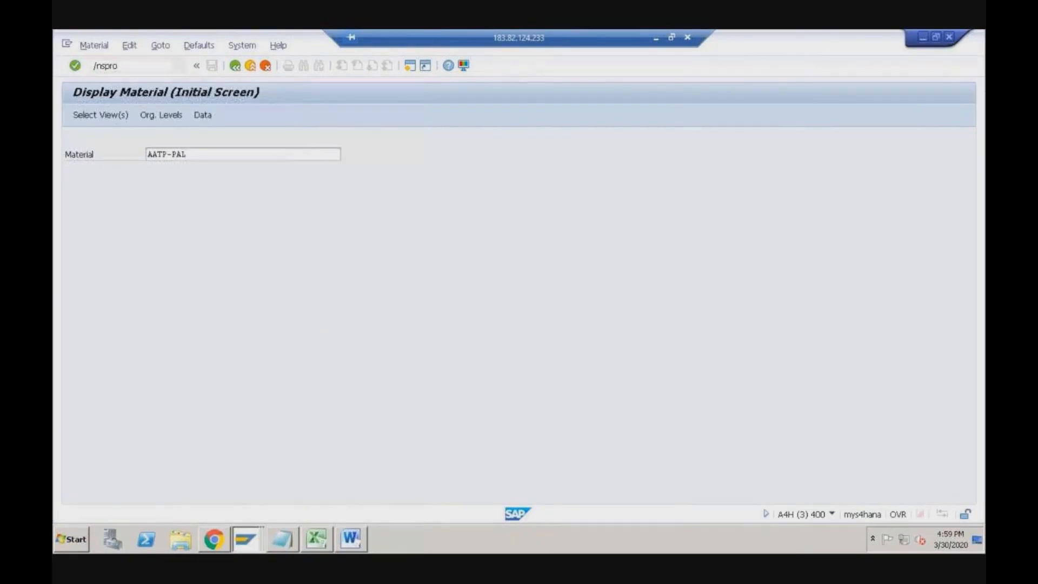
key(Return)
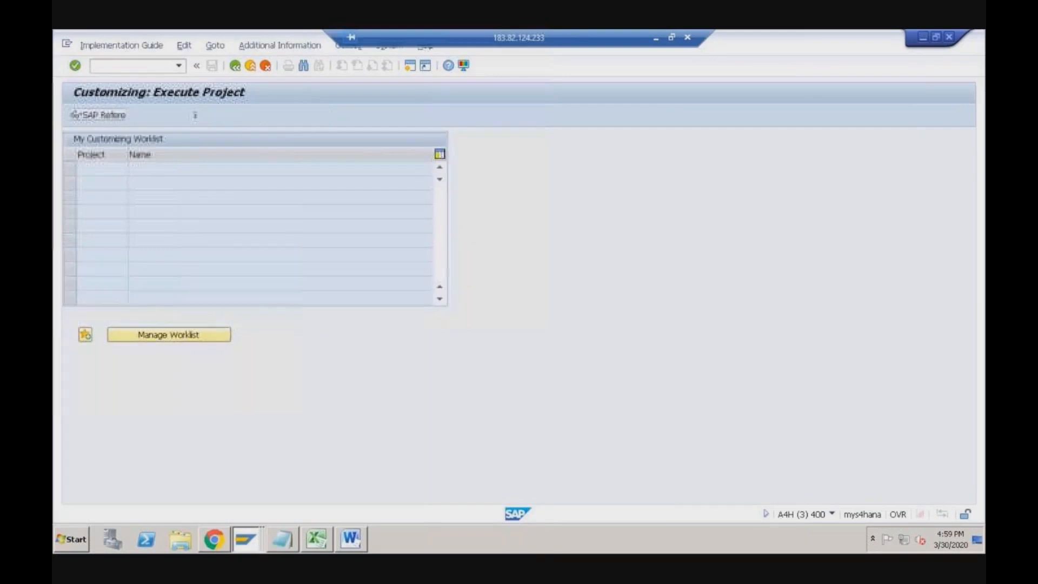
- In the Reference IMG, run Configure Requirement Classes under Sales and Distribution's Transfer of Requirements
key(F5)
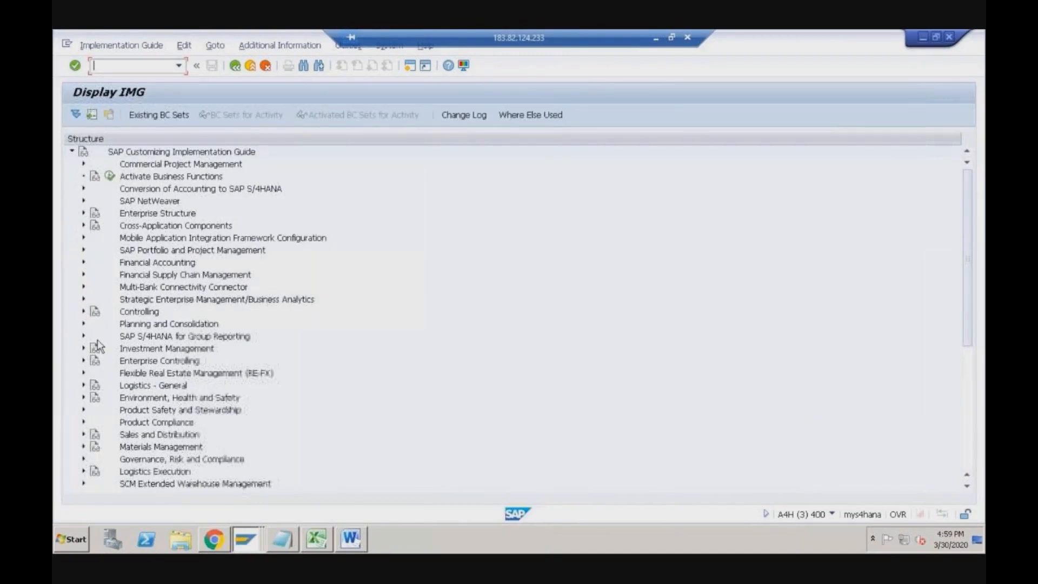
click(84, 434)
scroll(114, 352, down, 1)
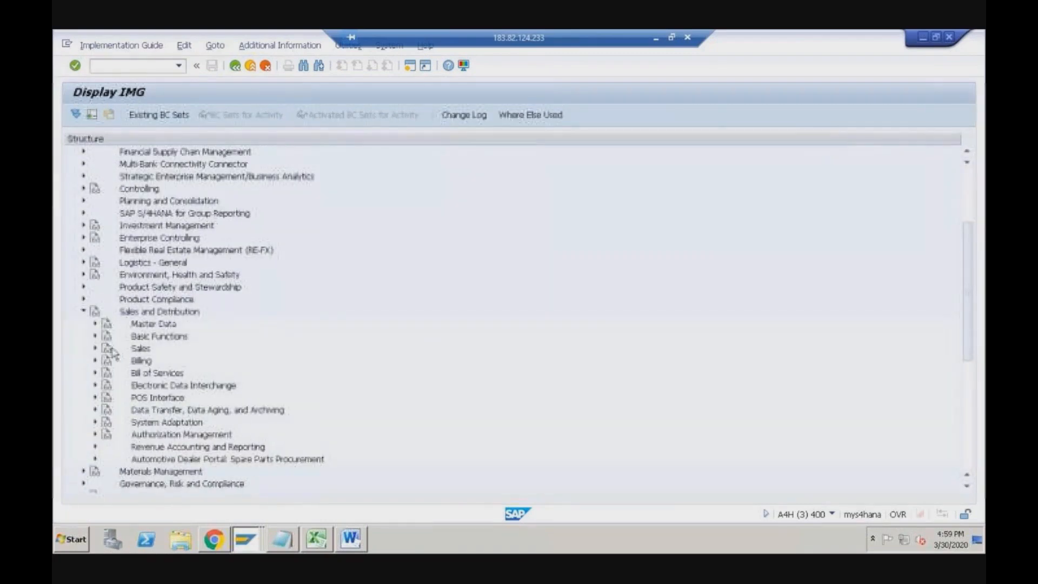
click(95, 336)
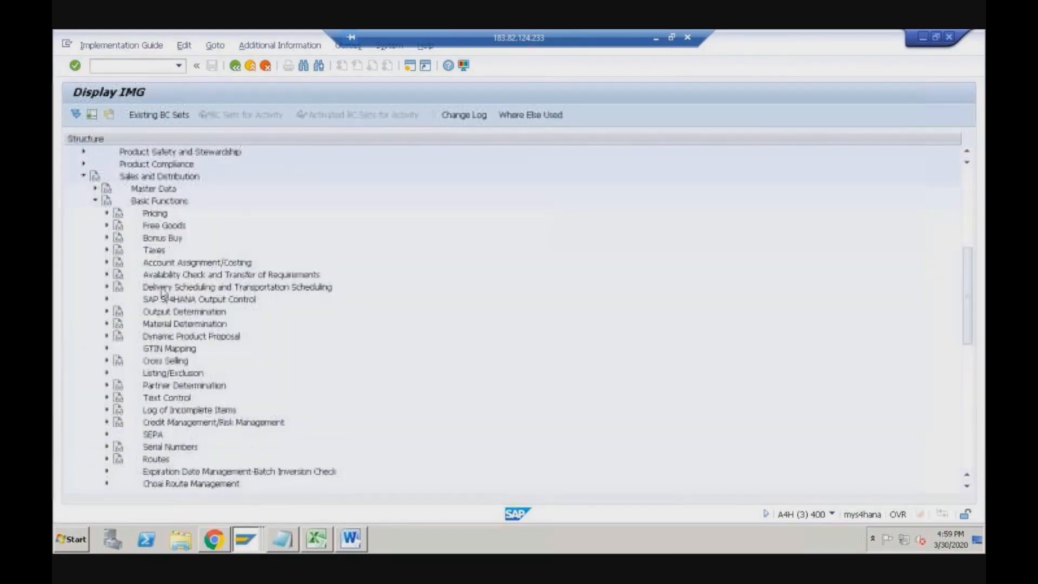
click(106, 274)
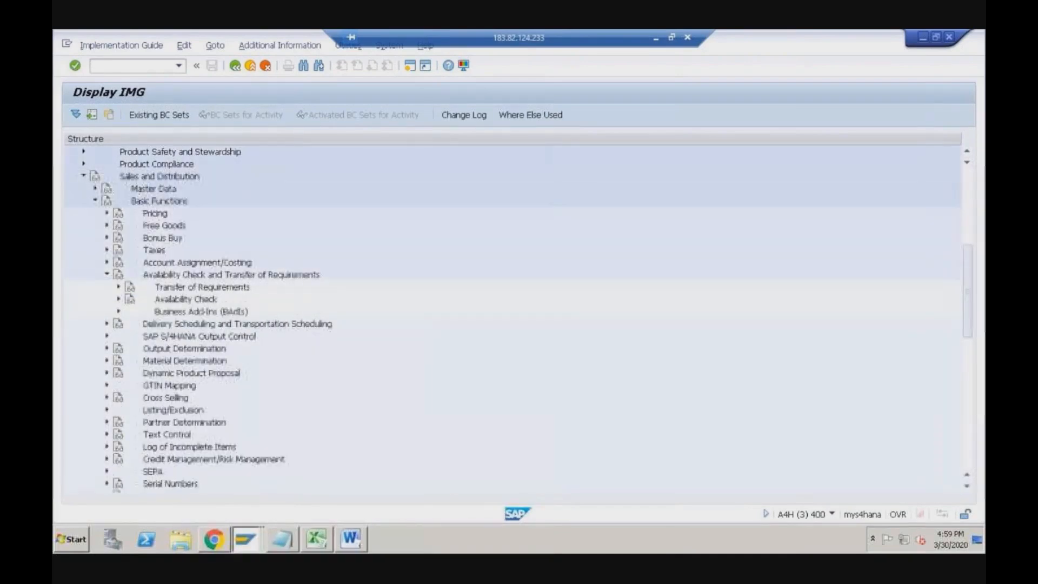
double_click(209, 287)
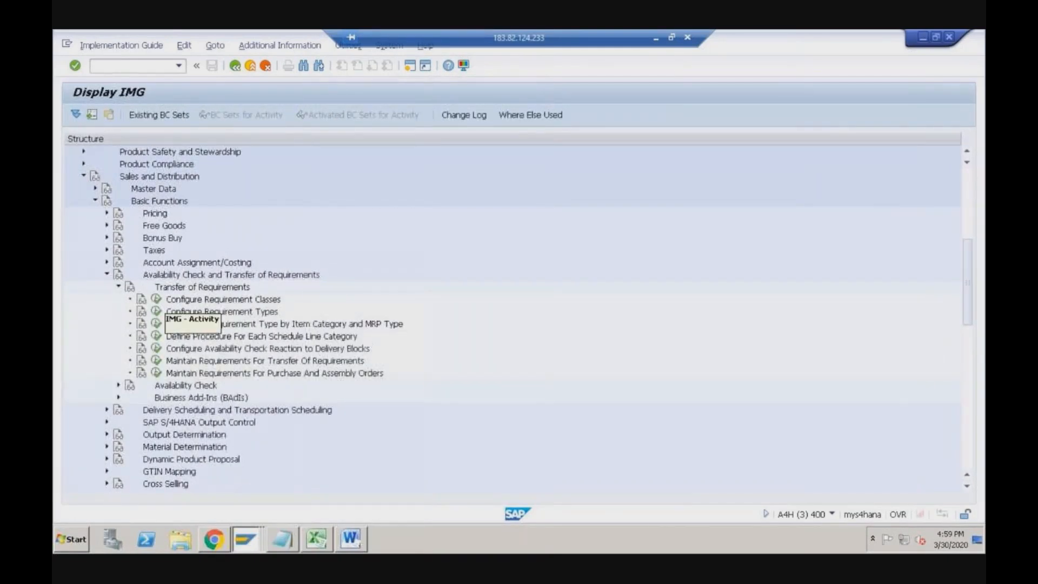
click(156, 299)
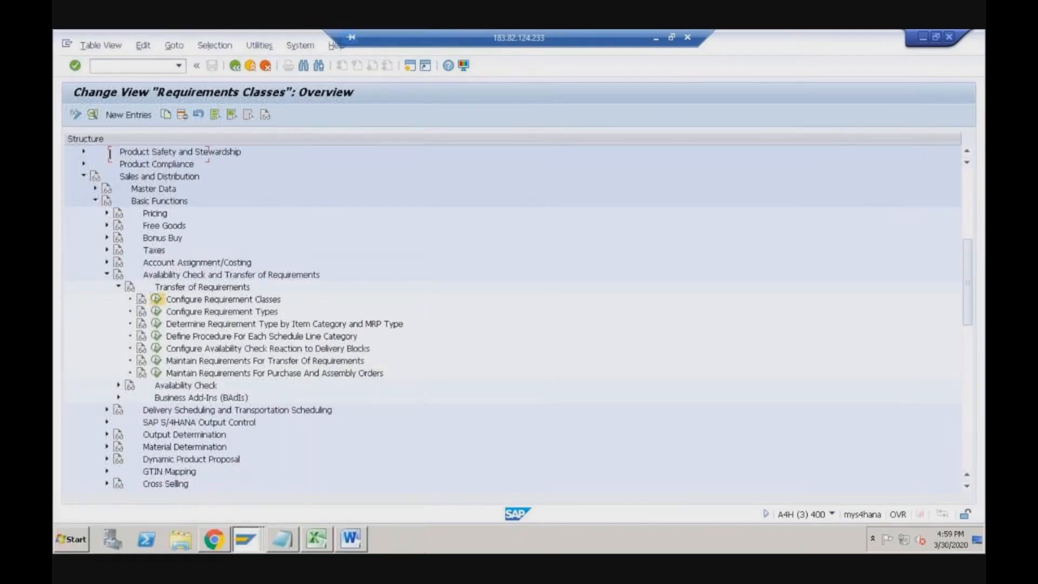
- Compare order 76's requirement type against the Requirements Classes table, then return to the IMG tree
key(alt+Tab)
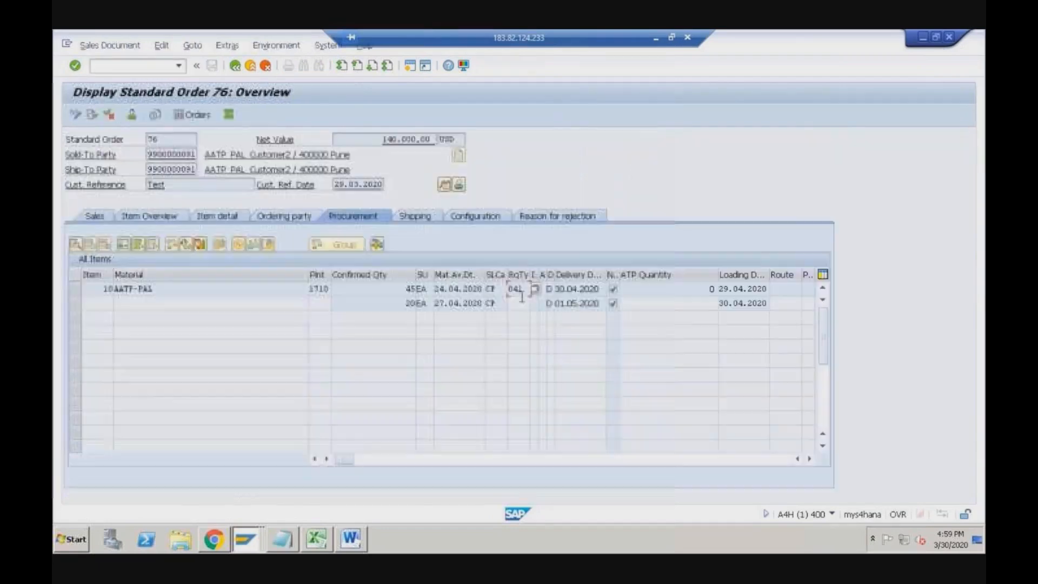
key(alt+Tab)
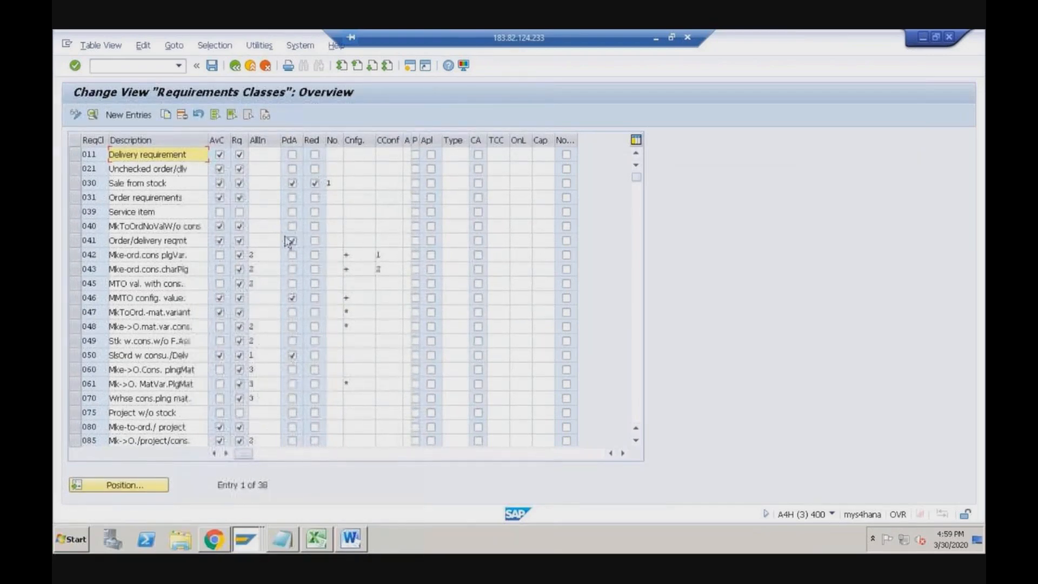
click(235, 65)
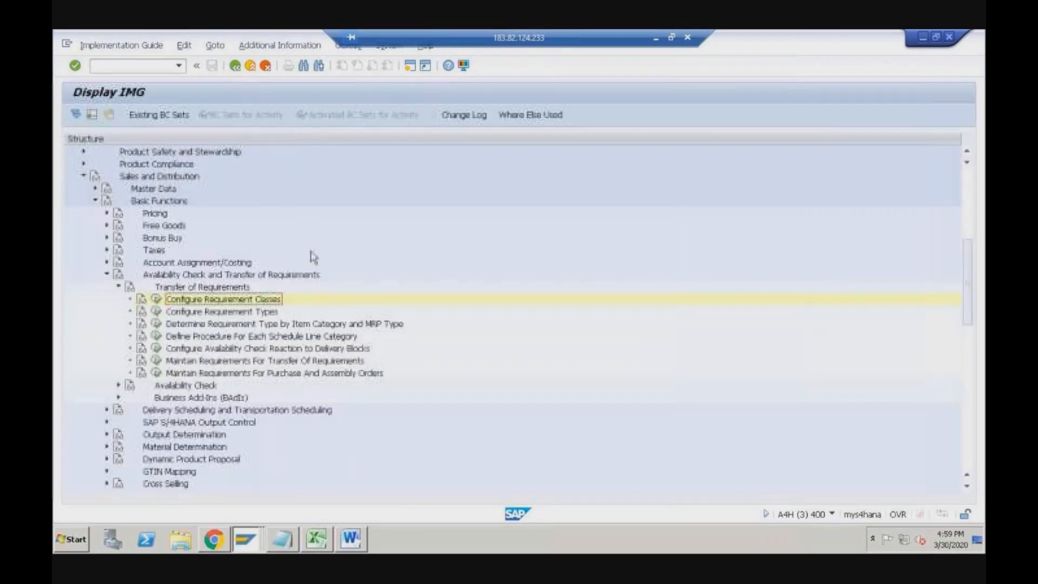
- Open Define Procedure For Each Schedule Line Category and review CP's availability check, requirements and All settings
click(199, 338)
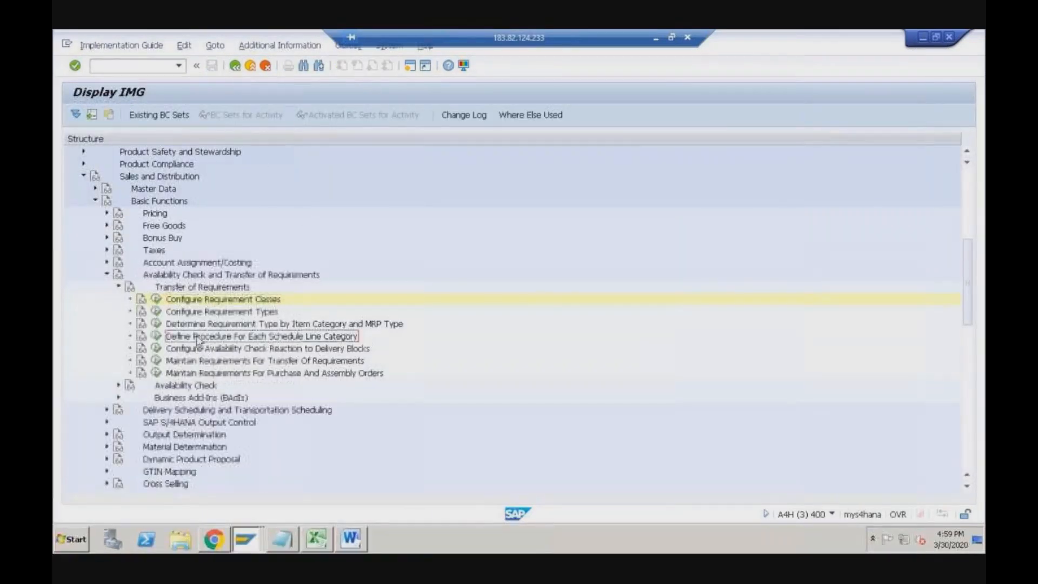
click(157, 336)
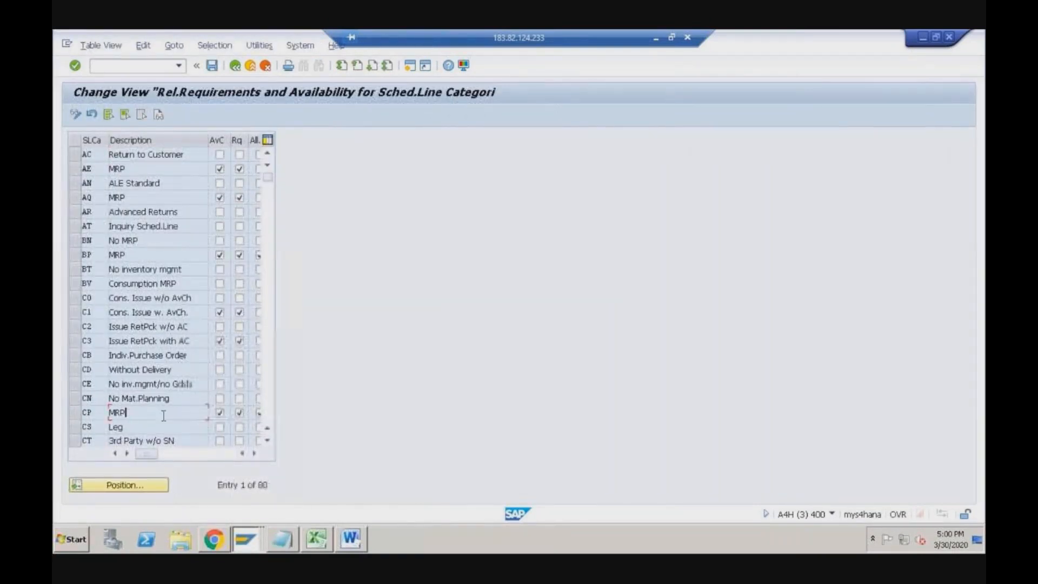
click(254, 453)
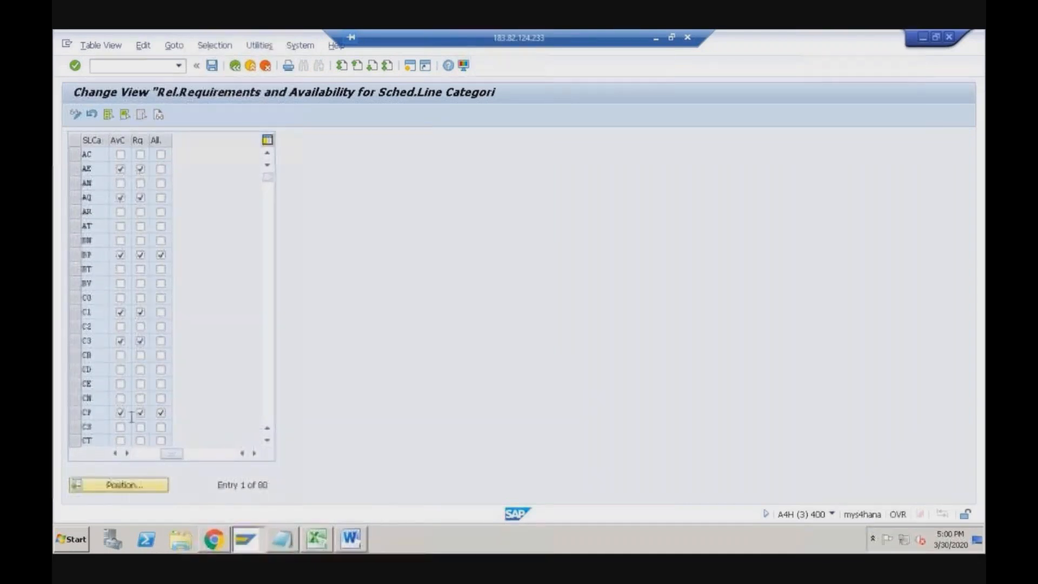
click(160, 412)
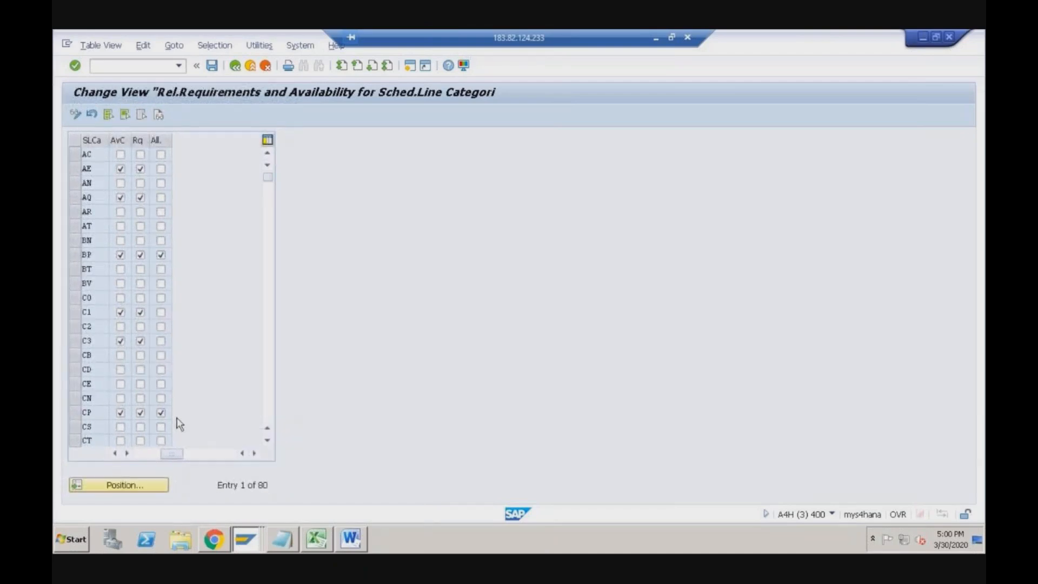
mouse_move(510, 378)
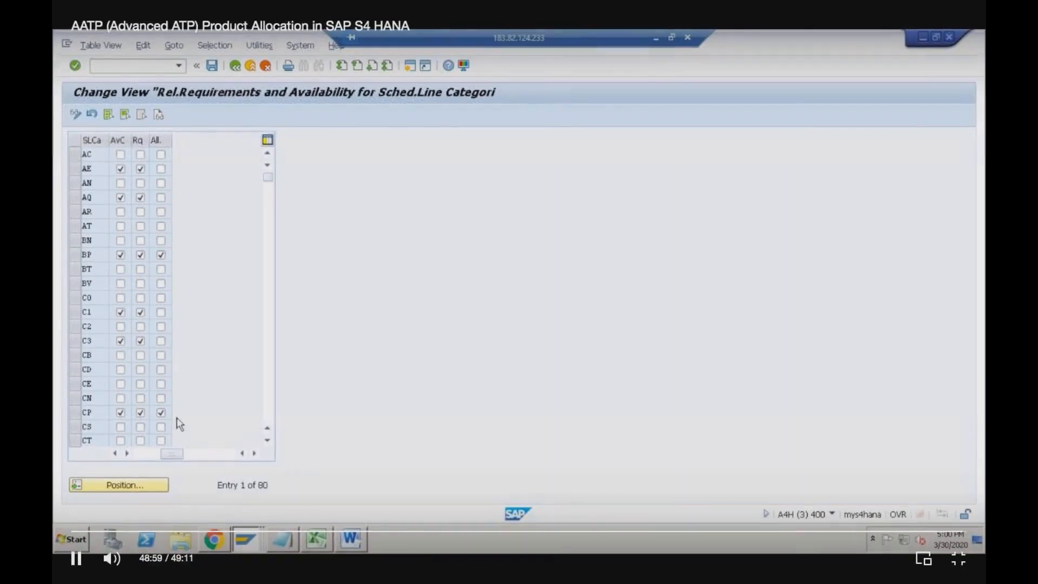
key(space)
- Switch back to the Remote Desktop session showing the RECHWIN BOP Segment Definition
key(super+Tab)
key(super+Tab)
key(super+Tab)
key(super+Tab)
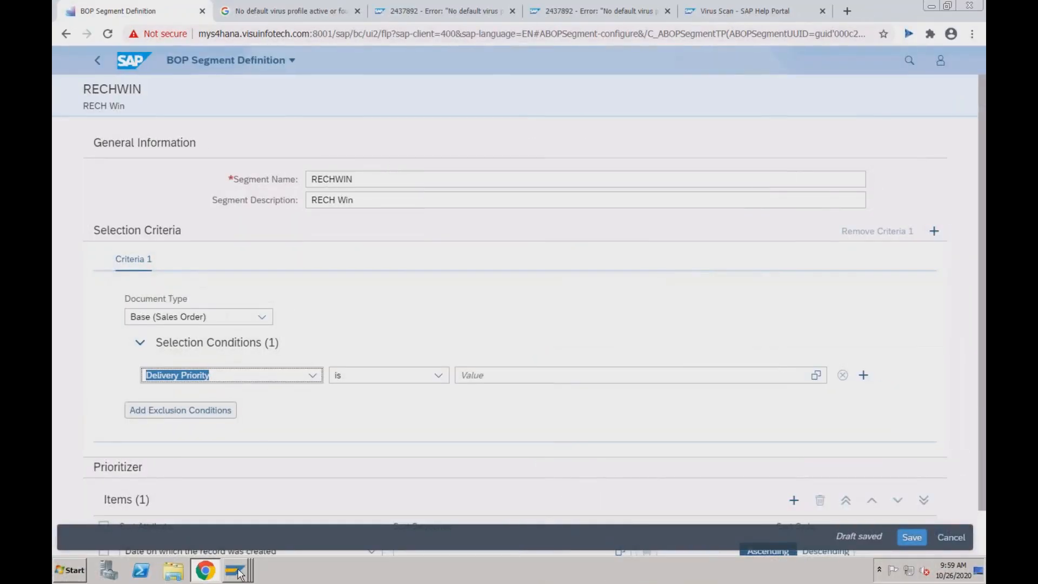
- From the virus scan window, close the profile list and run /nbp for business partner maintenance
mouse_move(241, 571)
click(243, 525)
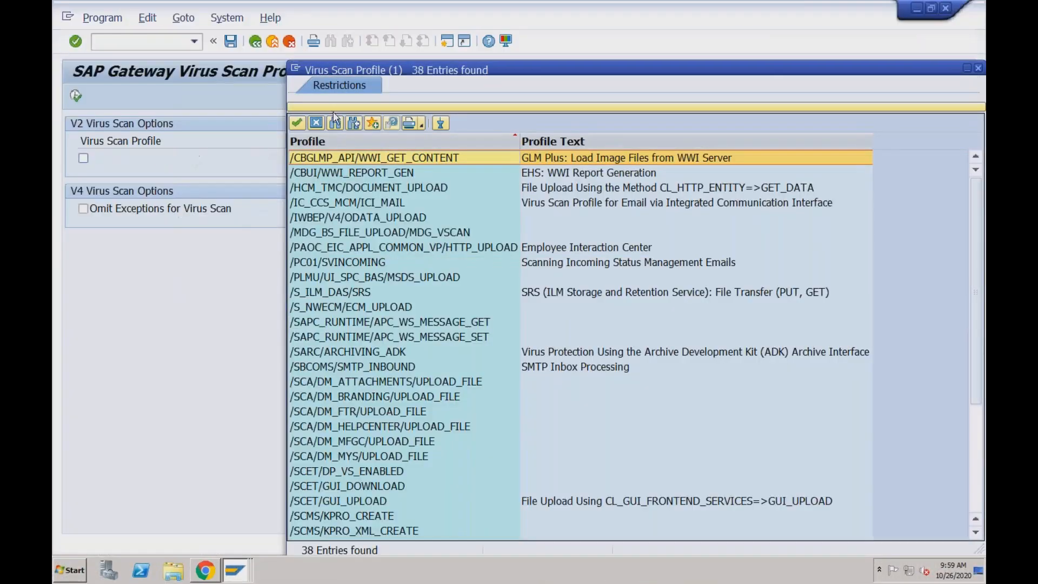
click(978, 68)
click(156, 39)
text(/nbp)
key(Return)
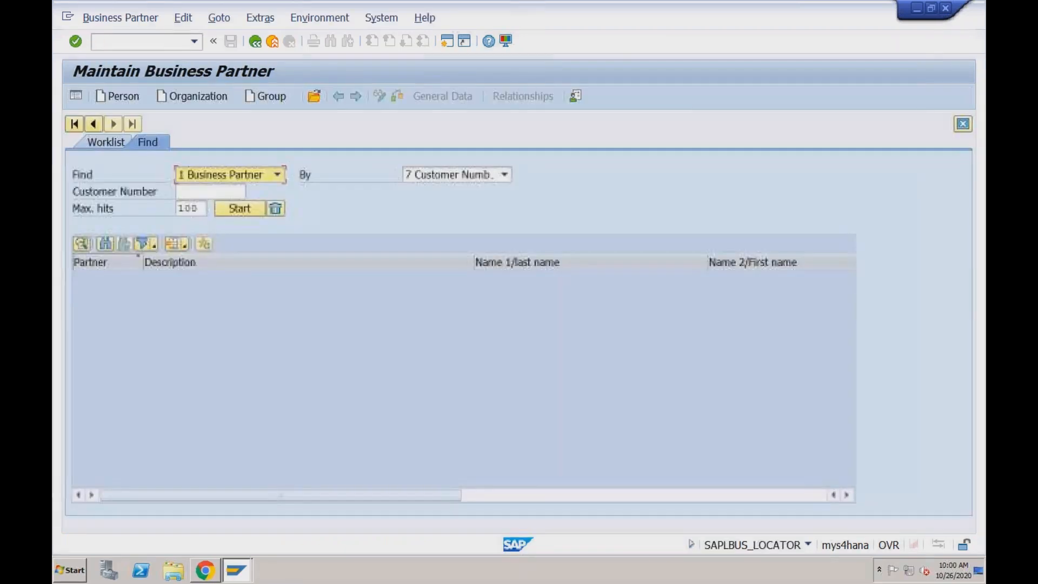
- Start a new Organization business partner, browse the Grouping and BP role lists, and open local layout options
click(198, 97)
click(522, 125)
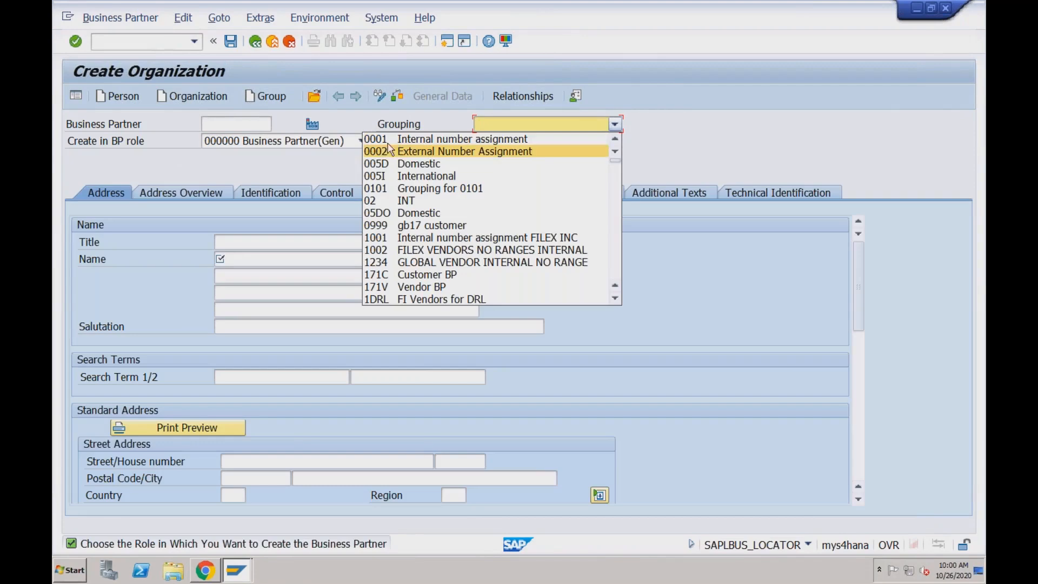
click(422, 77)
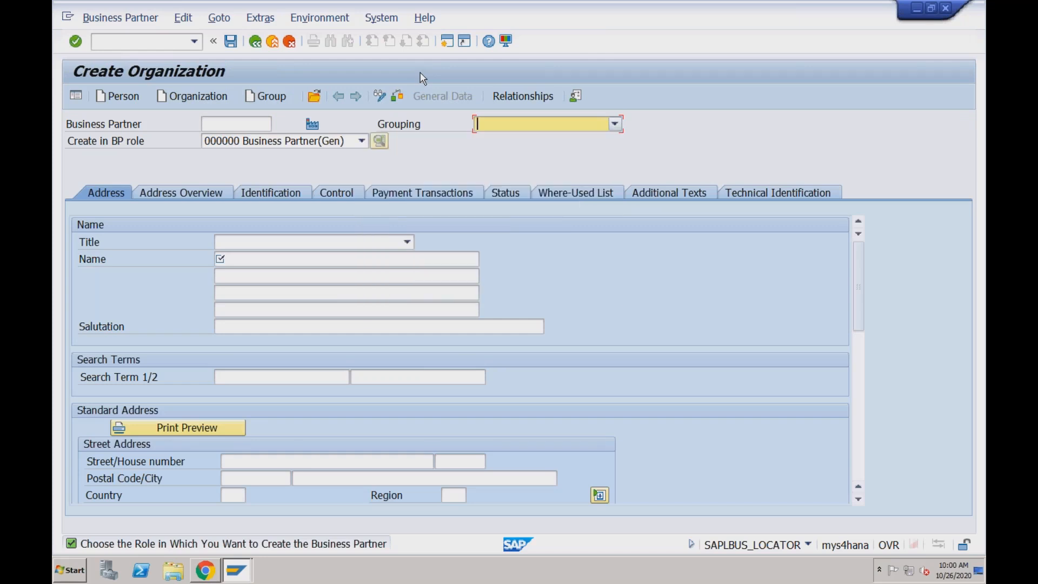
click(264, 142)
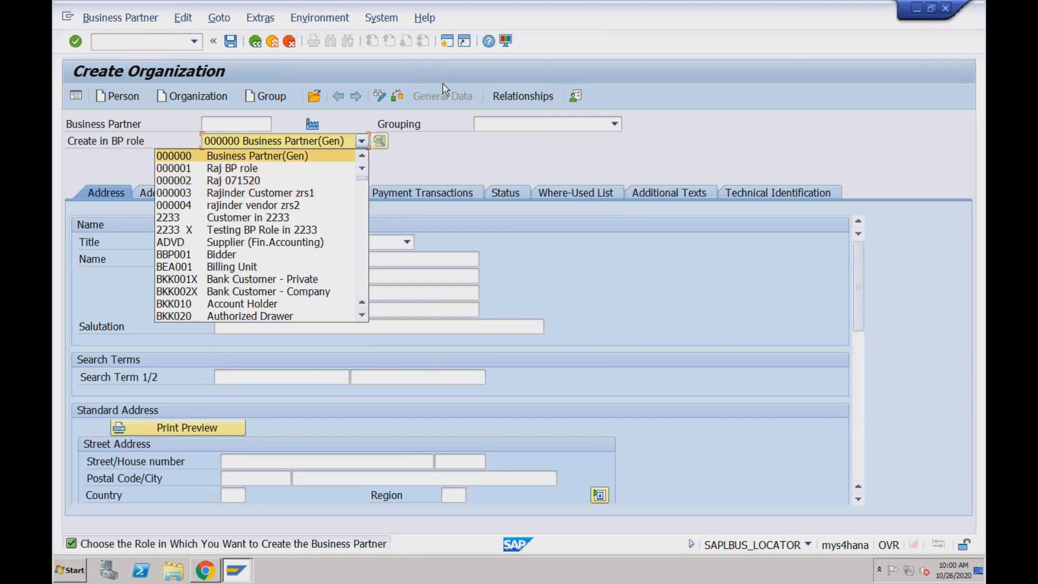
click(506, 44)
click(506, 43)
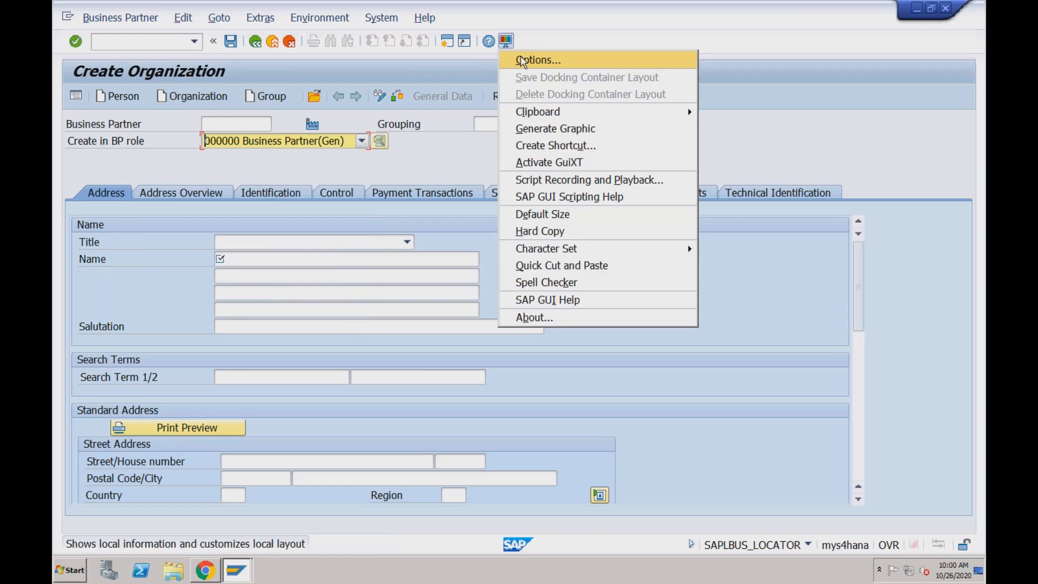
- Confirm Visualization 1 options show keys in dropdown lists, then reopen the BP role dropdown
click(523, 61)
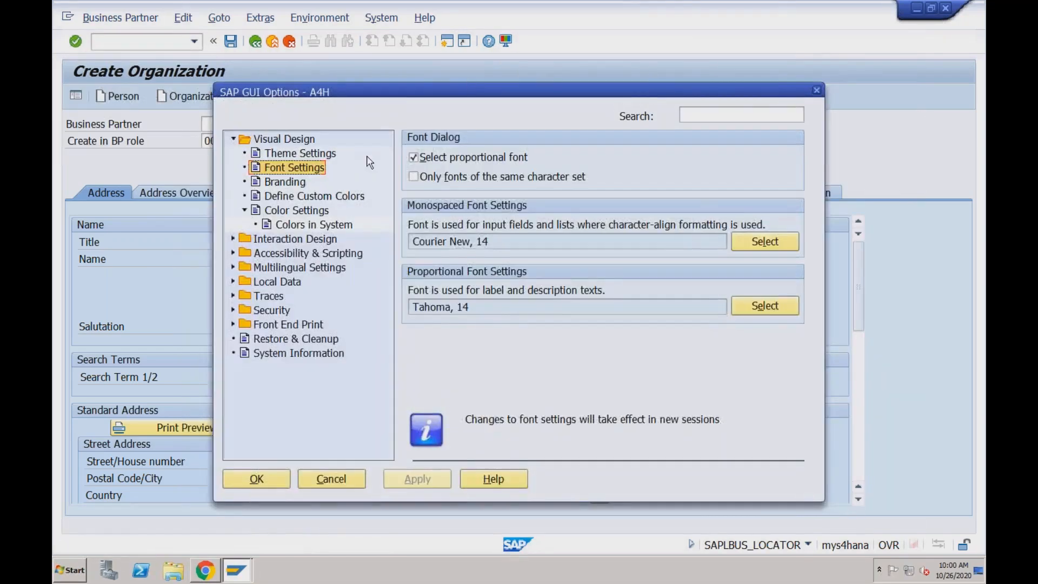
click(232, 239)
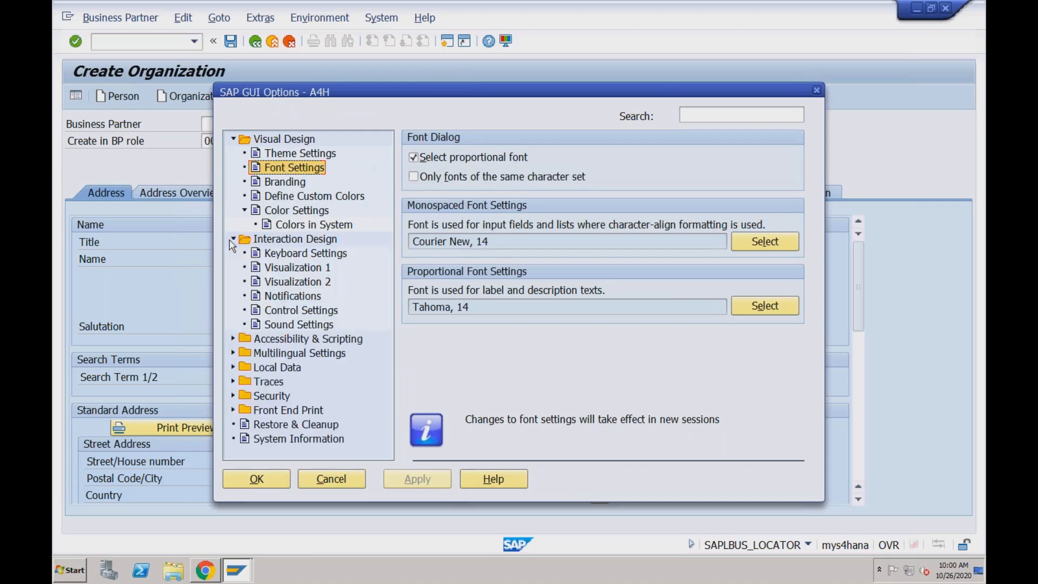
click(287, 268)
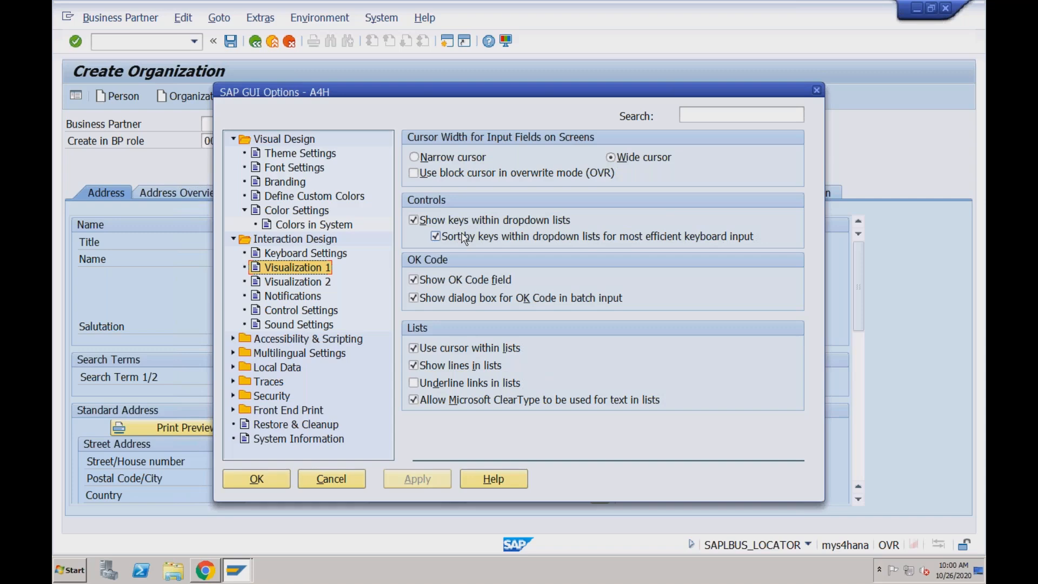
click(817, 90)
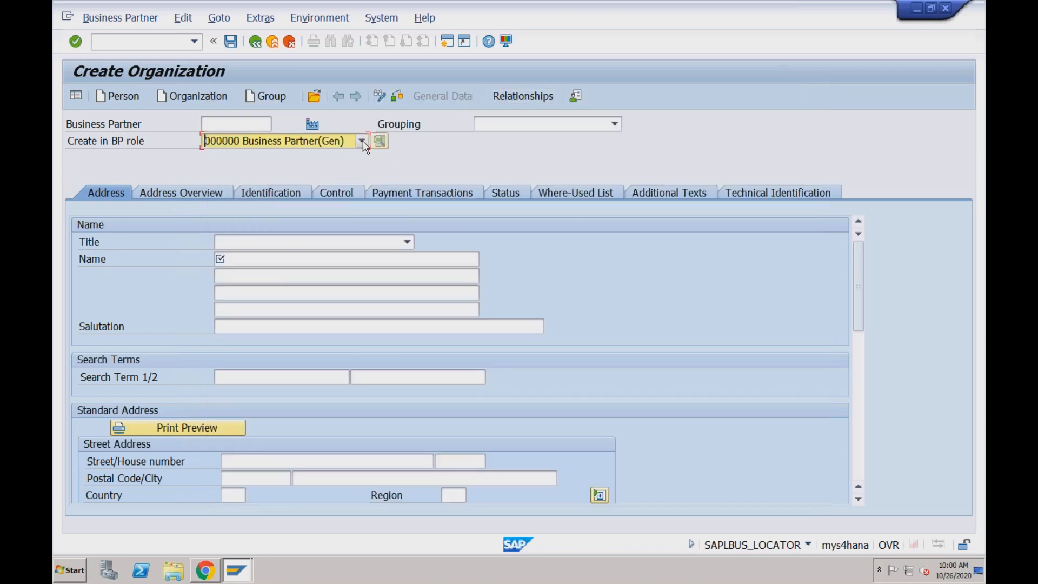
click(362, 140)
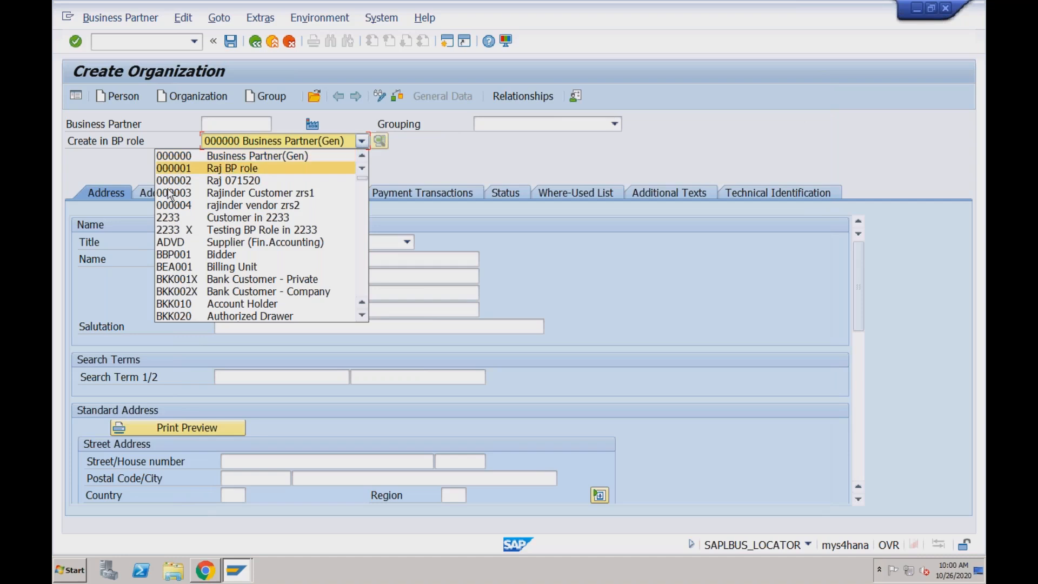